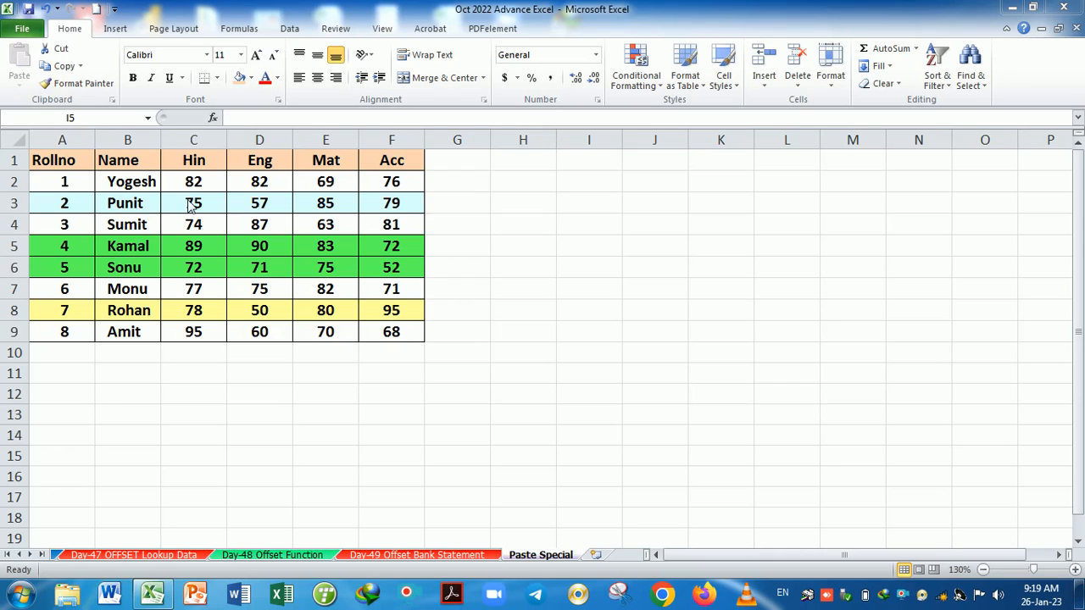
# - Cut the range A1:F4 and paste it starting at H1, and undo the move
pyautogui.moveTo(73, 160); pyautogui.dragTo(379, 219)
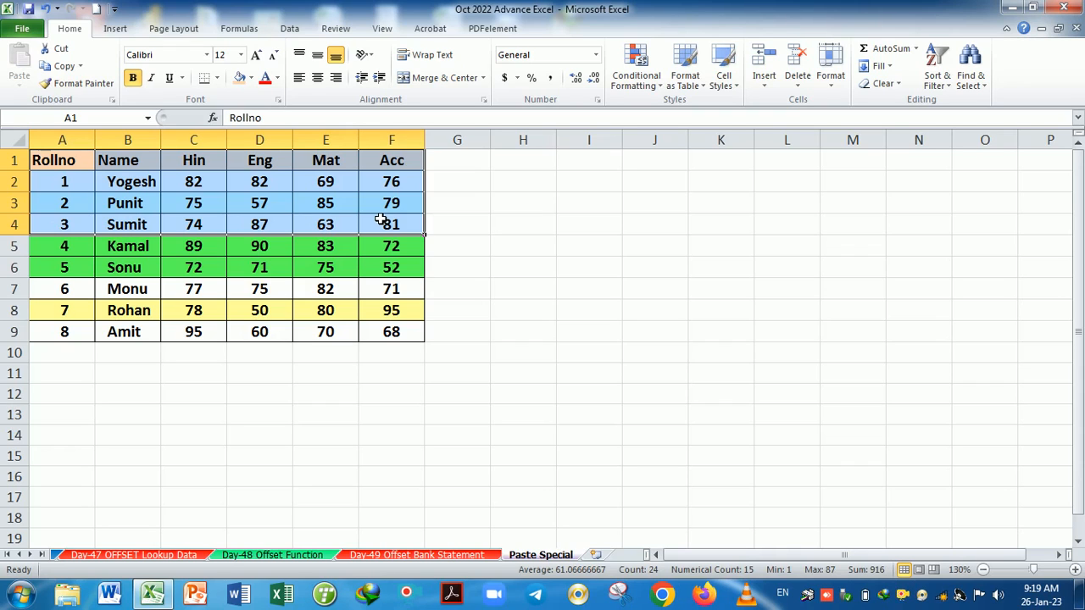
pyautogui.click(60, 49)
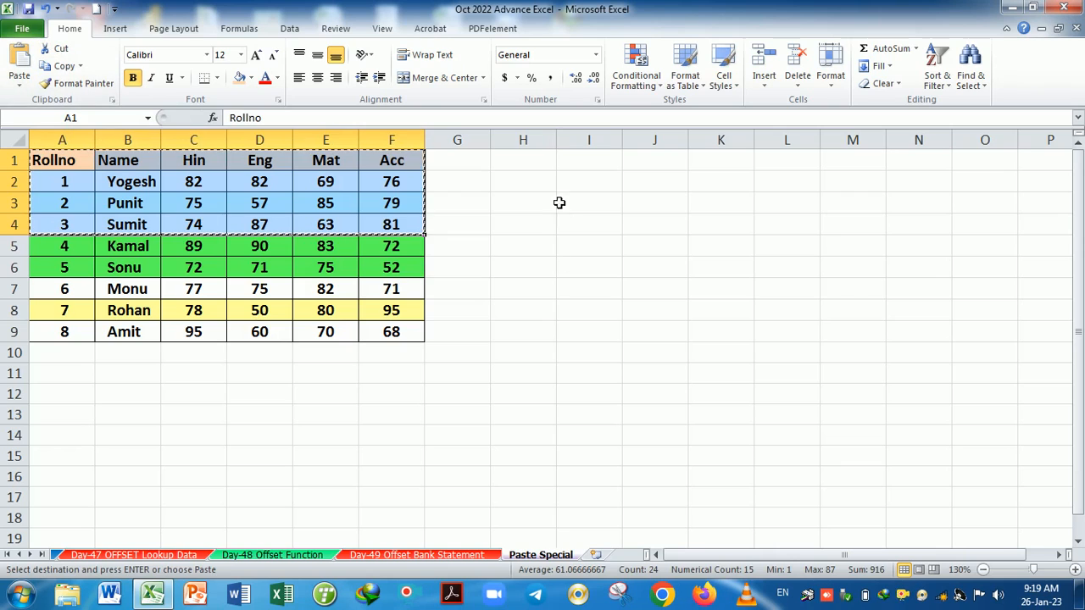
pyautogui.click(539, 167)
pyautogui.hotkey('ctrl', 'v')
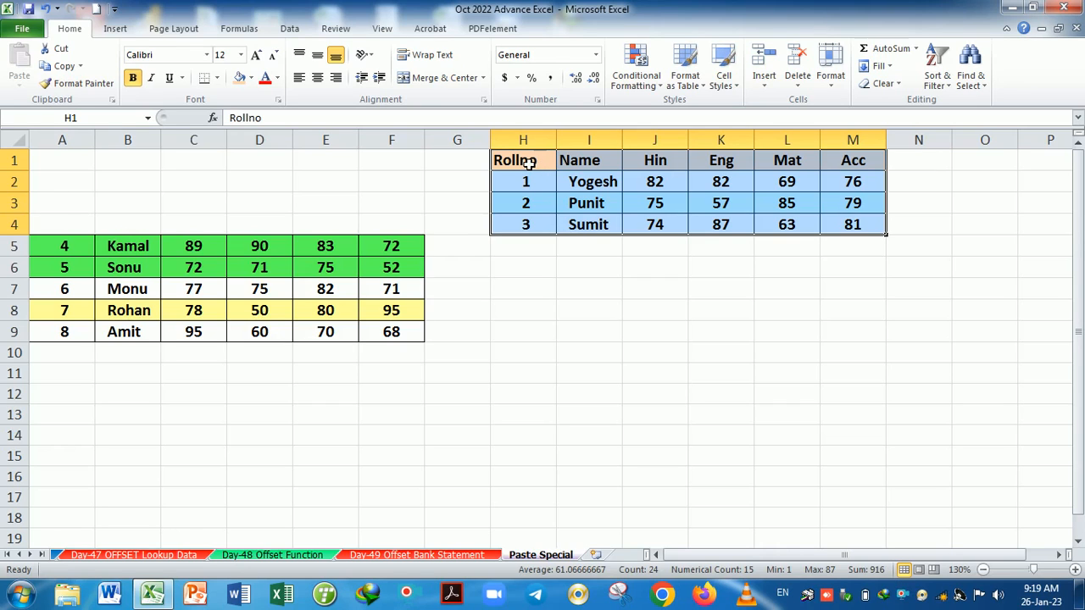
pyautogui.hotkey('ctrl', 'z')
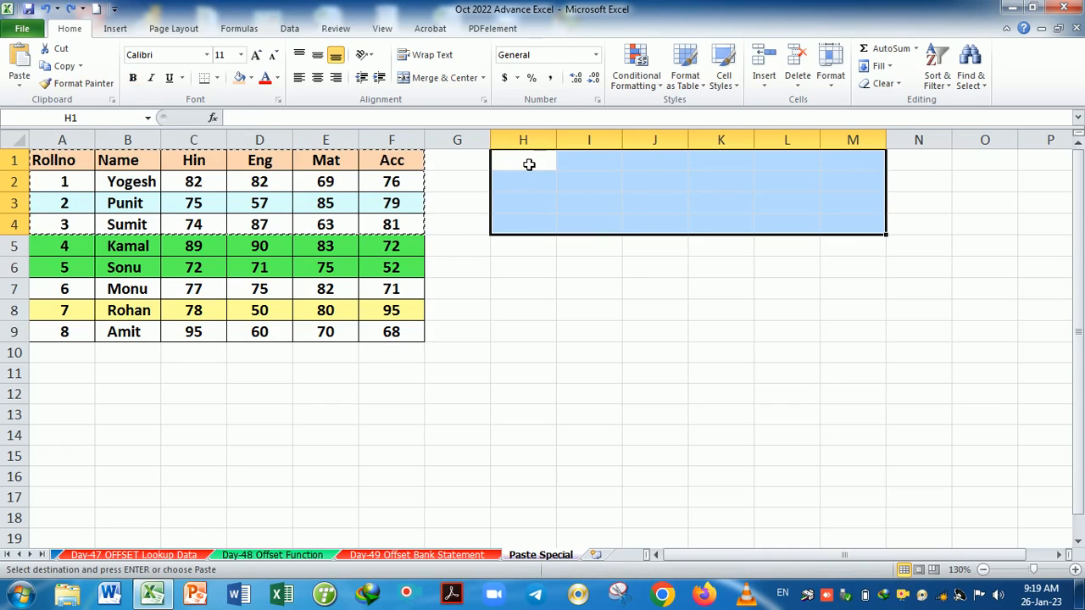
pyautogui.click(543, 270)
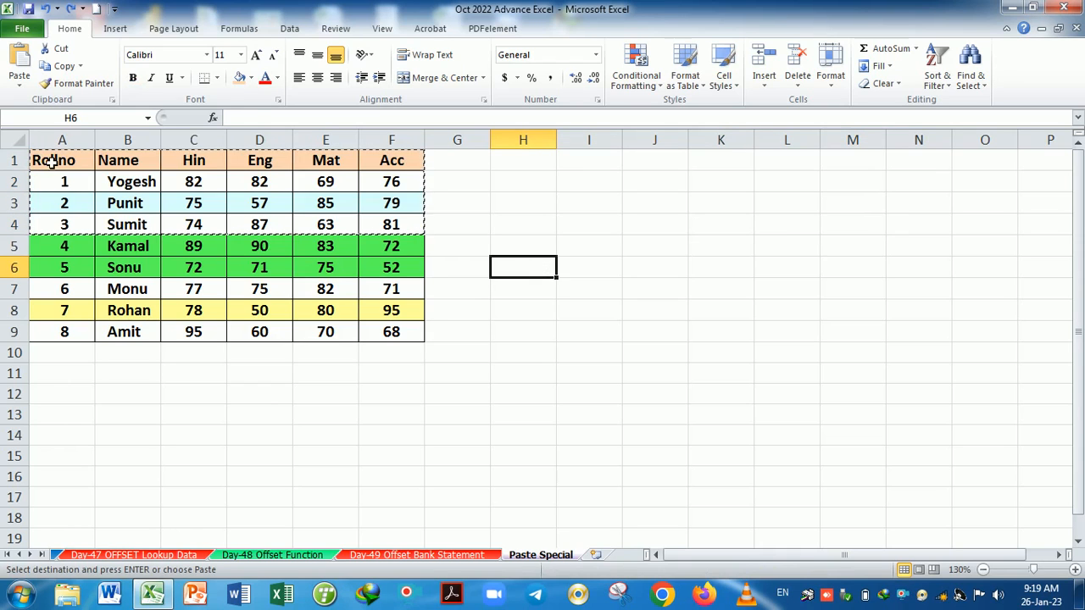
pyautogui.moveTo(53, 158); pyautogui.dragTo(385, 236)
pyautogui.click(355, 288)
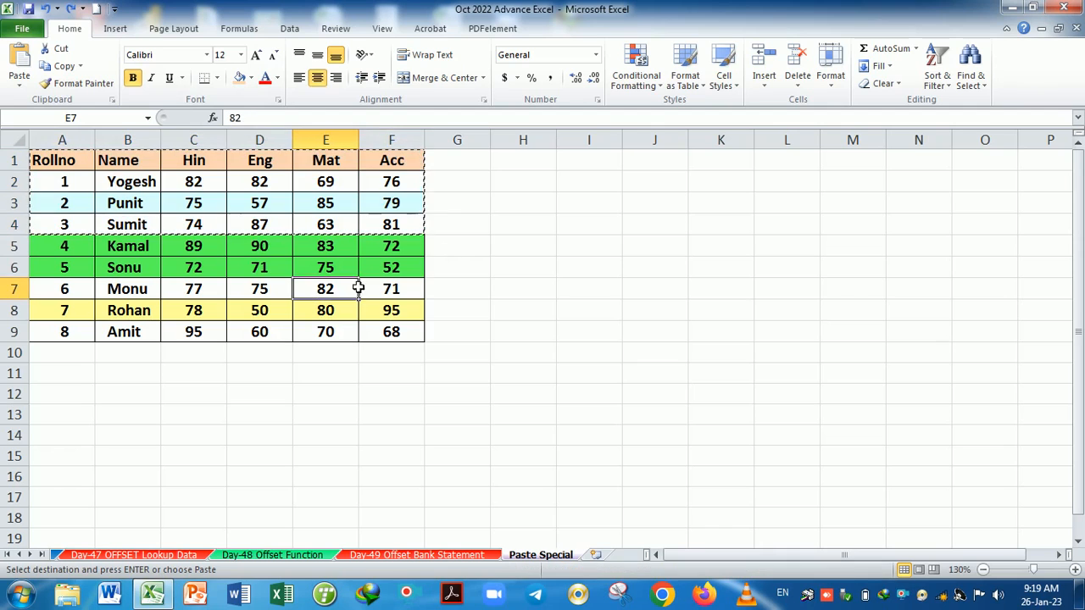
pyautogui.click(444, 245)
pyautogui.press('Escape')
pyautogui.moveTo(254, 246); pyautogui.dragTo(195, 246)
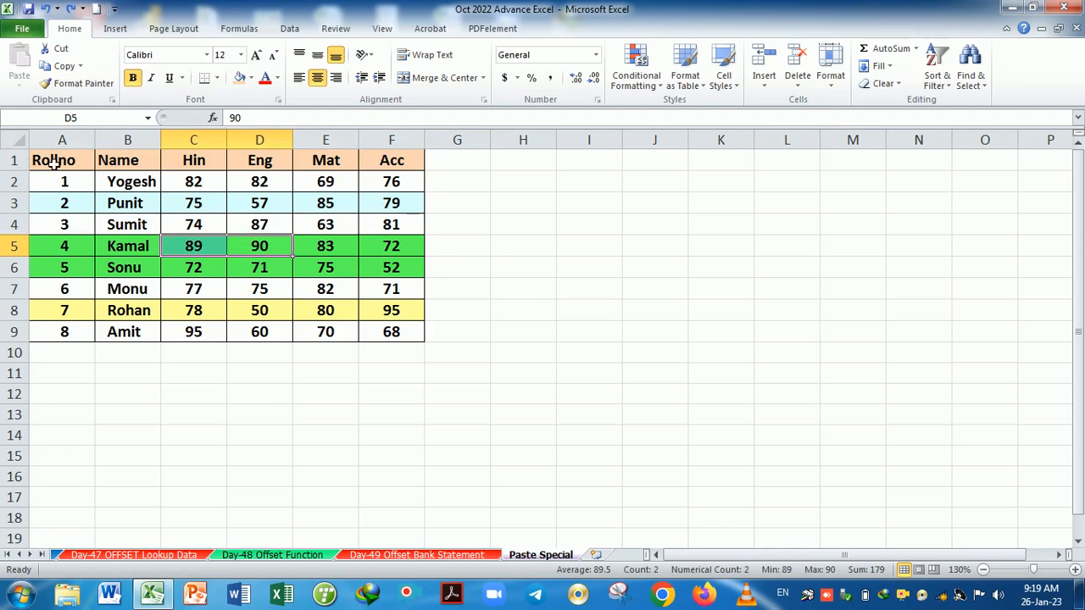
# - Move the range A1:F4 directly to H1:M4 without the clipboard, and undo the move
pyautogui.moveTo(68, 161); pyautogui.dragTo(372, 229)
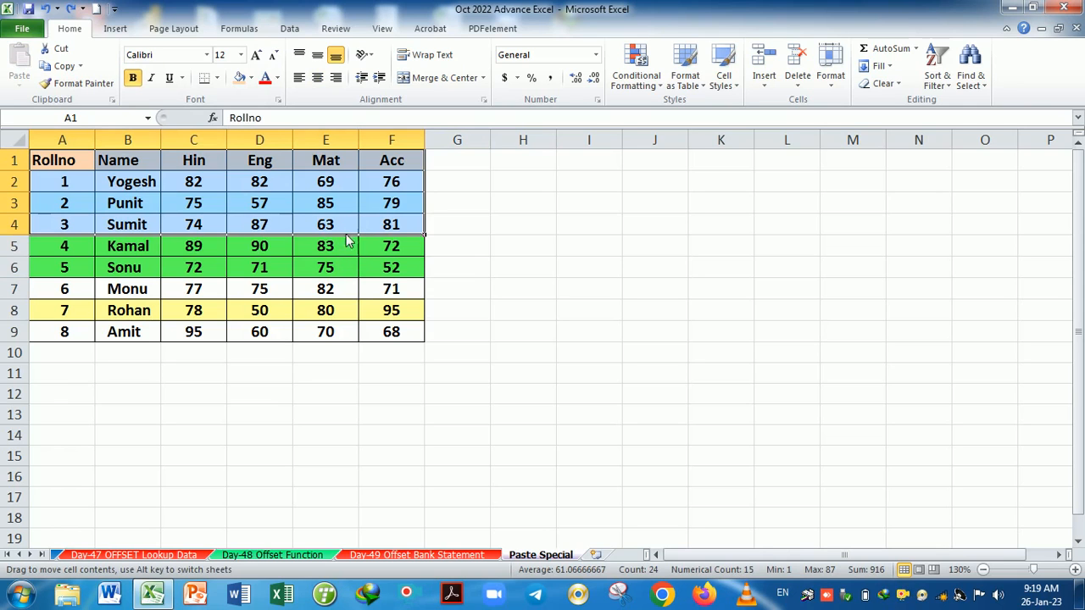
pyautogui.moveTo(345, 239); pyautogui.dragTo(761, 233)
pyautogui.click(551, 339)
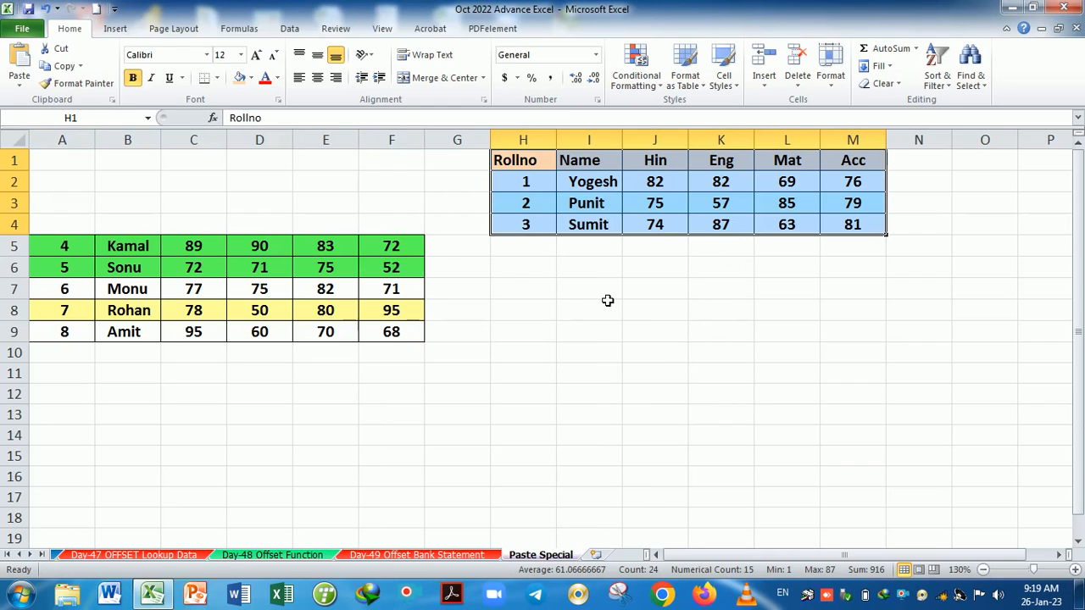
pyautogui.hotkey('ctrl', 'z')
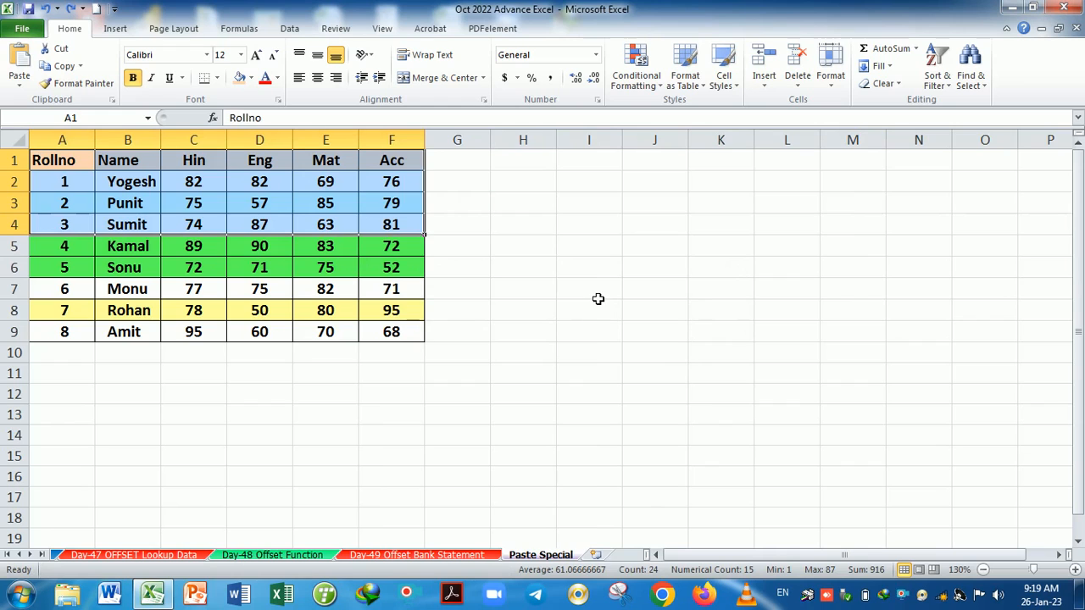
pyautogui.click(539, 287)
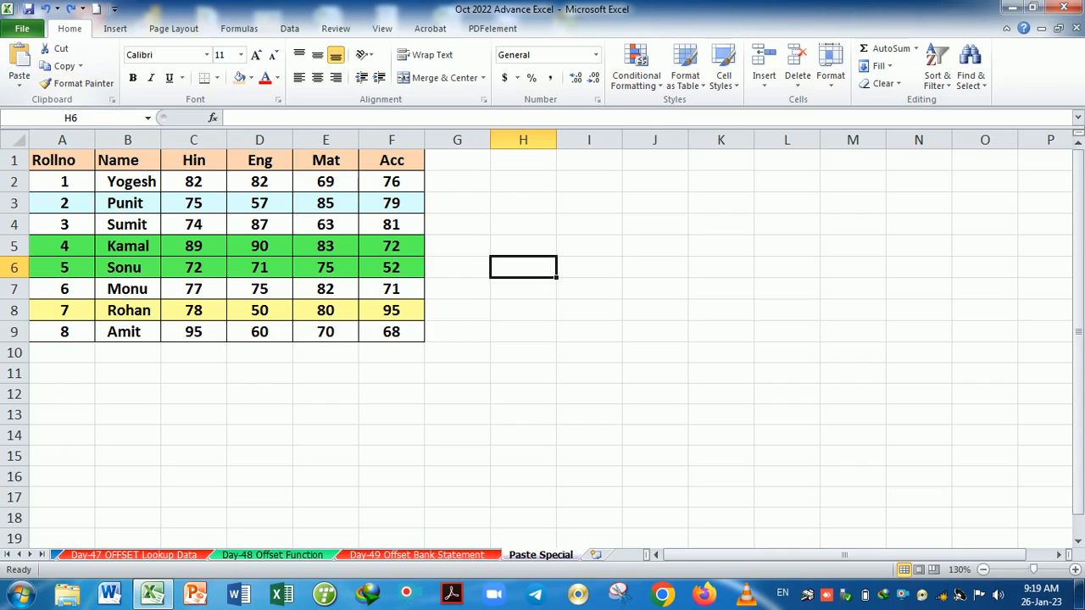
# - Copy the whole marks table A1:F9 to H1, and undo the paste and leave copy mode
pyautogui.click(124, 203)
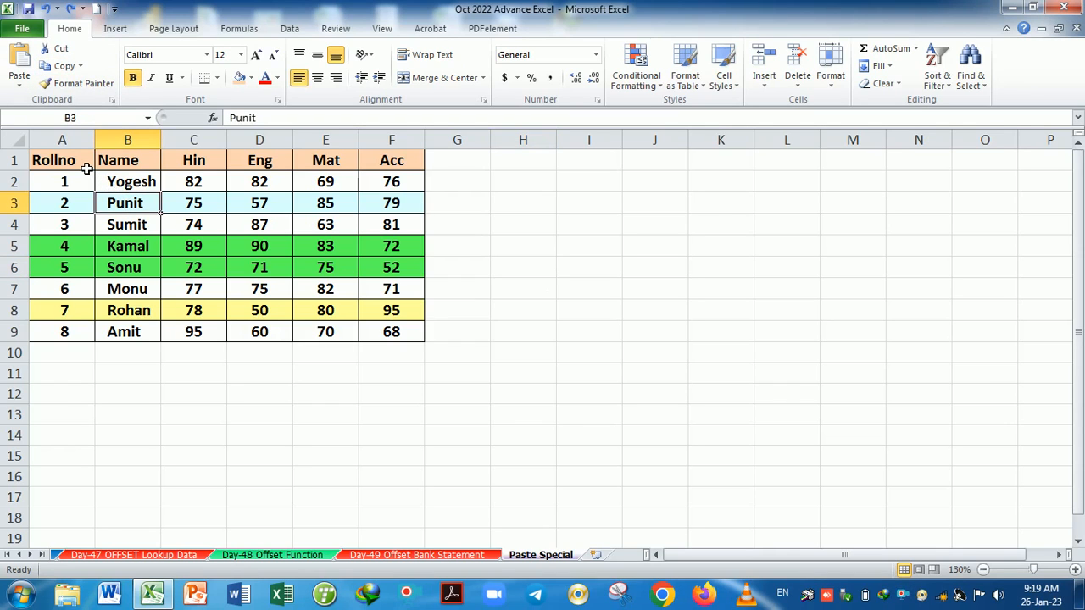
pyautogui.moveTo(87, 169); pyautogui.dragTo(415, 333)
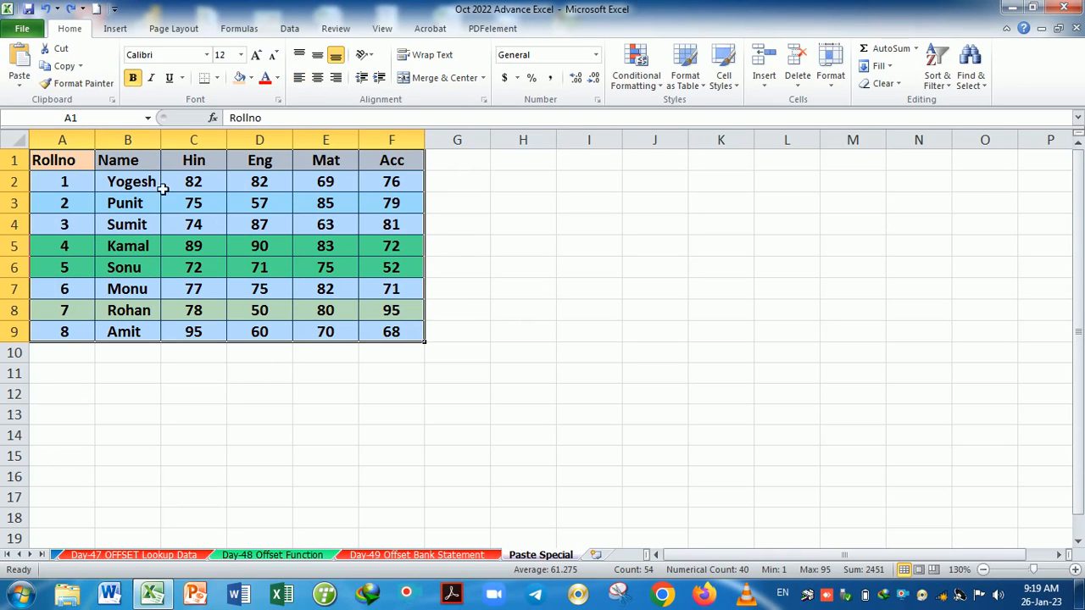
pyautogui.click(57, 66)
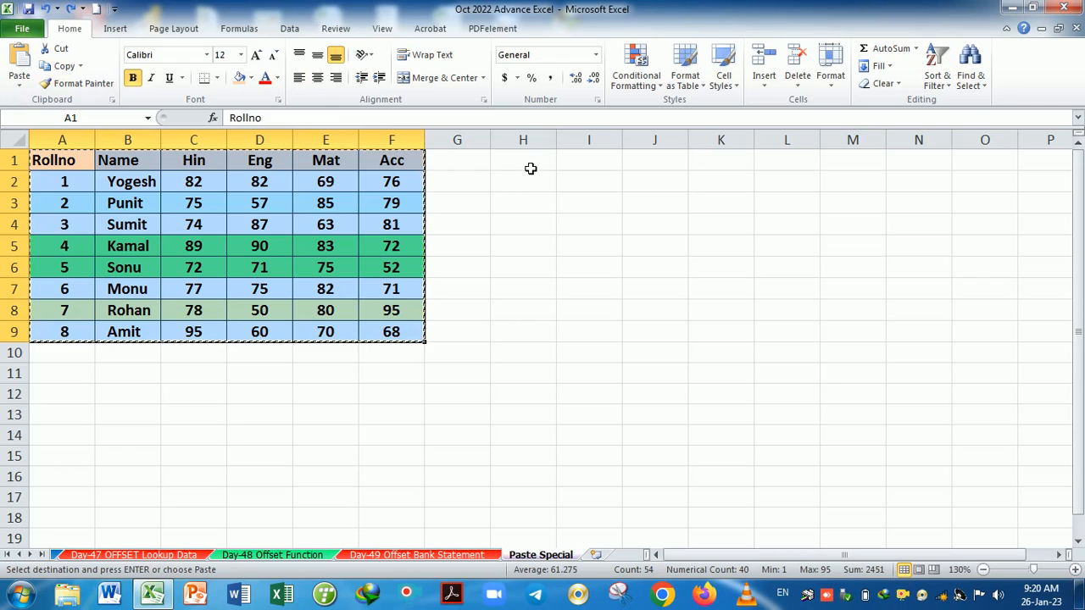
pyautogui.click(529, 167)
pyautogui.press('Return')
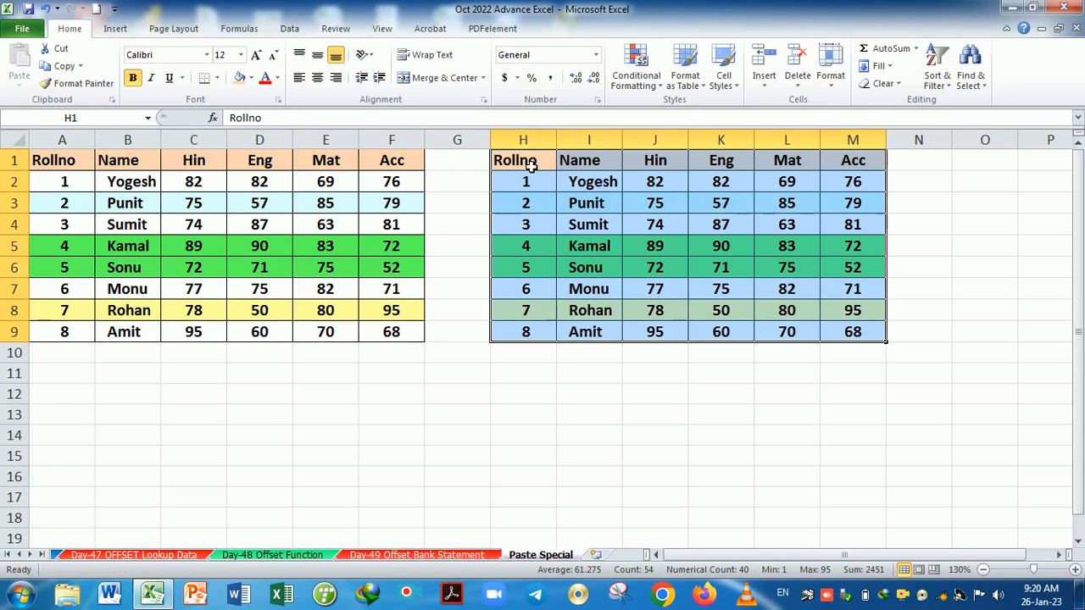
pyautogui.hotkey('ctrl', 'z')
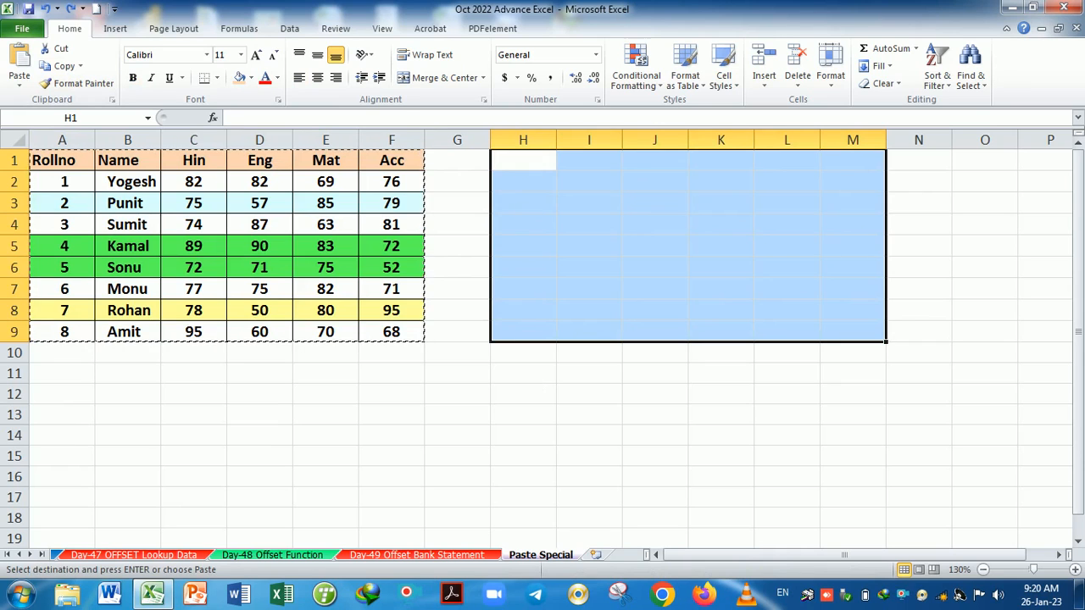
pyautogui.click(531, 380)
pyautogui.press('Escape')
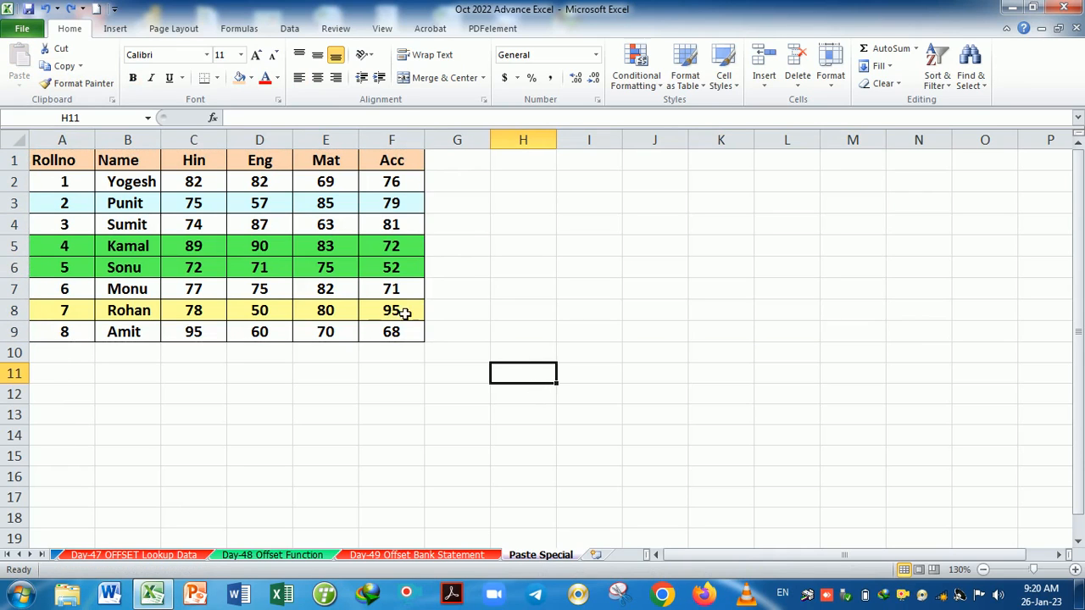
# - Copy A1:F9 as a picture, as shown on screen in Picture format, and paste it at H1
pyautogui.moveTo(75, 163); pyautogui.dragTo(405, 332)
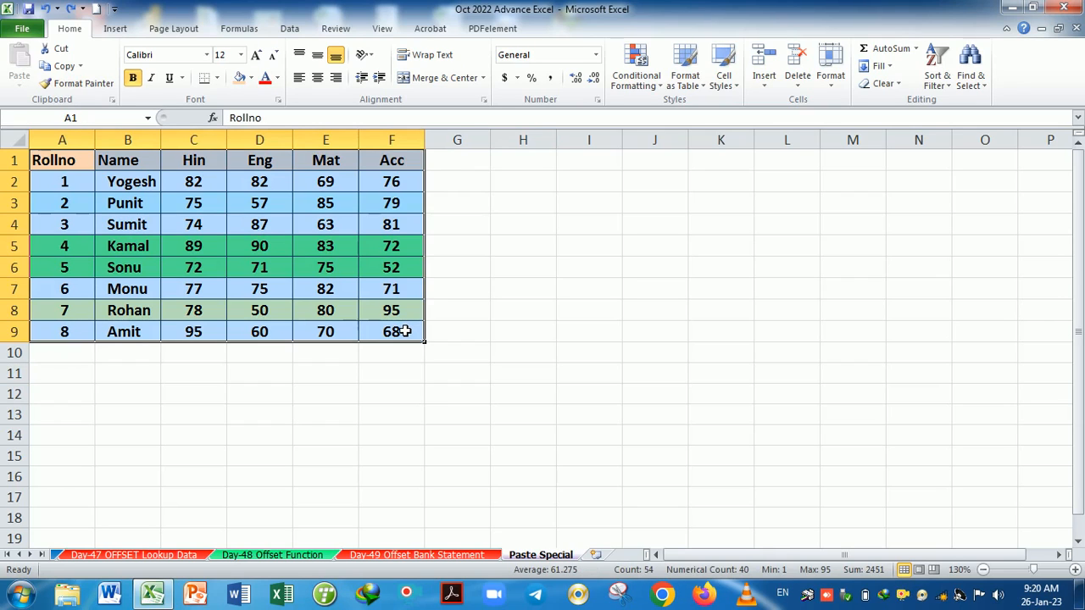
pyautogui.click(82, 67)
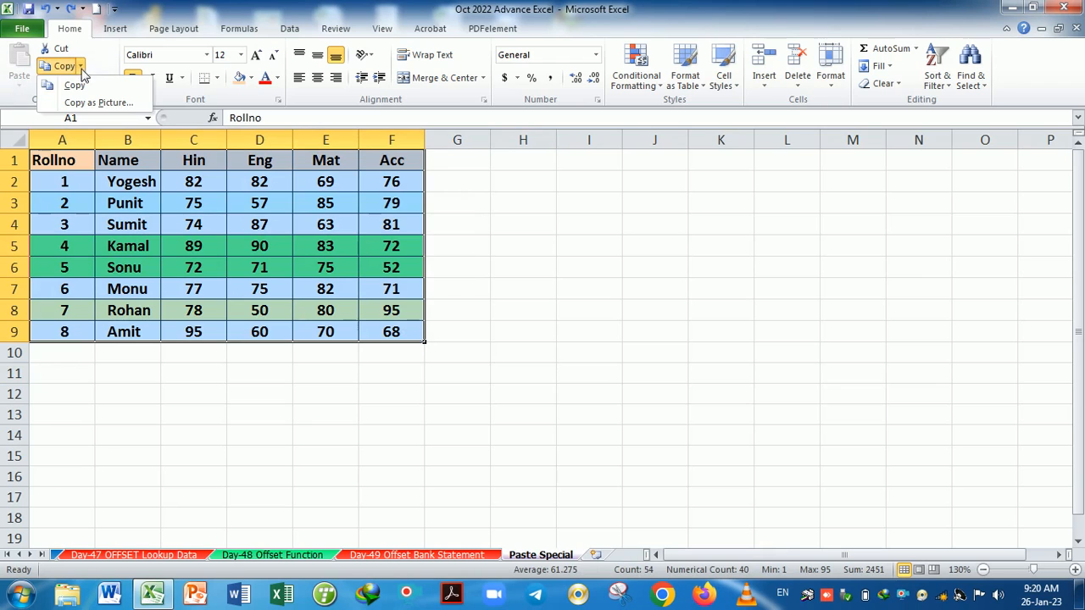
pyautogui.click(99, 103)
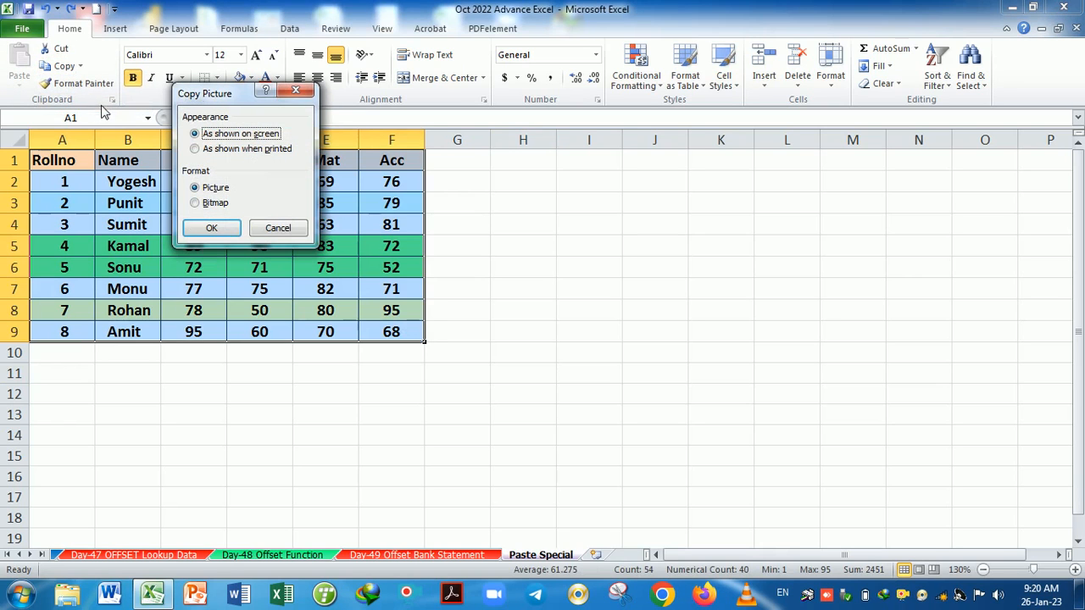
pyautogui.click(226, 231)
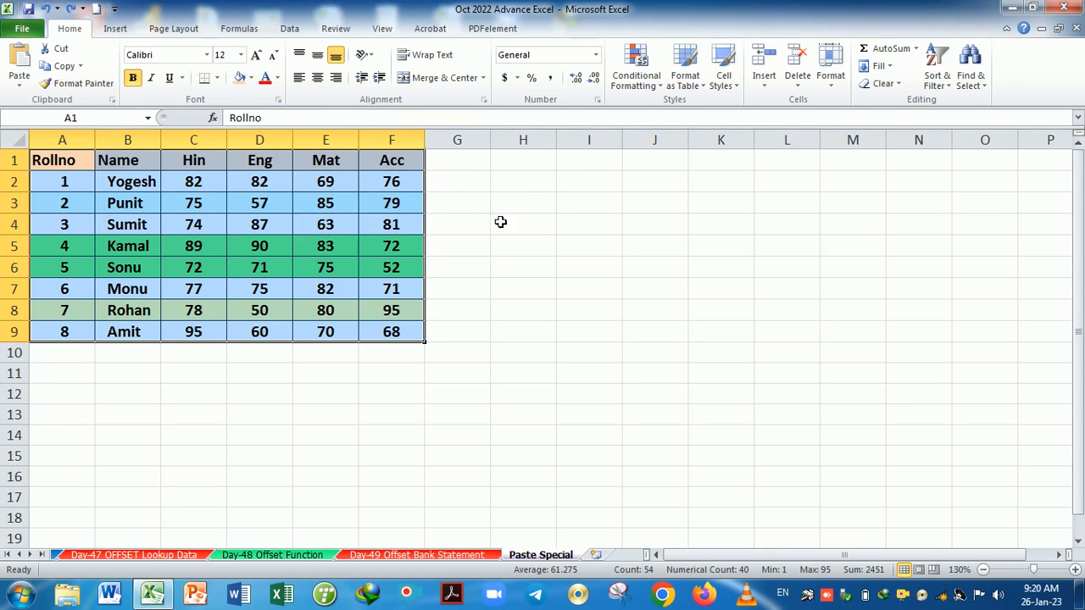
pyautogui.click(525, 166)
pyautogui.hotkey('ctrl', 'v')
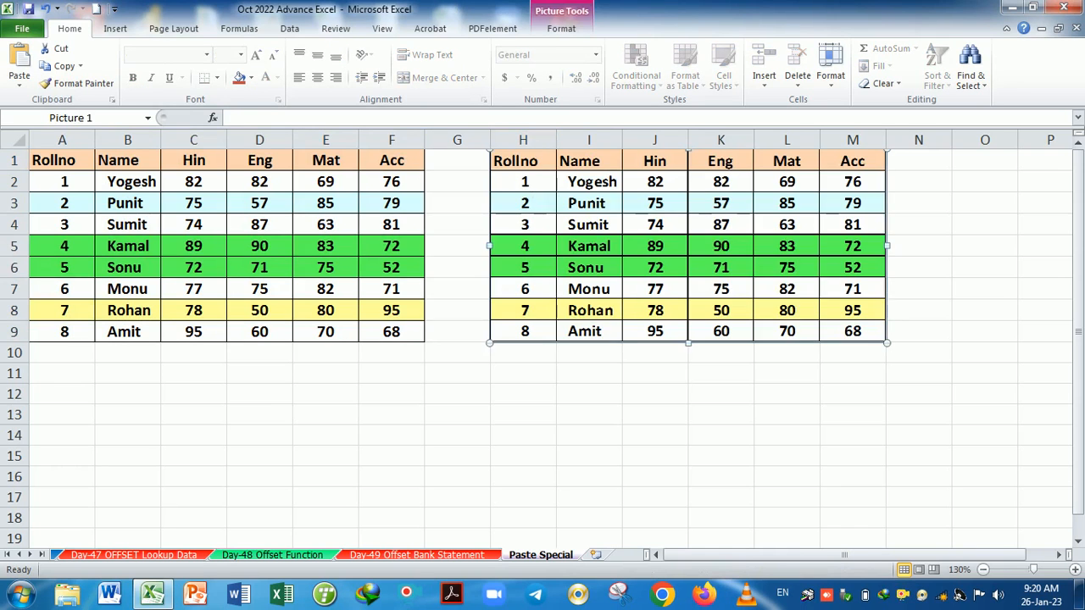
# - Move the pasted table picture around on the sheet and delete it
pyautogui.moveTo(604, 225); pyautogui.dragTo(626, 338)
pyautogui.moveTo(634, 377); pyautogui.dragTo(649, 225)
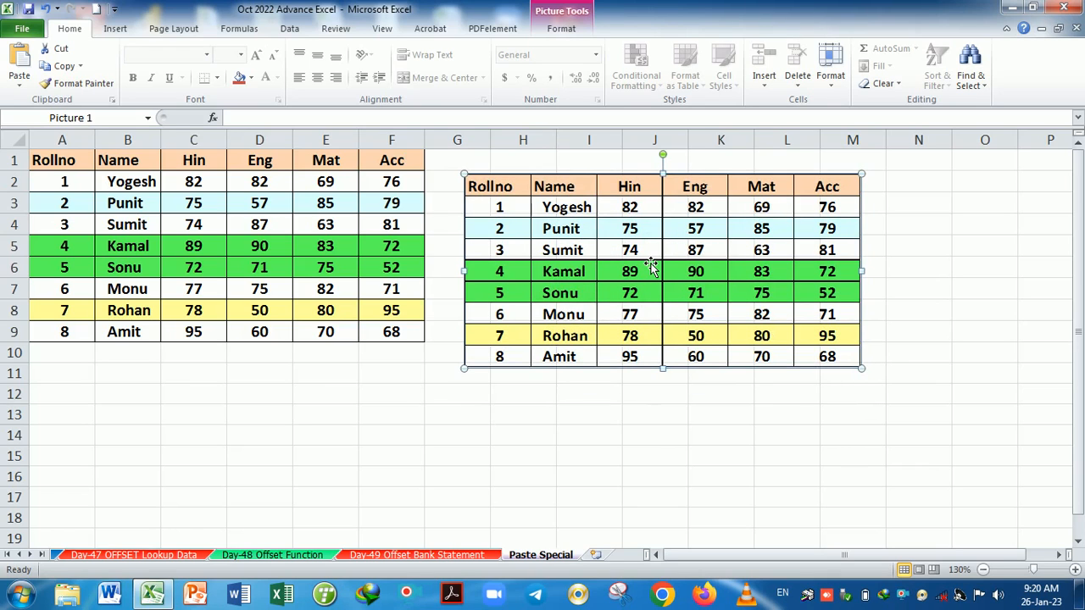
pyautogui.press('Delete')
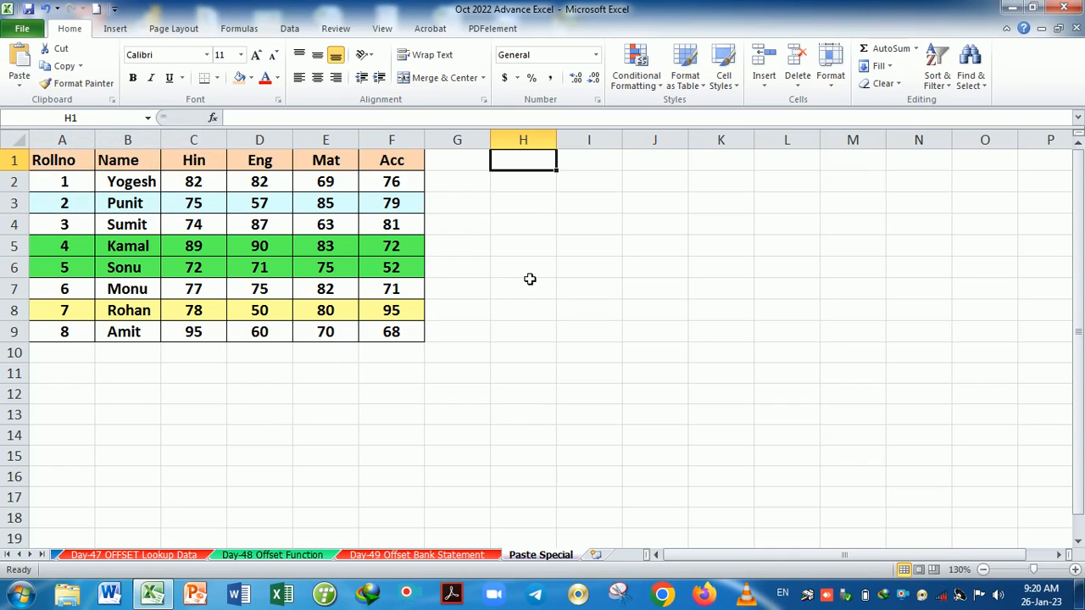
# - Apply the formatting of header cell A1 to the empty cells H1:M1 with Format Painter
pyautogui.click(78, 166)
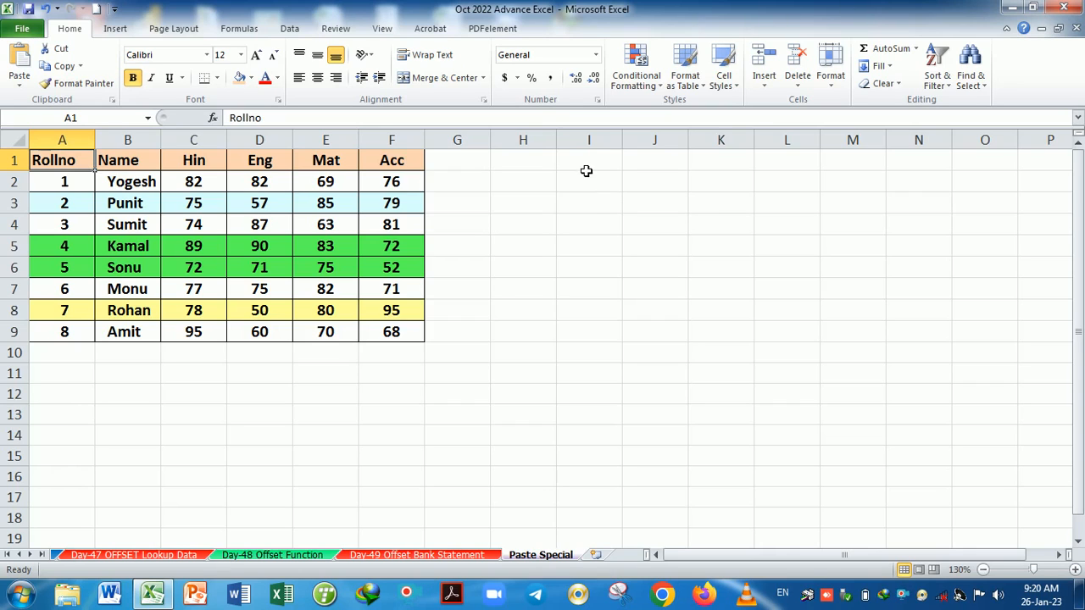
pyautogui.click(80, 84)
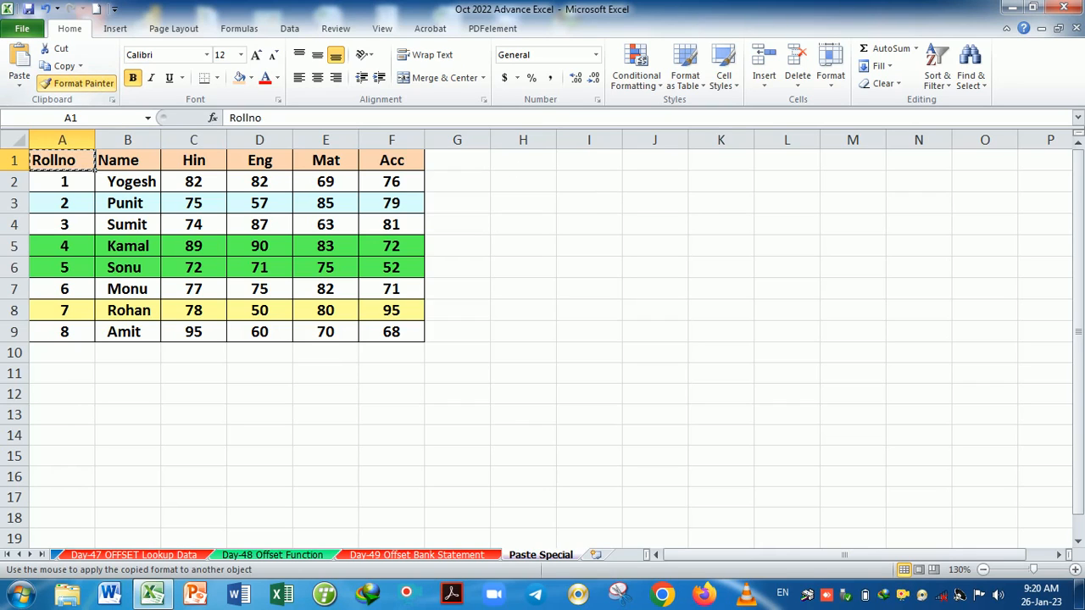
pyautogui.moveTo(523, 163); pyautogui.dragTo(858, 175)
pyautogui.click(763, 249)
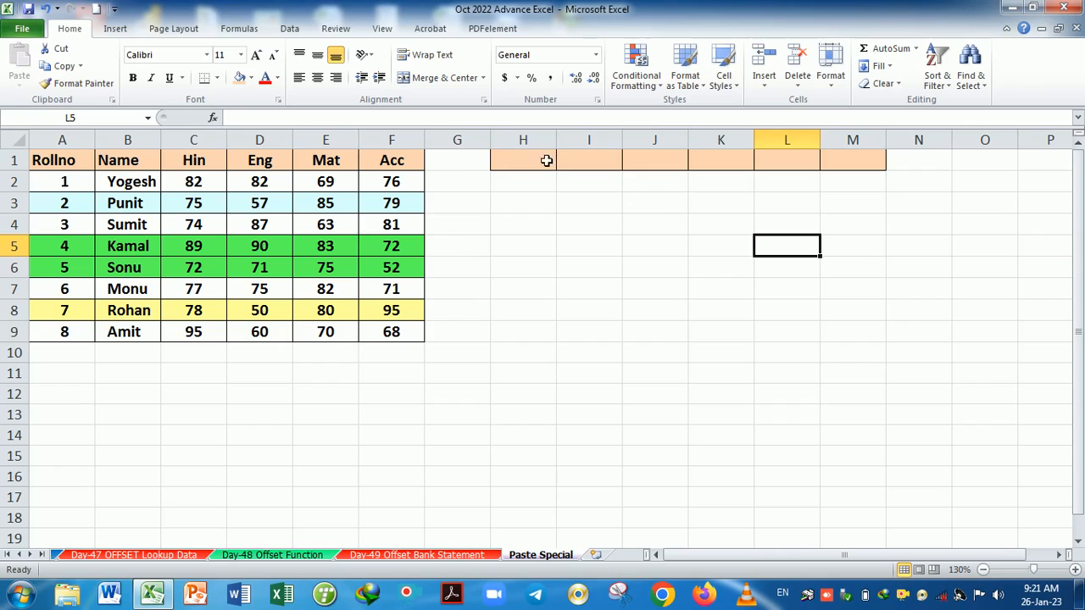
pyautogui.moveTo(543, 161); pyautogui.dragTo(844, 169)
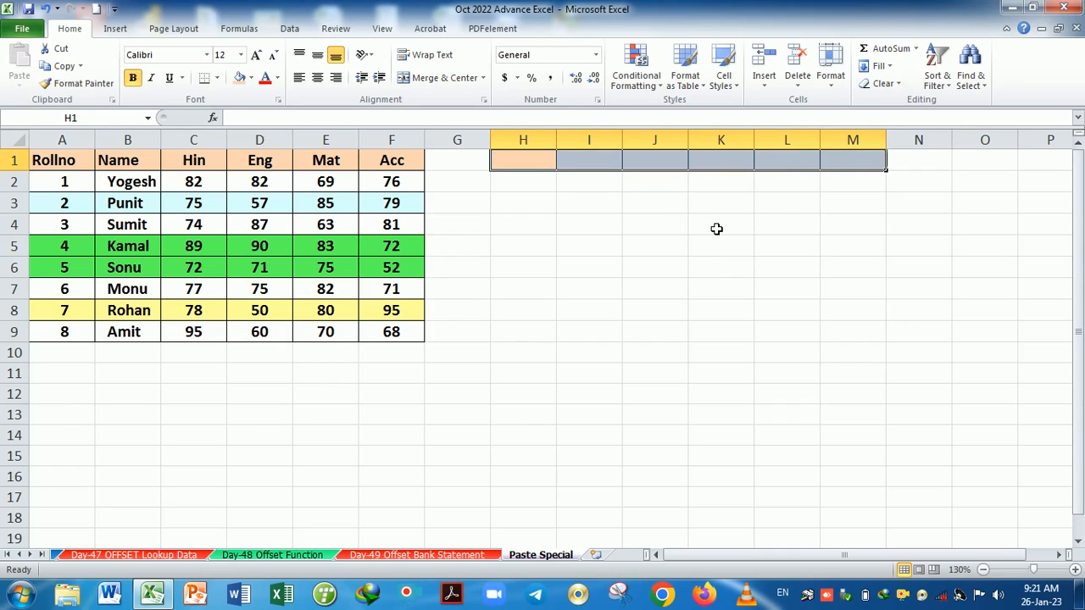
pyautogui.click(685, 266)
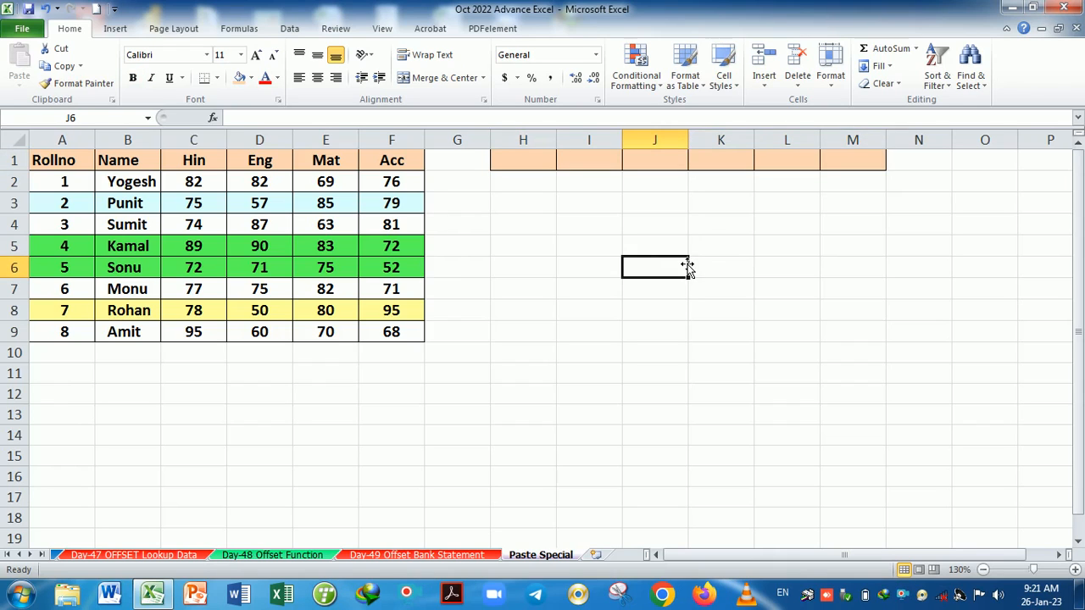
# - Clear the formatting of H1:M1 by painting the format of blank cell J4 over it
pyautogui.click(650, 232)
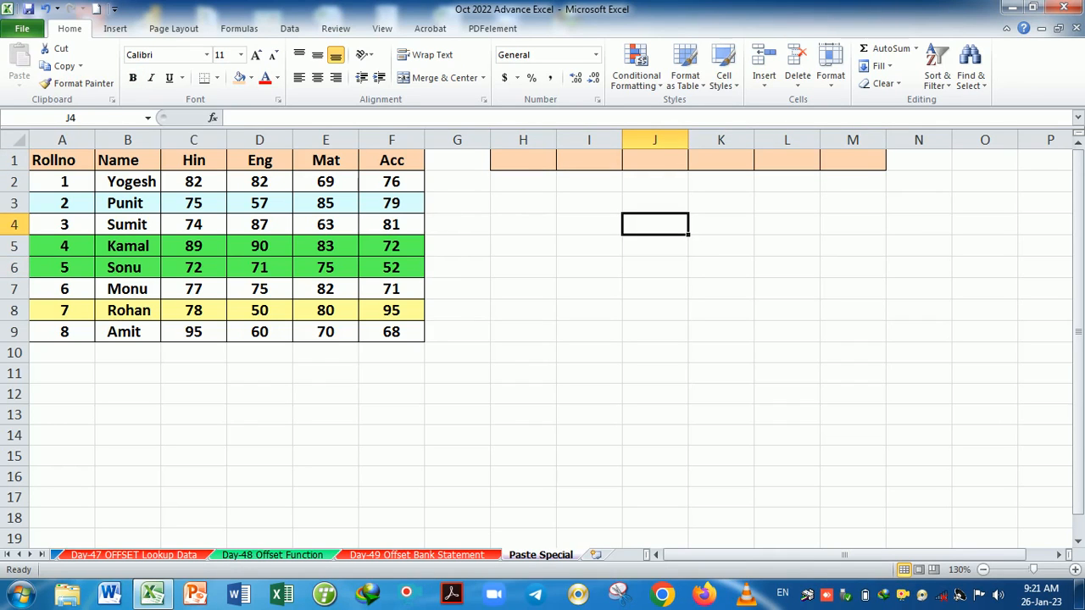
pyautogui.click(89, 84)
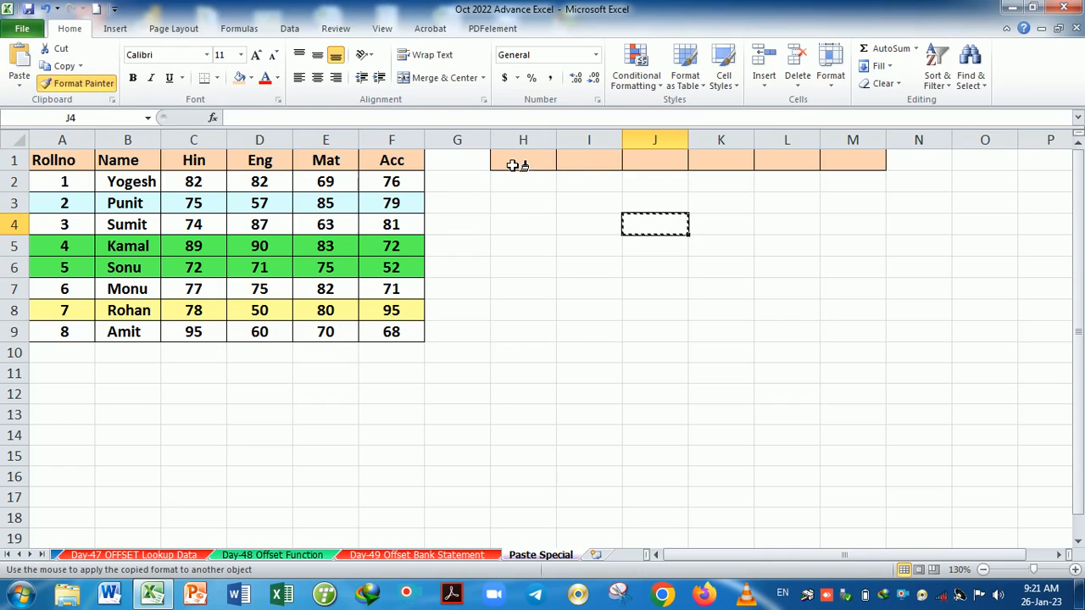
pyautogui.moveTo(512, 166); pyautogui.dragTo(852, 167)
pyautogui.click(814, 252)
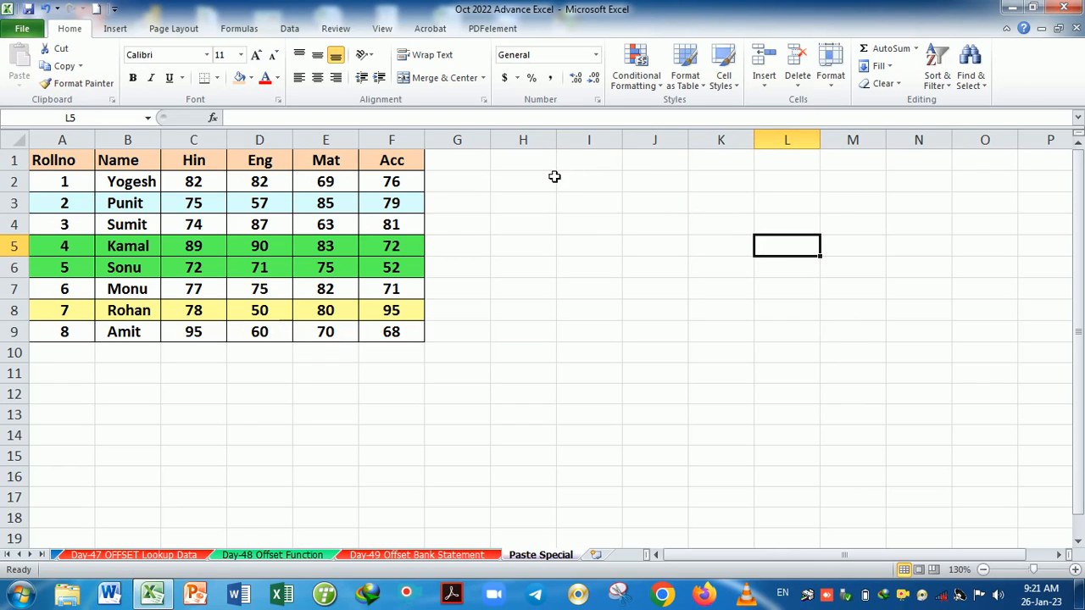
# - Paint the format of blank cell I4 over the table range A1:F10, and undo the formatting change
pyautogui.click(593, 229)
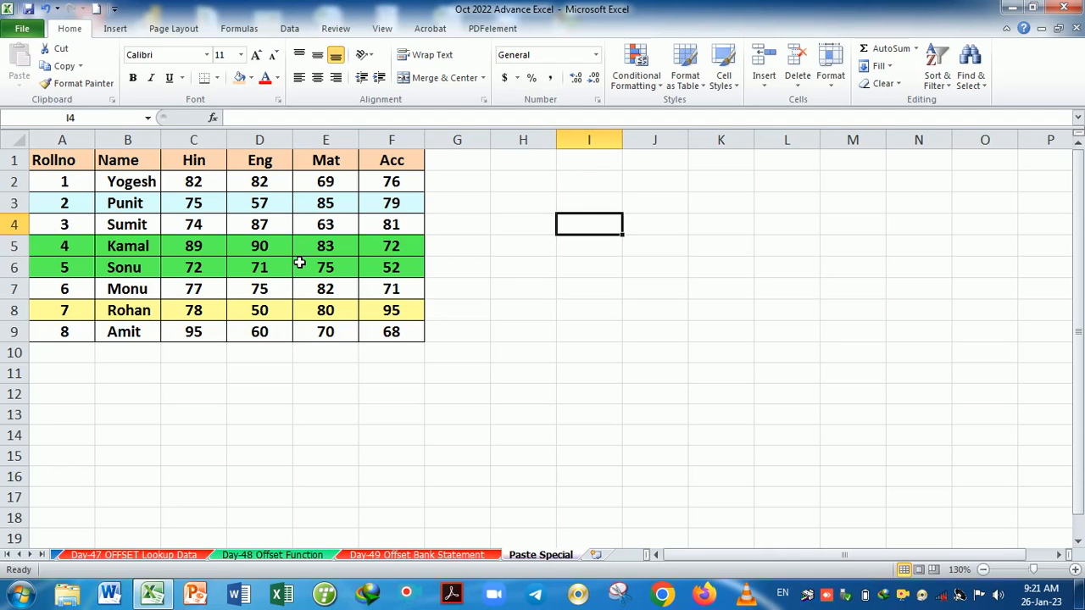
pyautogui.click(80, 83)
pyautogui.moveTo(88, 155)
pyautogui.mouseDown()
pyautogui.moveTo(88, 185)
pyautogui.moveTo(426, 353)
pyautogui.mouseUp()
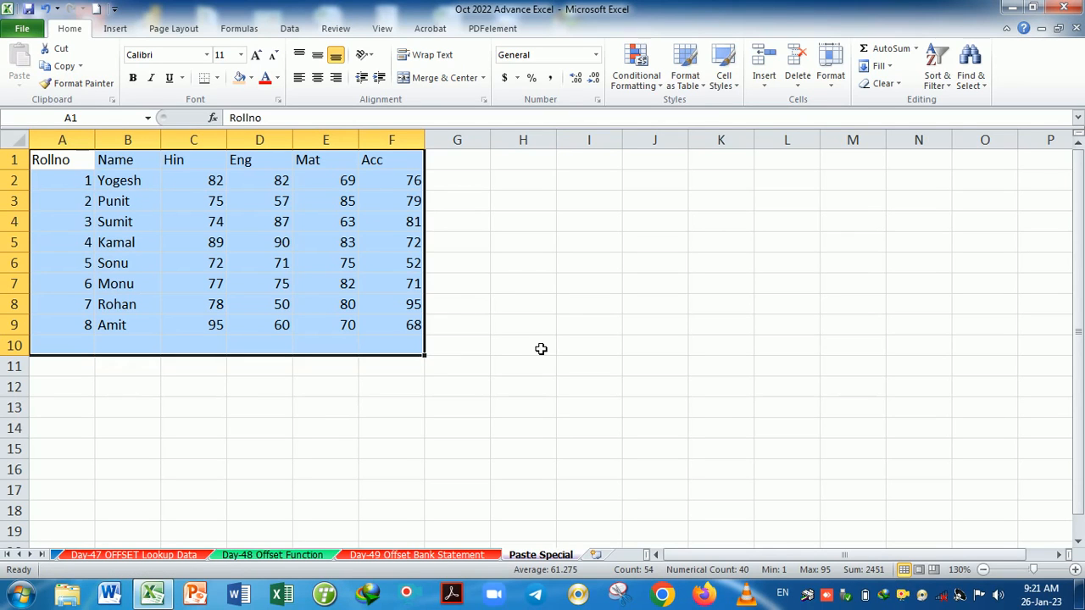
pyautogui.hotkey('ctrl', 'z')
pyautogui.click(583, 331)
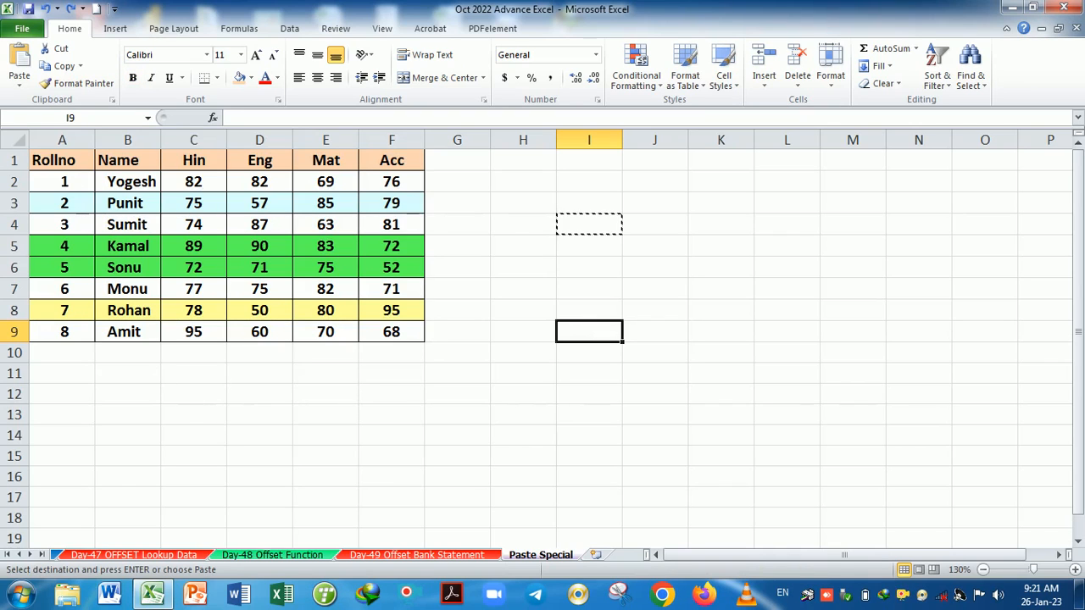
# - Open the Paste Special dialog to view its options, close it, and cancel the pending copy of I4
pyautogui.click(21, 86)
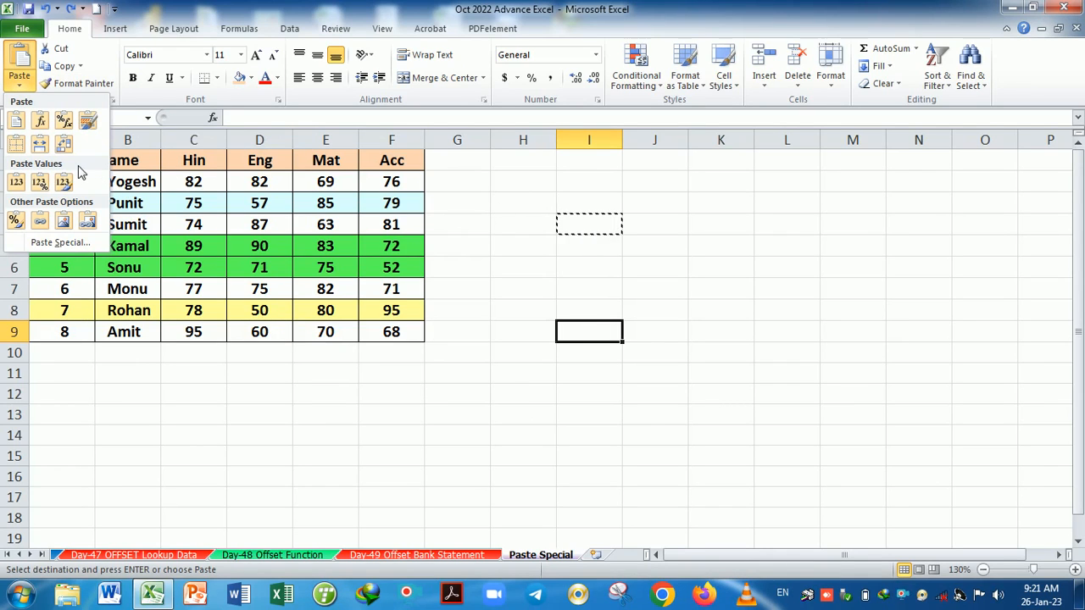
pyautogui.click(61, 243)
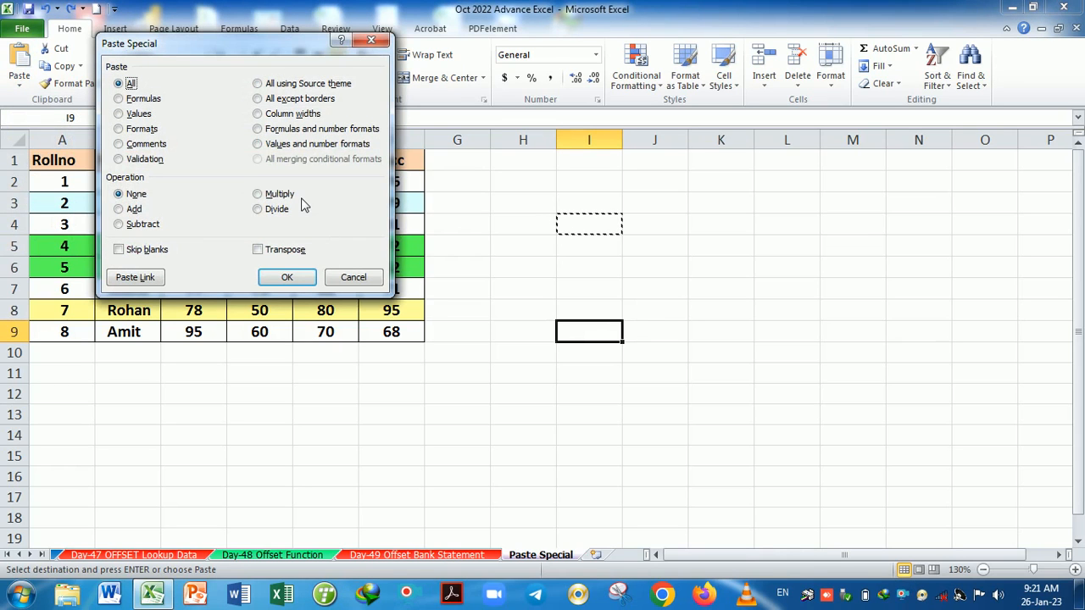
pyautogui.click(369, 41)
pyautogui.click(638, 254)
pyautogui.press('Escape')
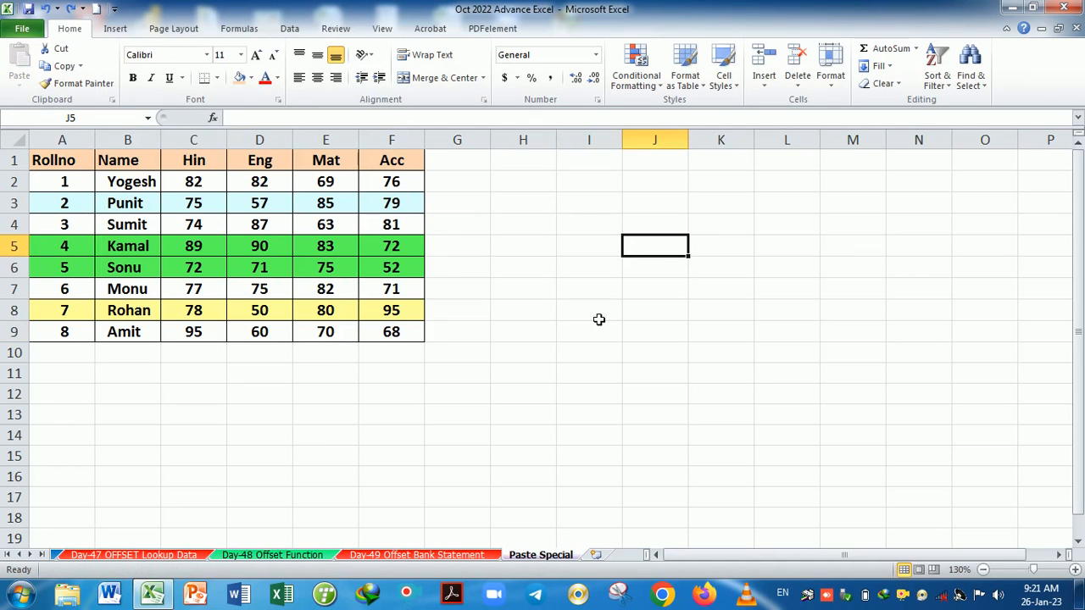
# - Add the header "Total" in cell G1 beside the Acc column of the marks table
pyautogui.moveTo(79, 166); pyautogui.dragTo(398, 331)
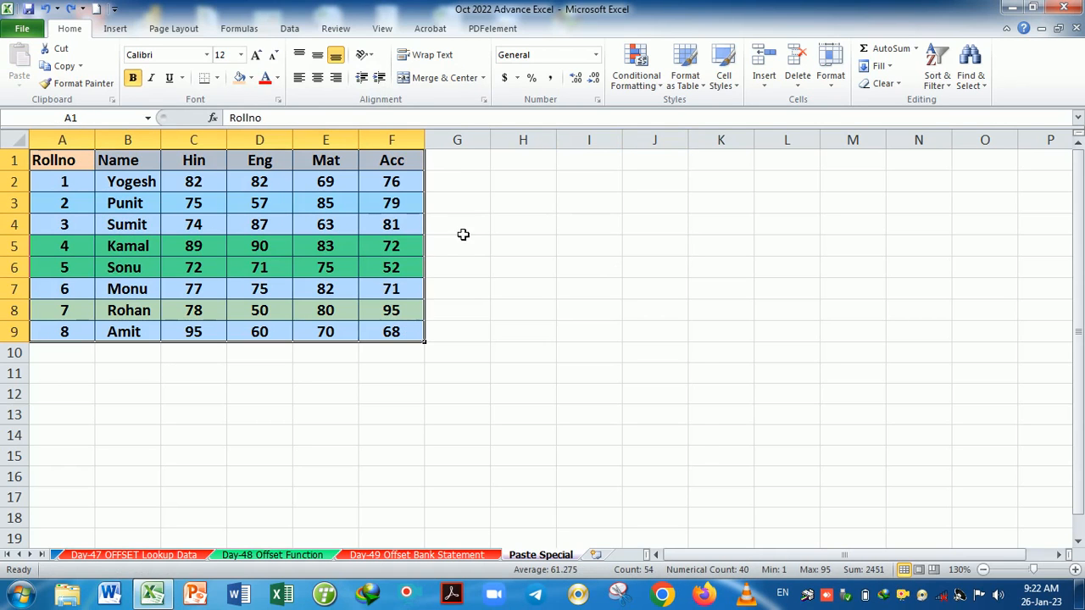
pyautogui.click(471, 164)
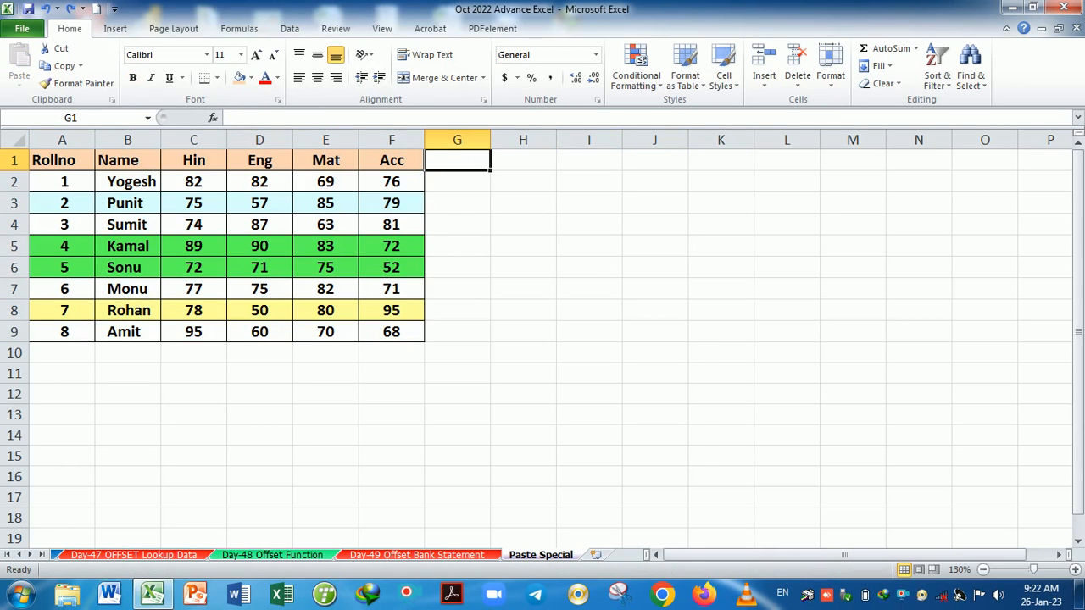
pyautogui.write('tota')
pyautogui.press('BackSpace')
pyautogui.press('BackSpace')
pyautogui.press('BackSpace')
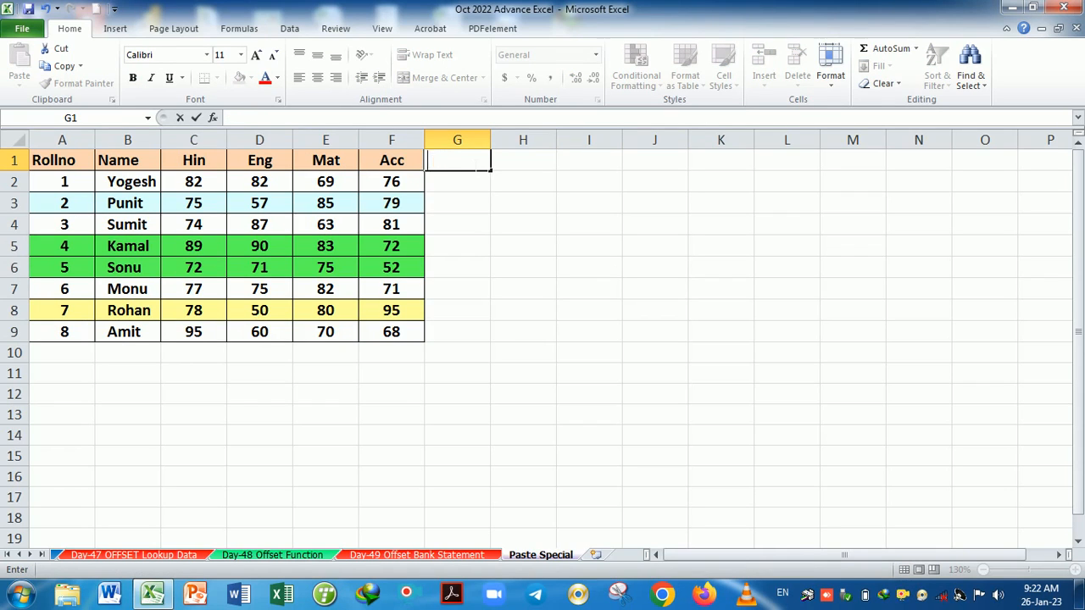
pyautogui.write('Total')
pyautogui.press('Return')
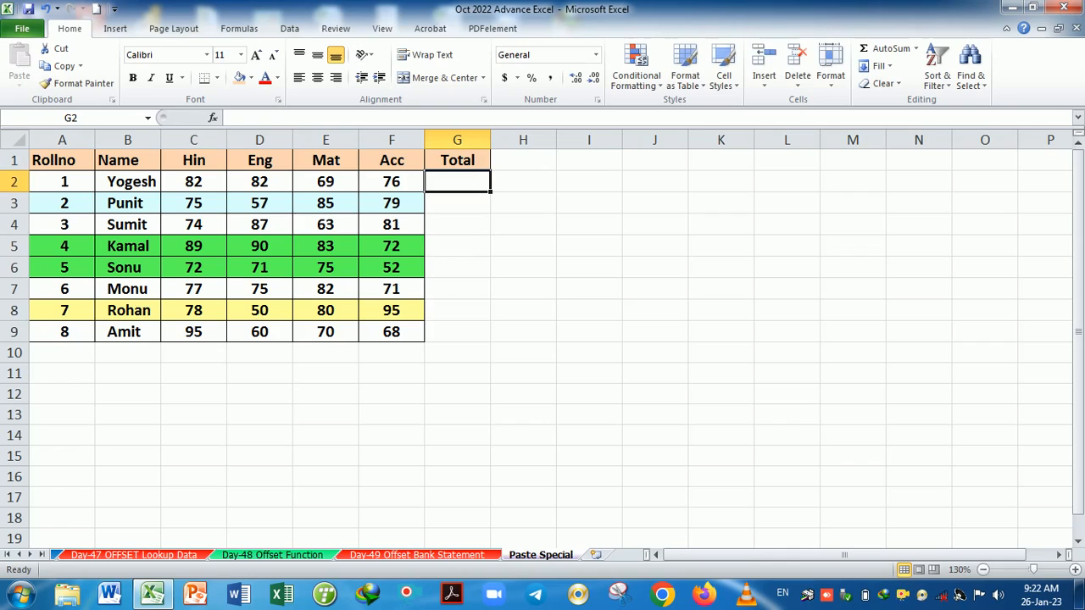
# - Fill G2:G9 from column F to carry over the row formatting, and clear the copied values
pyautogui.moveTo(472, 186); pyautogui.dragTo(457, 342)
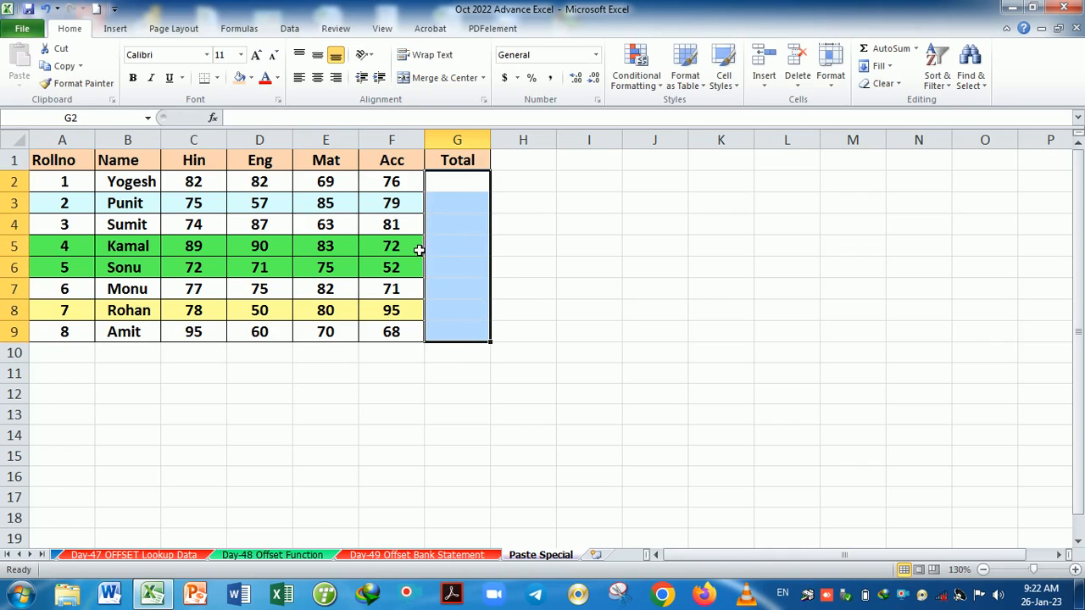
pyautogui.hotkey('ctrl', 'r')
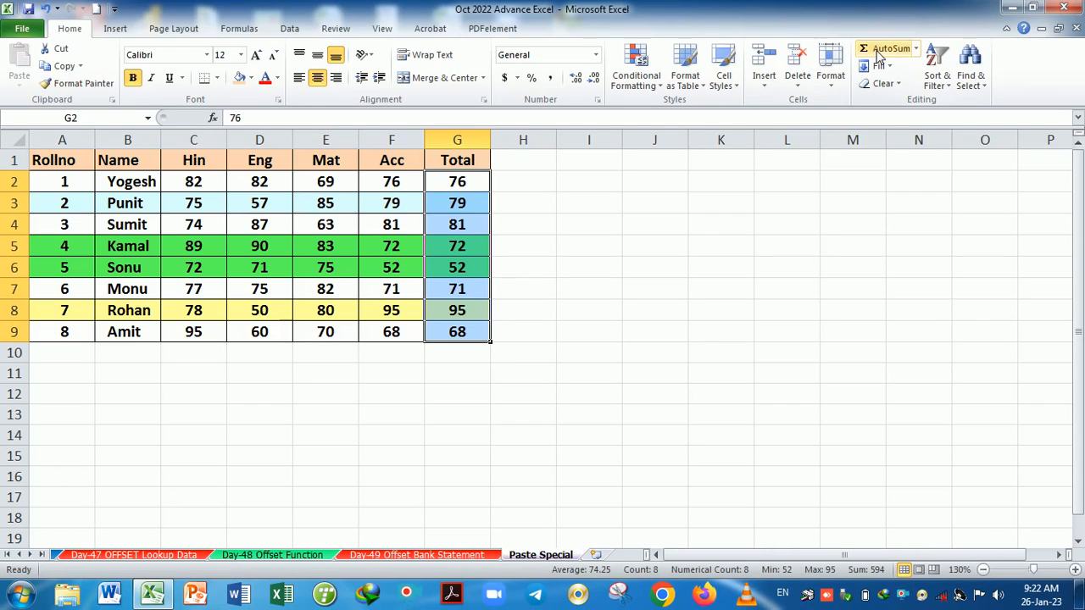
pyautogui.click(873, 48)
pyautogui.press('Delete')
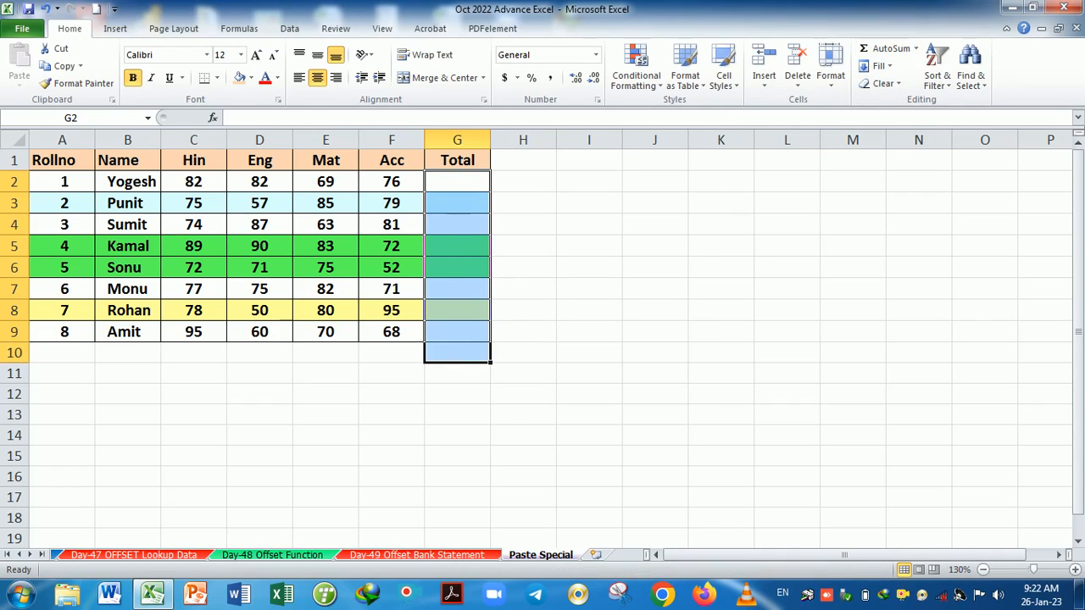
# - Total each student's marks in G2:G9 with AutoSum
pyautogui.moveTo(468, 184); pyautogui.dragTo(464, 331)
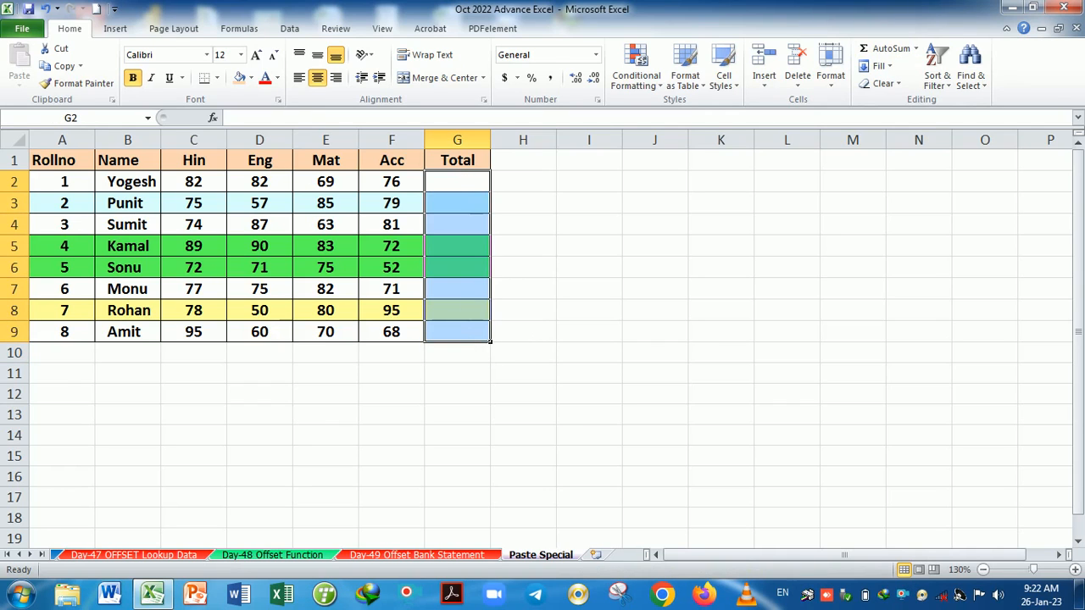
pyautogui.click(886, 48)
pyautogui.click(654, 225)
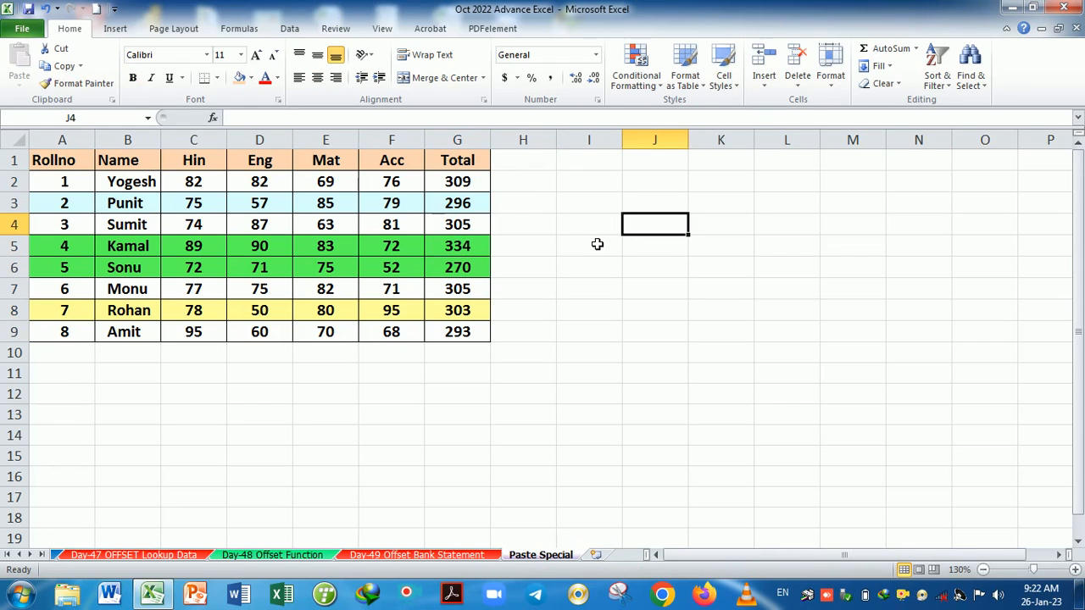
# - Copy the table A1:G9, paste it at I1, and undo the paste while keeping the copy active
pyautogui.moveTo(80, 162); pyautogui.dragTo(458, 330)
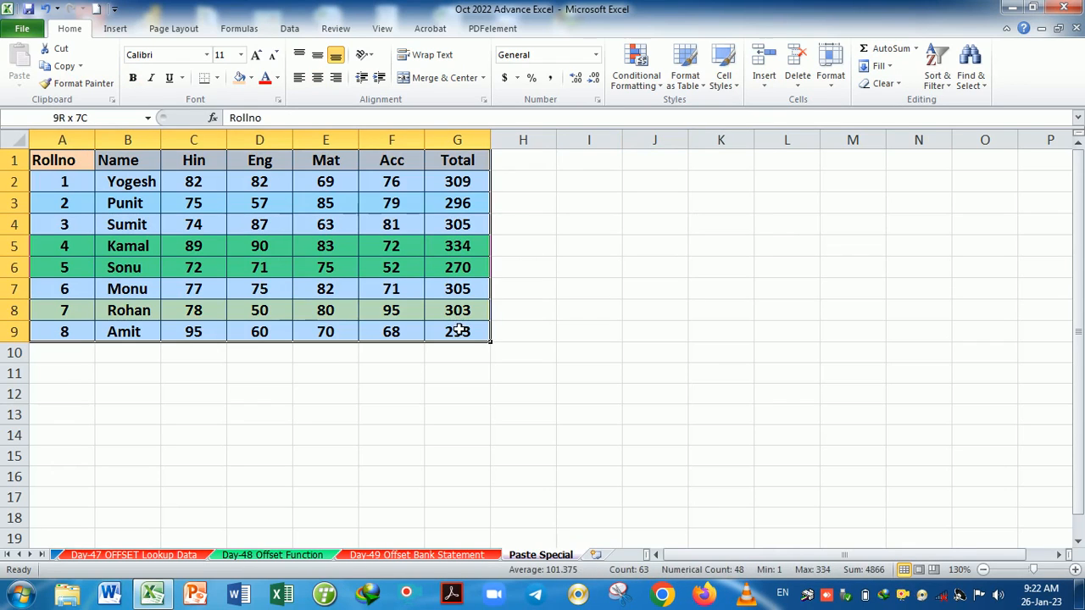
pyautogui.click(64, 66)
pyautogui.click(586, 167)
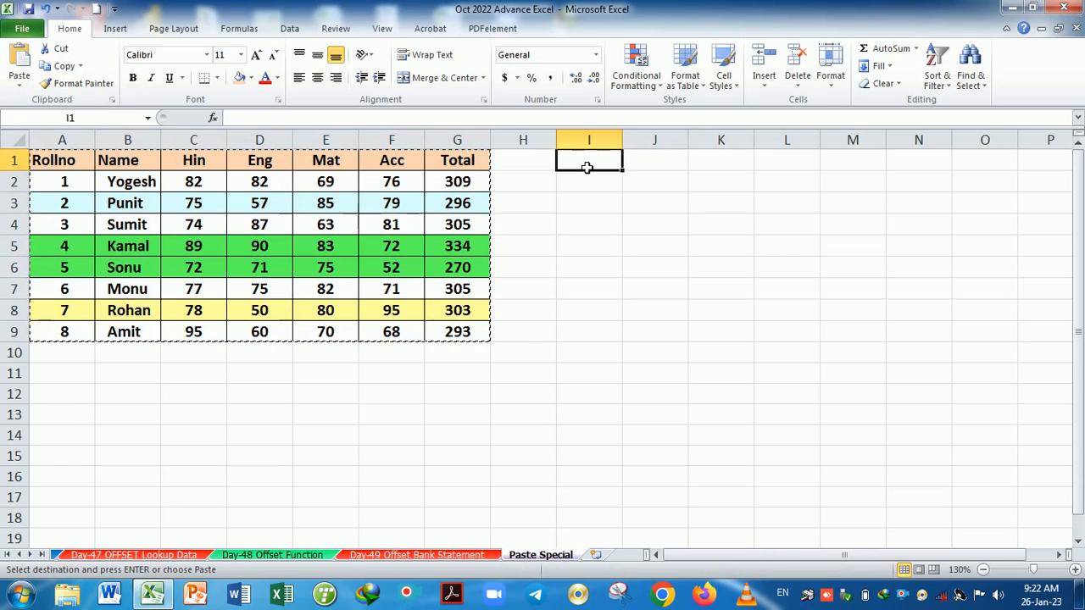
pyautogui.press('Return')
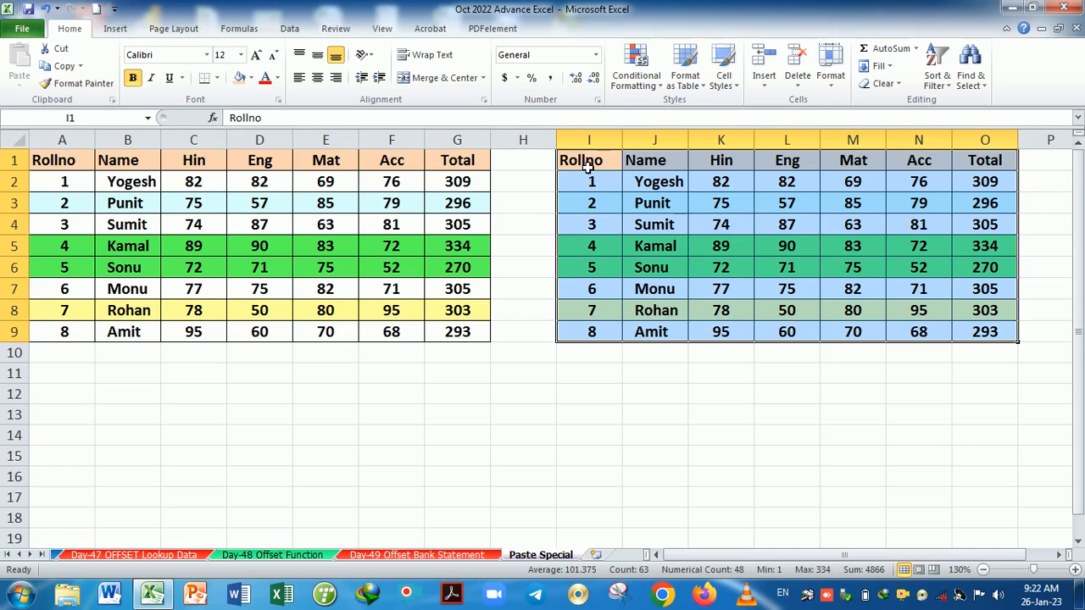
pyautogui.hotkey('ctrl', 'z')
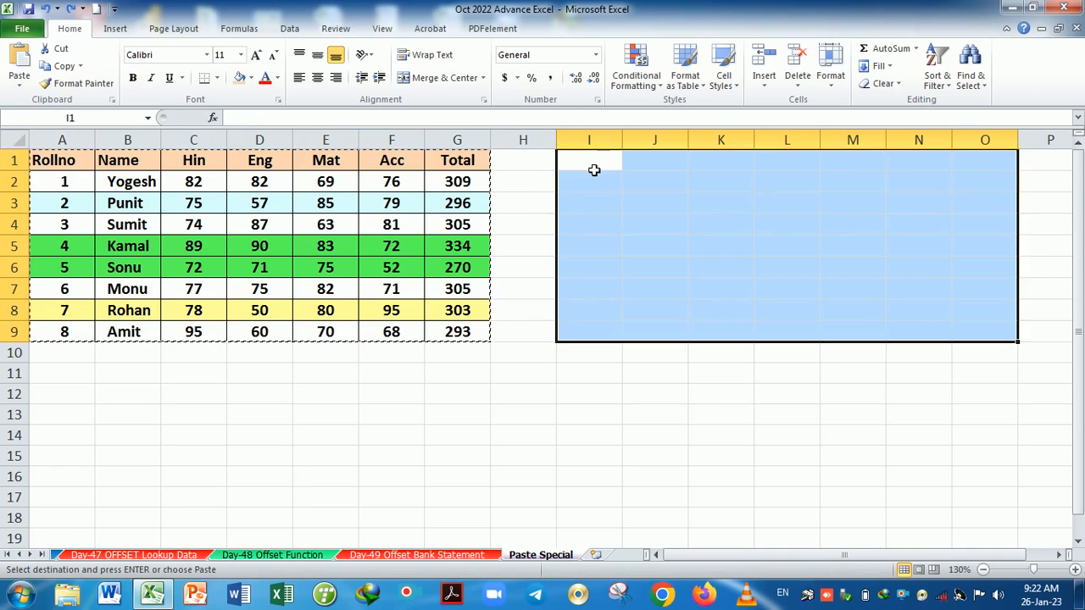
# - Paste the copied table at I1 with the Formulas paste option
pyautogui.click(593, 169)
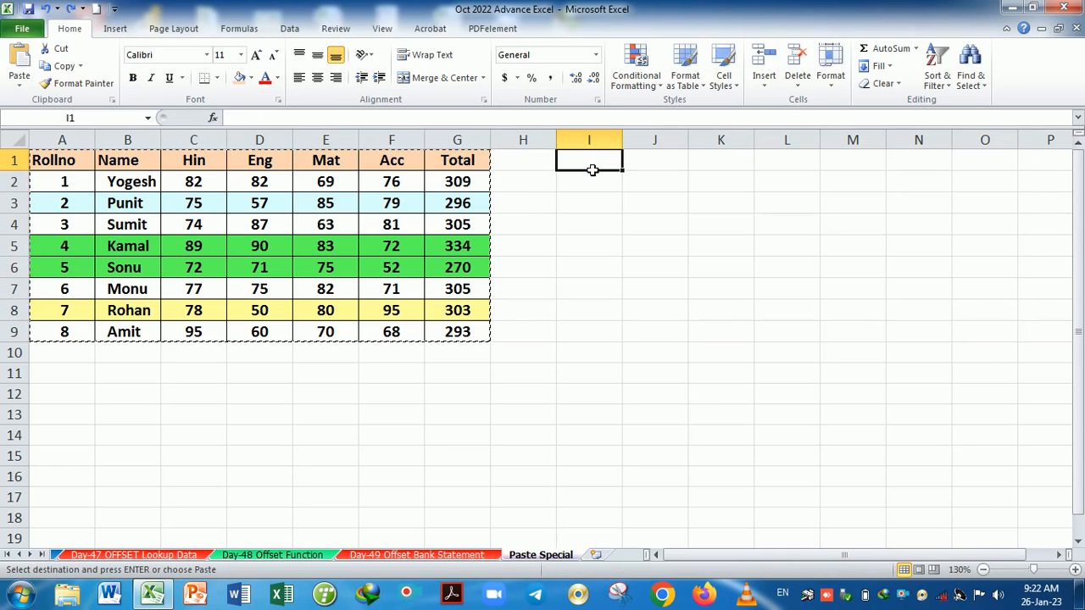
pyautogui.click(22, 88)
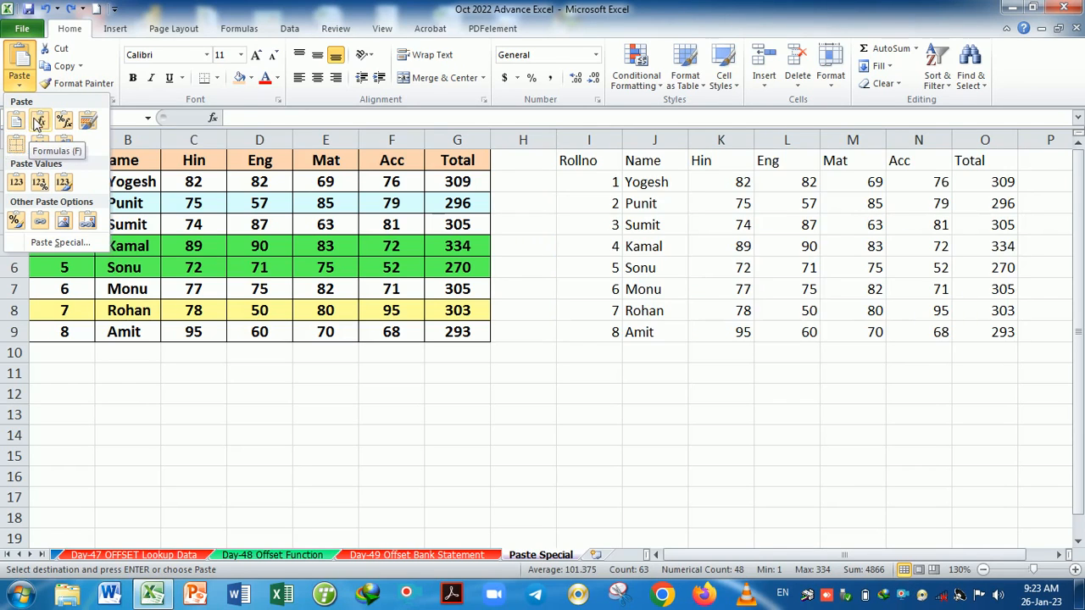
pyautogui.click(39, 122)
# - Inspect the pasted total formulas in O5 and O2, and undo the formulas-only paste in I1:O9
pyautogui.click(708, 254)
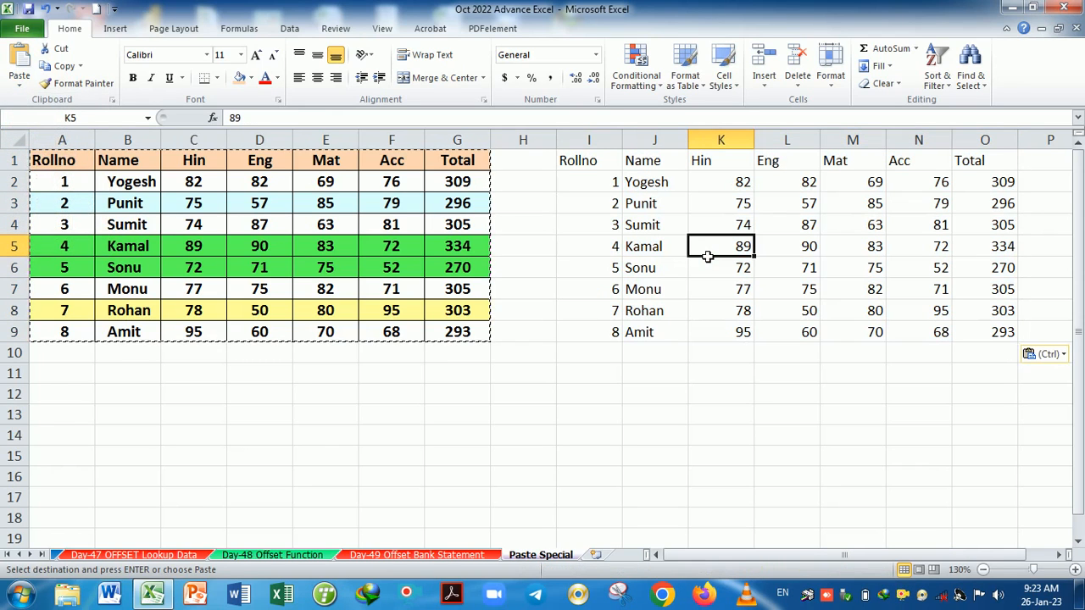
pyautogui.click(980, 244)
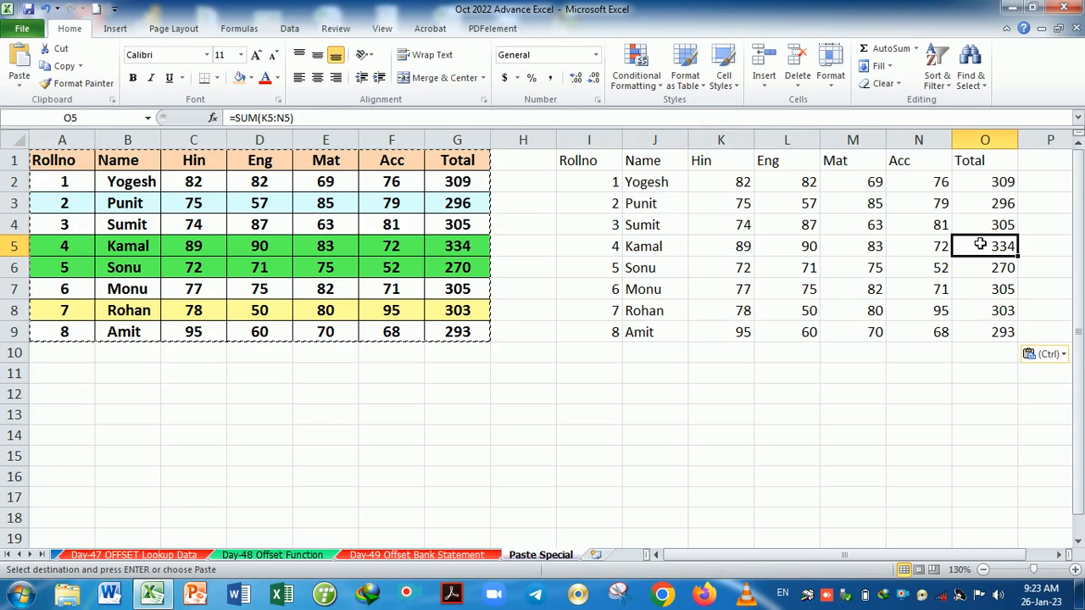
pyautogui.click(979, 185)
pyautogui.doubleClick(979, 185)
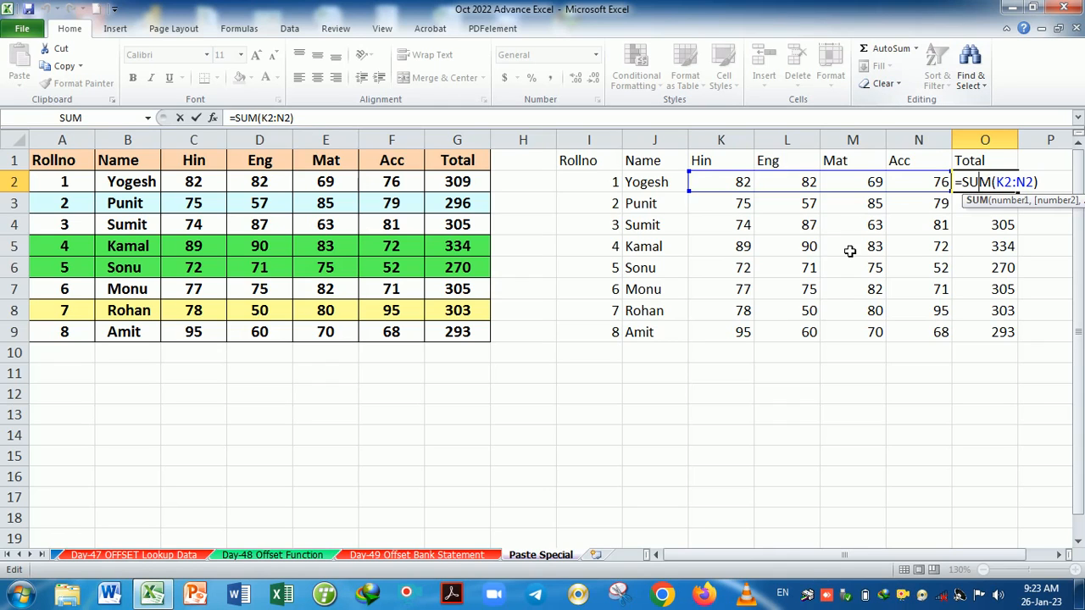
pyautogui.hotkey('ctrl', 'Return')
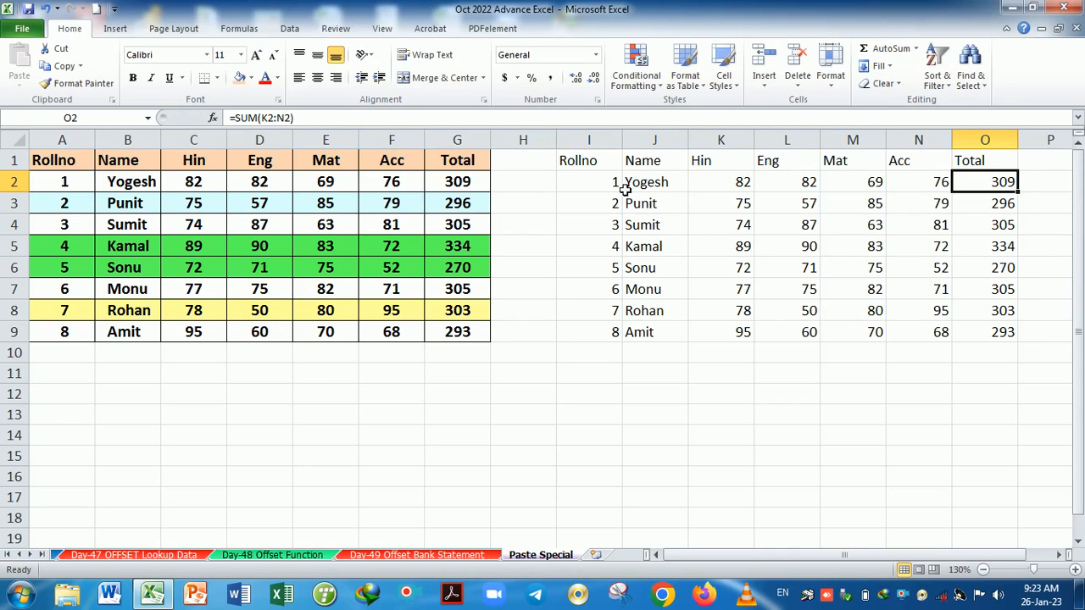
pyautogui.moveTo(596, 171); pyautogui.dragTo(999, 331)
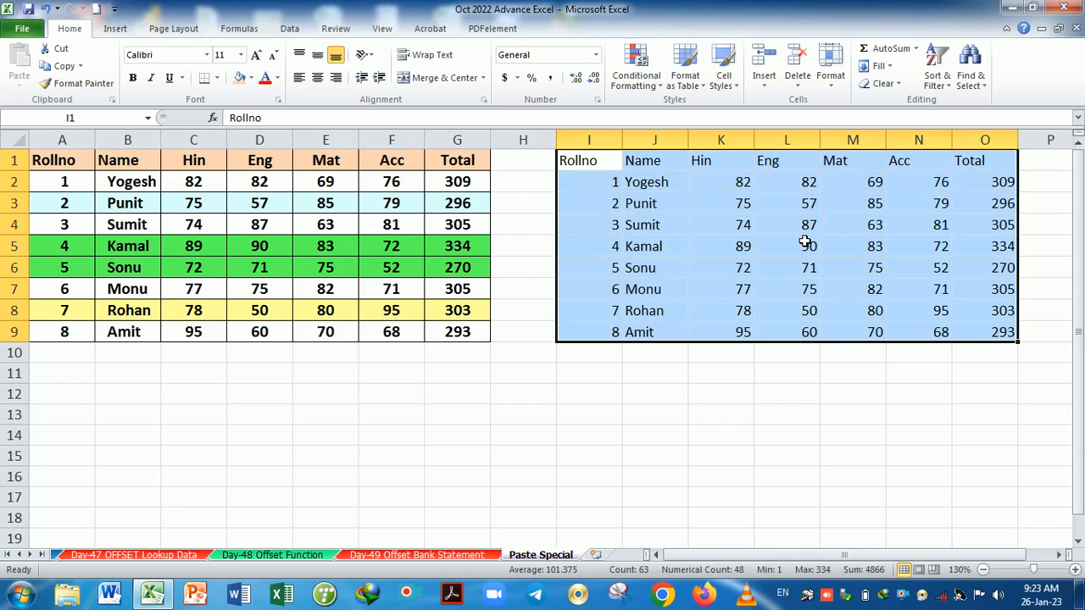
pyautogui.hotkey('ctrl', 'z')
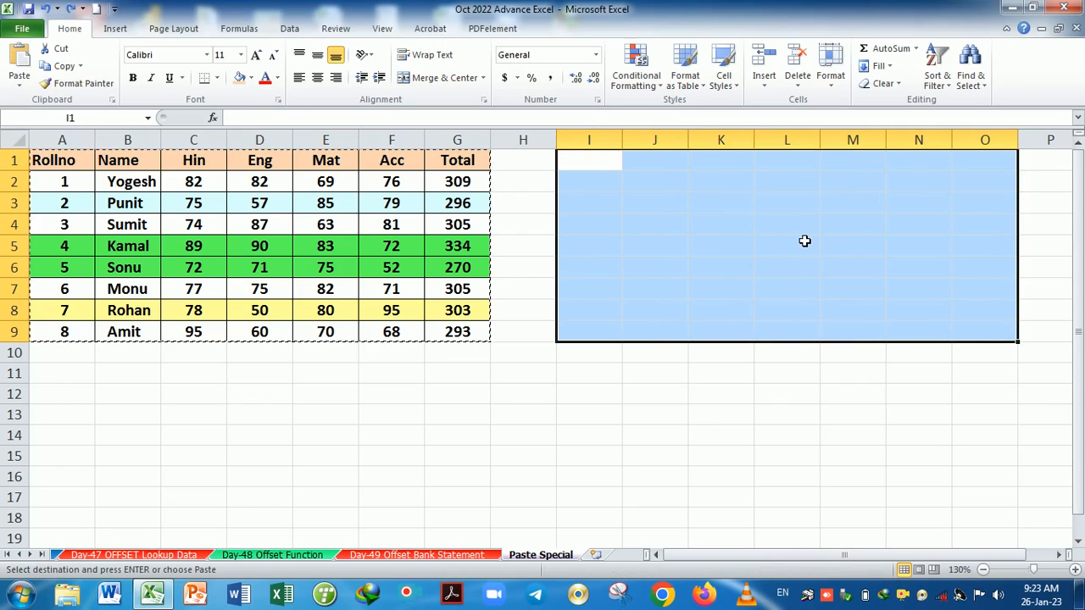
# - Paste the copied table at I1 with the Formulas & Number Formatting option
pyautogui.click(594, 162)
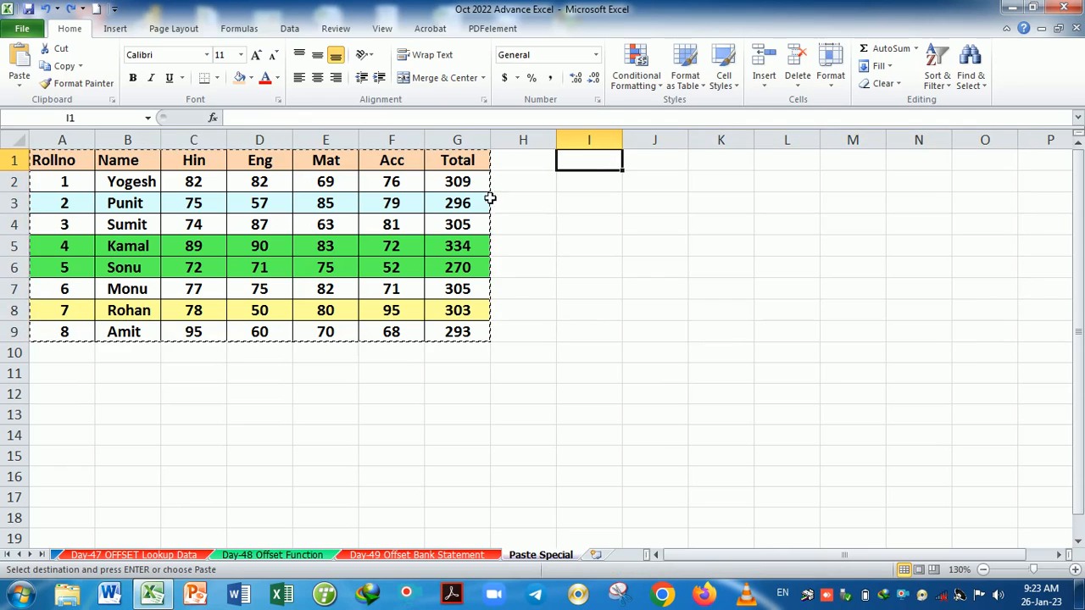
pyautogui.click(19, 88)
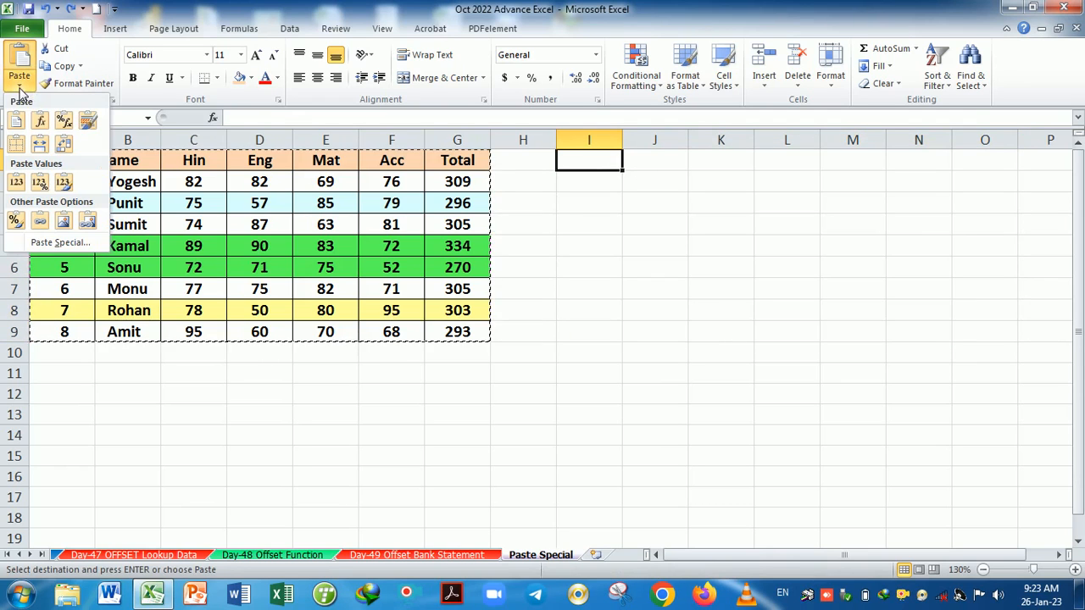
pyautogui.click(65, 123)
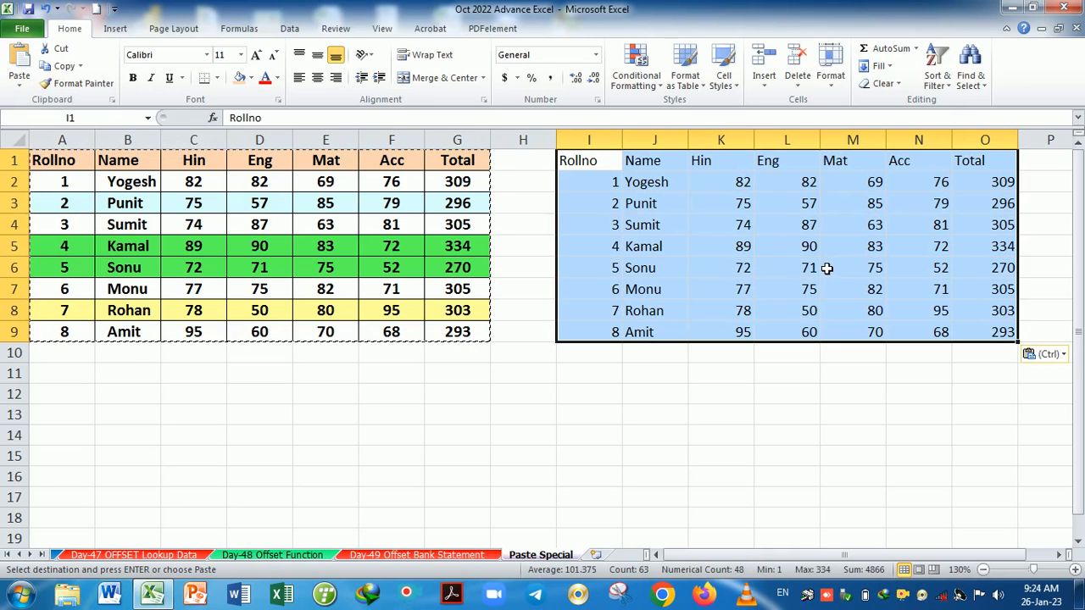
# - Examine the pasted cells M6, J3 and L3 and the total formula in O3
pyautogui.click(826, 268)
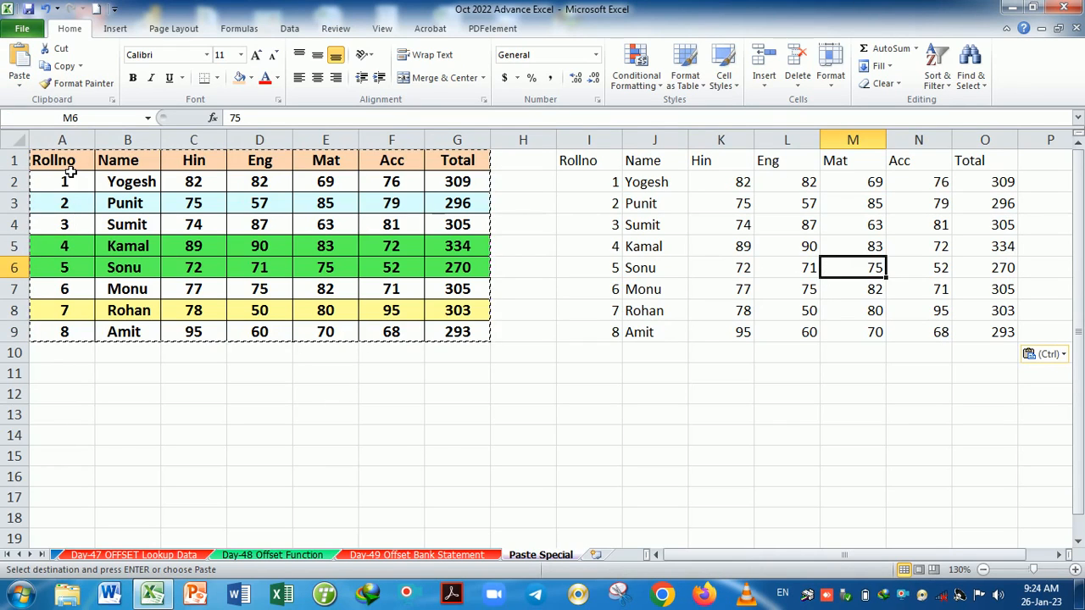
pyautogui.click(682, 208)
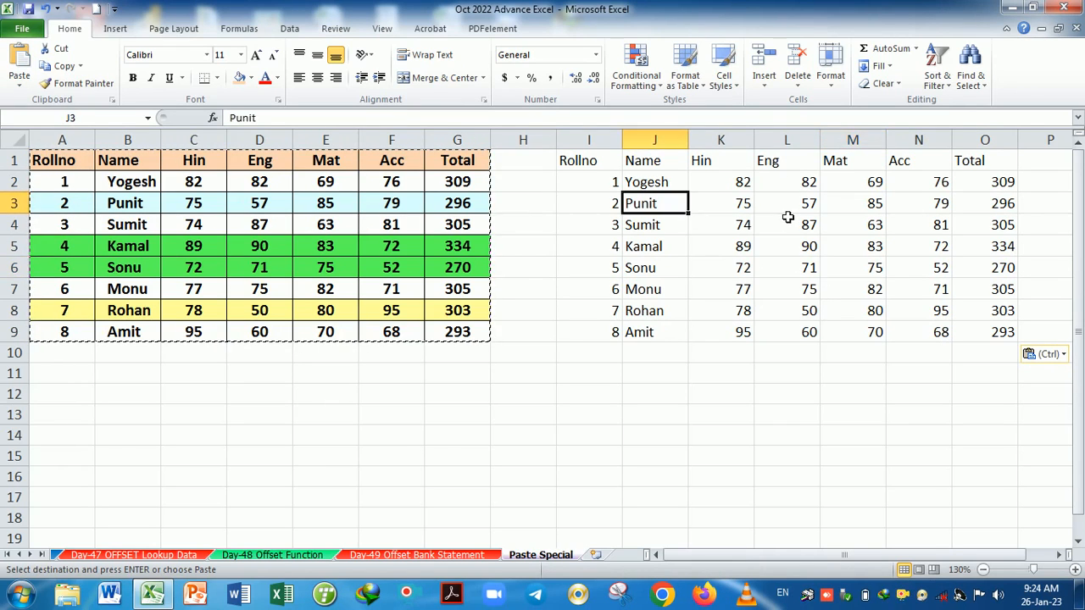
pyautogui.click(787, 215)
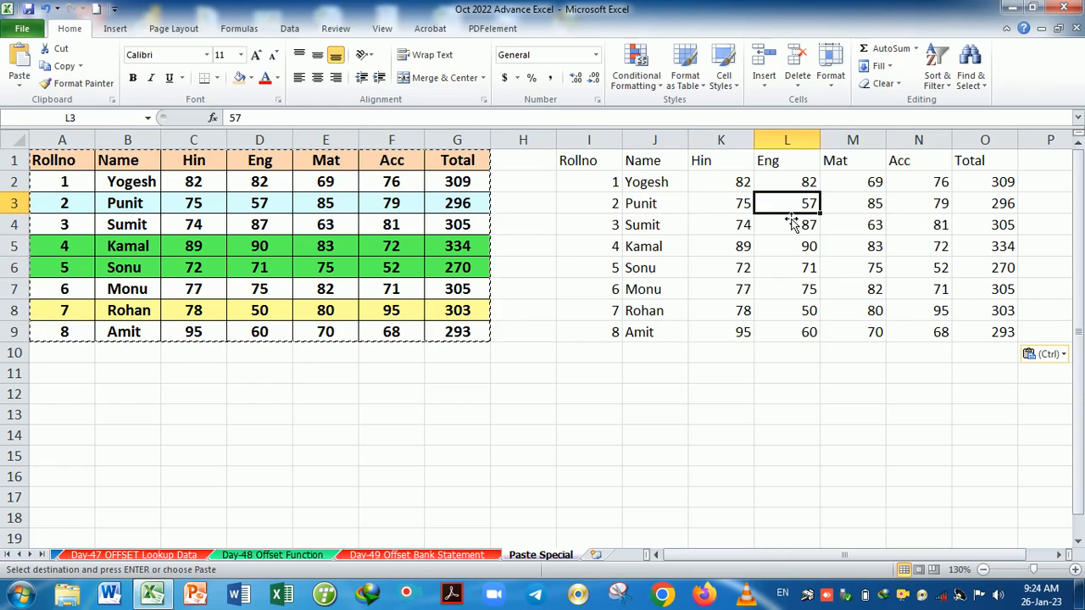
pyautogui.click(1014, 209)
pyautogui.press('F2')
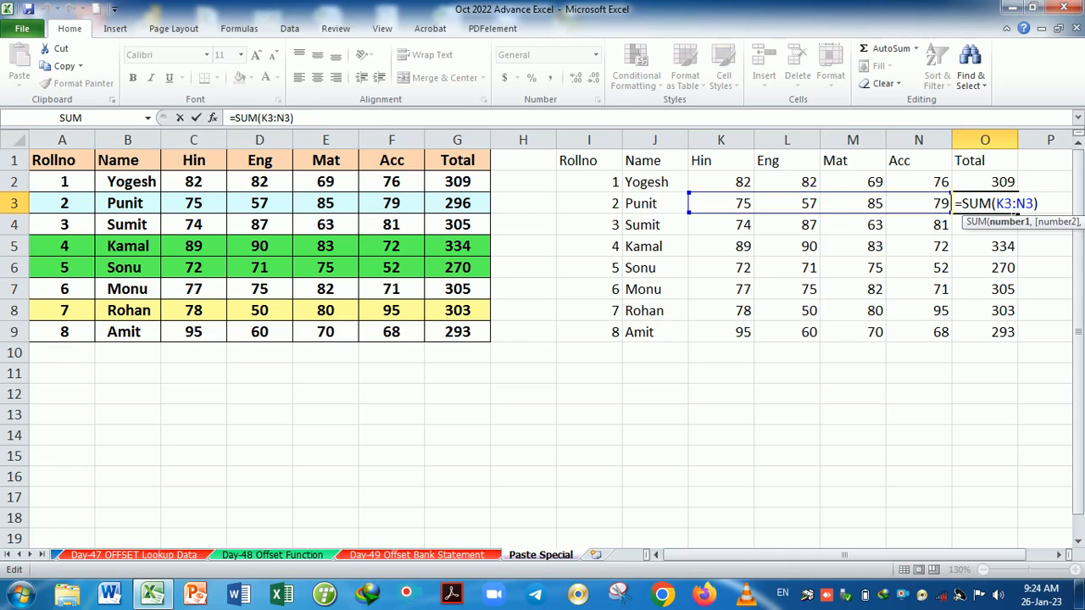
pyautogui.press('Escape')
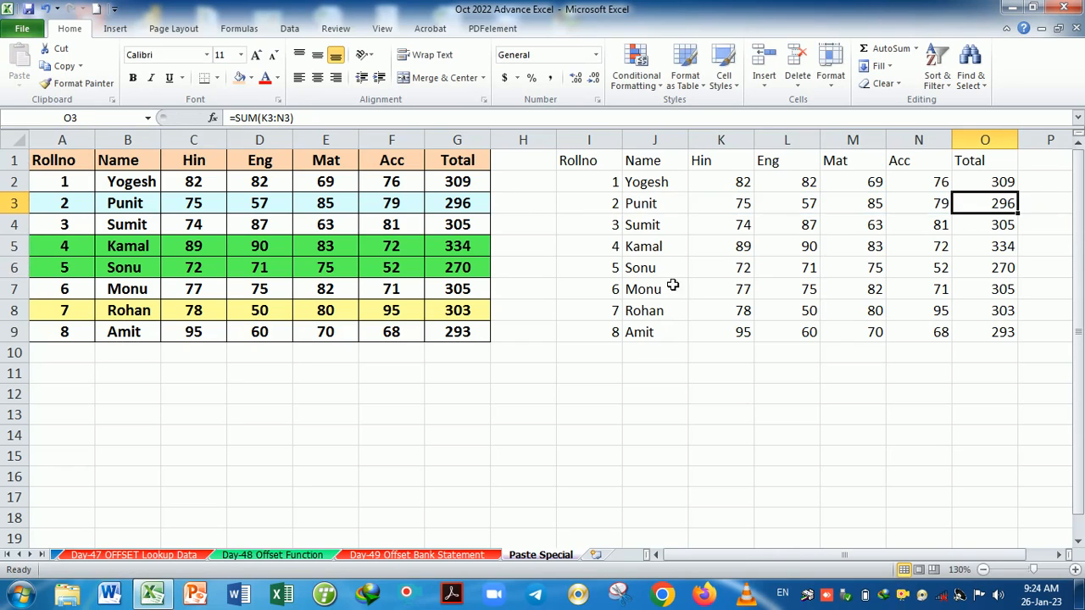
# - Copy the marks table A1:G9, paste it at A11 with the Keep Source Formatting option, and check the total formula in G13
pyautogui.moveTo(67, 168); pyautogui.dragTo(463, 335)
pyautogui.hotkey('ctrl', 'c')
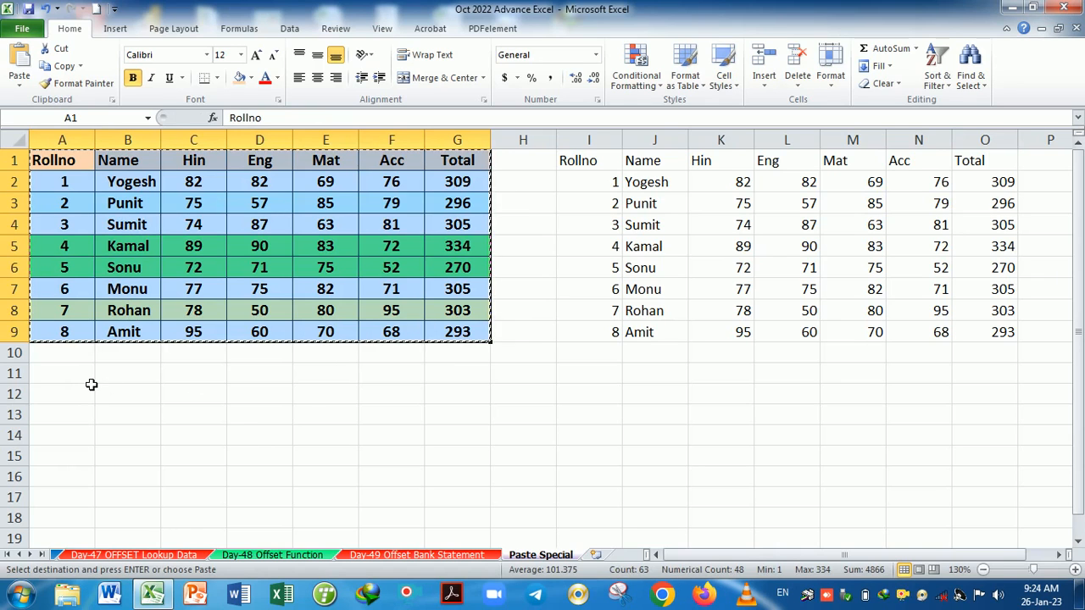
pyautogui.scroll(-1, 92, 383)
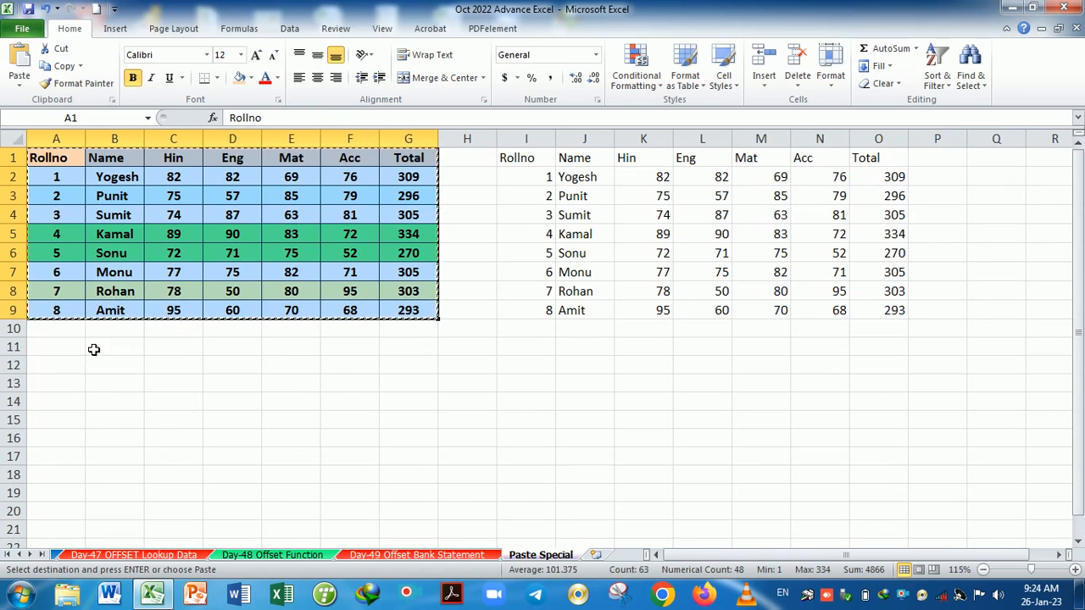
pyautogui.click(73, 350)
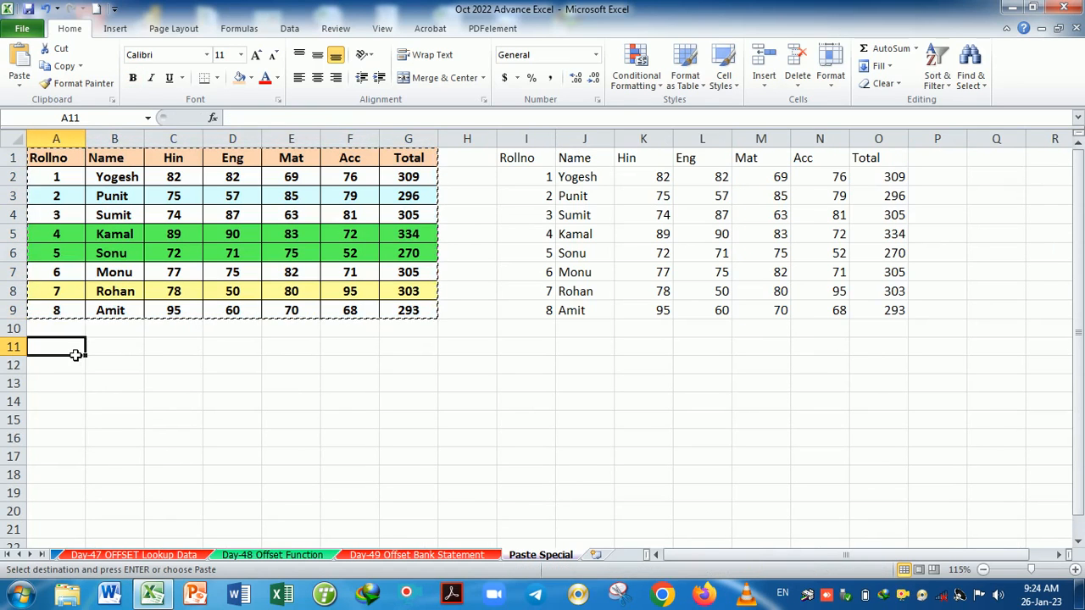
pyautogui.click(20, 78)
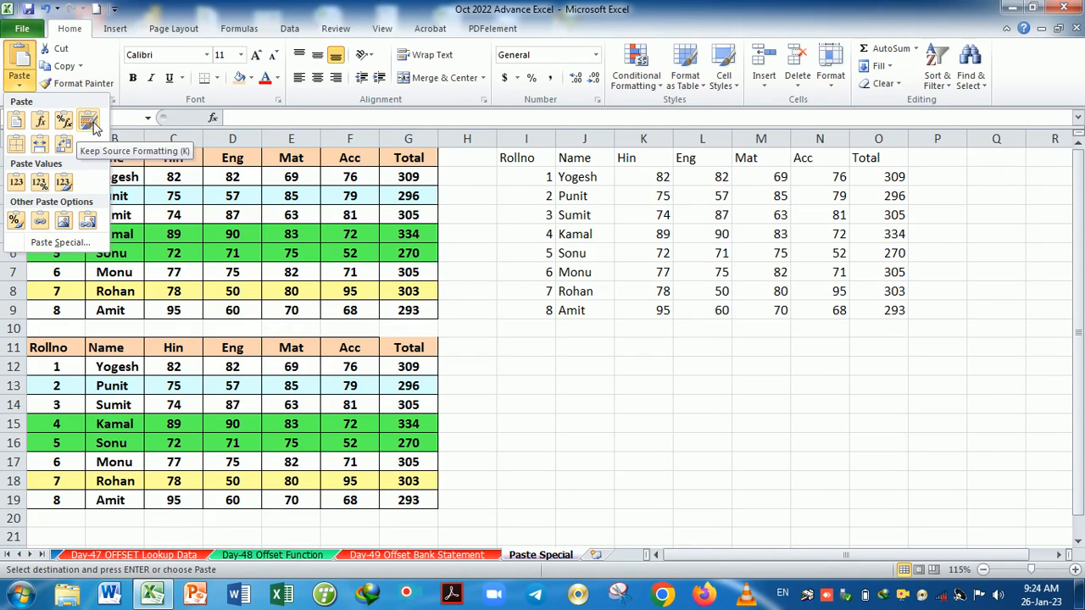
pyautogui.click(91, 123)
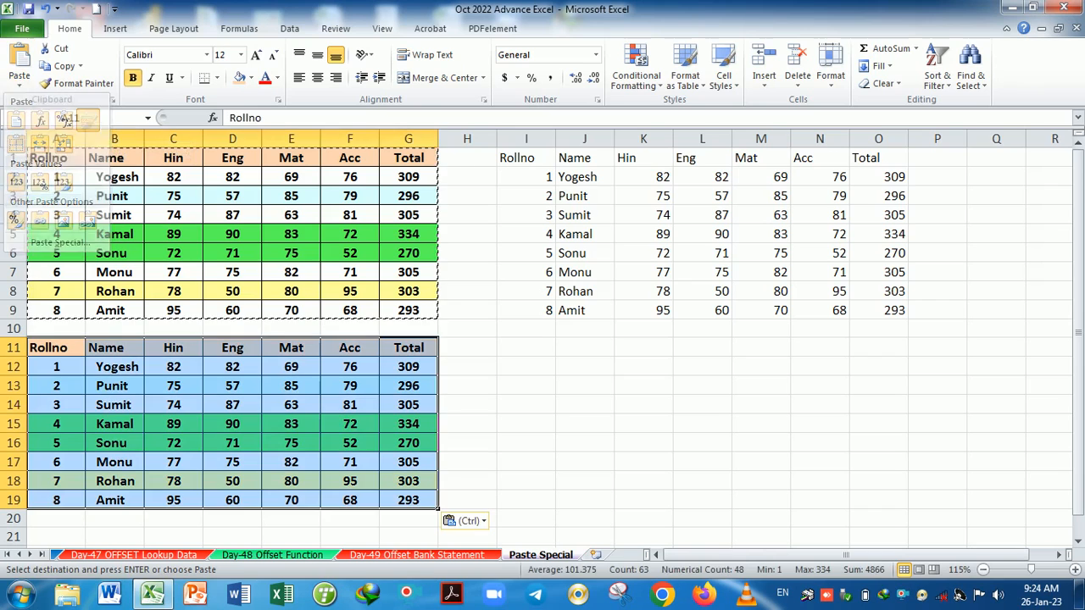
pyautogui.click(424, 388)
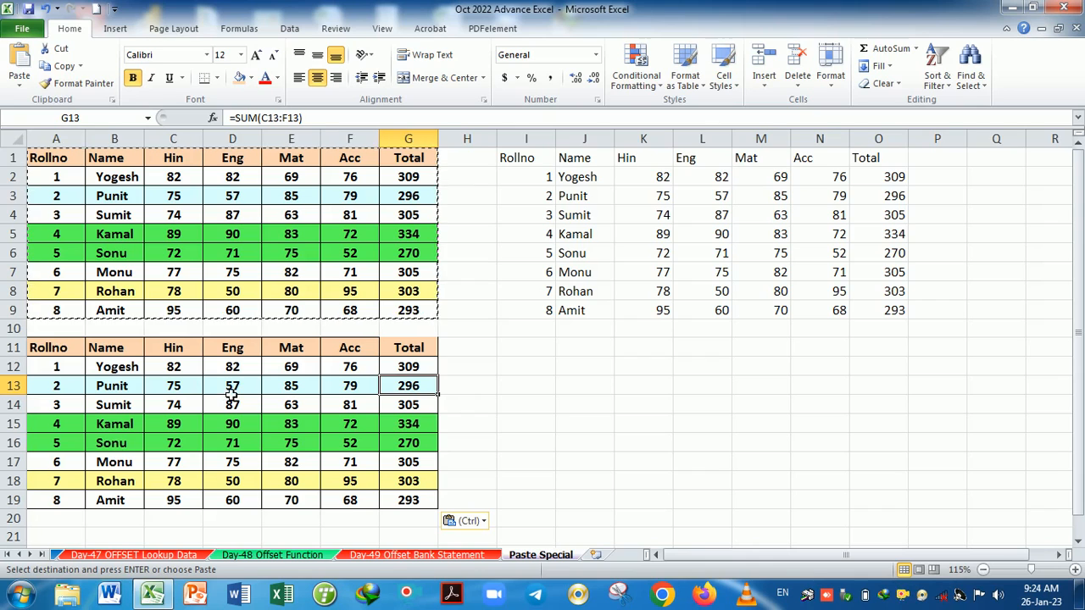
# - Try a regular paste of the copied marks table at I11 and undo it
pyautogui.click(551, 354)
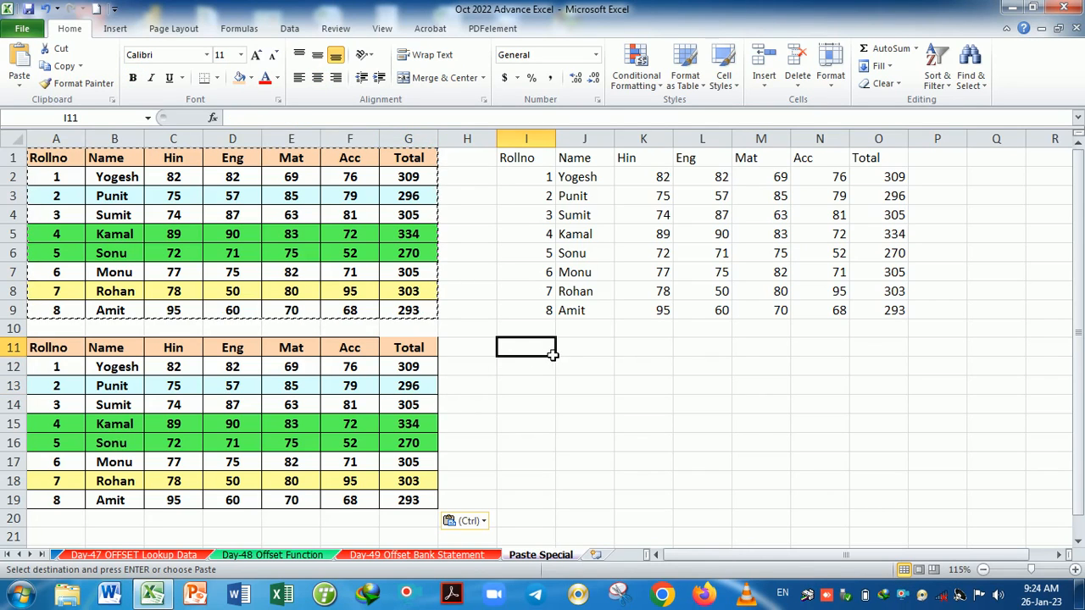
pyautogui.hotkey('ctrl', 'v')
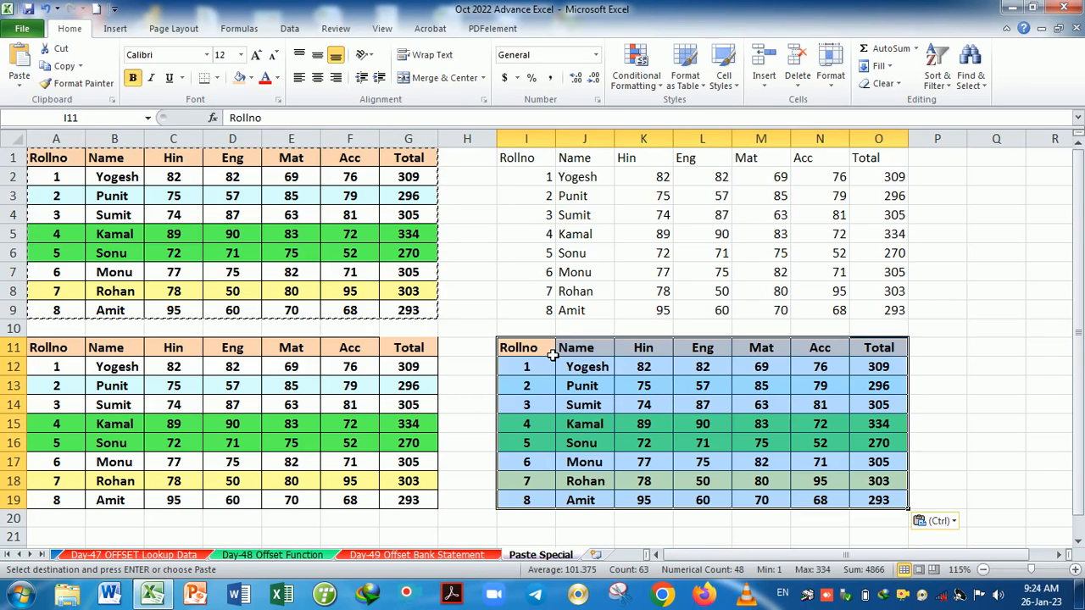
pyautogui.hotkey('ctrl', 'z')
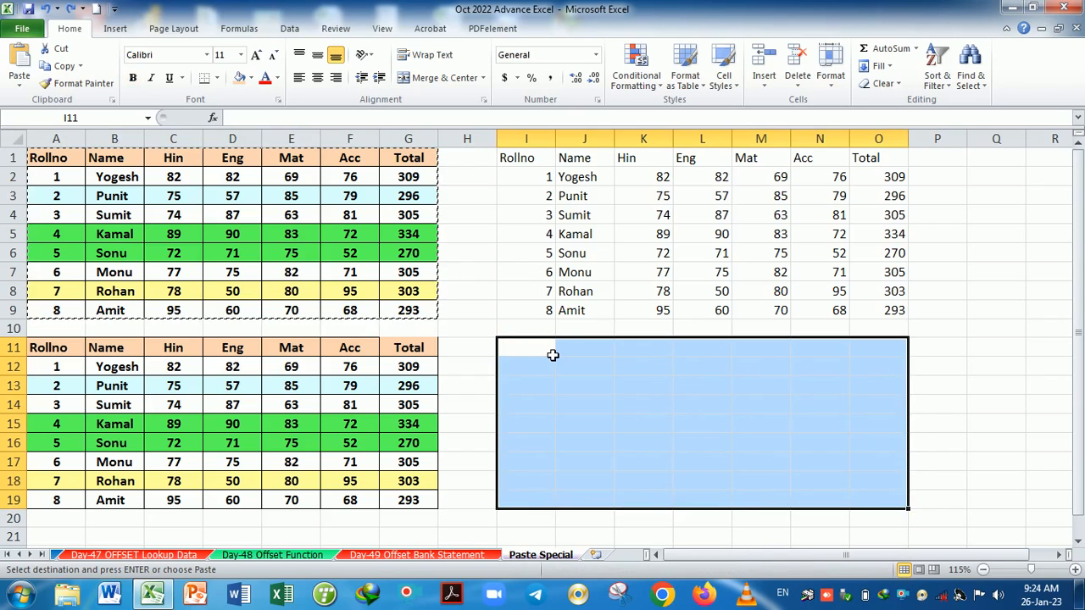
# - Paste the copied marks table at I11 with the No Borders option
pyautogui.click(543, 352)
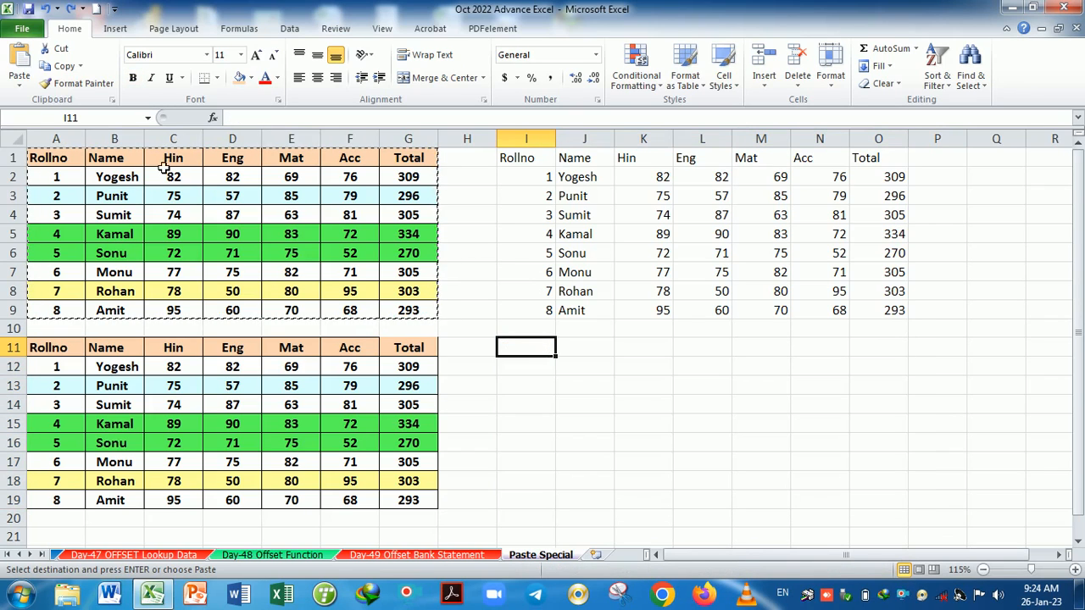
pyautogui.click(20, 83)
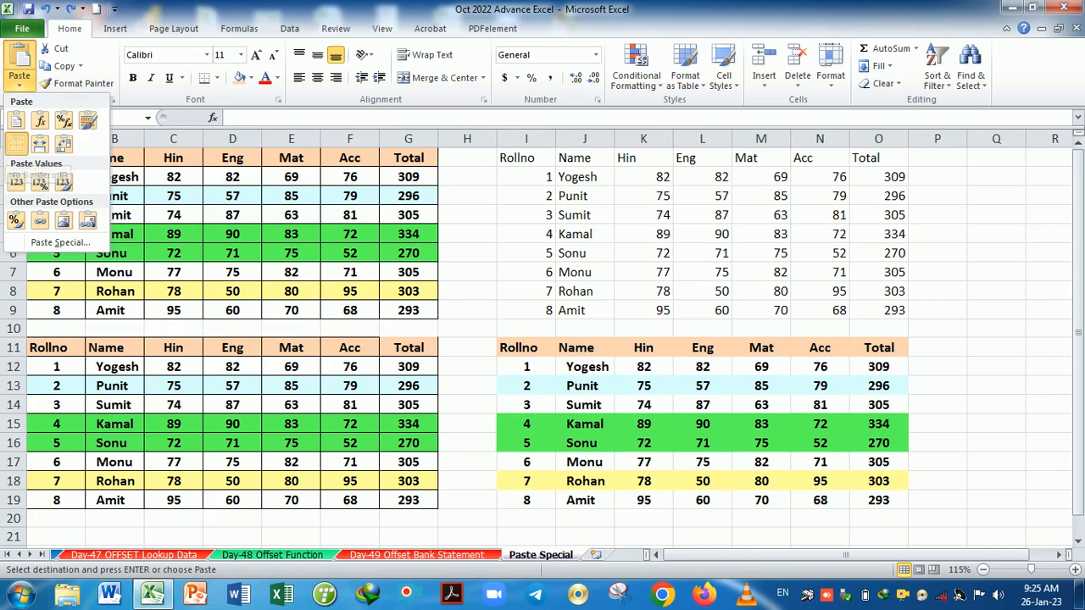
pyautogui.click(18, 146)
# - Examine the borderless table in I11:O19, including the total formula in O13, against the plain table above it
pyautogui.click(579, 270)
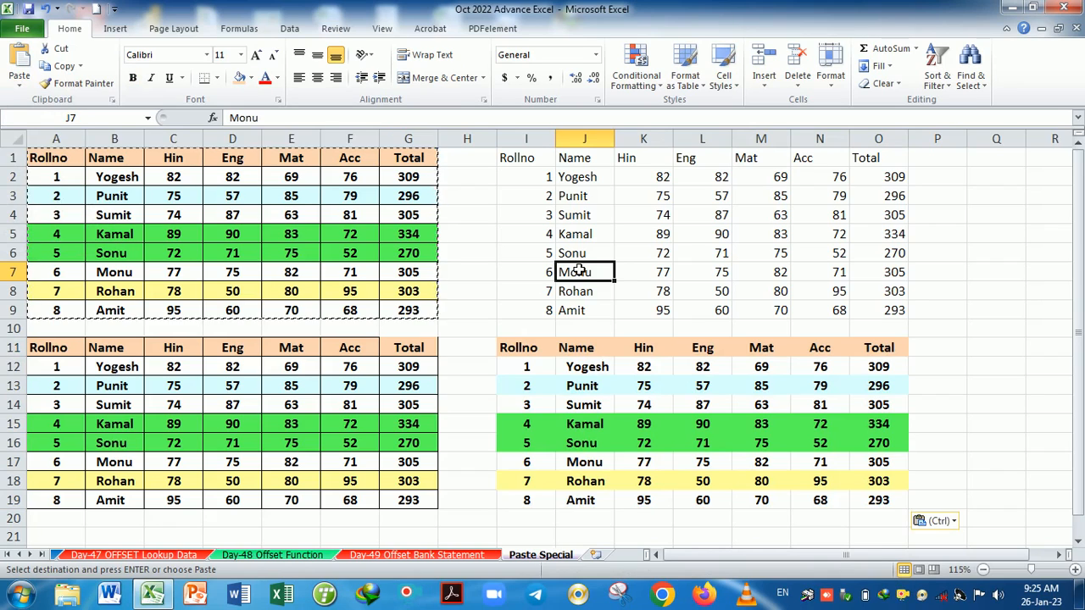
pyautogui.click(901, 388)
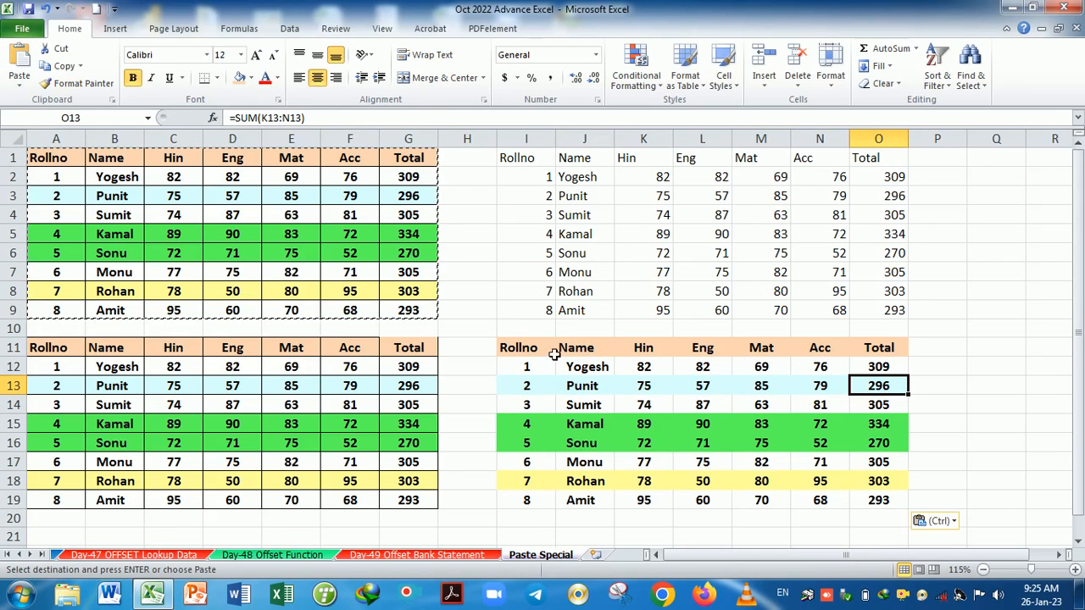
pyautogui.moveTo(553, 355); pyautogui.dragTo(896, 500)
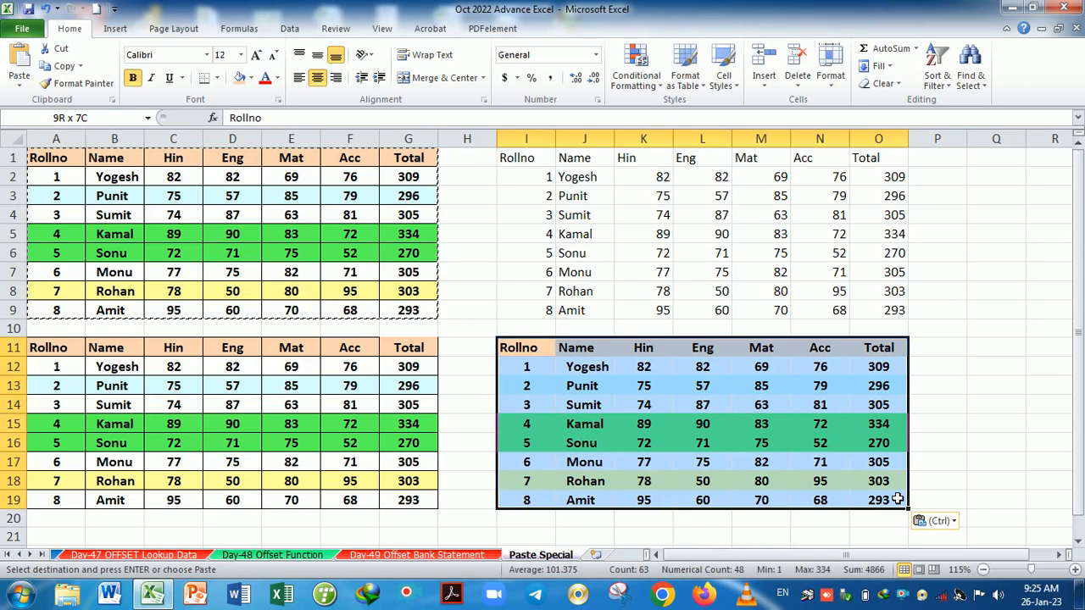
pyautogui.click(773, 405)
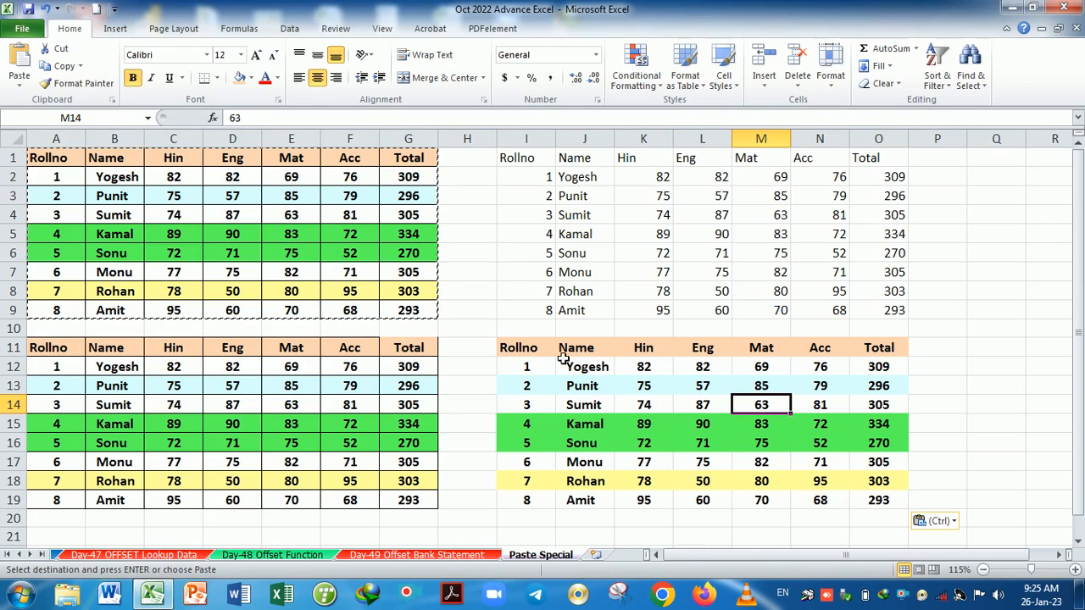
pyautogui.moveTo(532, 353); pyautogui.dragTo(882, 501)
pyautogui.click(618, 329)
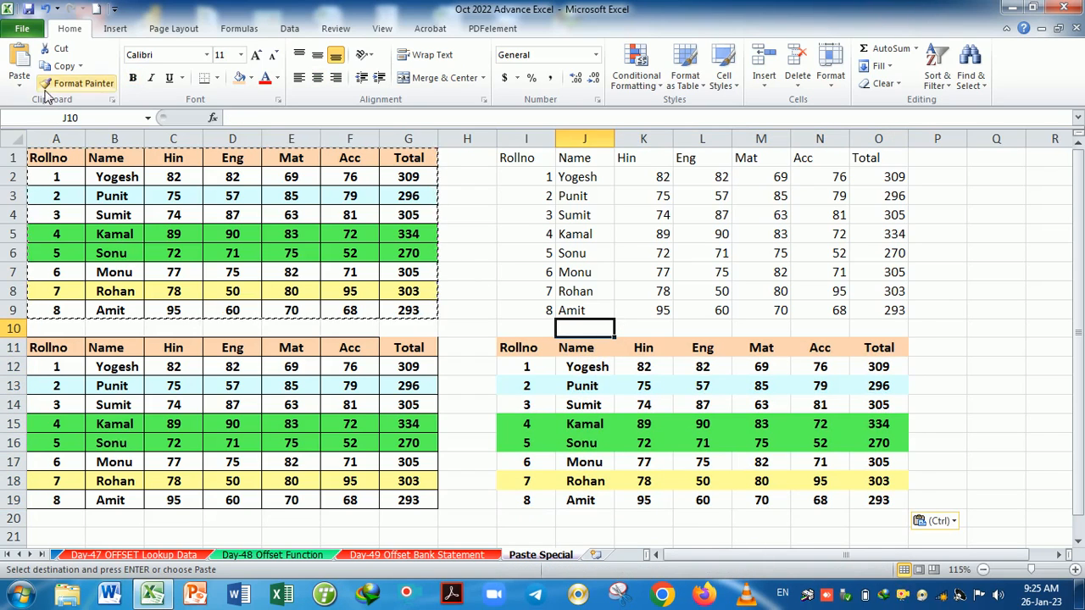
# - Try pasting the marks table at A21 with the Keep Source Column Widths option, and undo that paste
pyautogui.scroll(-1, 634, 296)
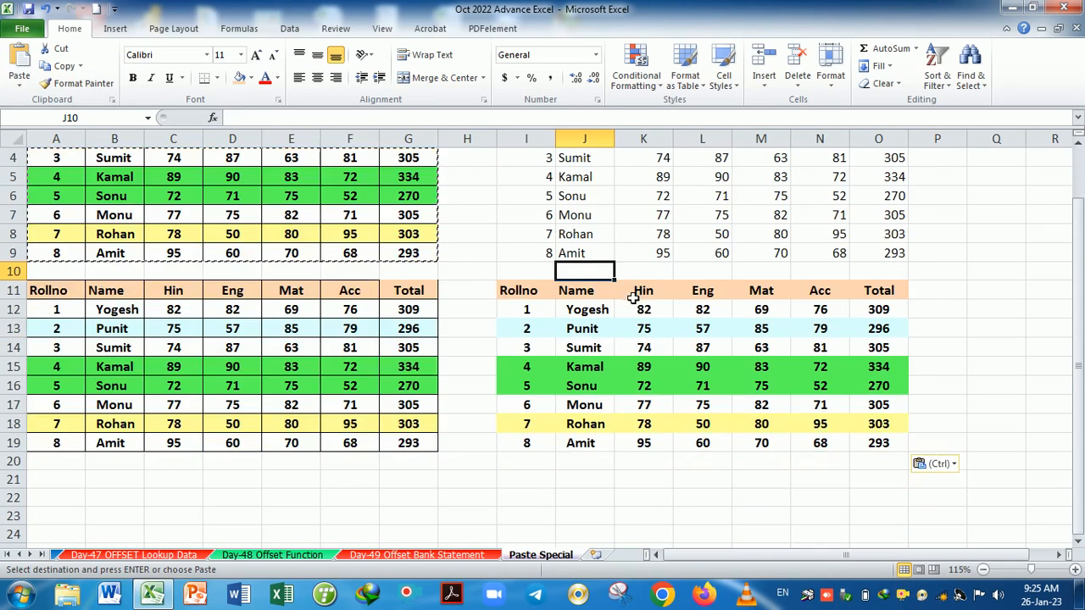
pyautogui.scroll(-3, 634, 296)
pyautogui.scroll(1, 438, 364)
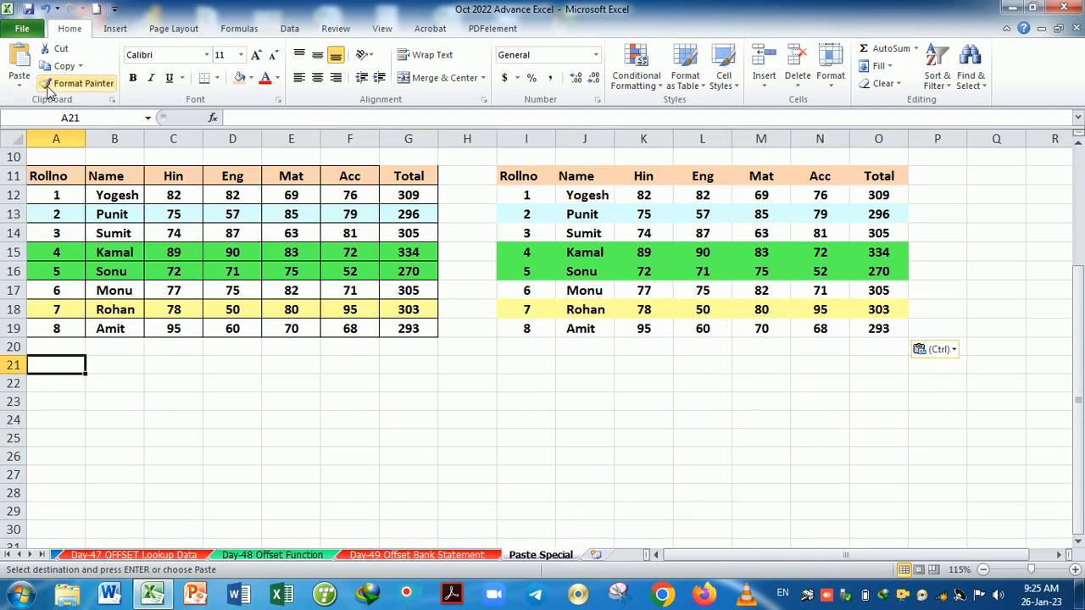
pyautogui.click(20, 90)
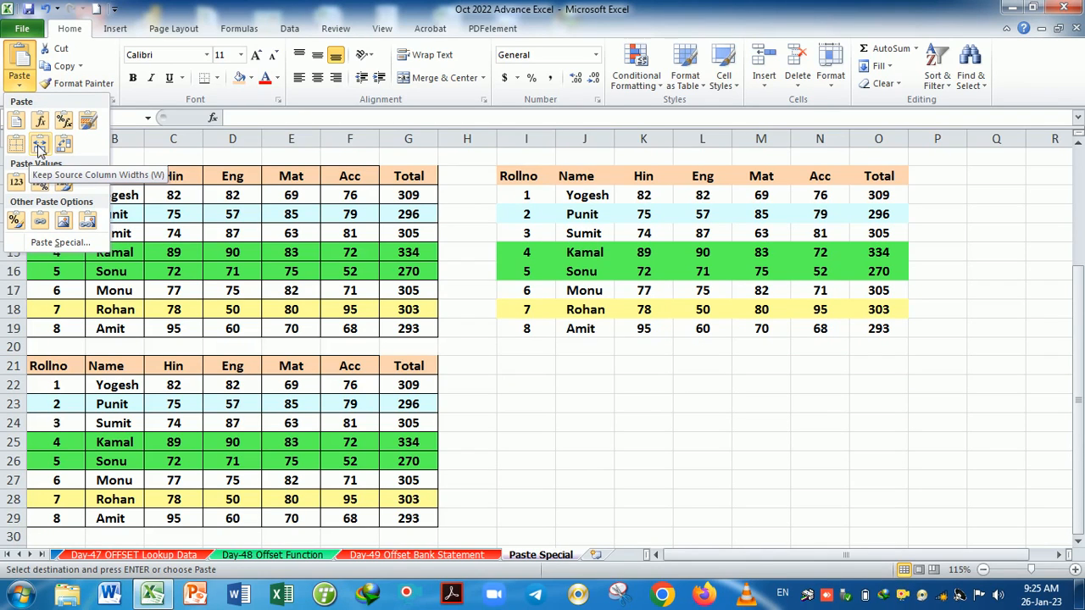
pyautogui.click(39, 150)
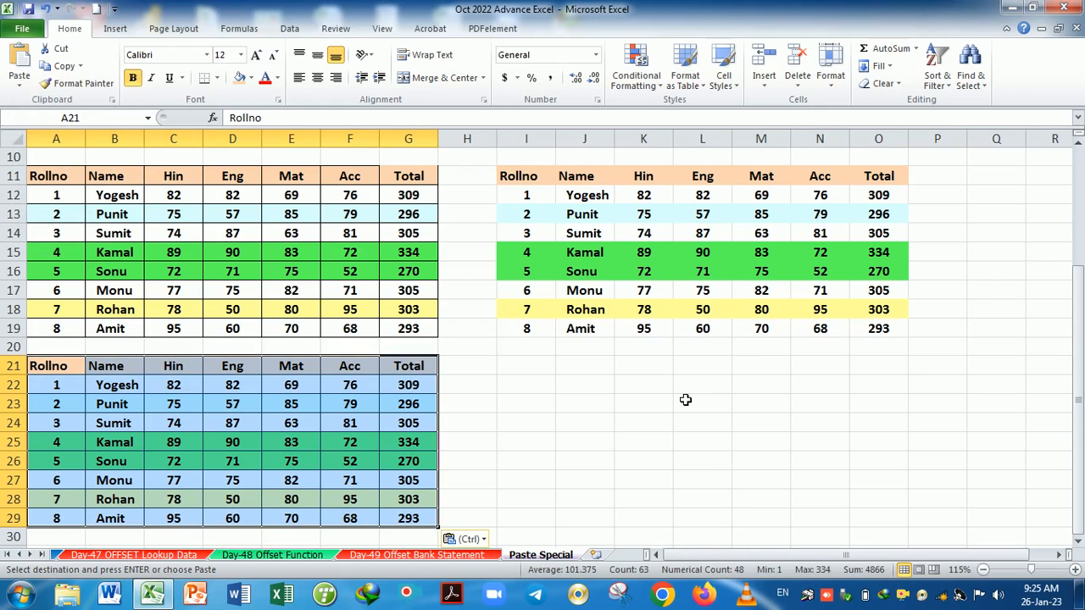
pyautogui.press('Escape')
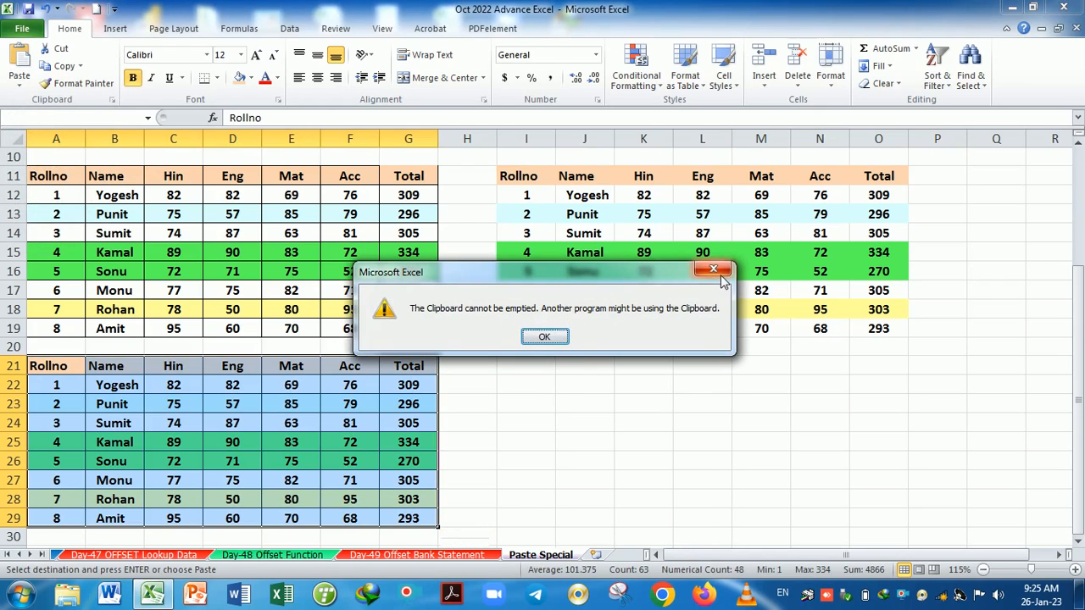
pyautogui.click(713, 270)
pyautogui.hotkey('ctrl', 'z')
pyautogui.click(610, 409)
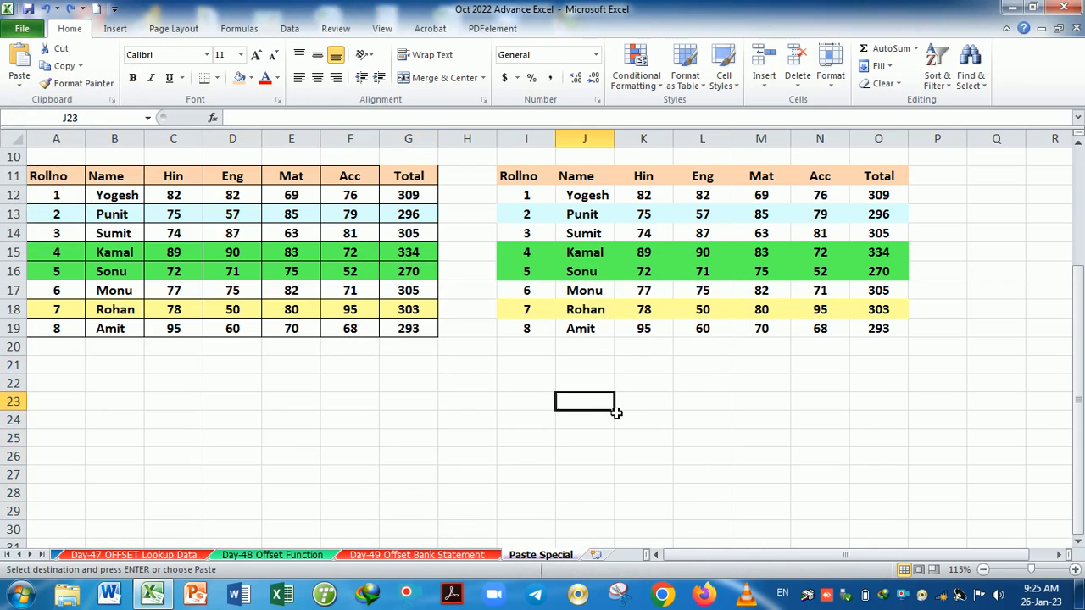
# - Copy the product and amount table A1:C10 from the Day-48 Offset Function sheet
pyautogui.click(451, 555)
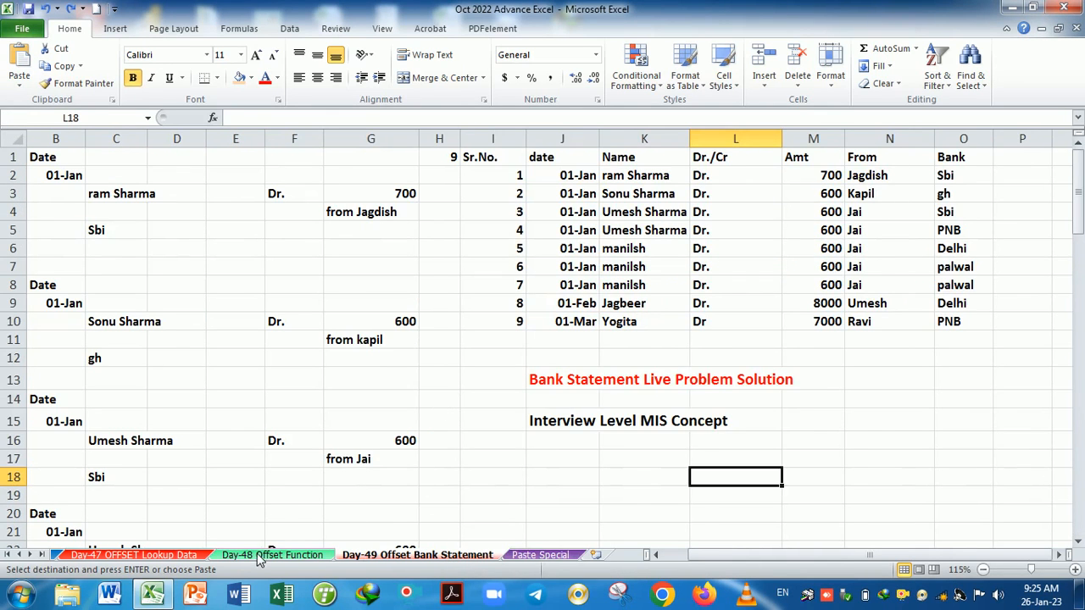
pyautogui.click(283, 549)
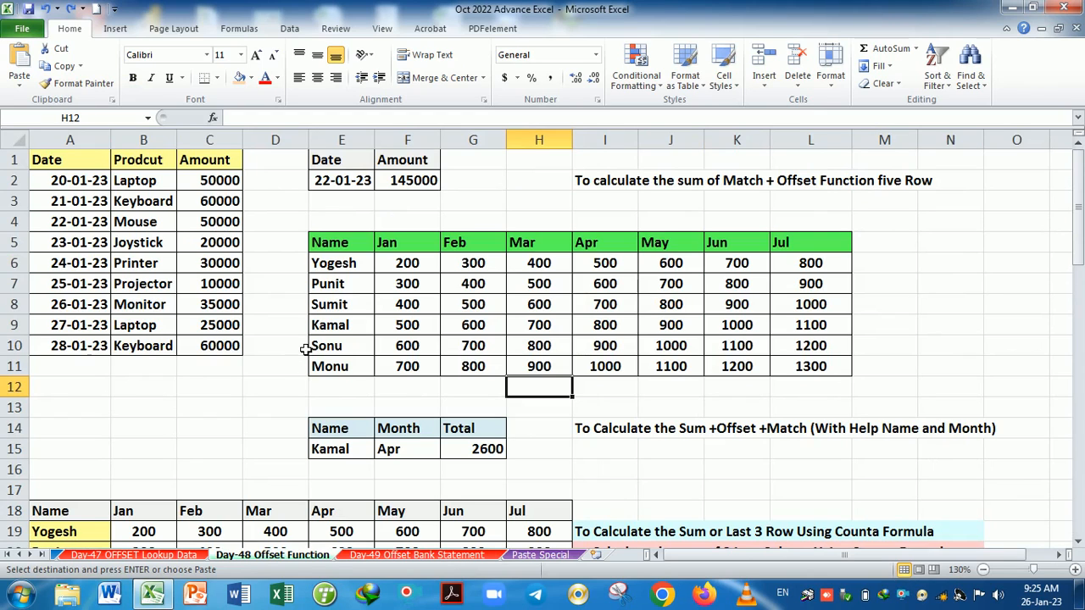
pyautogui.moveTo(57, 163); pyautogui.dragTo(218, 347)
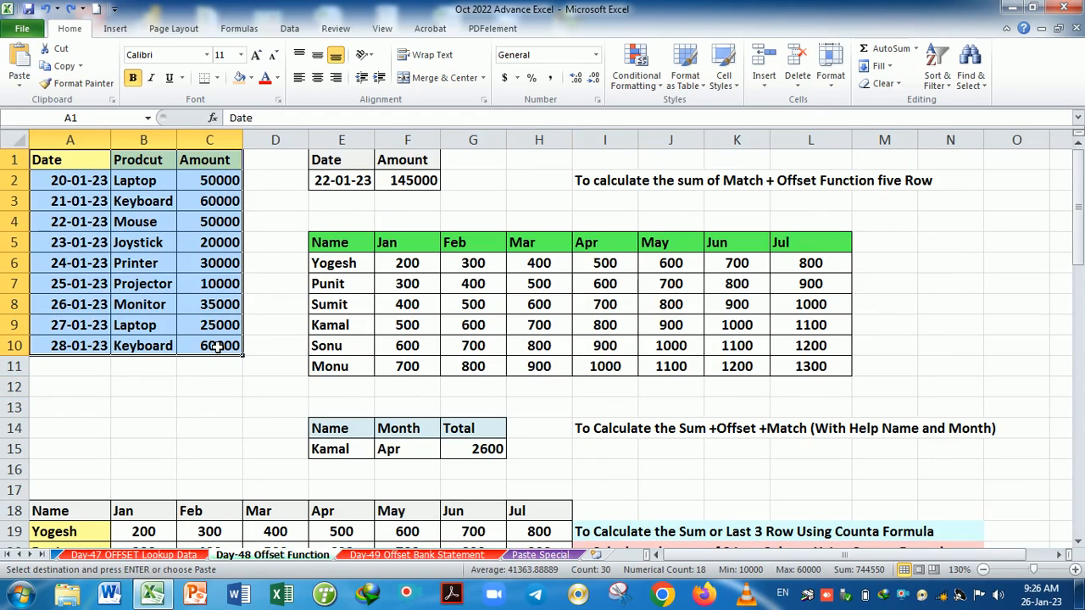
# - Paste the product table regularly at I21 on the Paste Special sheet, compare it with the source, and undo the paste
pyautogui.click(557, 561)
pyautogui.click(537, 371)
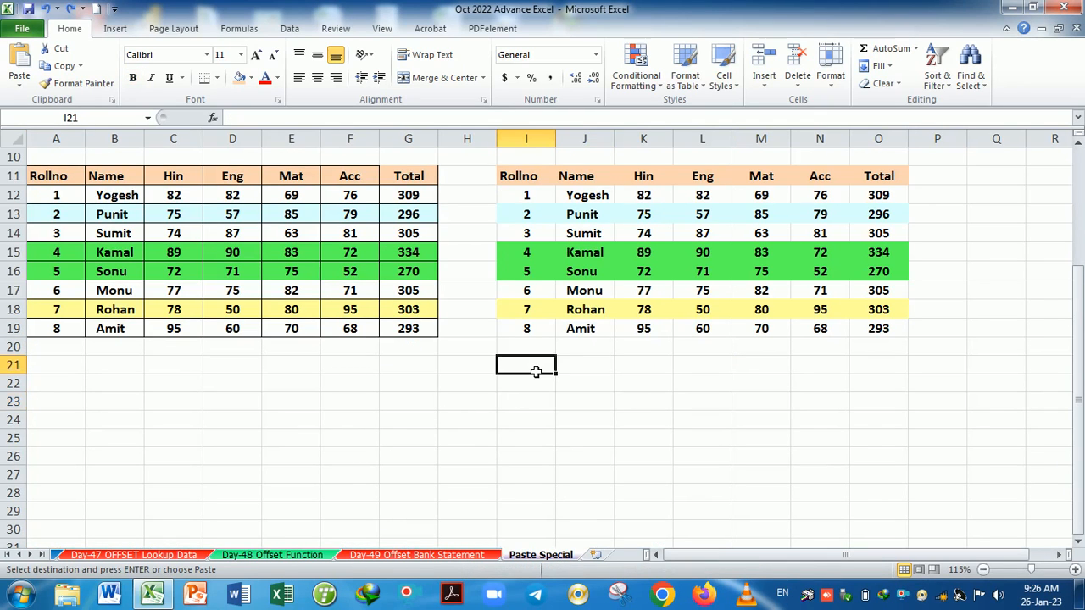
pyautogui.hotkey('ctrl', 'v')
pyautogui.click(585, 404)
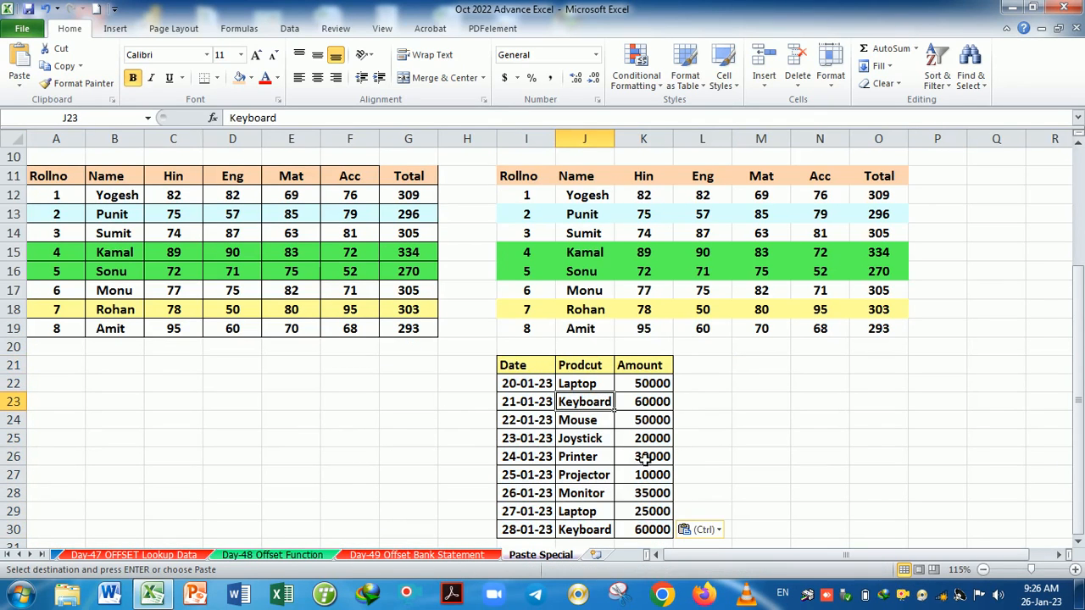
pyautogui.scroll(-1, 600, 438)
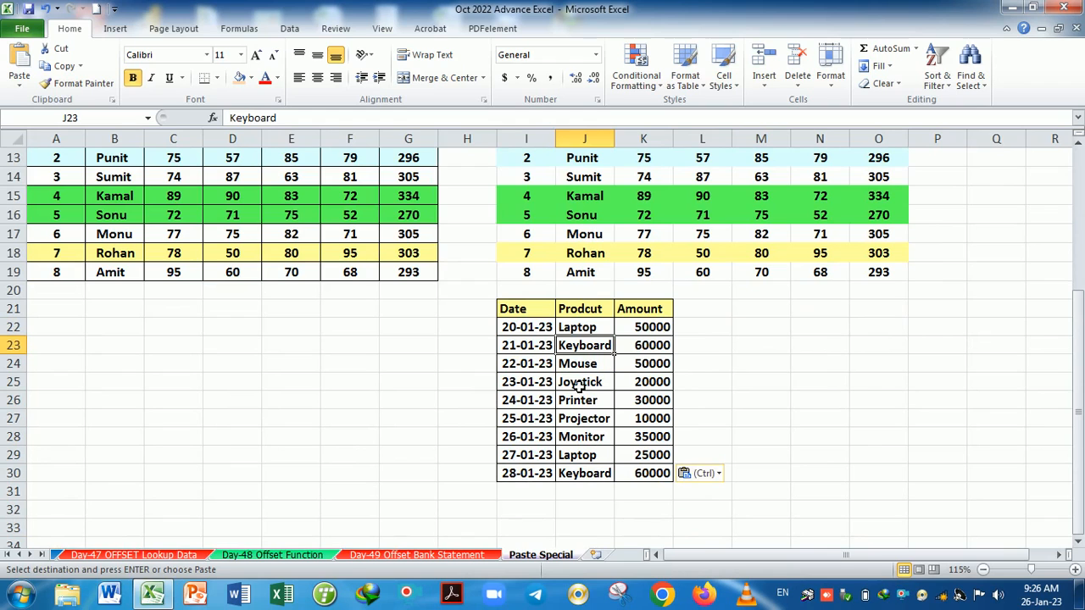
pyautogui.click(314, 552)
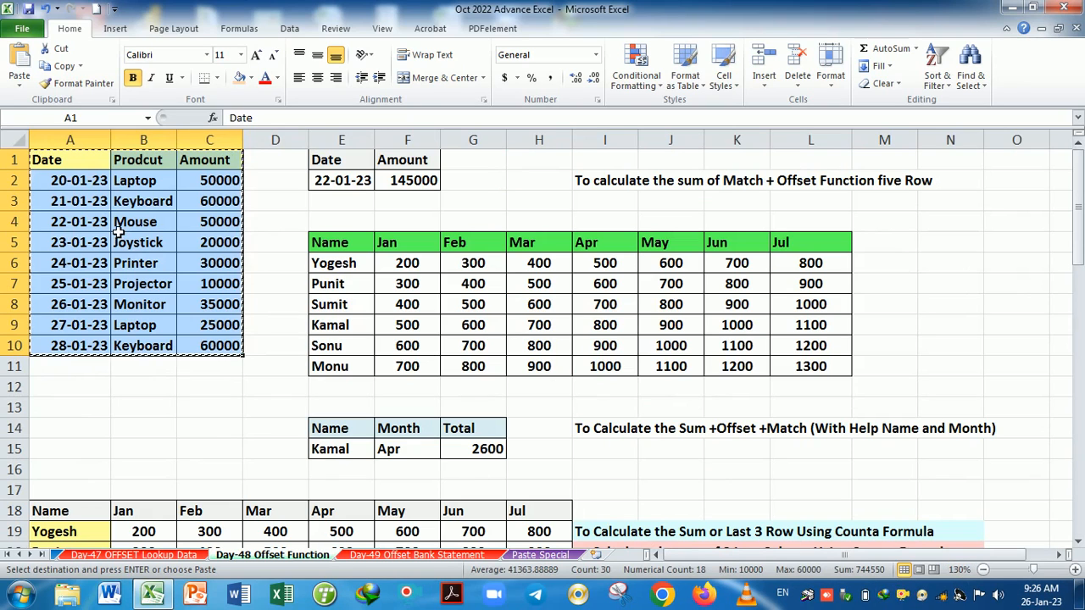
pyautogui.click(540, 554)
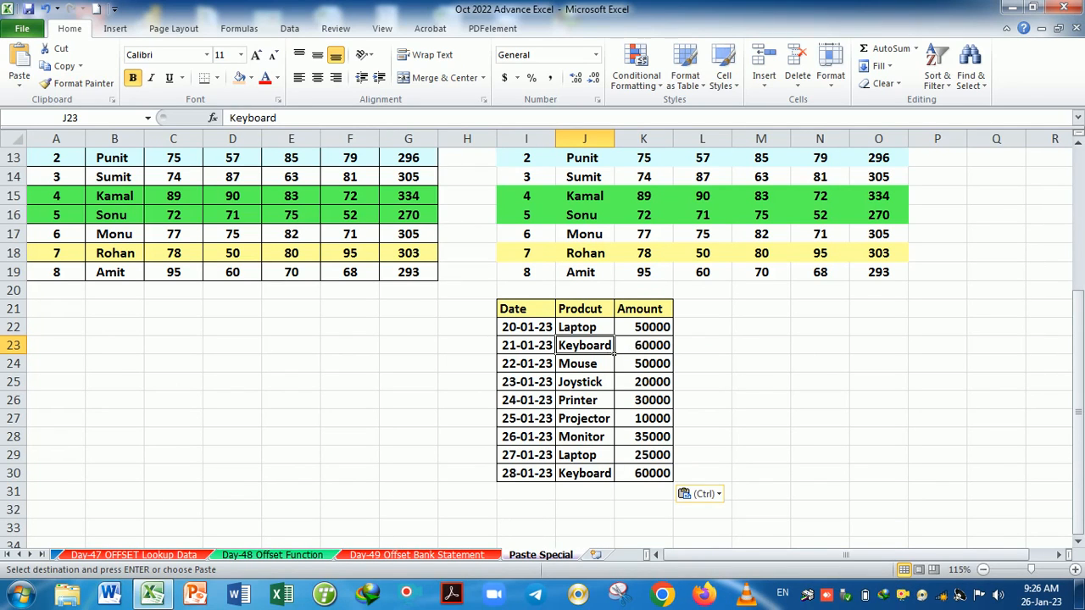
pyautogui.hotkey('ctrl', 'z')
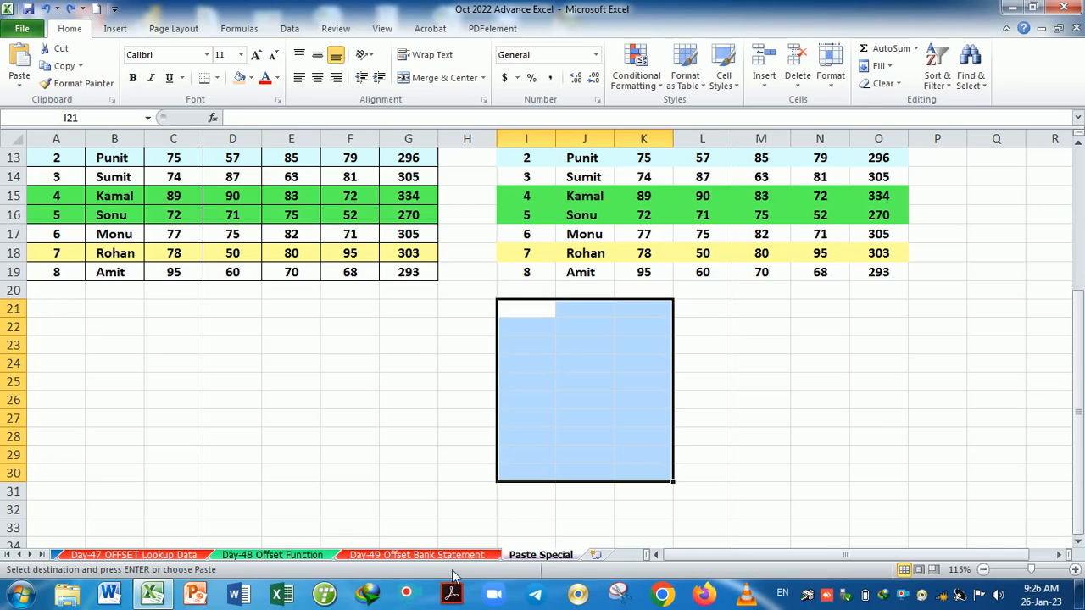
# - Paste the copied product table at I21 of the Paste Special sheet with the Keep Source Column Widths option
pyautogui.click(273, 554)
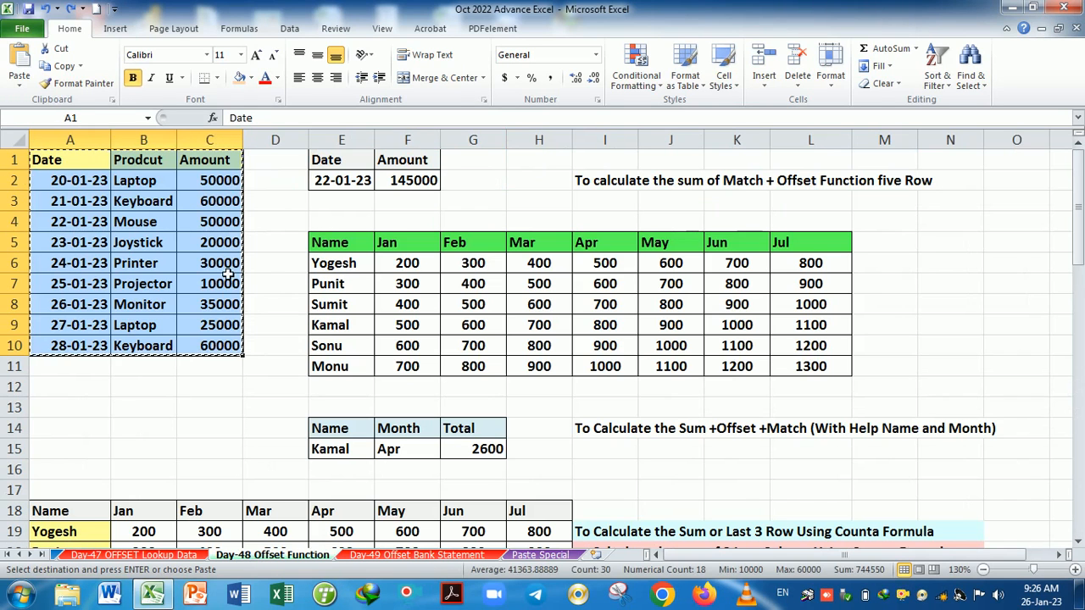
pyautogui.click(540, 555)
pyautogui.click(528, 310)
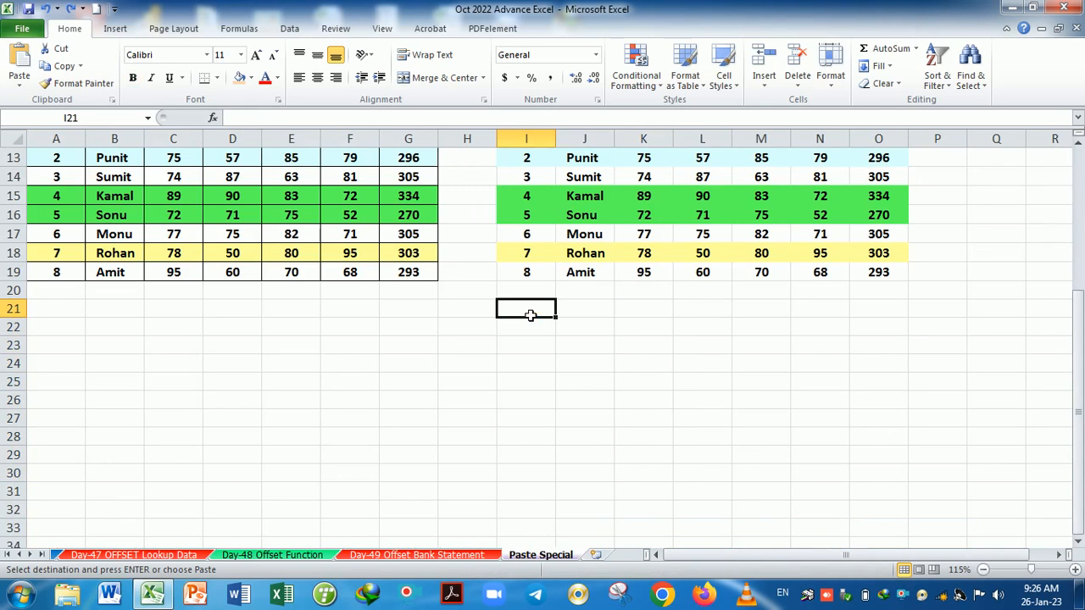
pyautogui.click(19, 85)
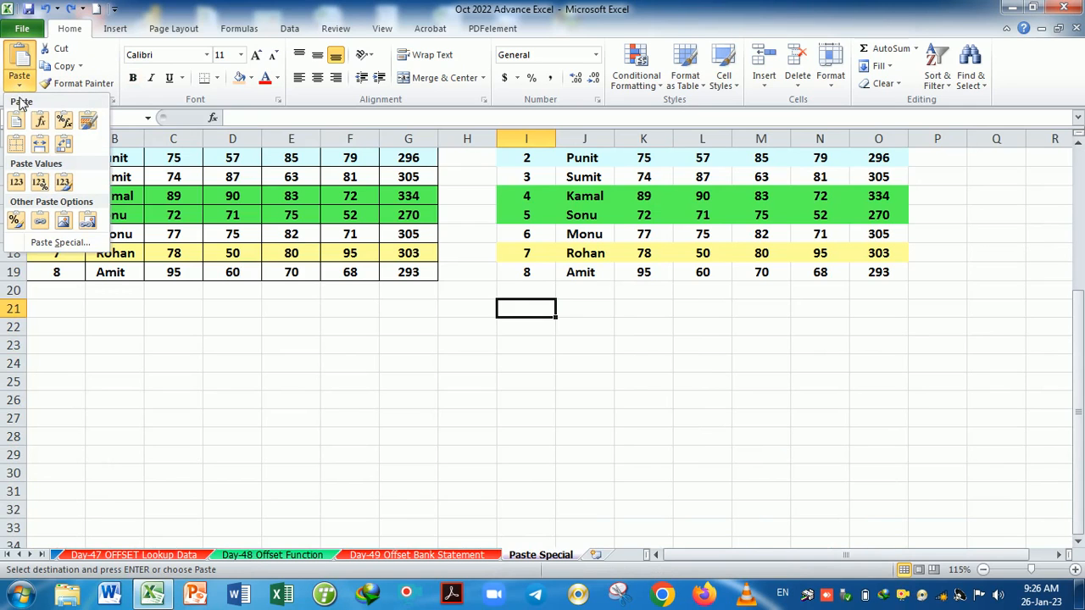
pyautogui.click(40, 144)
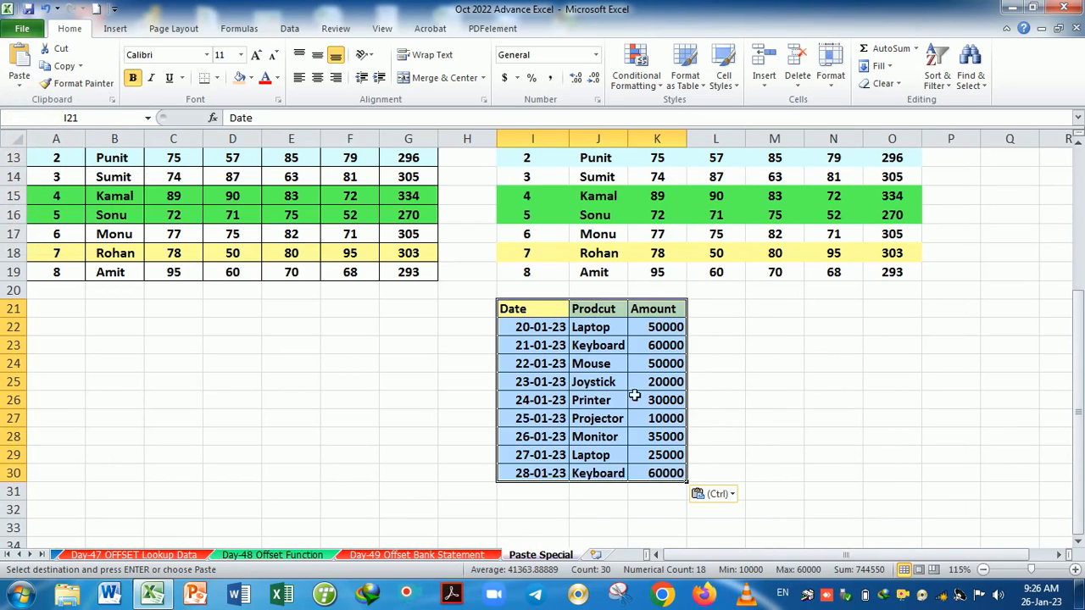
# - Try a regular paste of the copied product table at M21 of the Paste Special sheet, and undo it
pyautogui.click(763, 381)
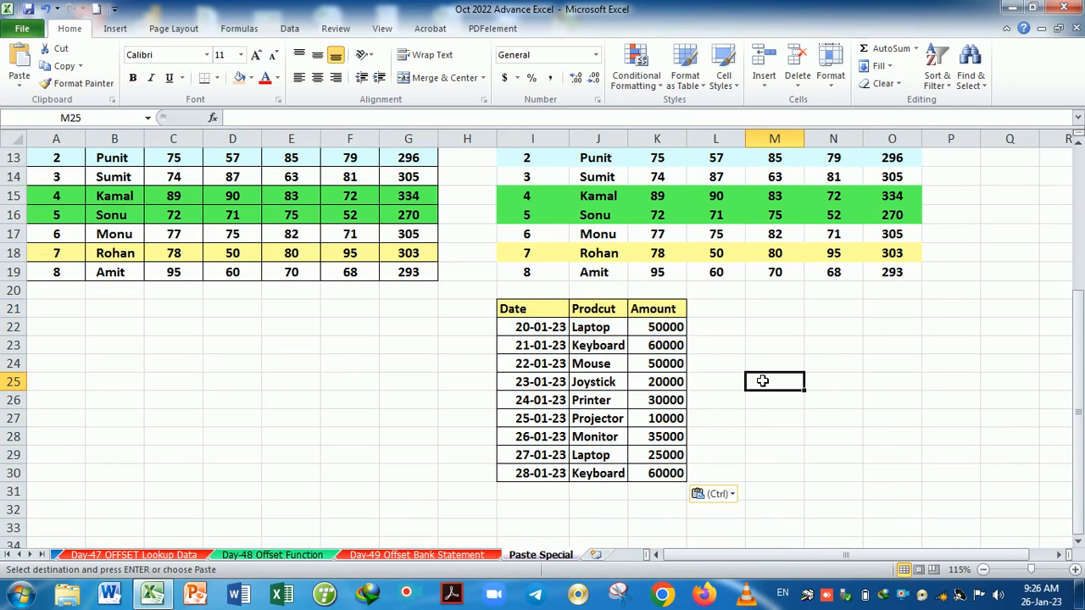
pyautogui.click(789, 313)
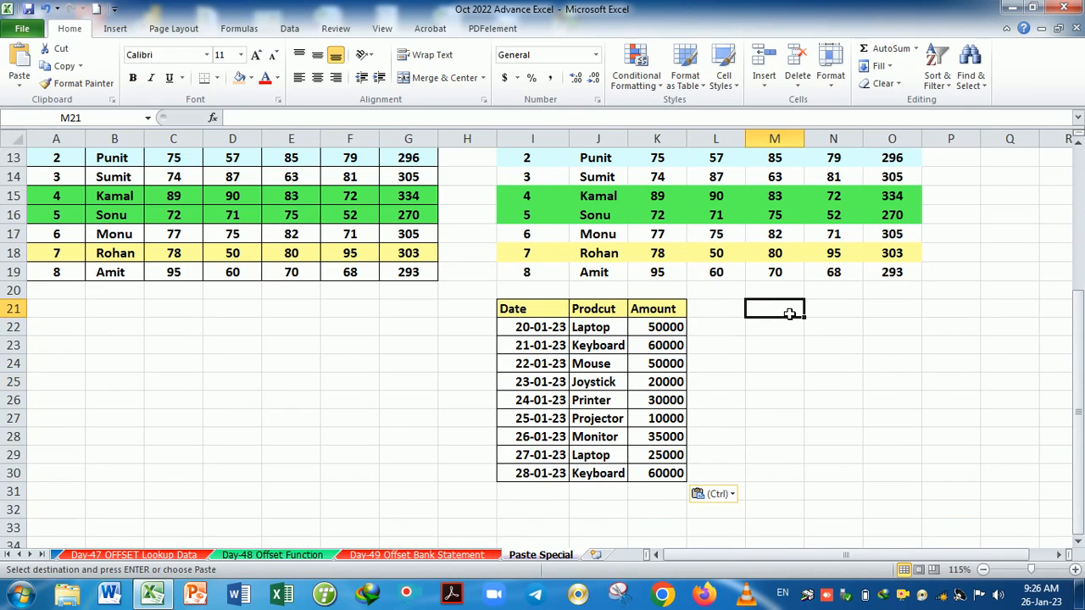
pyautogui.hotkey('ctrl', 'v')
pyautogui.click(837, 368)
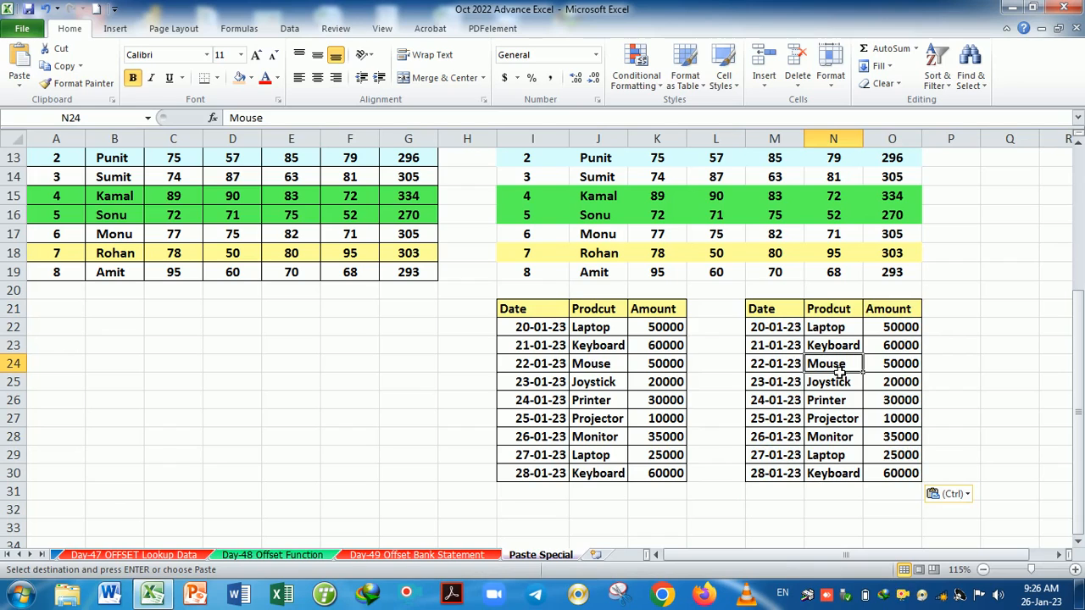
pyautogui.hotkey('ctrl', 'z')
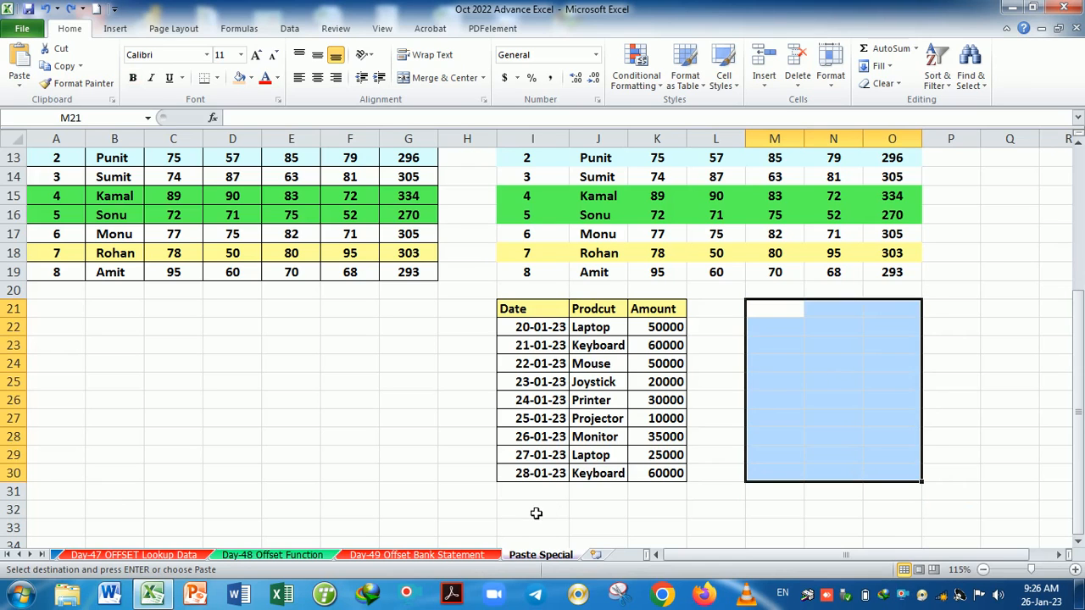
pyautogui.click(507, 528)
# - Copy the entire Day-48 Offset Function sheet
pyautogui.click(293, 556)
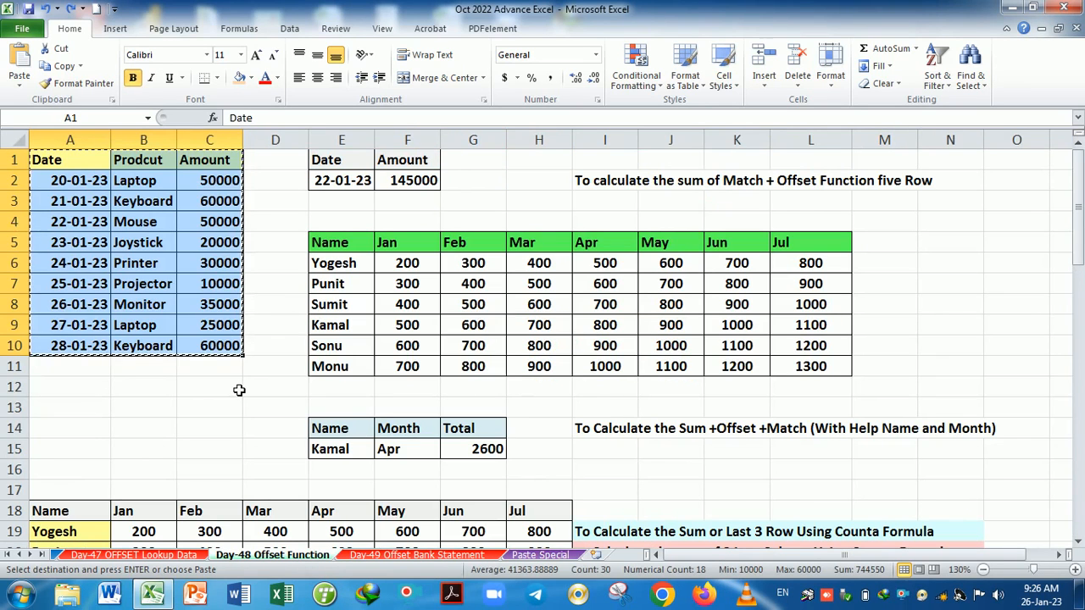
pyautogui.scroll(-6, 488, 368)
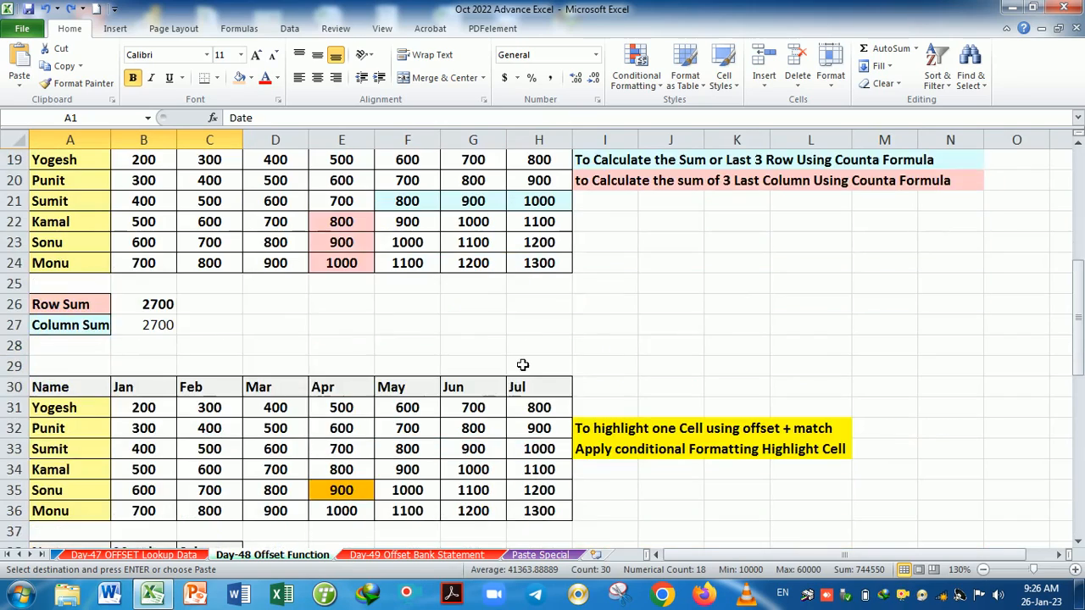
pyautogui.scroll(-8, 523, 364)
pyautogui.scroll(14, 526, 371)
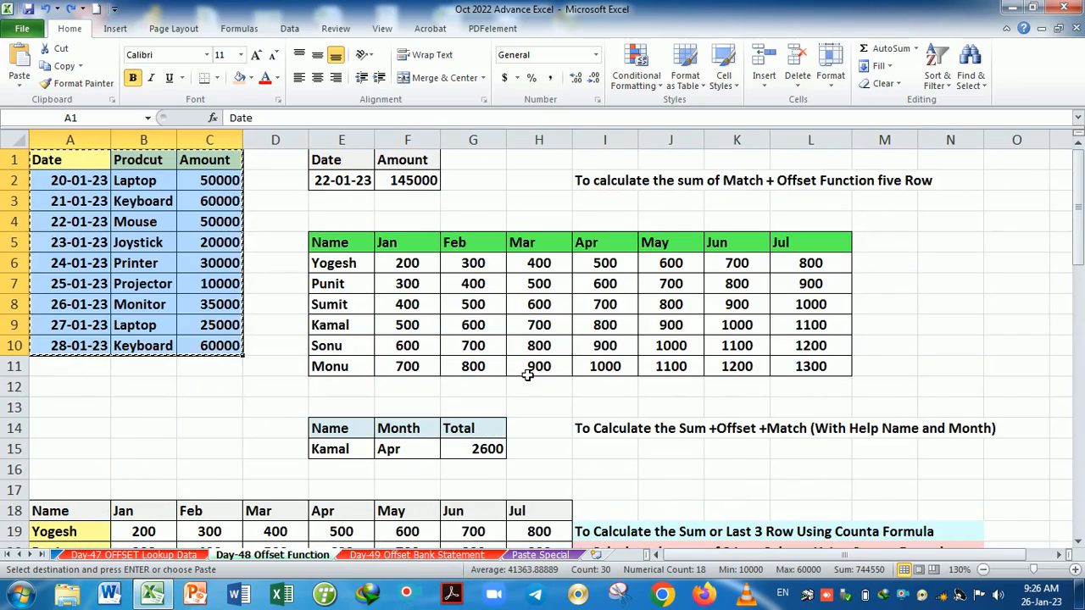
pyautogui.click(257, 374)
pyautogui.hotkey('ctrl', 'a')
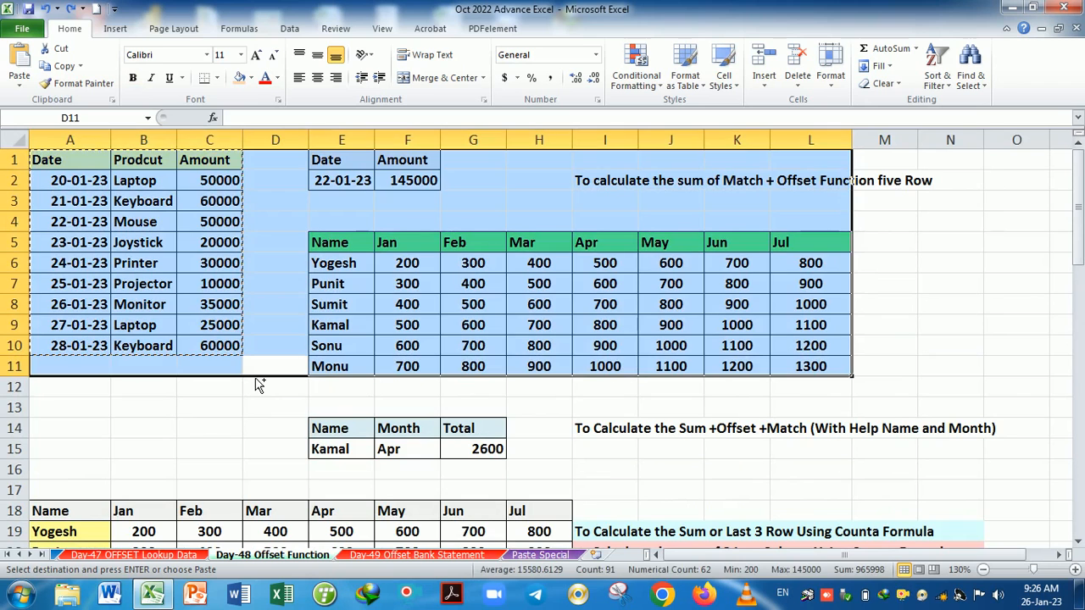
pyautogui.hotkey('ctrl', 'a')
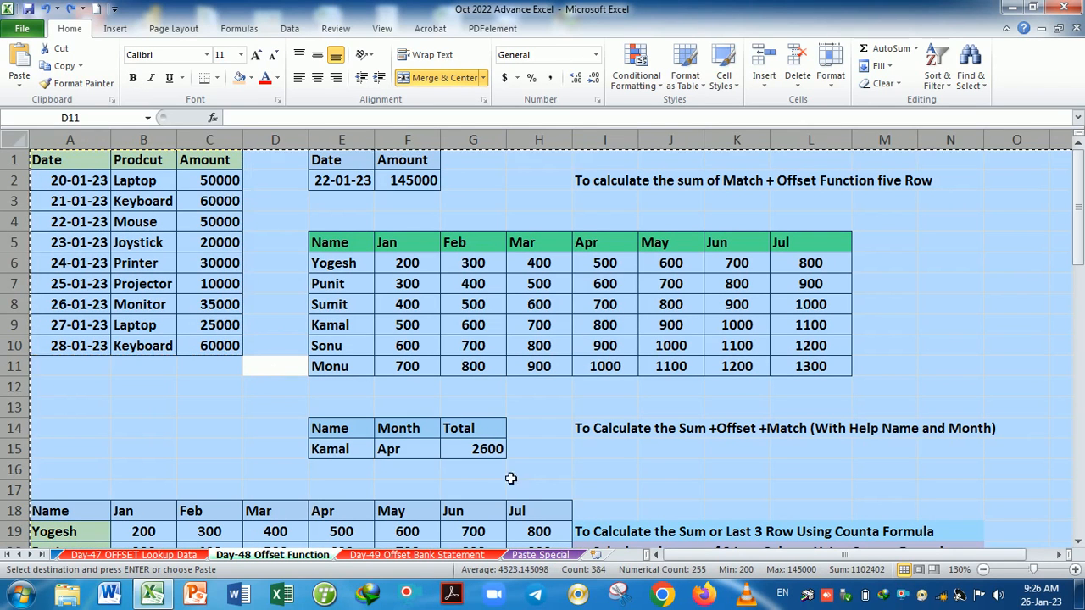
# - Add a new worksheet, try a regular paste of the copied sheet over all its cells, and undo that paste
pyautogui.click(596, 554)
pyautogui.hotkey('ctrl', 'a')
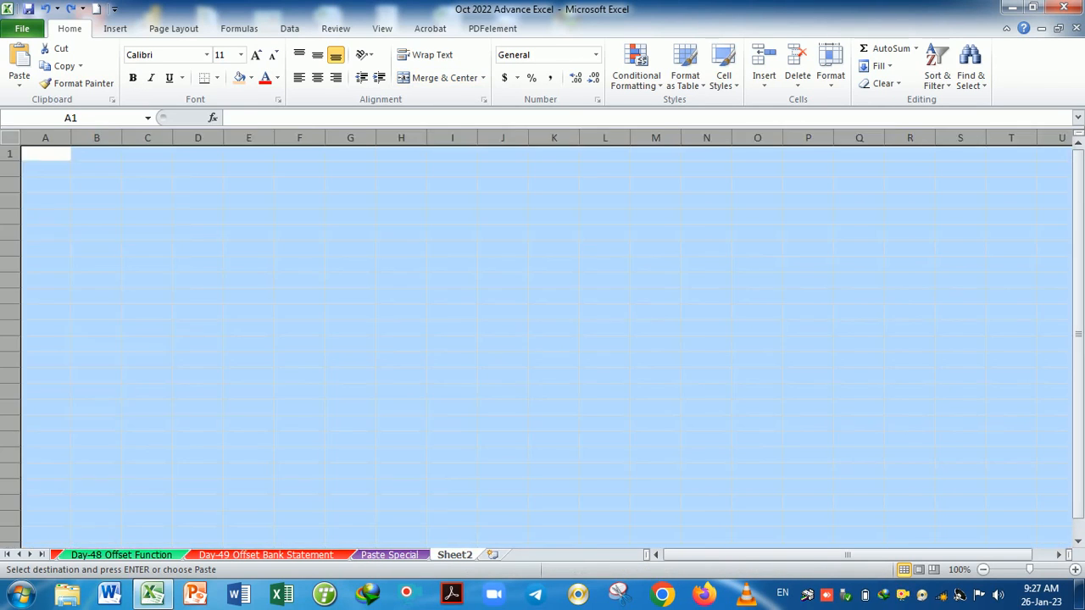
pyautogui.hotkey('ctrl', 'v')
pyautogui.click(505, 332)
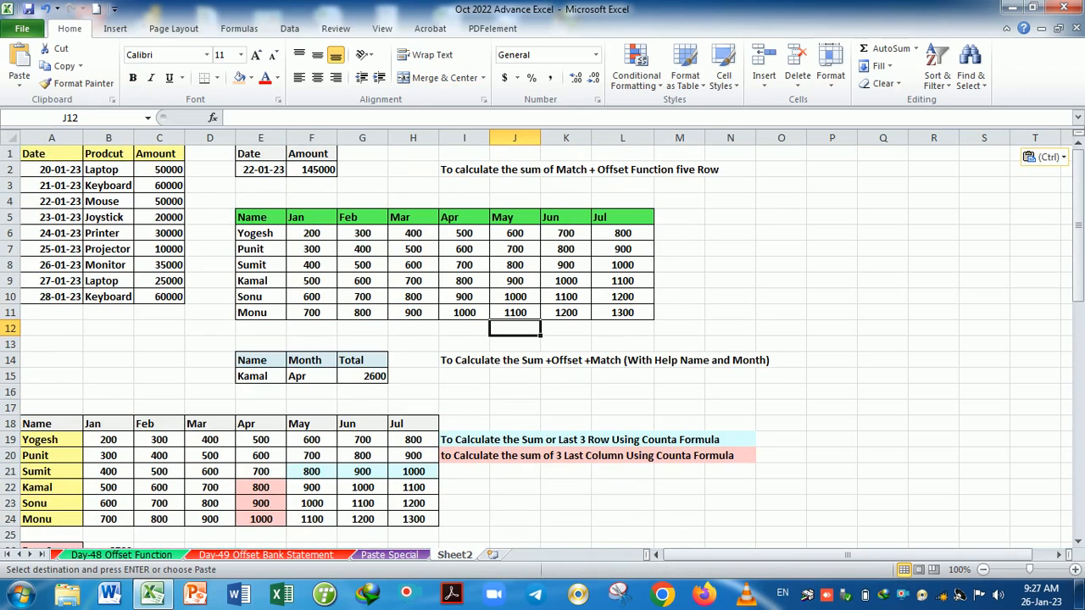
pyautogui.hotkey('ctrl', 'z')
# - Paste the copied sheet into Sheet2 with the Keep Source Column Widths option
pyautogui.click(19, 83)
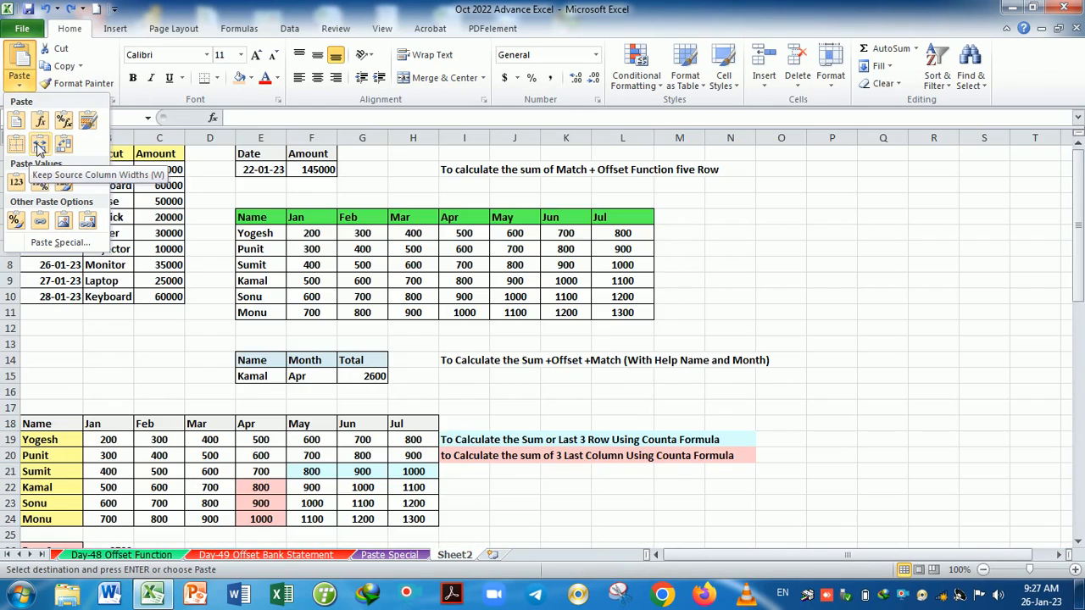
pyautogui.click(40, 144)
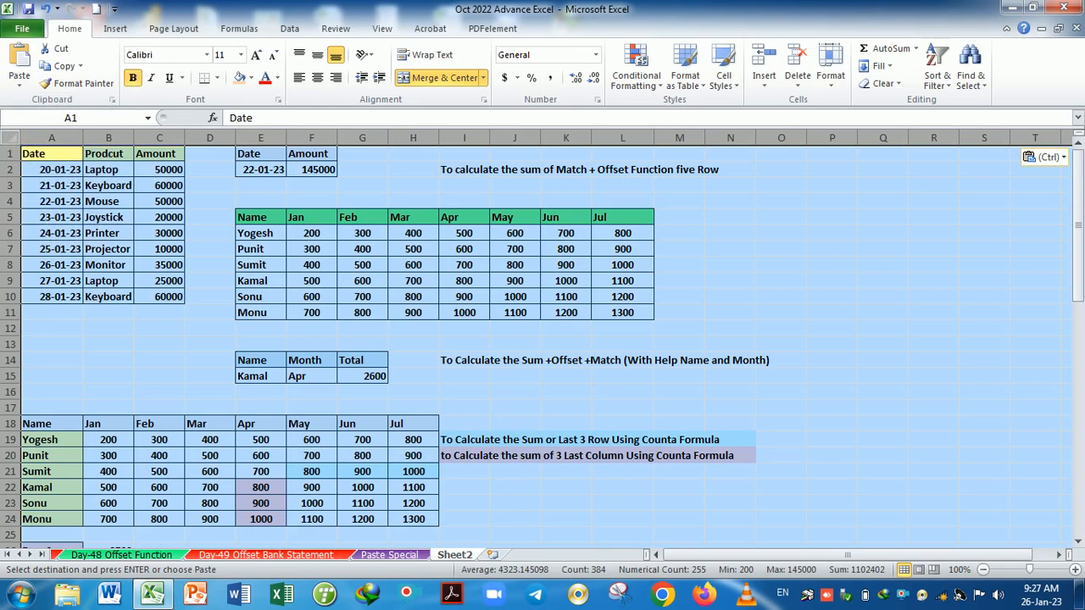
pyautogui.click(18, 83)
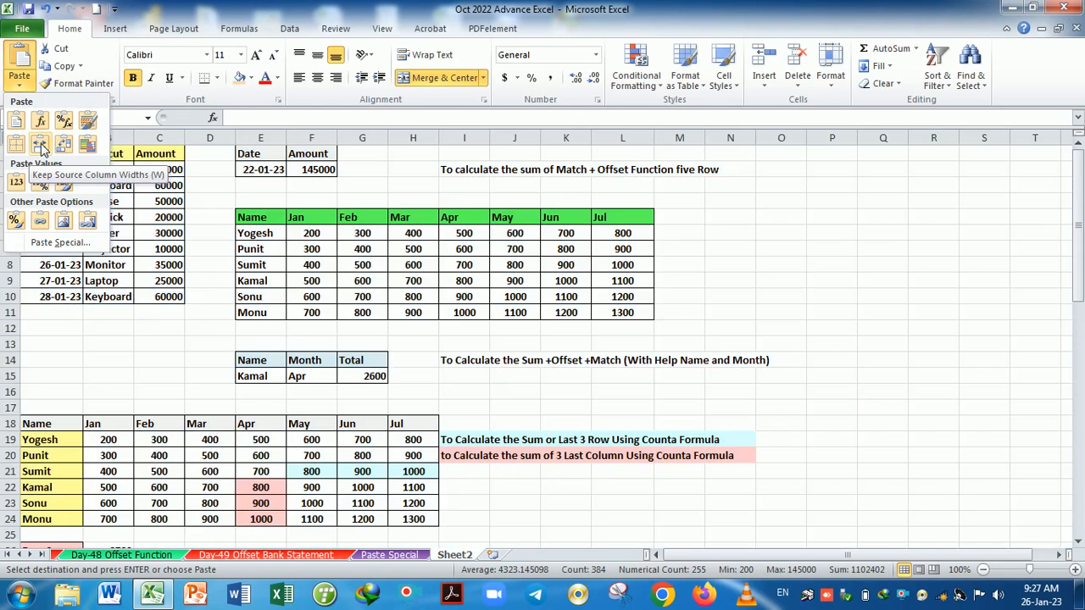
pyautogui.click(39, 144)
pyautogui.click(283, 327)
# - Examine the layout and column widths of all the tables pasted on Sheet2
pyautogui.scroll(-6, 488, 329)
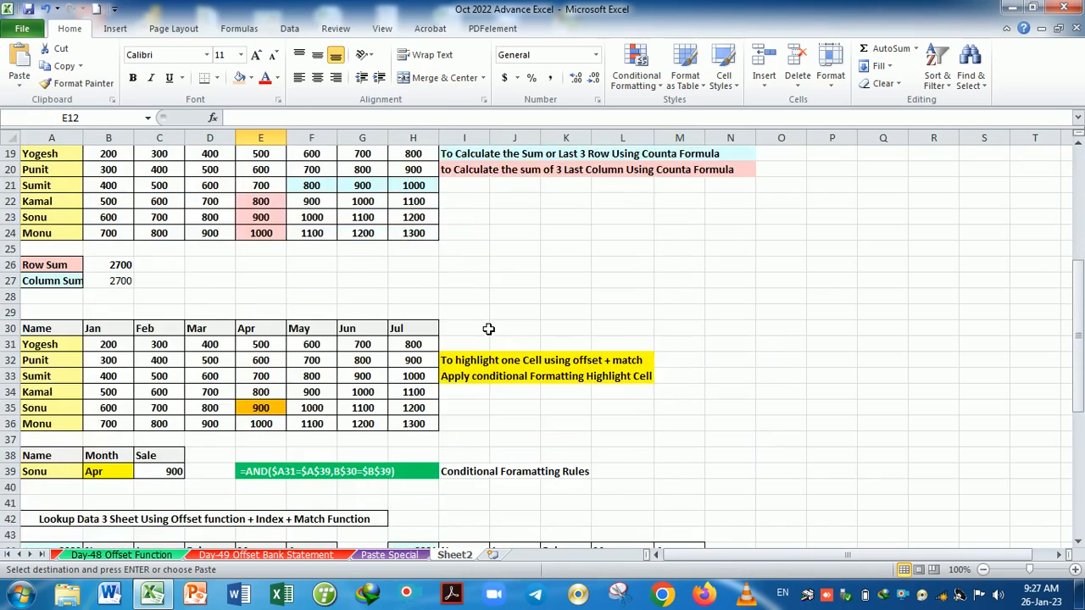
pyautogui.scroll(-4, 489, 329)
pyautogui.scroll(10, 488, 328)
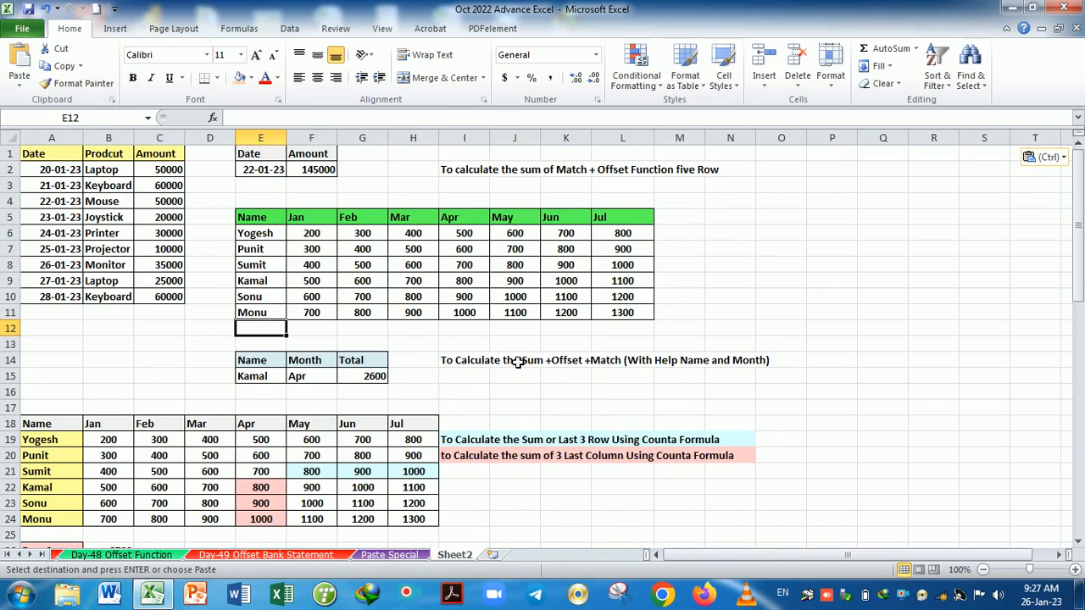
pyautogui.scroll(-8, 517, 362)
pyautogui.scroll(5, 519, 358)
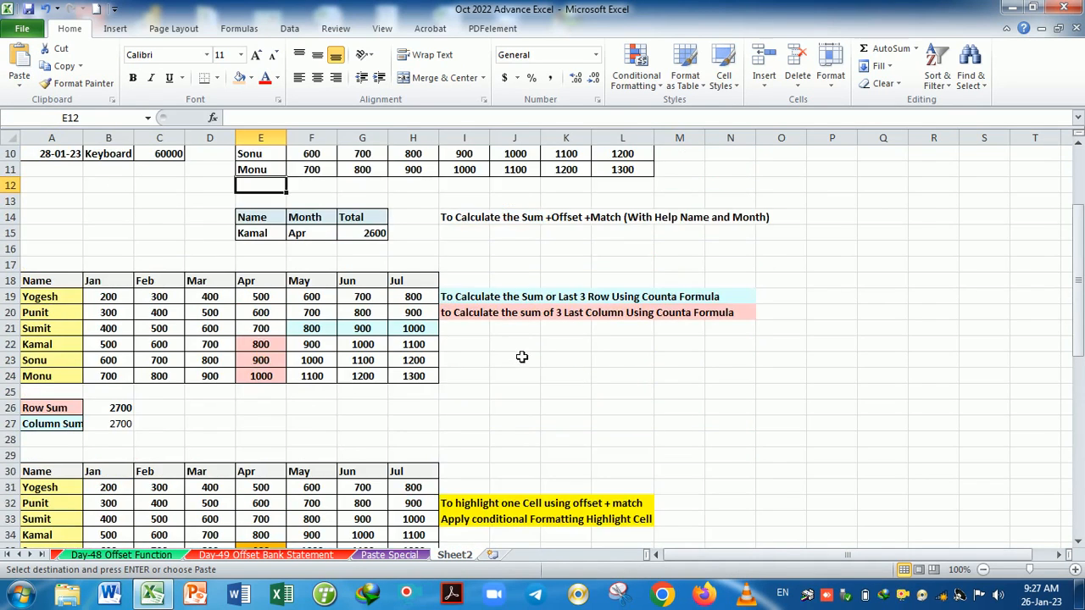
pyautogui.scroll(-1, 582, 359)
pyautogui.scroll(2, 581, 358)
pyautogui.scroll(4, 579, 365)
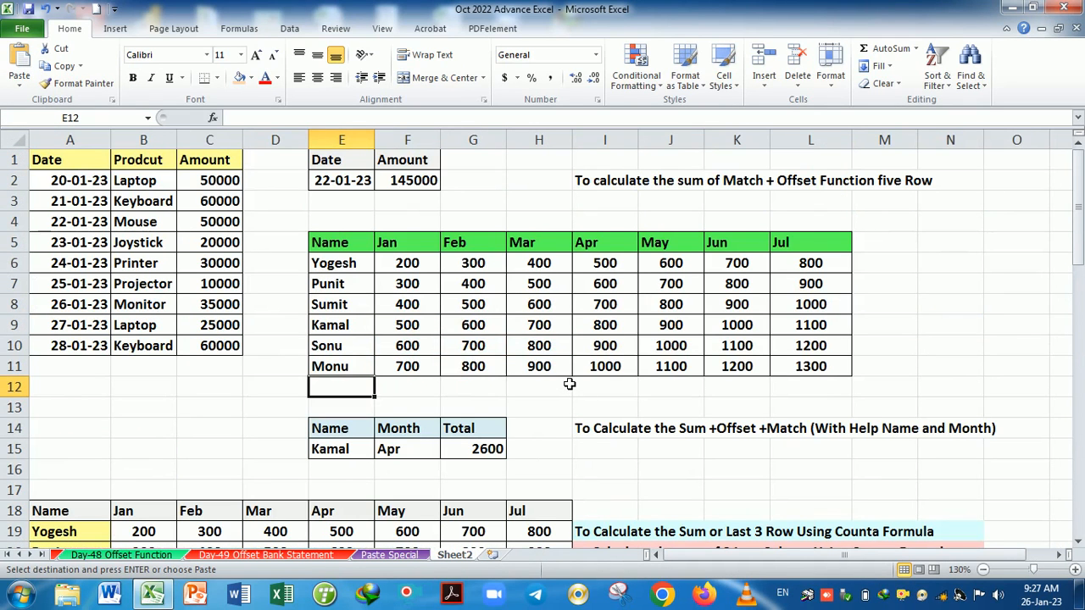
pyautogui.scroll(-1, 568, 383)
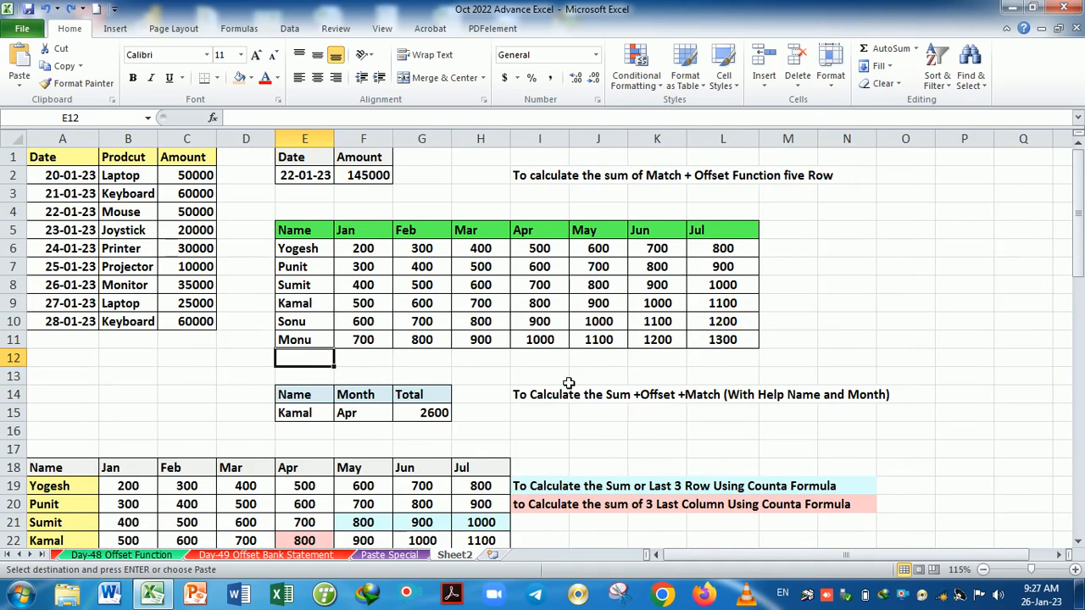
pyautogui.scroll(-1, 568, 383)
# - Try to copy the entire contents of Sheet2
pyautogui.hotkey('ctrl', 'a')
pyautogui.hotkey('ctrl', 'c')
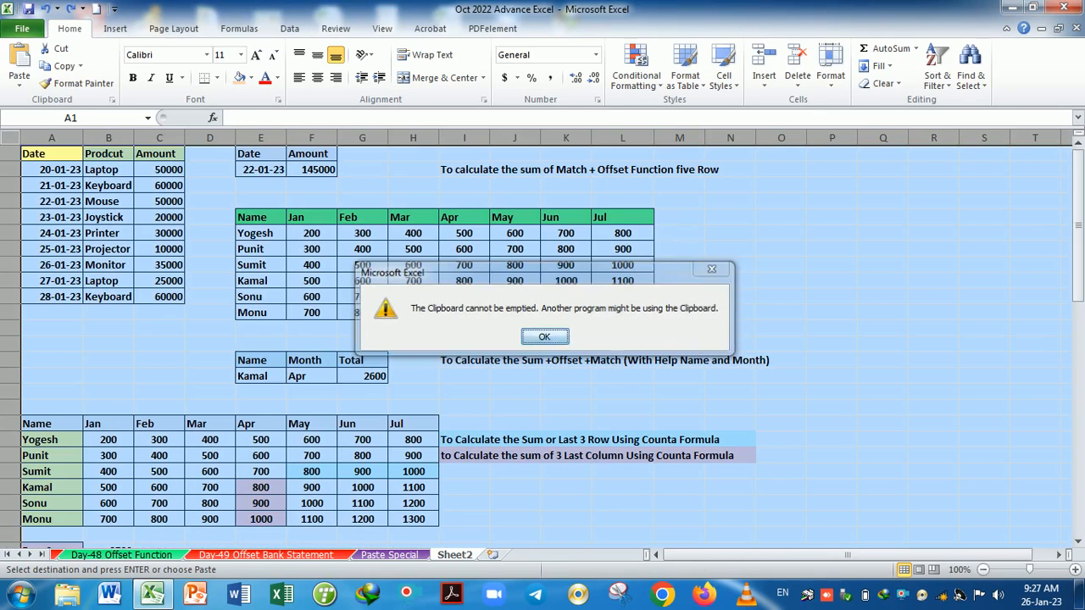
pyautogui.click(542, 339)
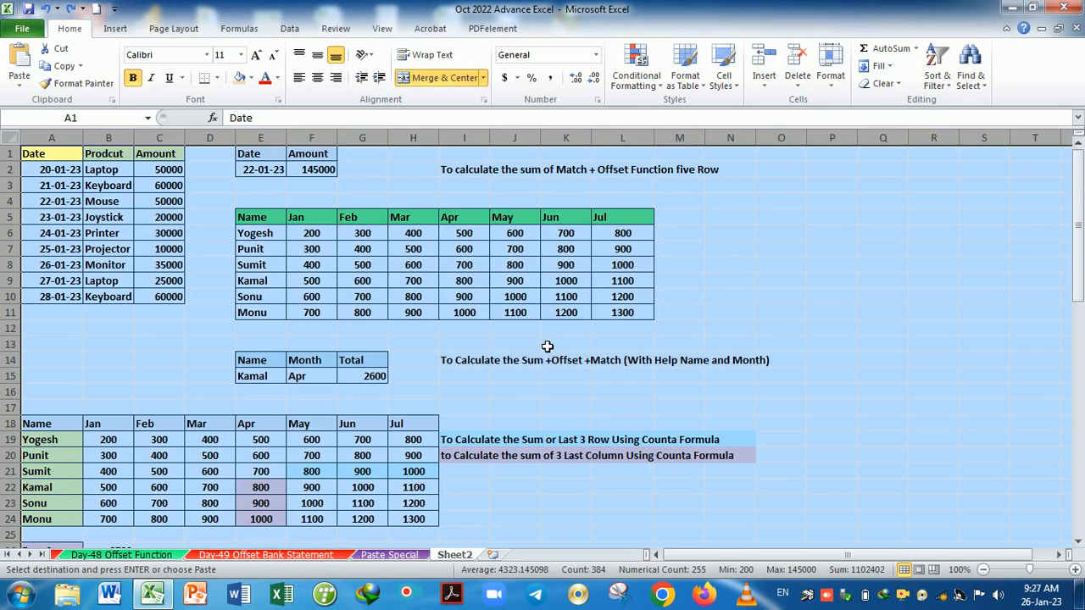
# - Delete all contents of Sheet2 and clear all its formatting
pyautogui.click(547, 491)
pyautogui.hotkey('ctrl', 'a')
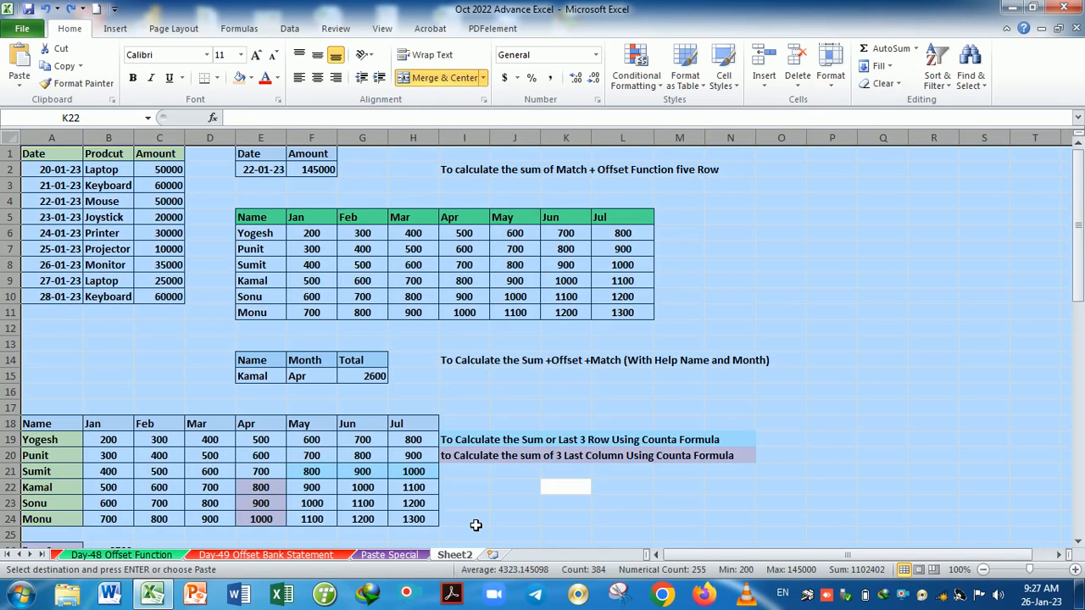
pyautogui.press('Delete')
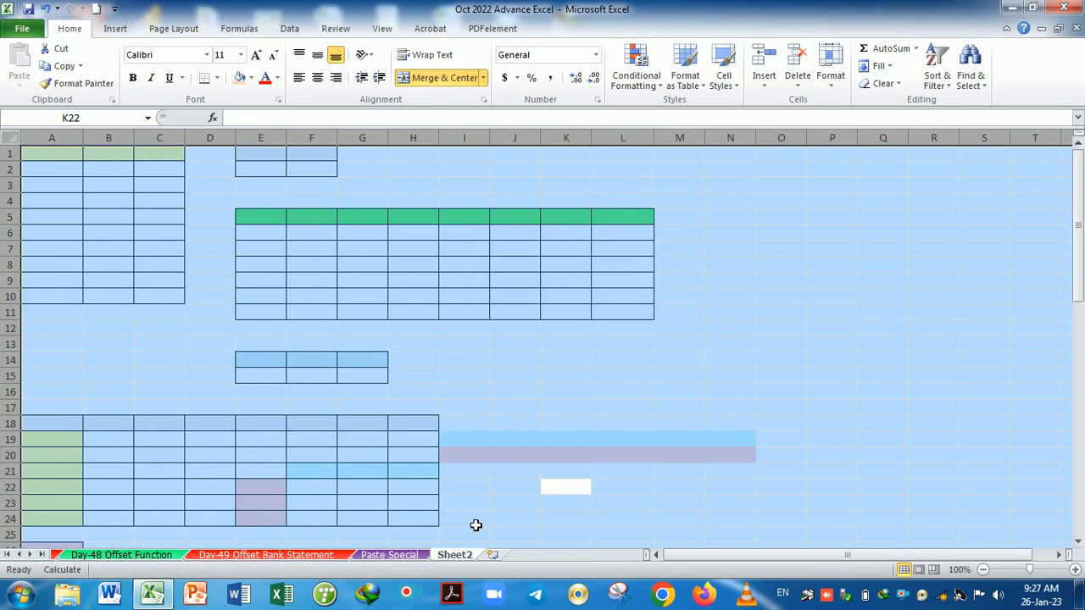
pyautogui.click(882, 85)
pyautogui.click(892, 100)
pyautogui.click(702, 334)
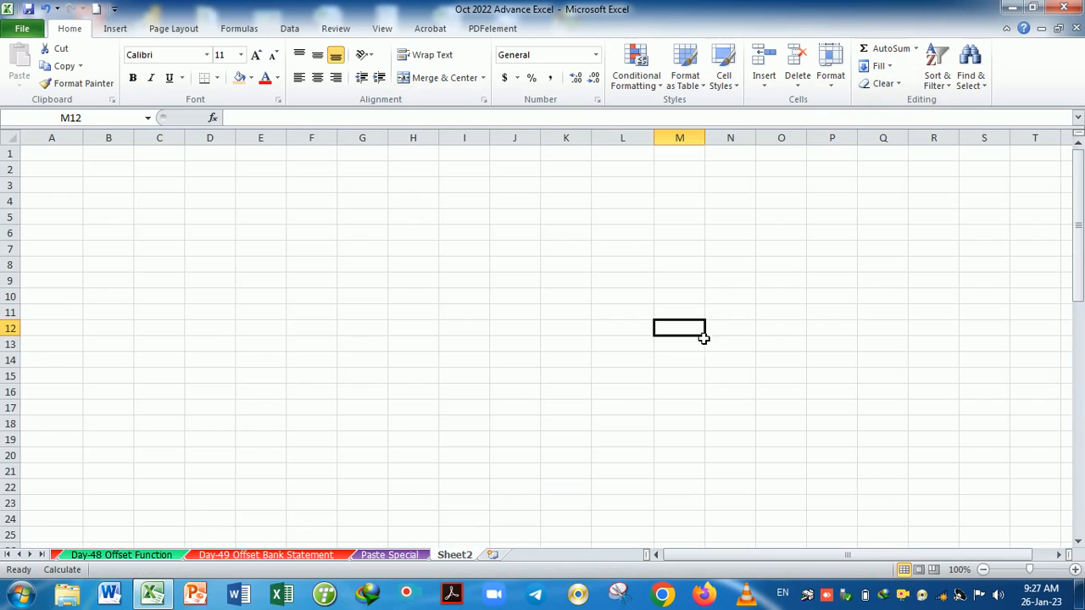
# - Copy the marks table A11:G19 on the Paste Special sheet
pyautogui.click(390, 556)
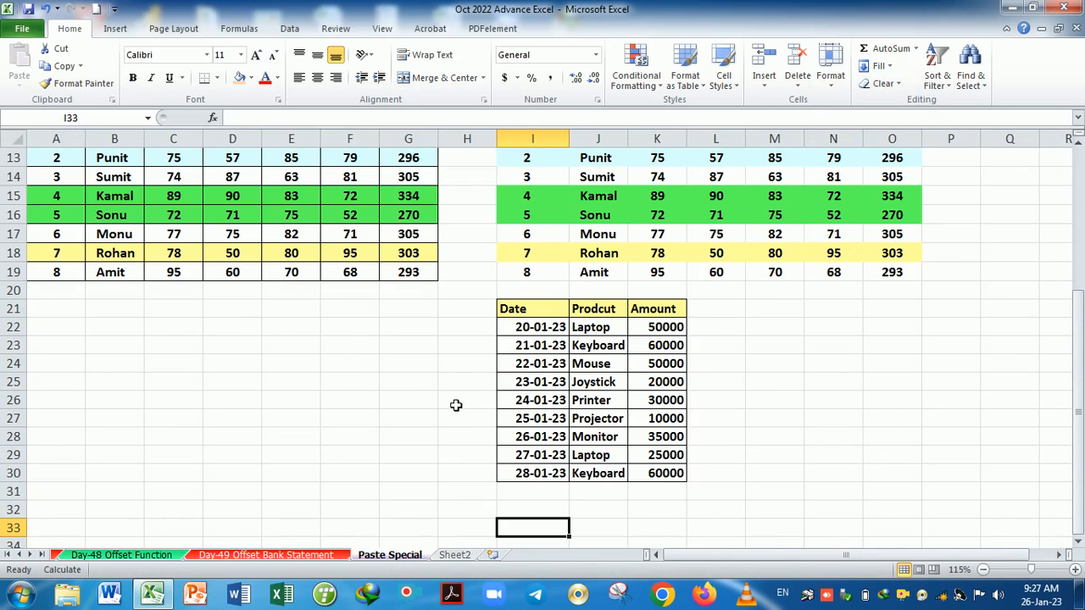
pyautogui.scroll(4, 454, 399)
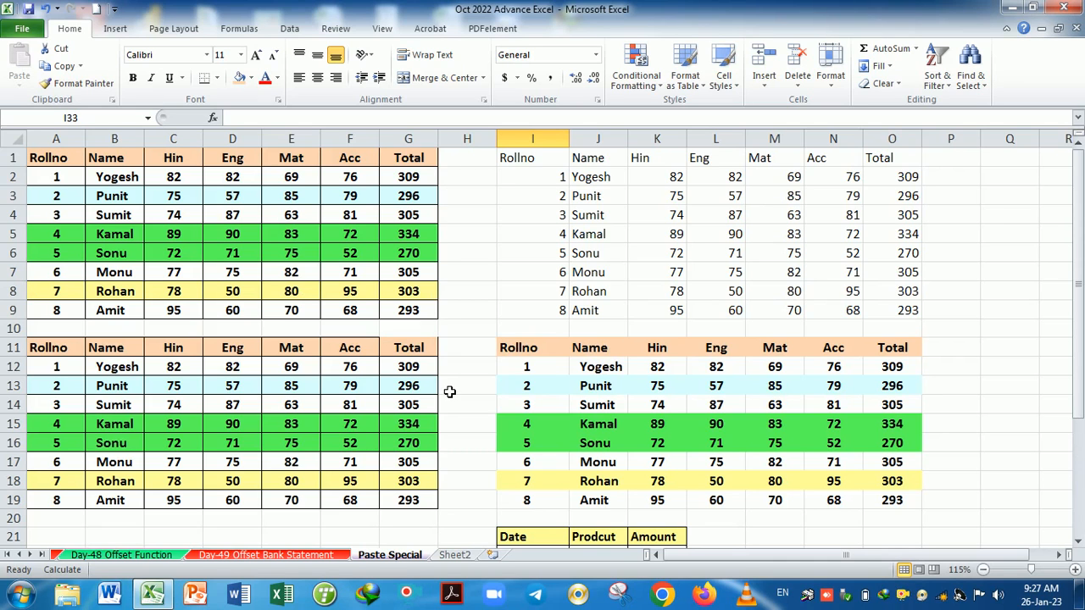
pyautogui.scroll(-2, 450, 392)
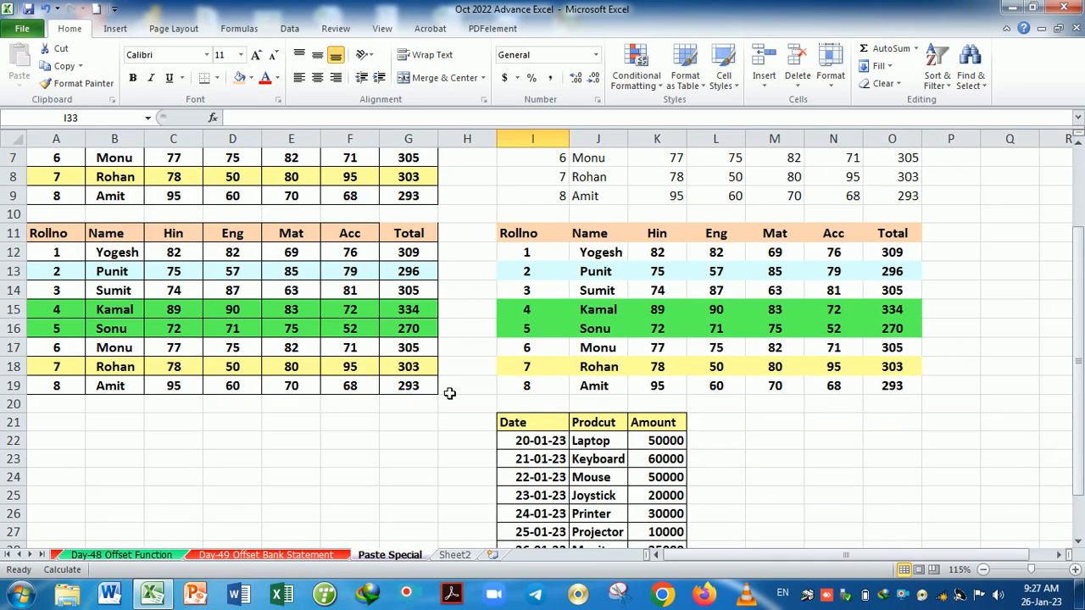
pyautogui.scroll(-2, 449, 392)
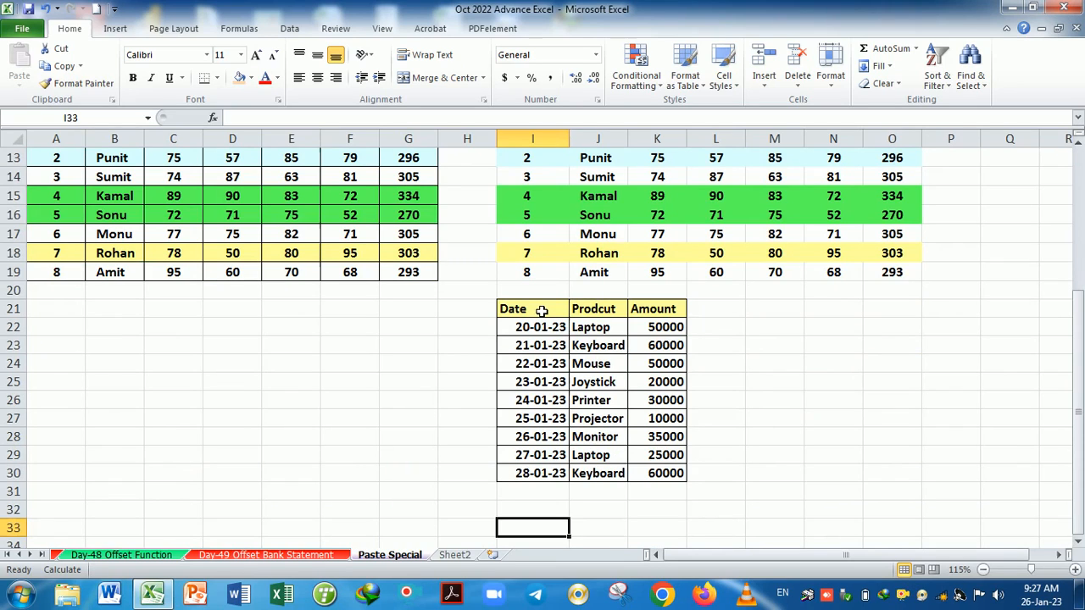
pyautogui.click(77, 322)
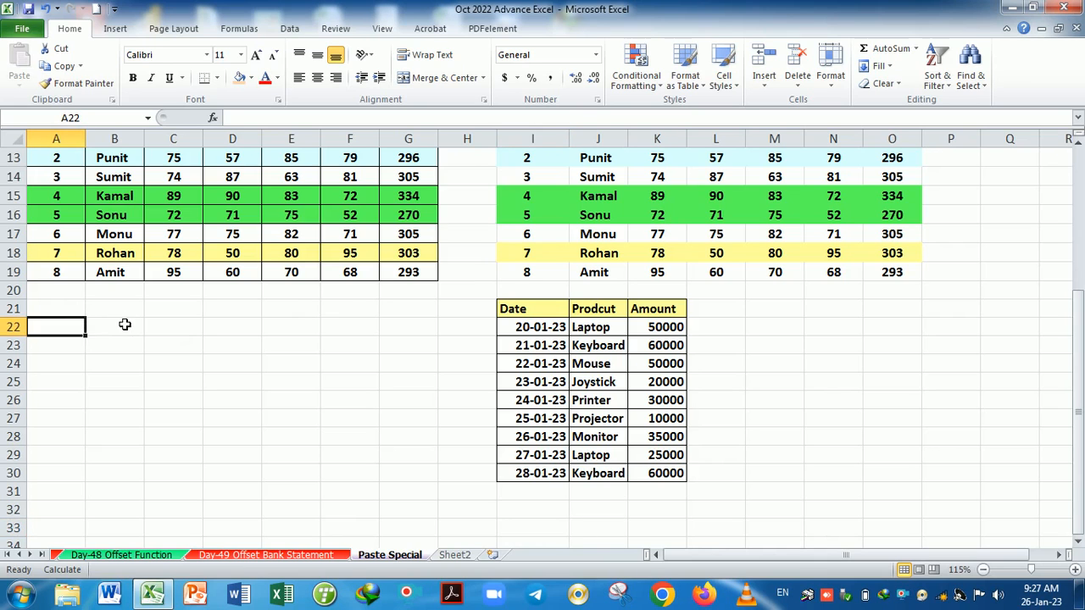
pyautogui.scroll(1, 124, 324)
pyautogui.moveTo(50, 175); pyautogui.dragTo(405, 330)
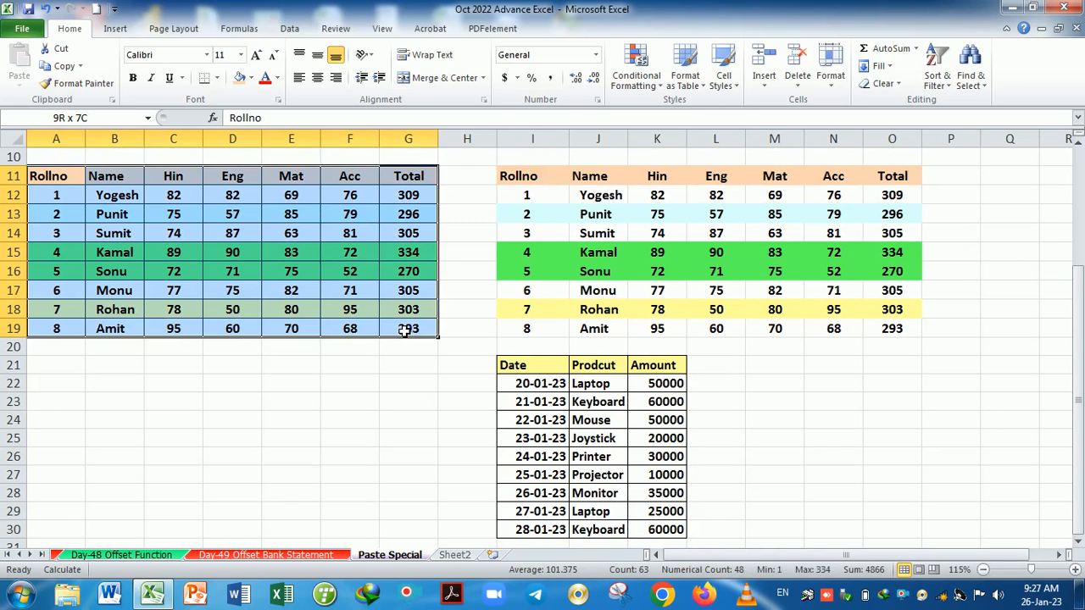
pyautogui.click(68, 68)
# - Paste the copied marks table transposed, starting at cell A21
pyautogui.click(21, 80)
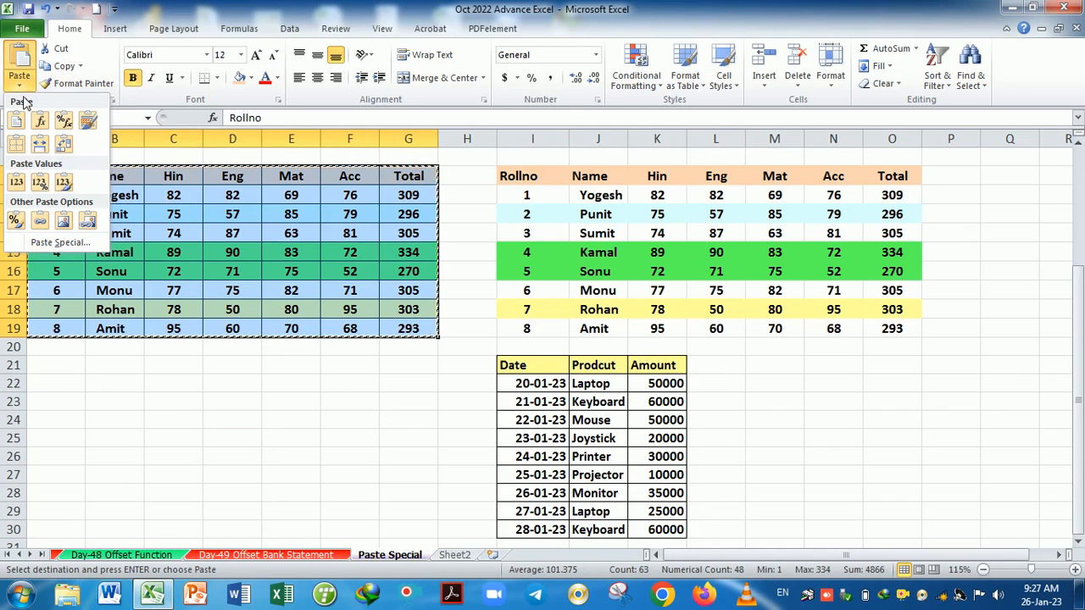
pyautogui.click(144, 388)
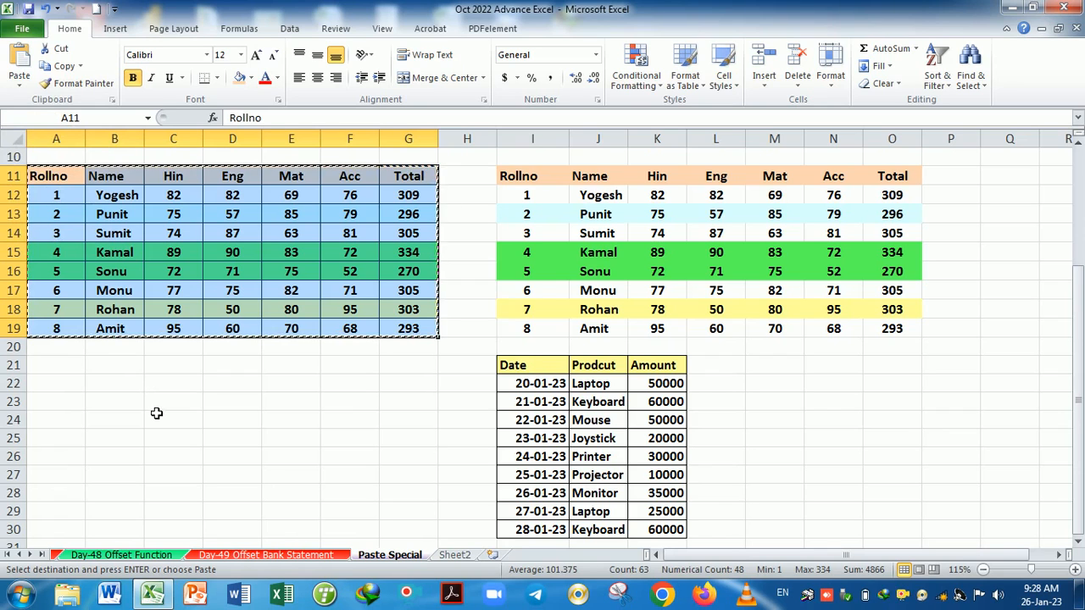
pyautogui.scroll(-1, 155, 412)
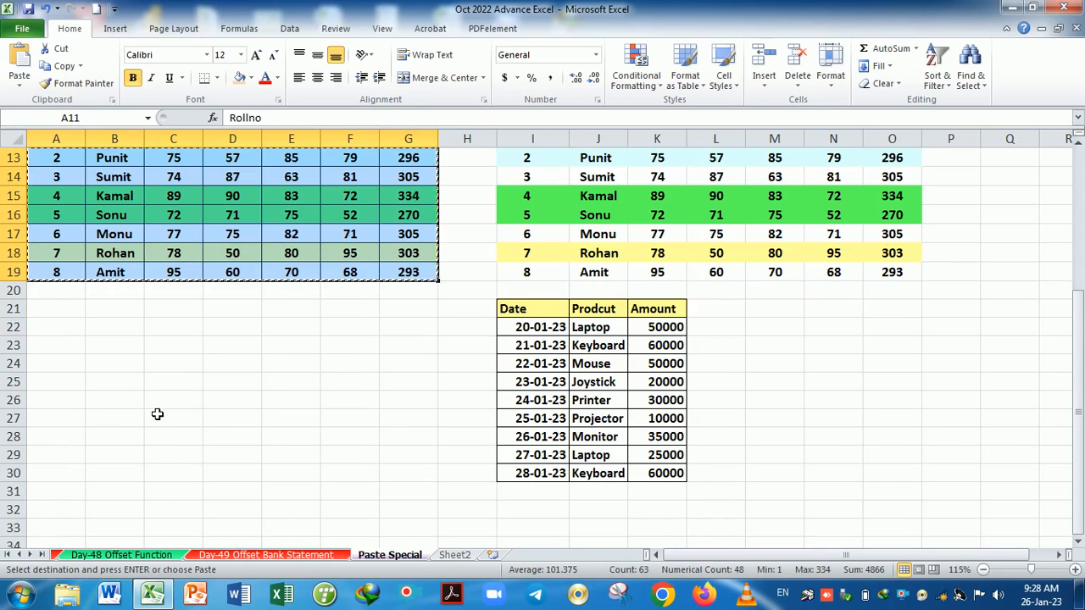
pyautogui.click(59, 311)
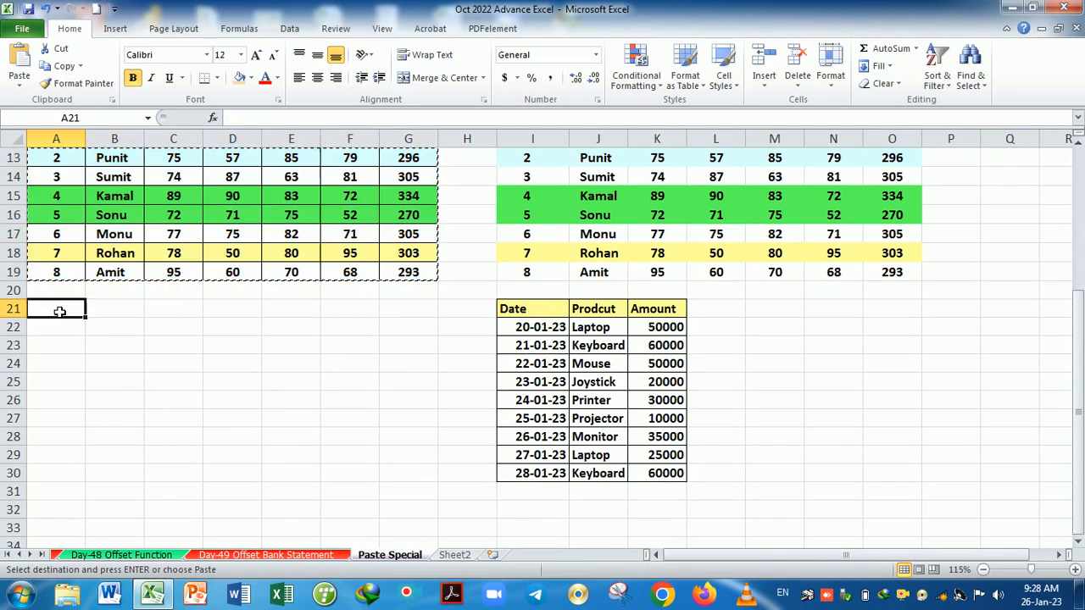
pyautogui.click(19, 85)
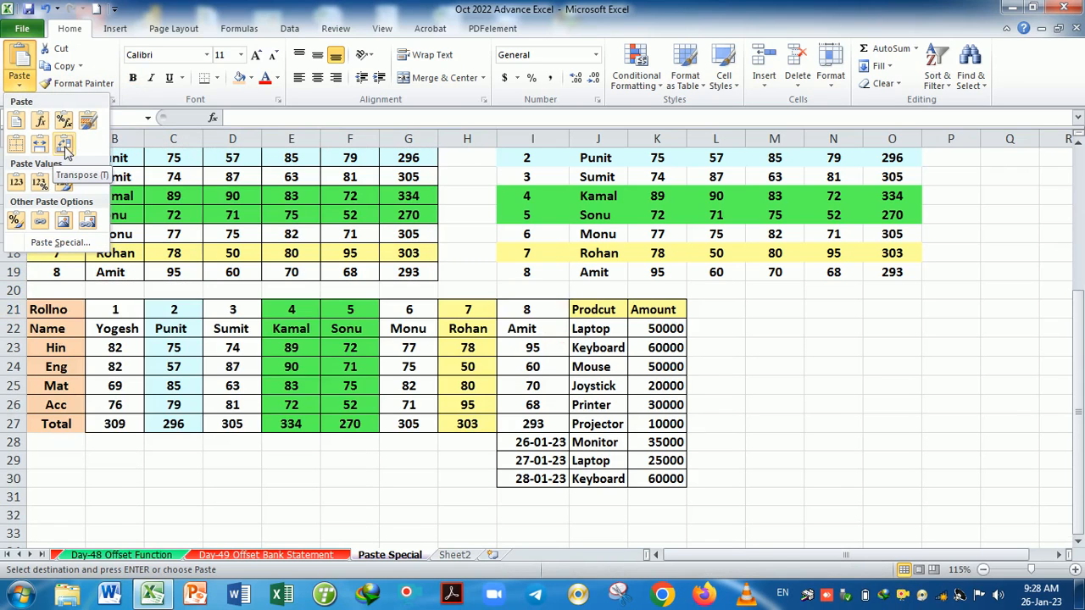
pyautogui.click(65, 149)
pyautogui.click(604, 386)
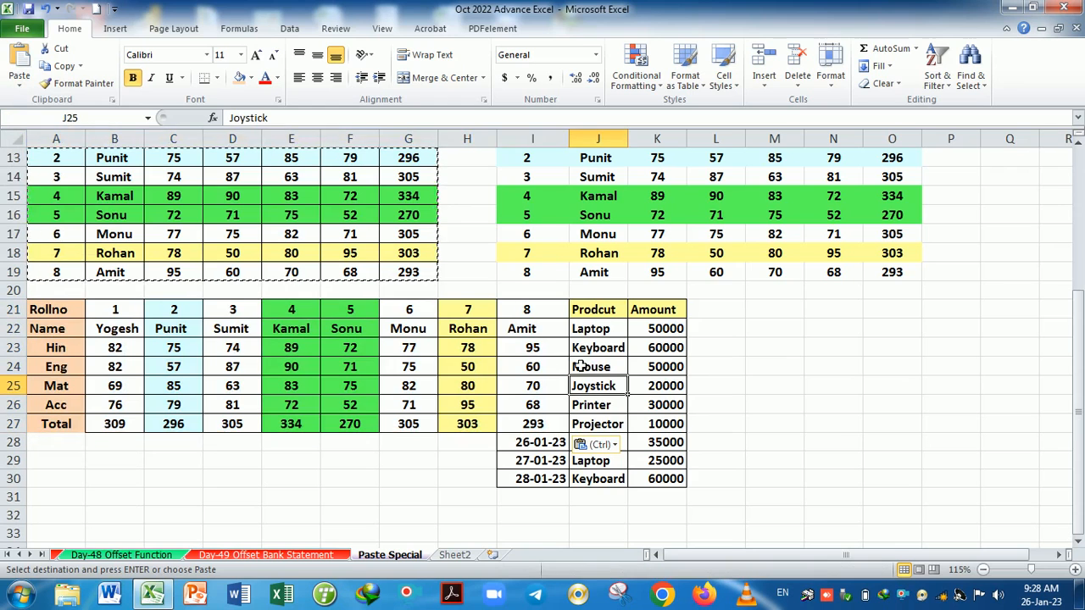
pyautogui.scroll(1, 335, 268)
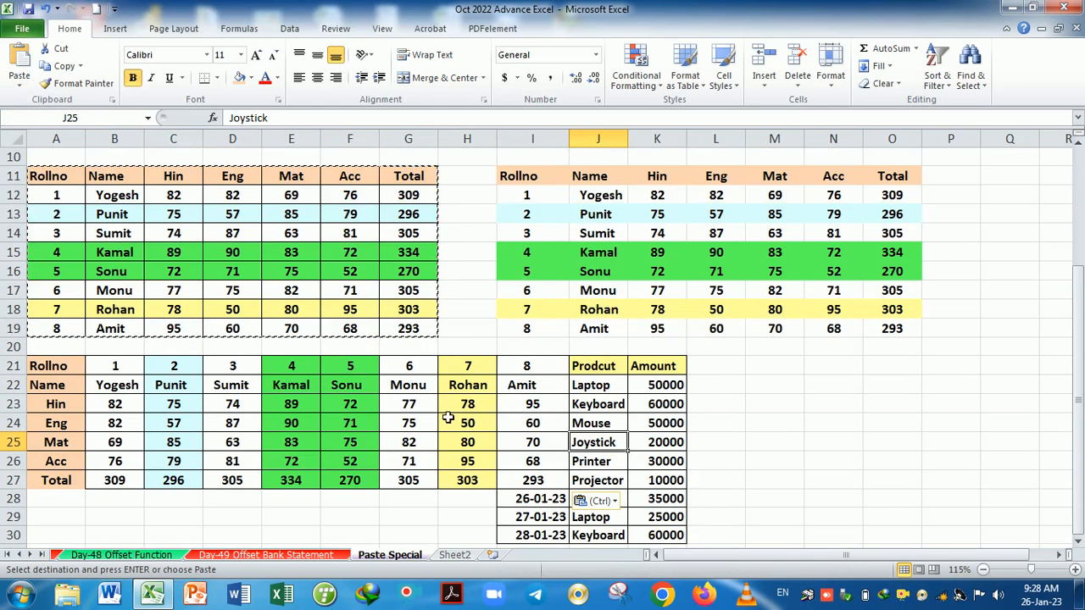
# - Copy the transposed marks table A21:I27 and paste it transposed again, starting at cell A30
pyautogui.scroll(-1, 449, 415)
pyautogui.moveTo(73, 312); pyautogui.dragTo(507, 430)
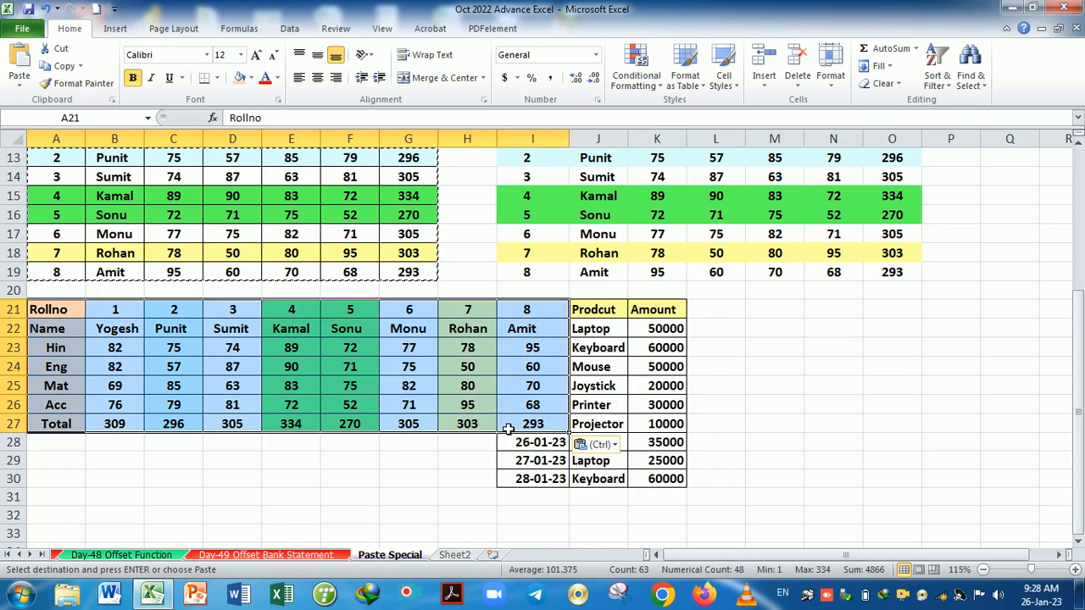
pyautogui.hotkey('ctrl', 'c')
pyautogui.scroll(-2, 280, 411)
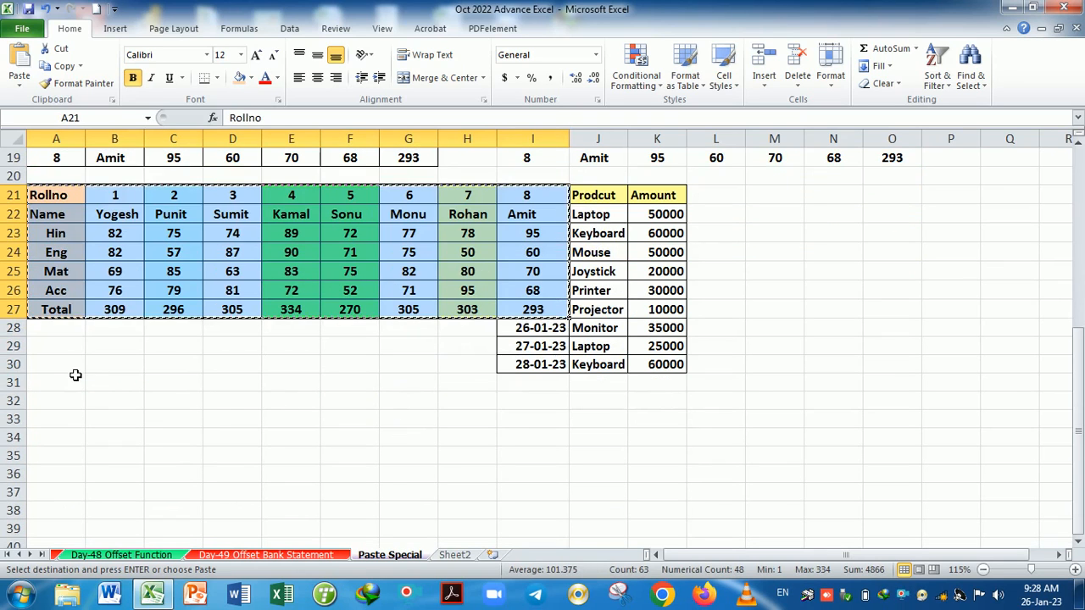
pyautogui.click(70, 366)
pyautogui.click(26, 84)
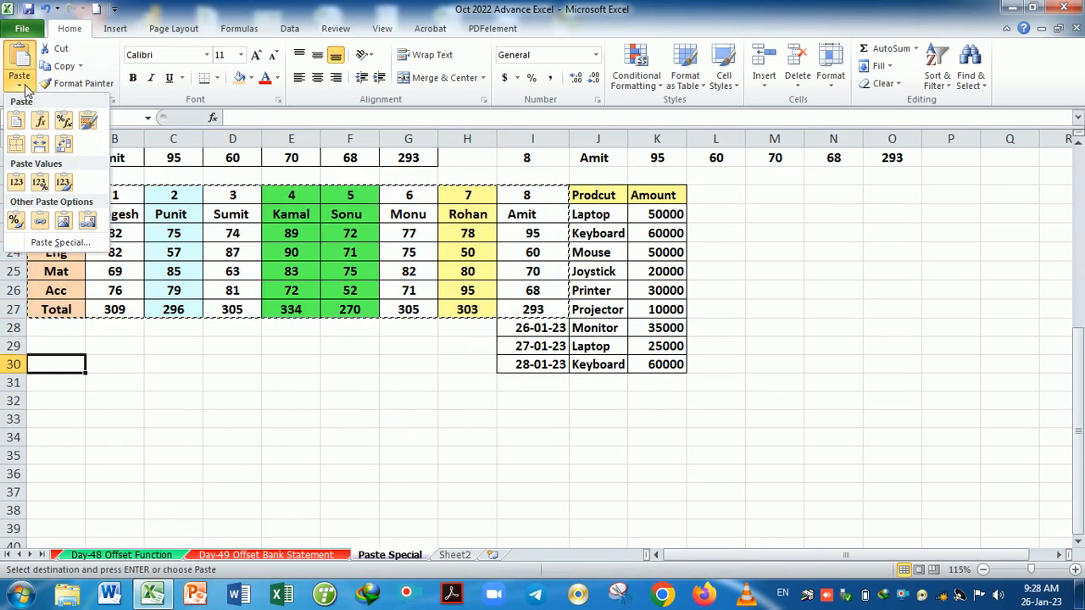
pyautogui.click(68, 153)
pyautogui.click(484, 408)
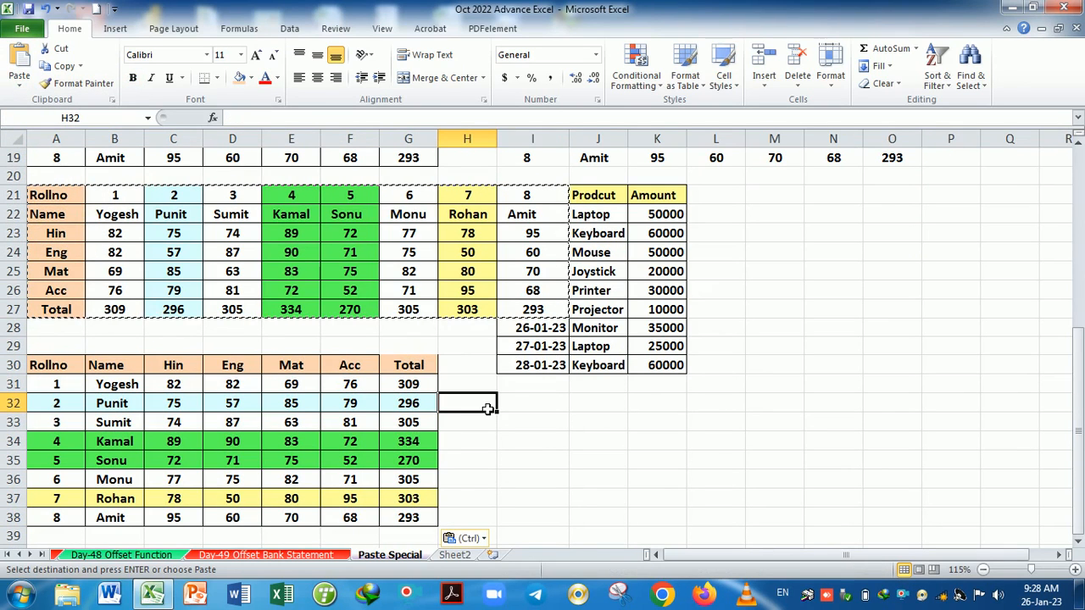
pyautogui.click(532, 331)
pyautogui.click(585, 447)
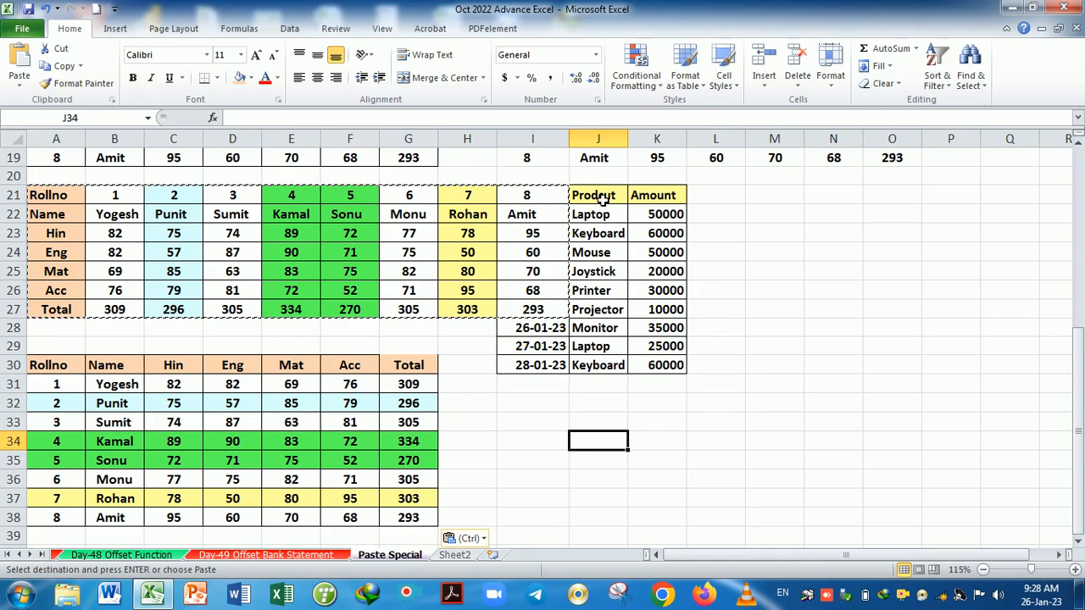
# - Copy the Prodcut column J21:J30 and paste it transposed as a row starting at cell I32
pyautogui.moveTo(590, 199); pyautogui.dragTo(609, 371)
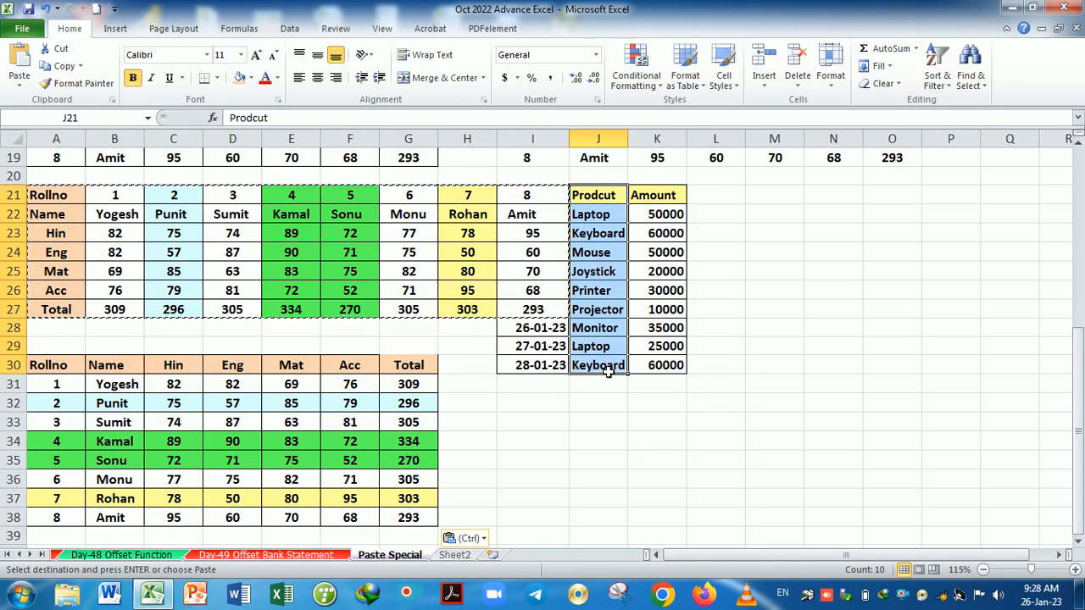
pyautogui.hotkey('ctrl', 'c')
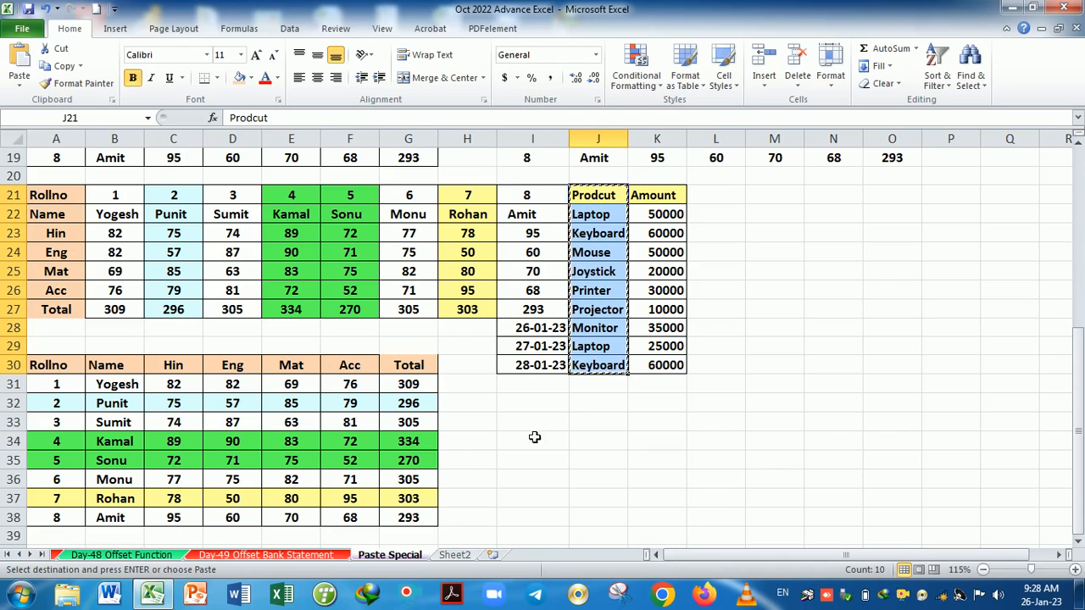
pyautogui.click(531, 405)
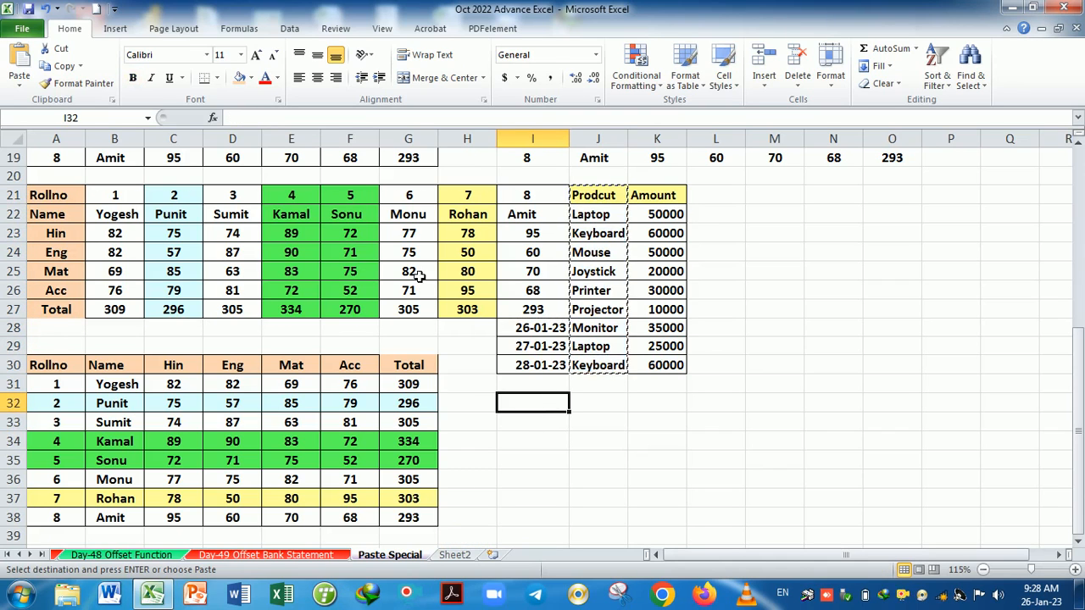
pyautogui.click(14, 88)
pyautogui.click(63, 146)
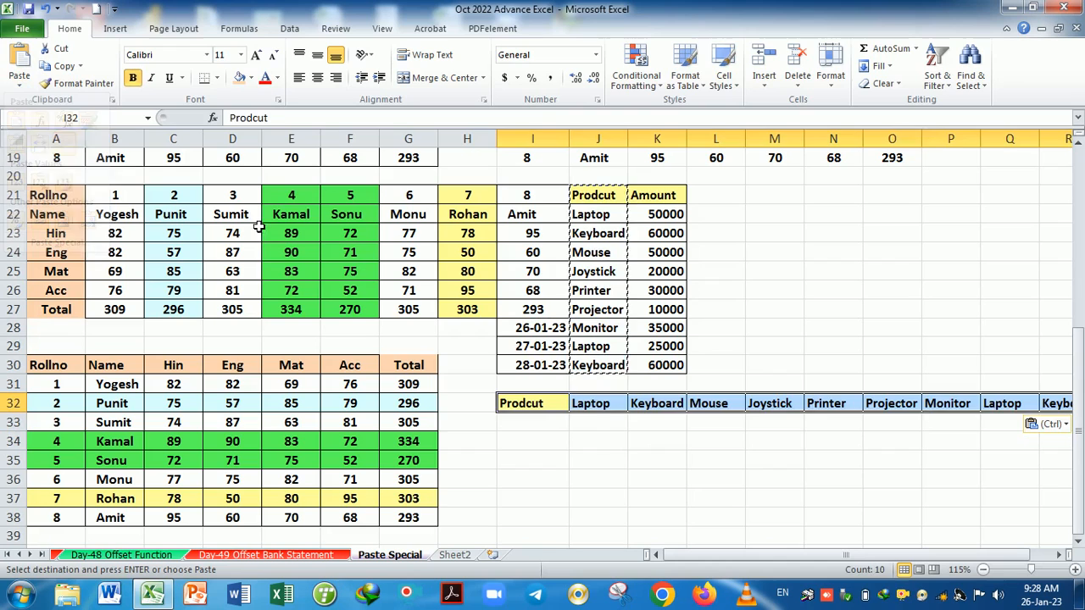
pyautogui.click(600, 440)
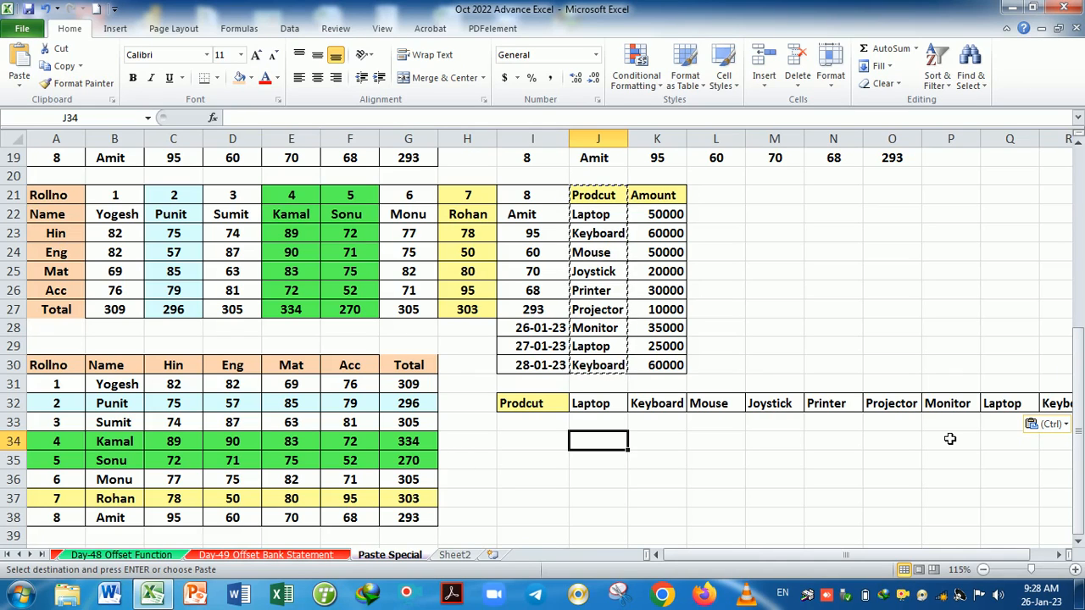
# - Compare the Prodcut column with its transposed row in row 32, then undo and redo that paste
pyautogui.moveTo(593, 196); pyautogui.dragTo(606, 370)
pyautogui.moveTo(520, 404); pyautogui.dragTo(921, 406)
pyautogui.click(828, 452)
pyautogui.hotkey('ctrl', 'z')
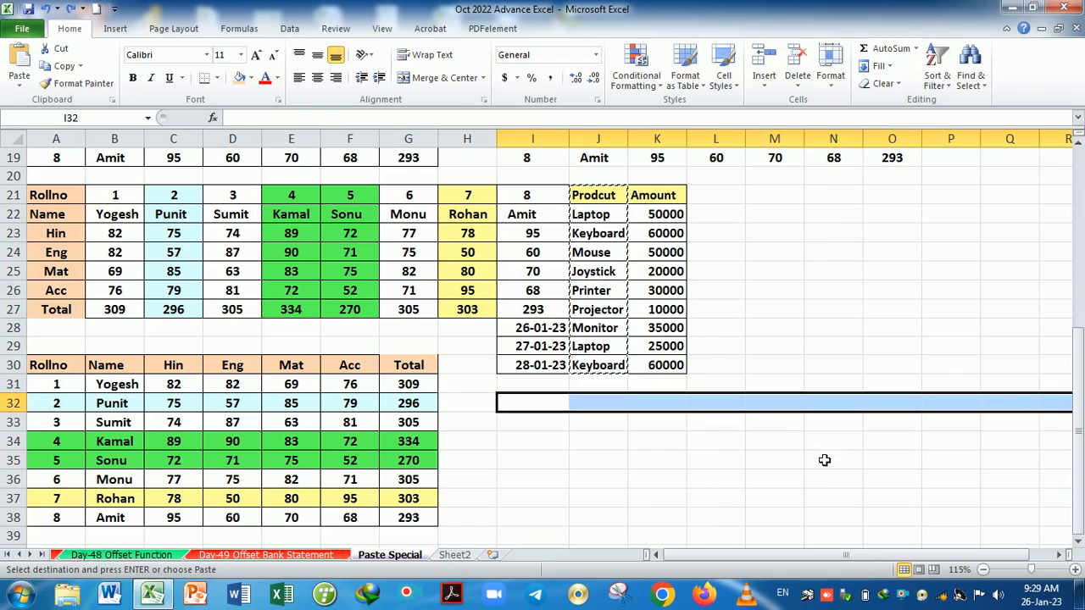
pyautogui.hotkey('ctrl', 'y')
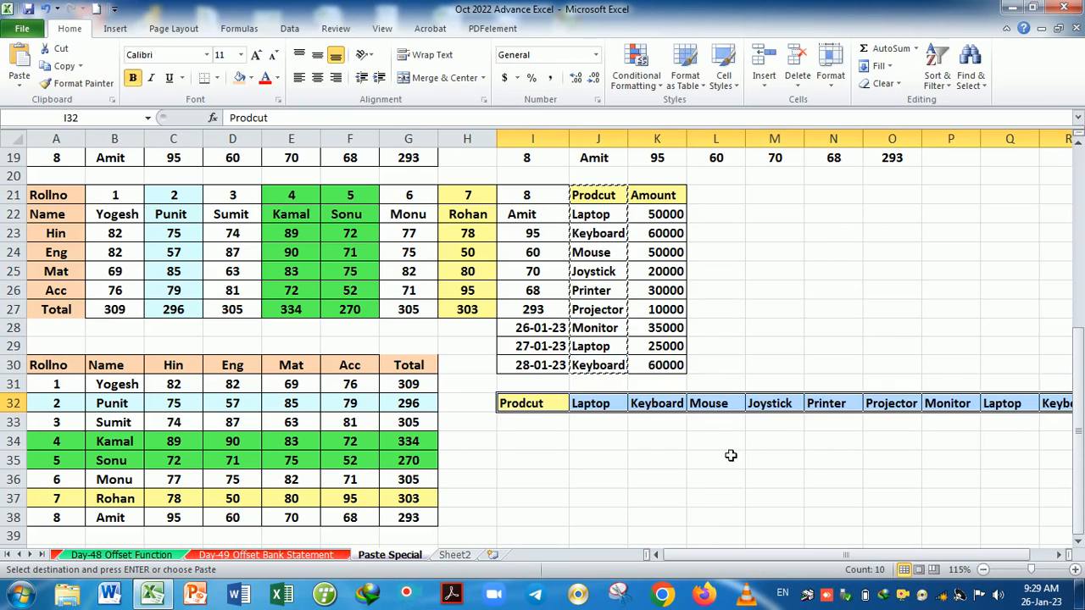
pyautogui.click(719, 443)
pyautogui.click(627, 442)
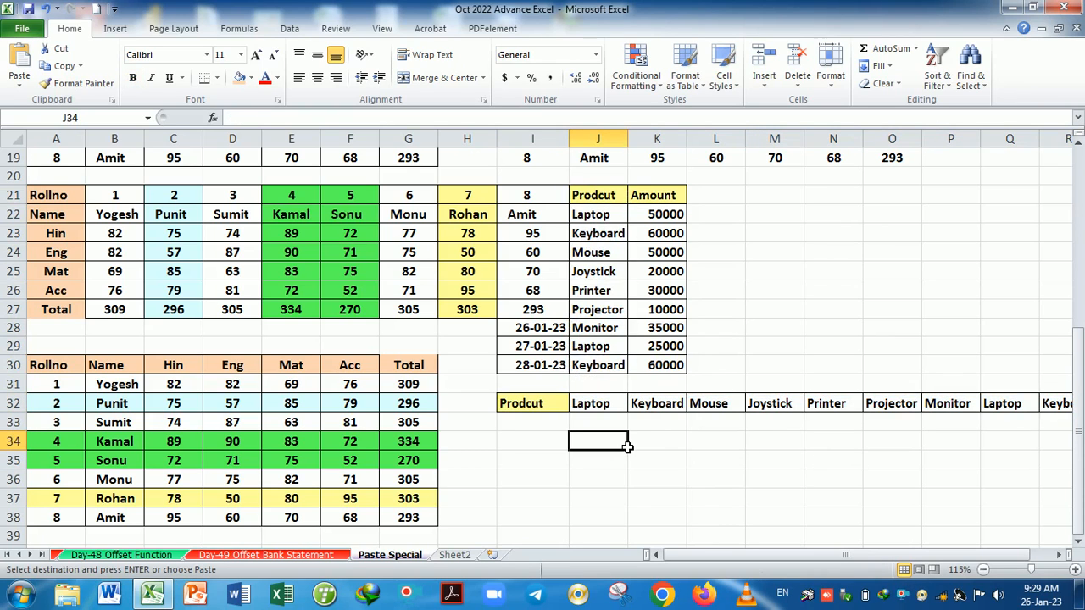
pyautogui.press('Escape')
pyautogui.moveTo(594, 196); pyautogui.dragTo(591, 371)
pyautogui.hotkey('ctrl', 'c')
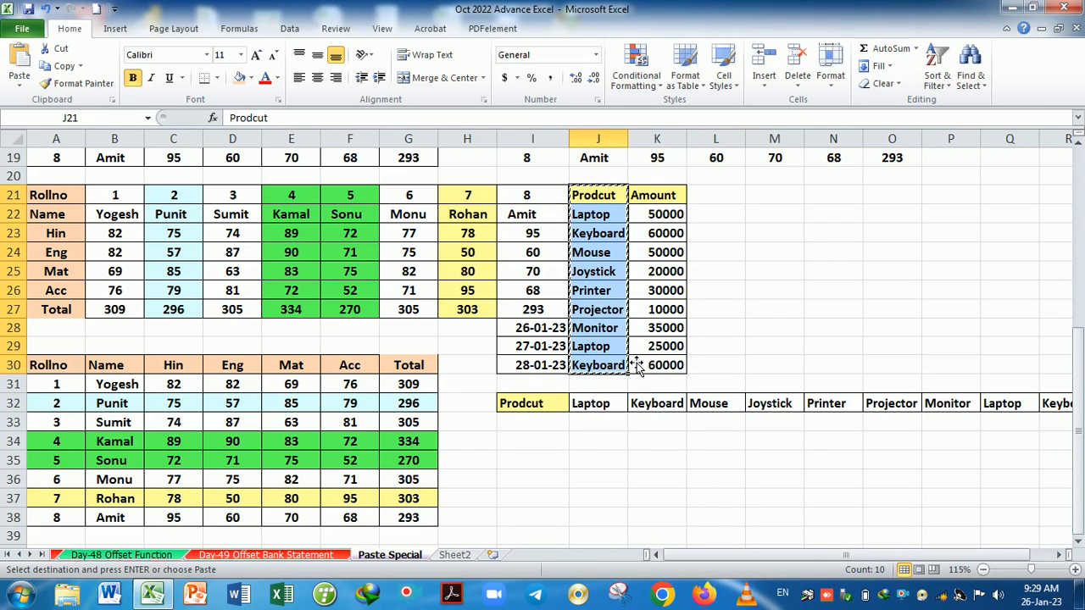
pyautogui.press('Escape')
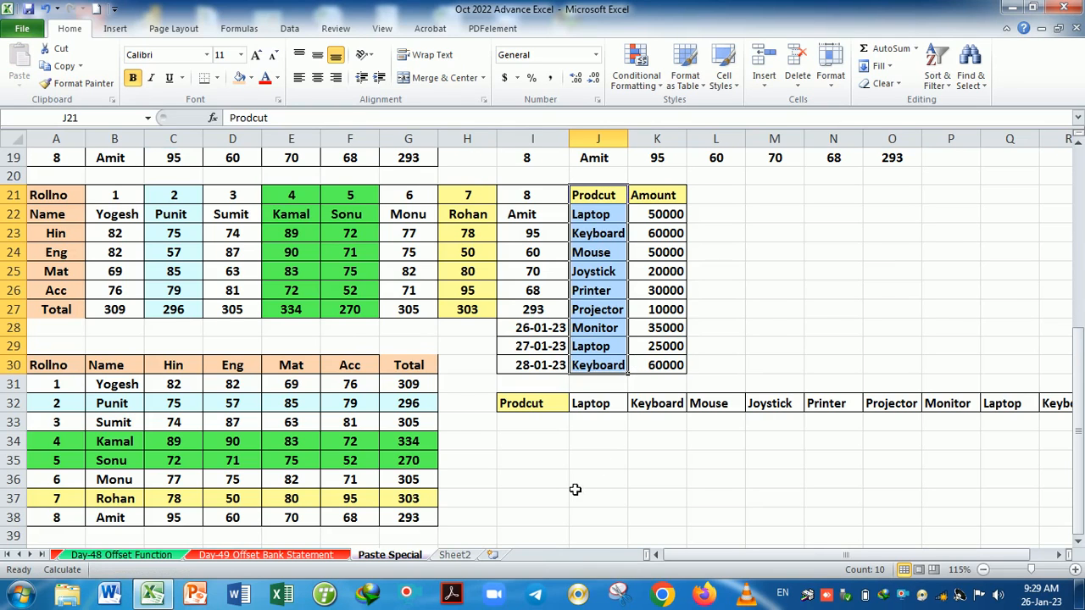
# - Copy the marks table A30:G38 and paste only its values, starting at cell A41
pyautogui.scroll(-2, 574, 484)
pyautogui.scroll(-1, 569, 453)
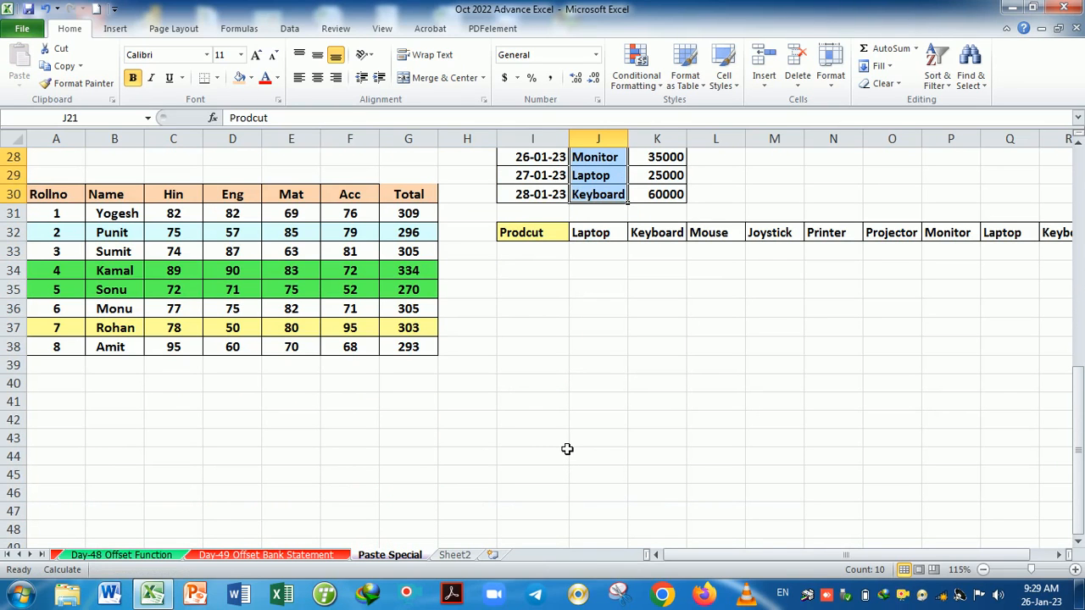
pyautogui.click(564, 425)
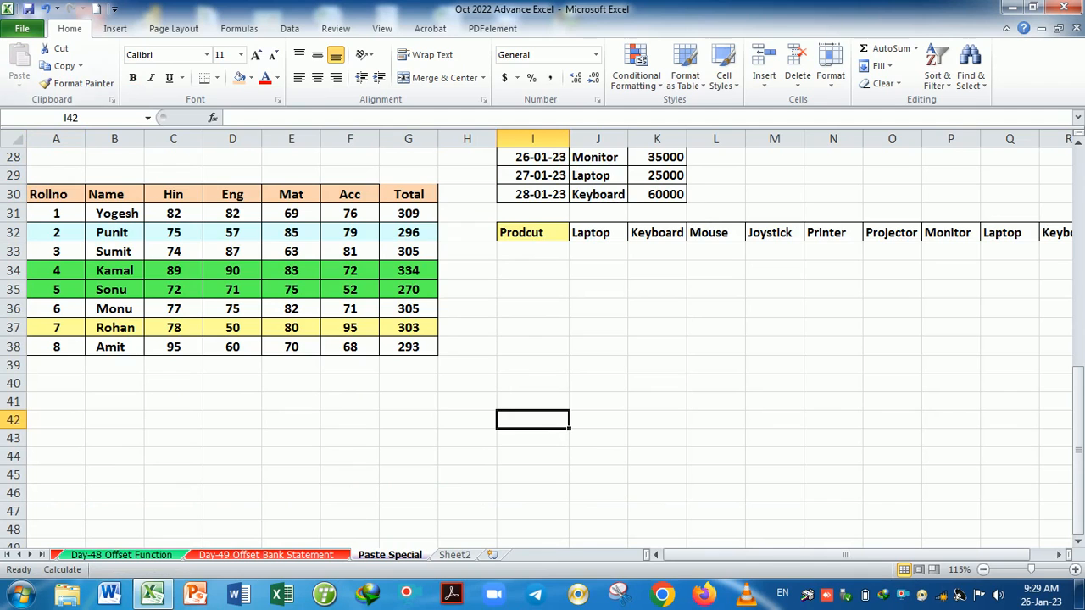
pyautogui.moveTo(77, 195); pyautogui.dragTo(395, 344)
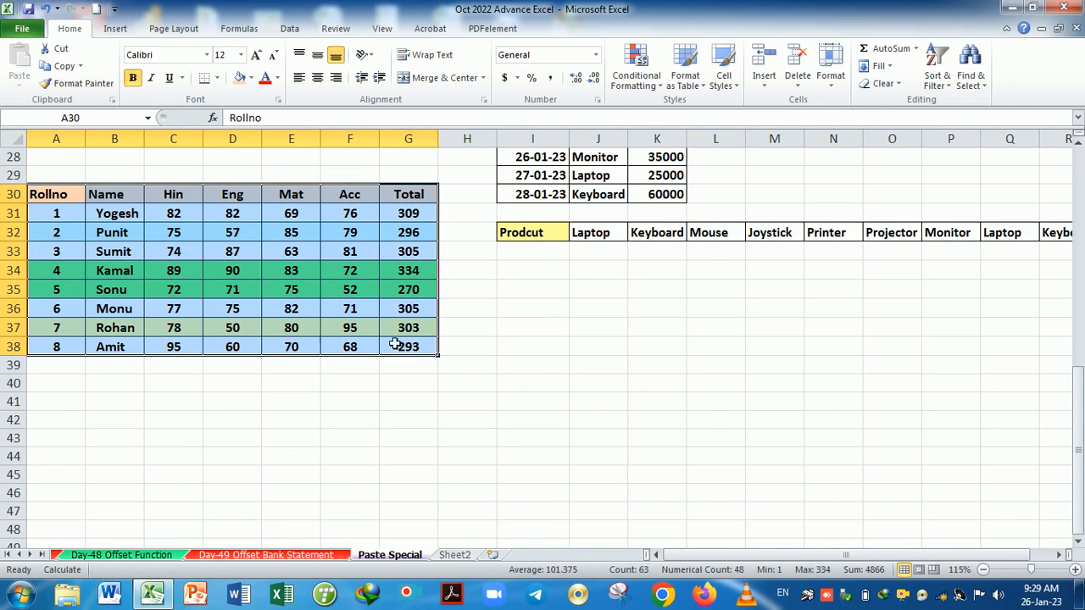
pyautogui.click(64, 67)
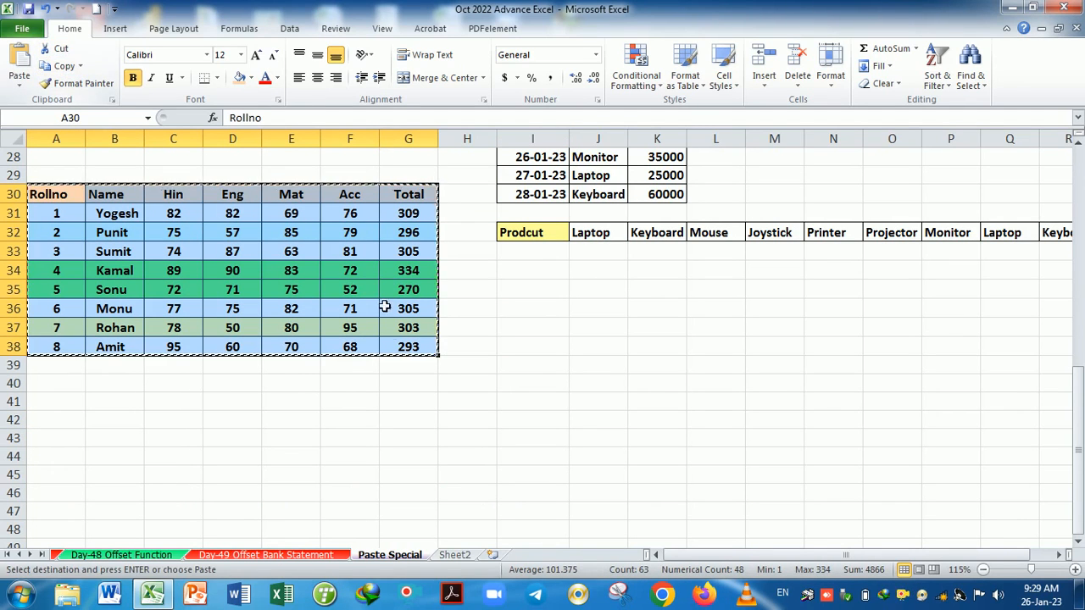
pyautogui.scroll(-1, 394, 336)
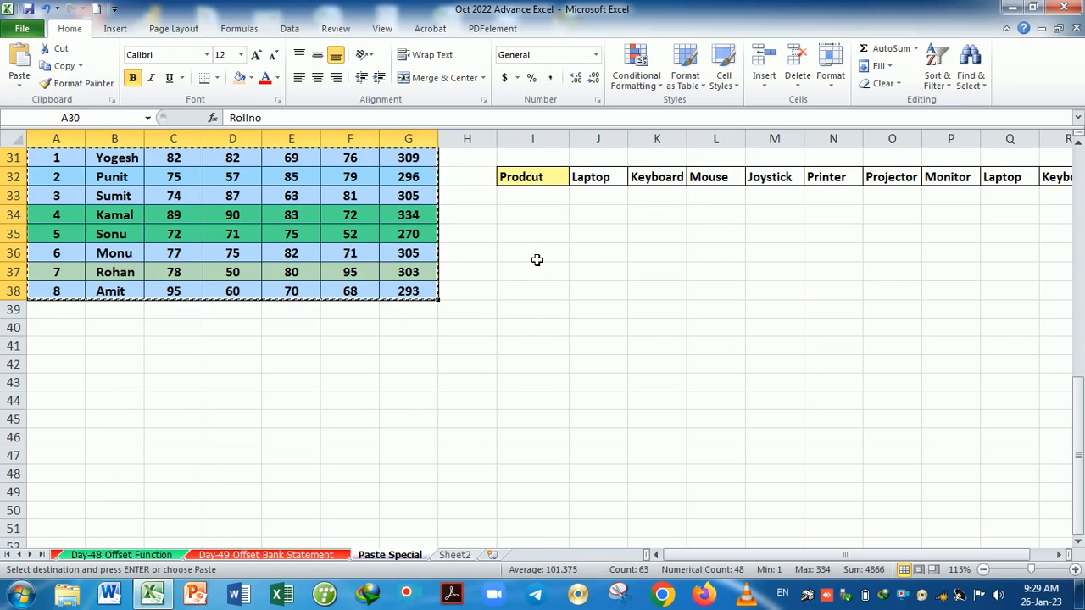
pyautogui.click(68, 346)
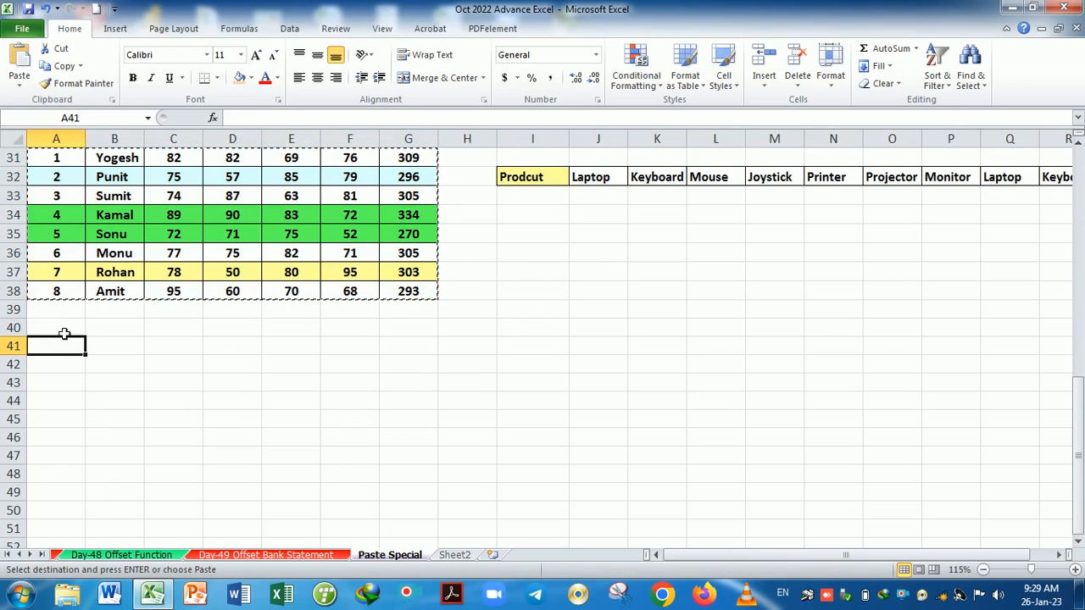
pyautogui.click(20, 84)
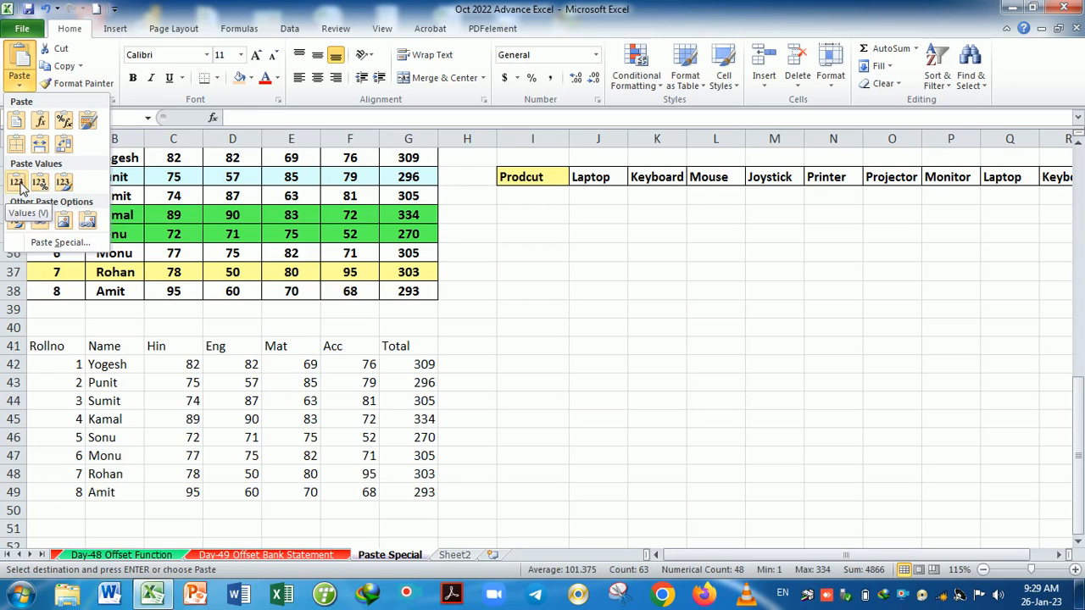
pyautogui.click(17, 183)
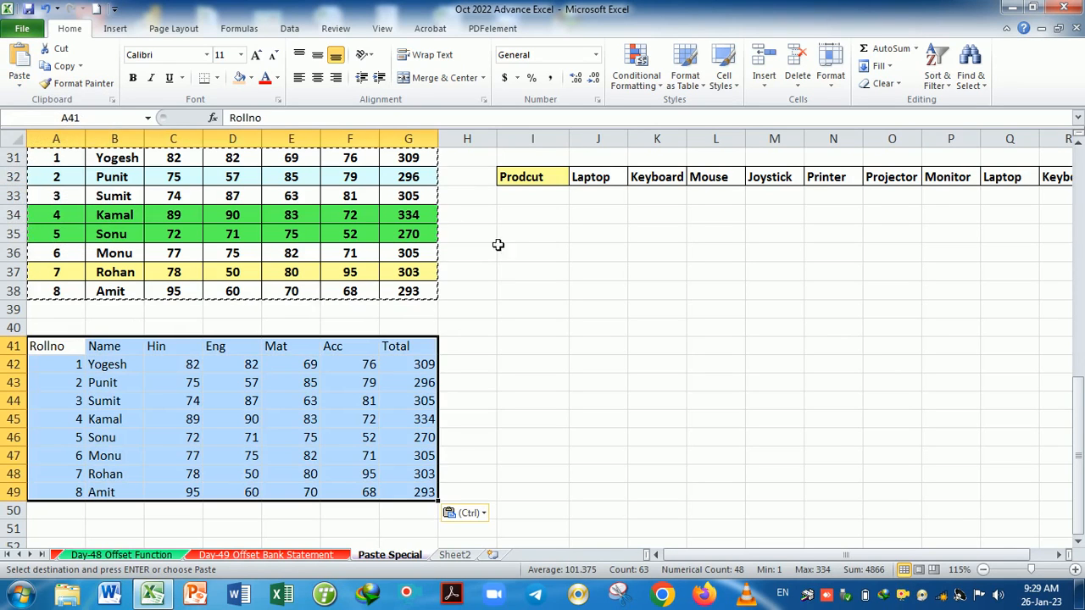
# - Inspect the formula behind the total in cell G33 of the formatted marks table
pyautogui.click(553, 293)
pyautogui.click(409, 196)
pyautogui.hotkey('alt', '=')
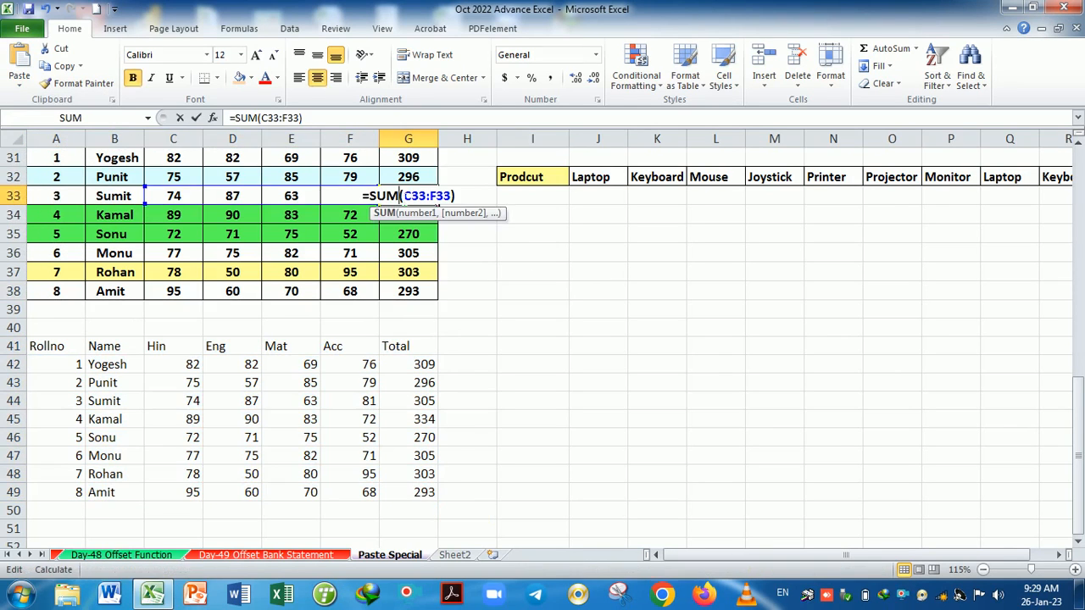
pyautogui.press('Return')
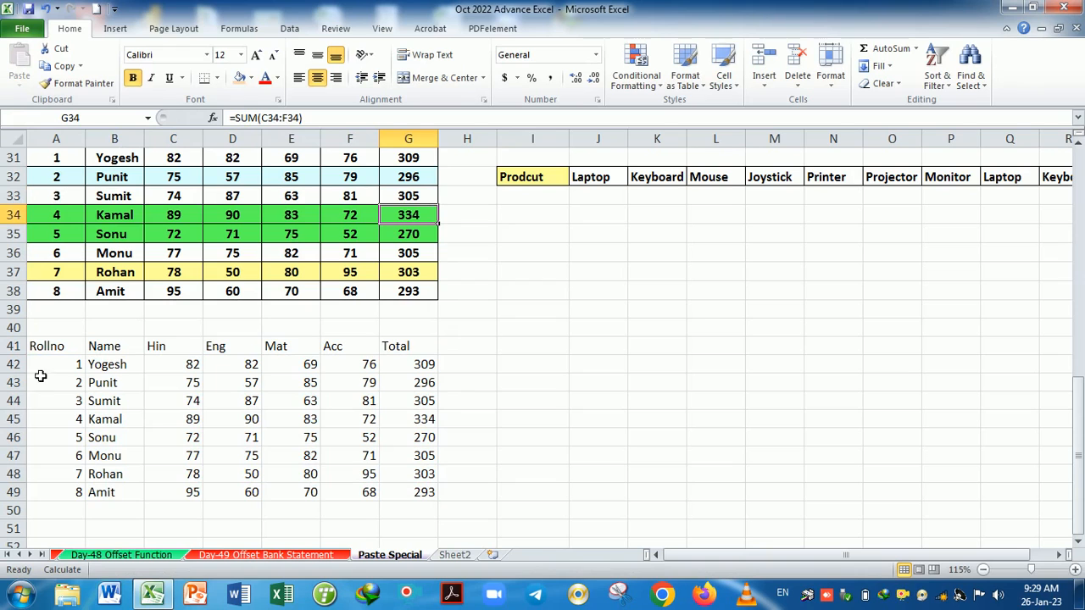
# - Check whether the total in cell G46 of the values-only table holds a formula or a plain number
pyautogui.click(72, 353)
pyautogui.moveTo(72, 353); pyautogui.dragTo(407, 494)
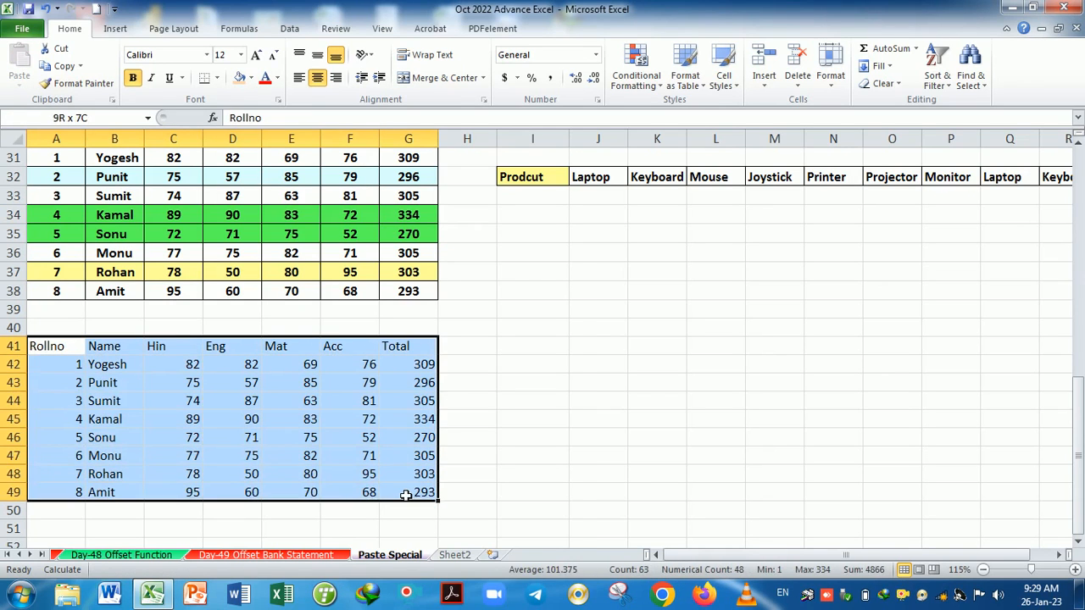
pyautogui.click(409, 440)
pyautogui.doubleClick(409, 440)
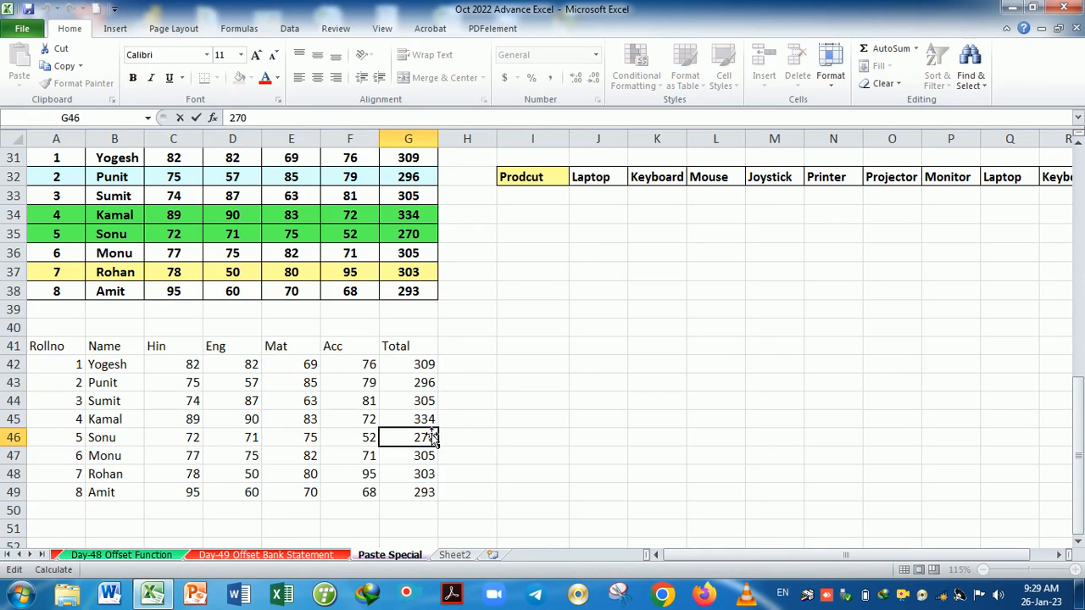
pyautogui.click(497, 409)
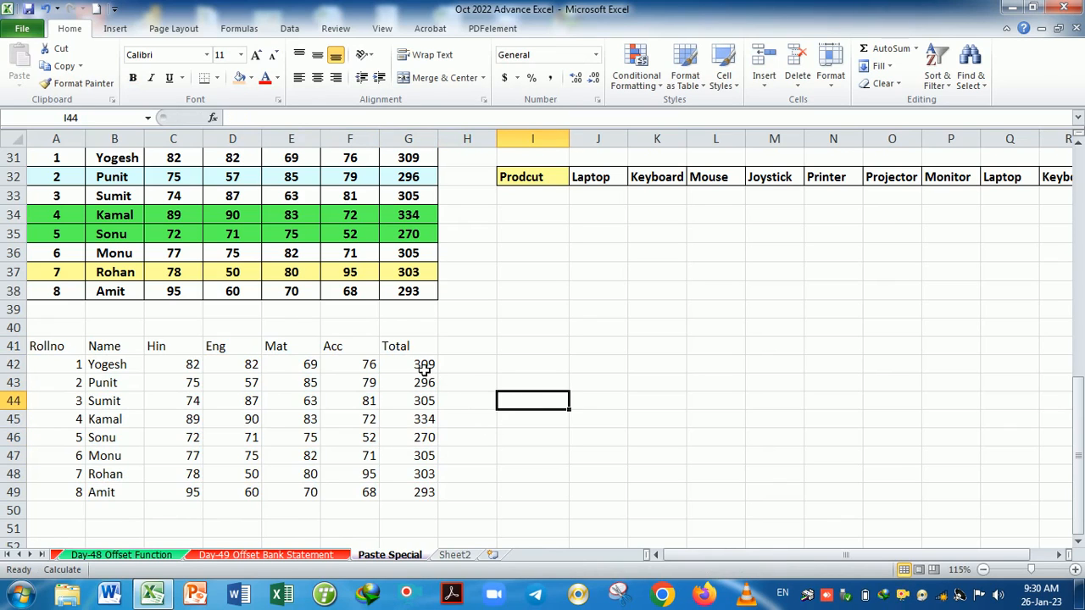
# - Review the Total column G42:G49 and the whole values-only marks table A41:G49
pyautogui.moveTo(424, 366); pyautogui.dragTo(424, 501)
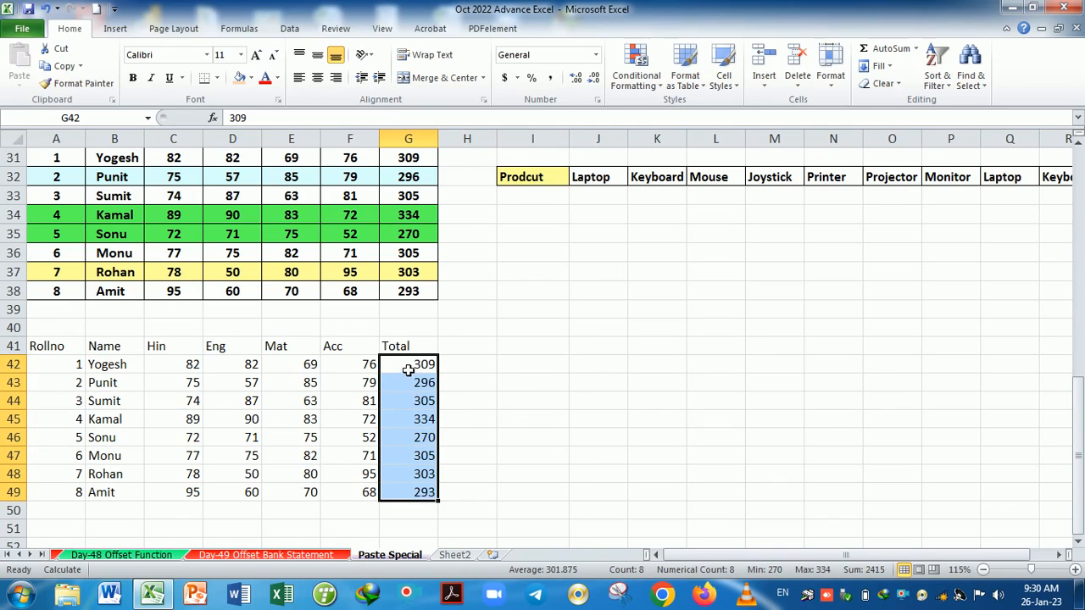
pyautogui.moveTo(410, 366); pyautogui.dragTo(412, 492)
pyautogui.moveTo(73, 346); pyautogui.dragTo(417, 494)
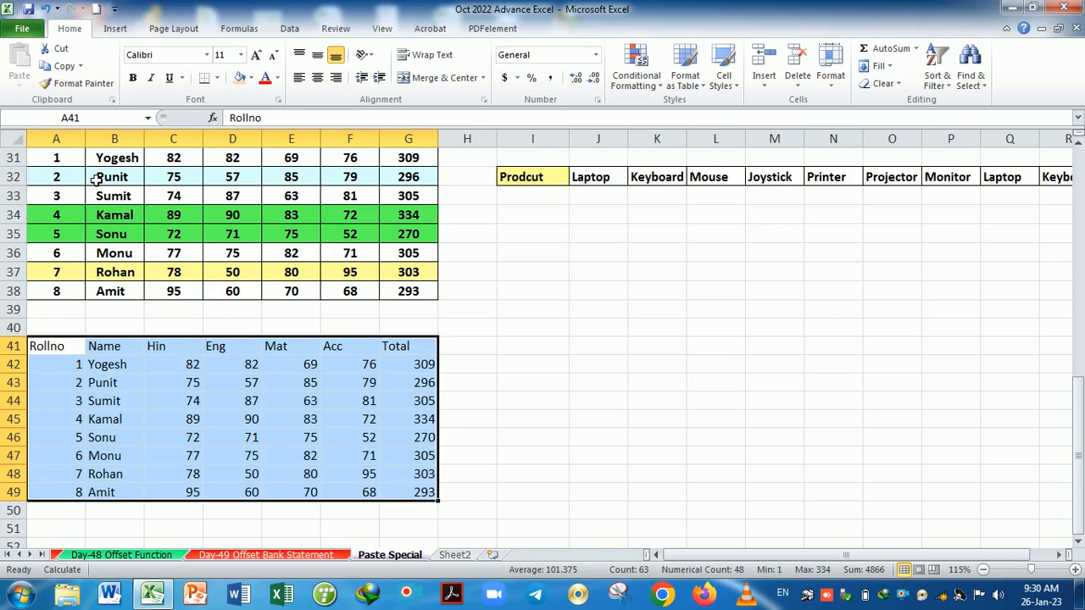
# - Copy the formatted marks table A30:G38 and paste it at cell I35 as Values & Source Formatting
pyautogui.scroll(1, 78, 184)
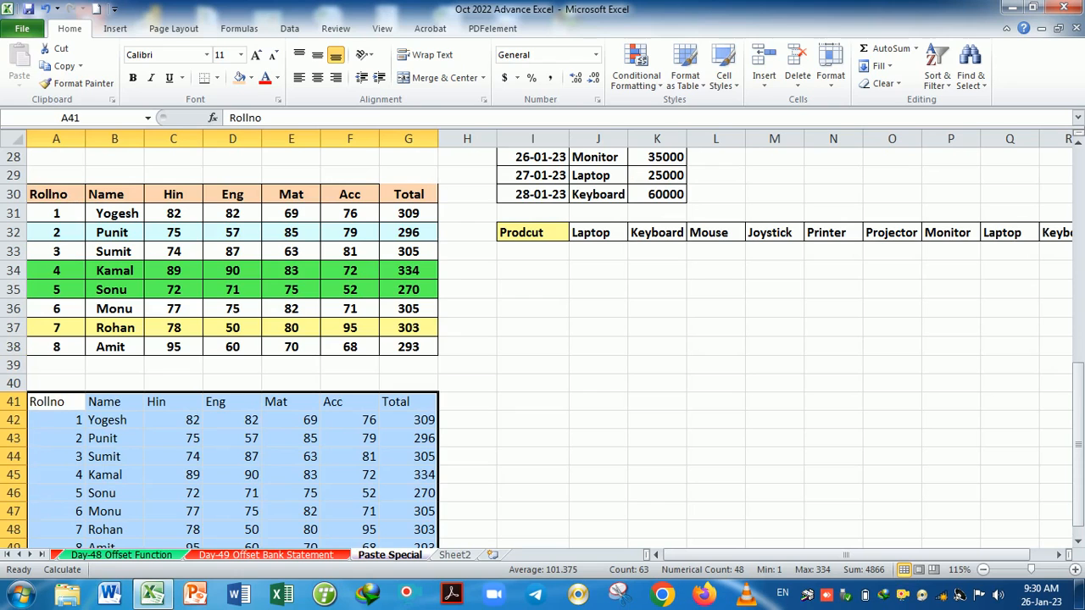
pyautogui.scroll(-1, 318, 339)
pyautogui.click(75, 185)
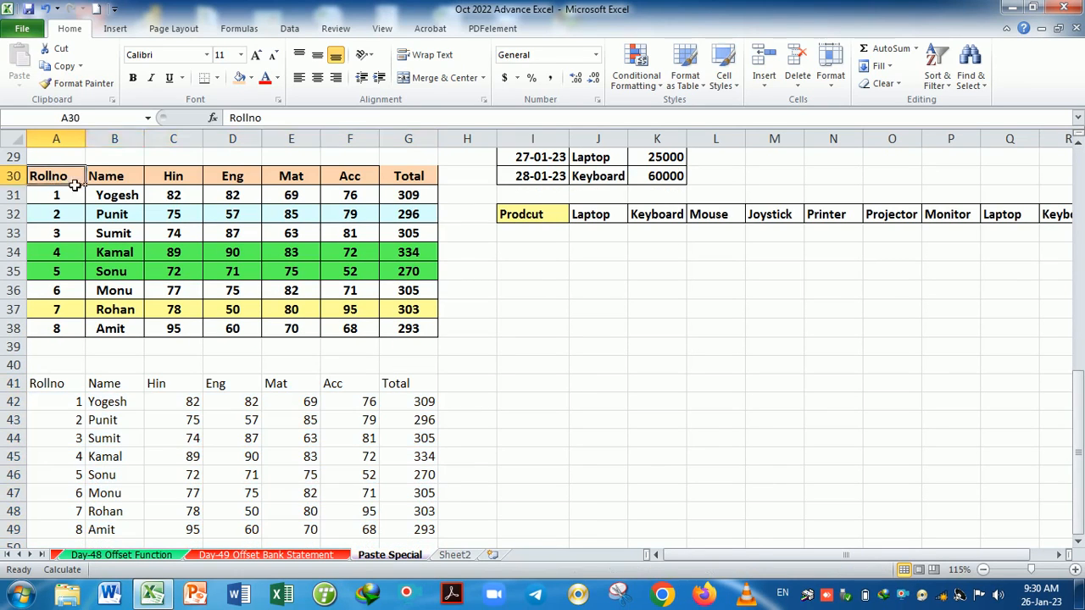
pyautogui.moveTo(75, 184); pyautogui.dragTo(409, 329)
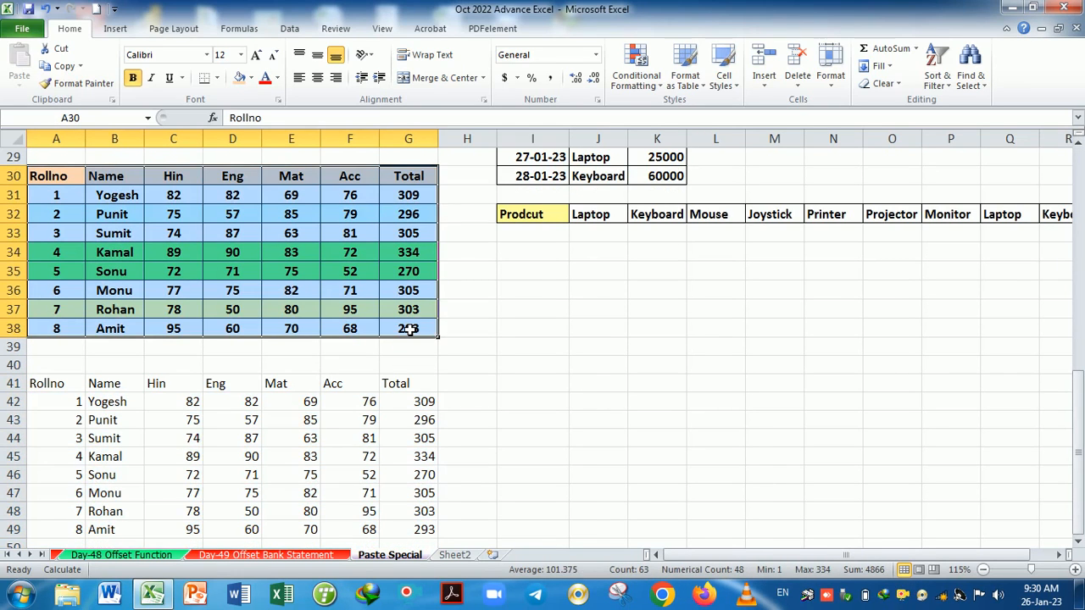
pyautogui.hotkey('ctrl', 'c')
pyautogui.click(543, 277)
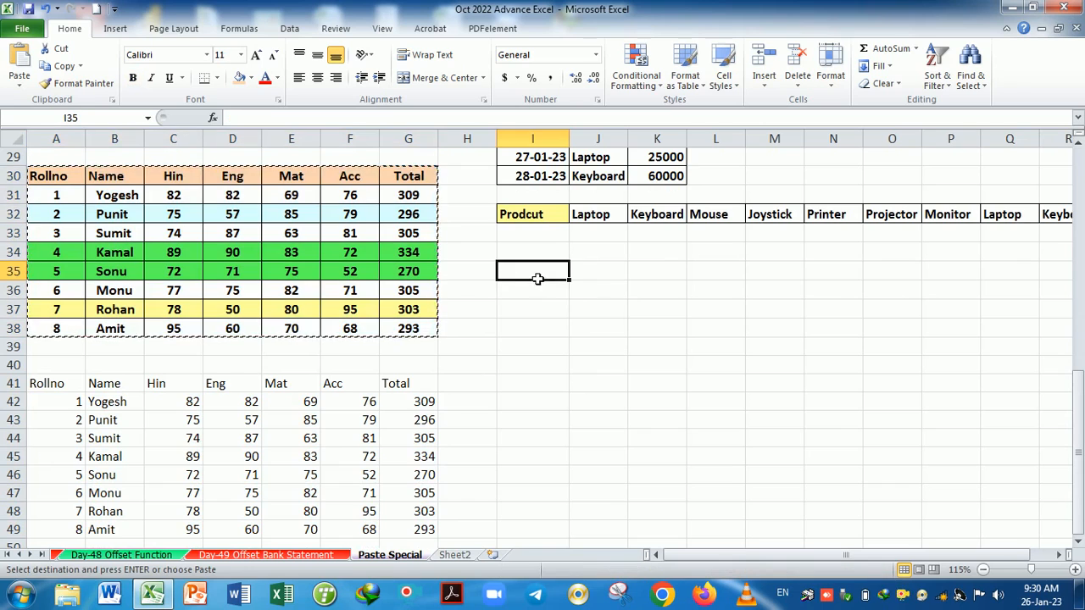
pyautogui.click(20, 83)
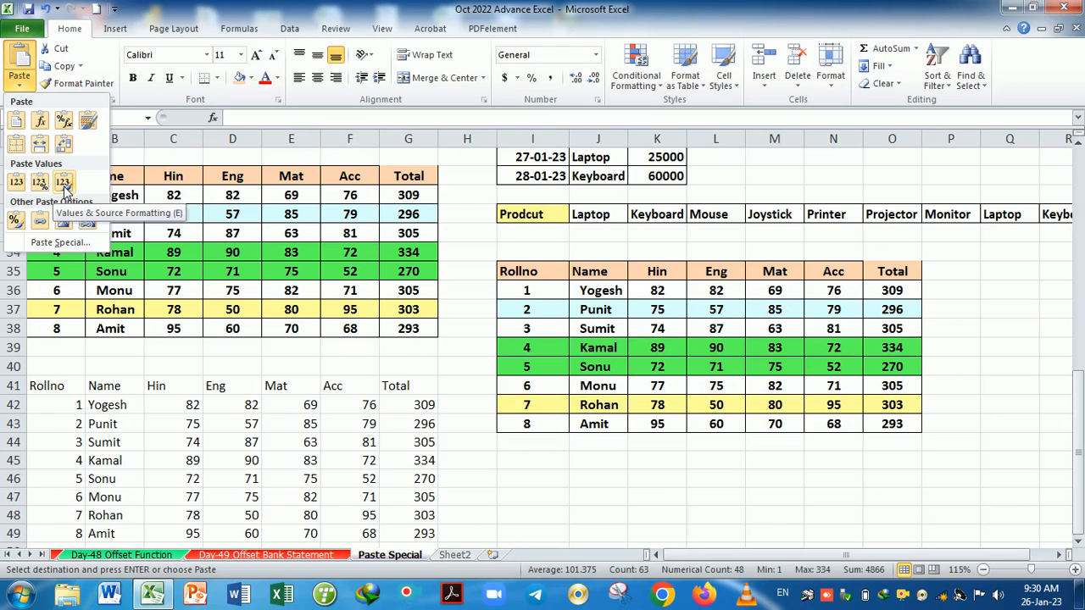
pyautogui.click(65, 189)
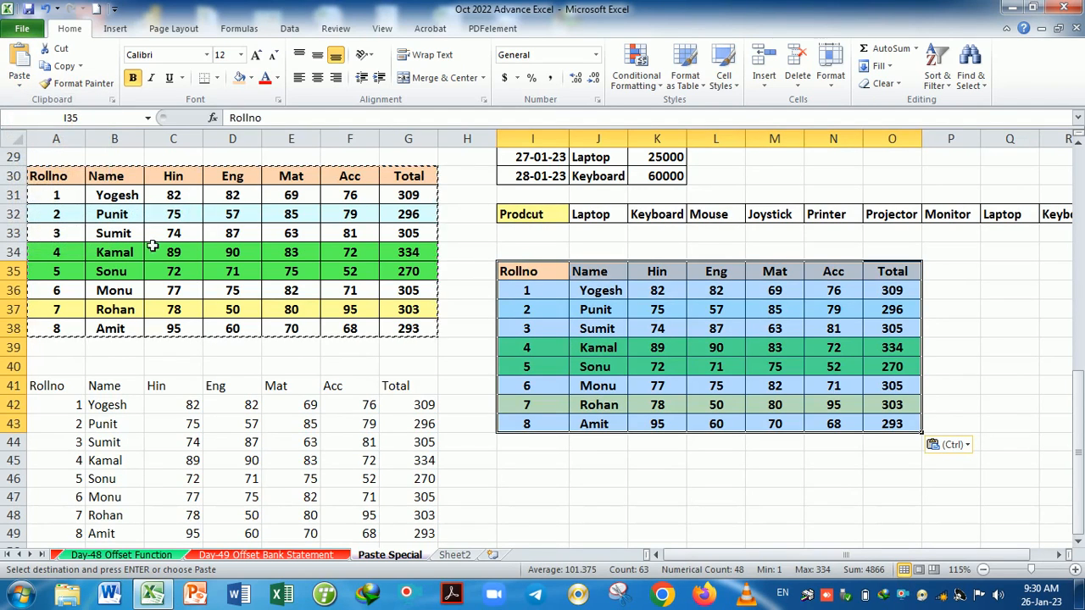
# - Check whether the total in cell O38 of the pasted table holds a formula or a plain number
pyautogui.click(699, 348)
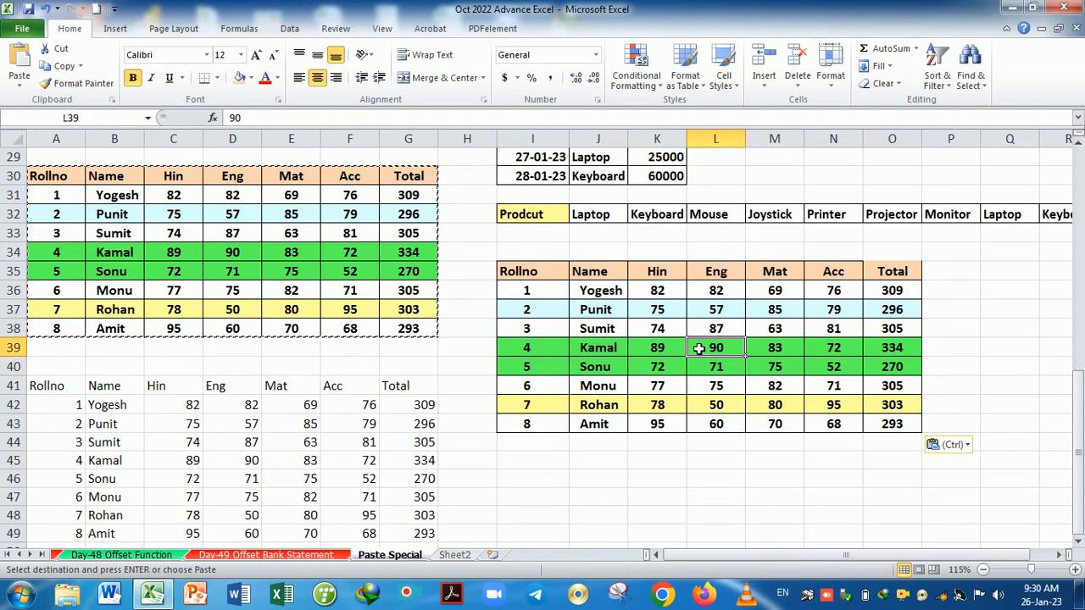
pyautogui.click(888, 351)
pyautogui.doubleClick(904, 332)
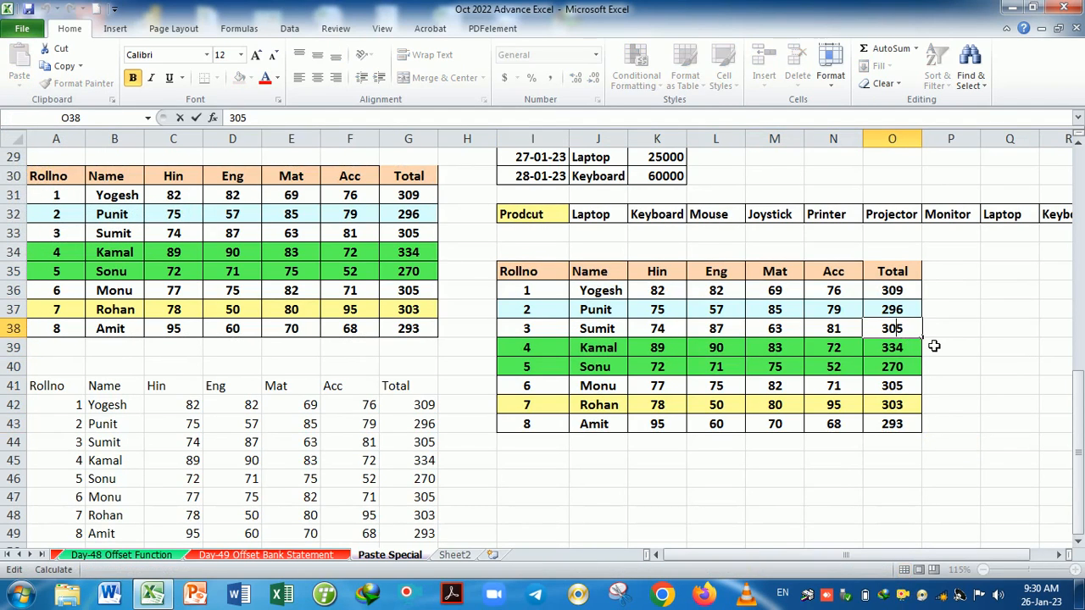
pyautogui.click(895, 367)
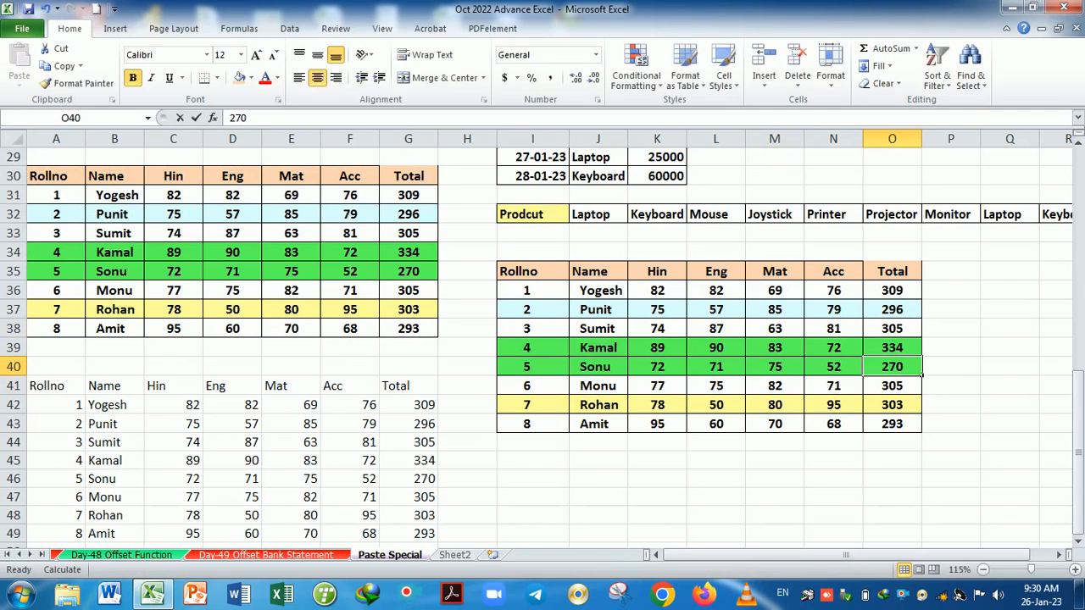
# - Inspect the formula behind the total in cell G34 of the original marks table for comparison
pyautogui.click(468, 365)
pyautogui.click(416, 253)
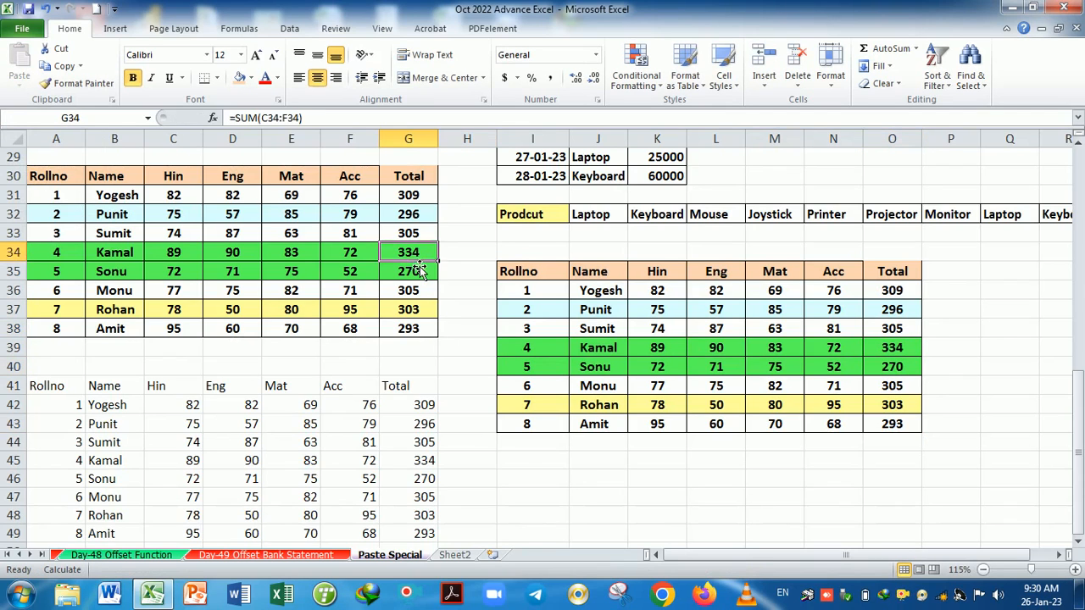
pyautogui.doubleClick(414, 253)
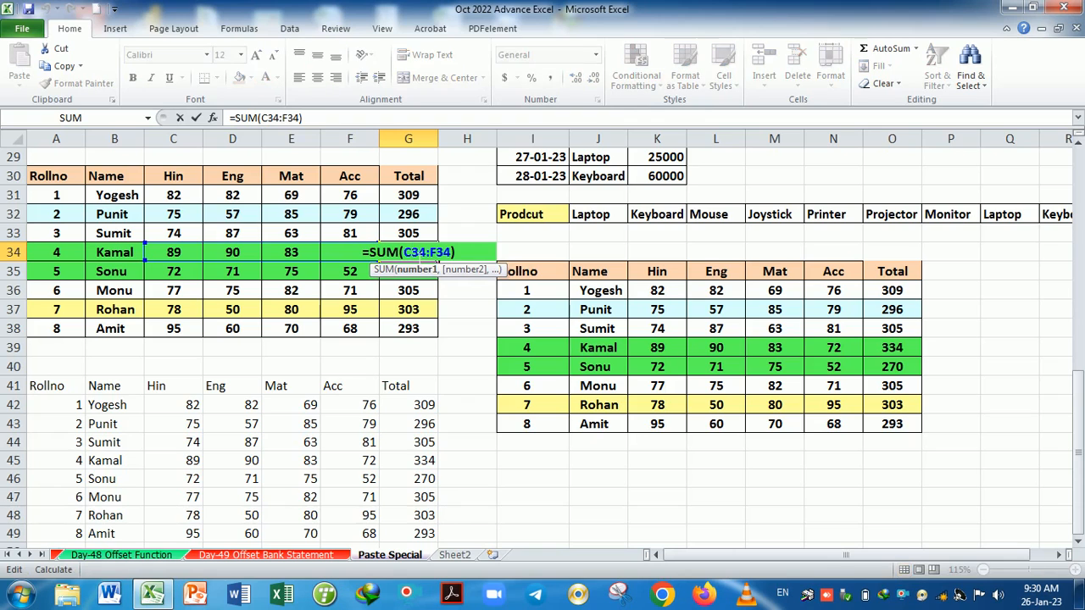
pyautogui.press('Return')
pyautogui.click(715, 347)
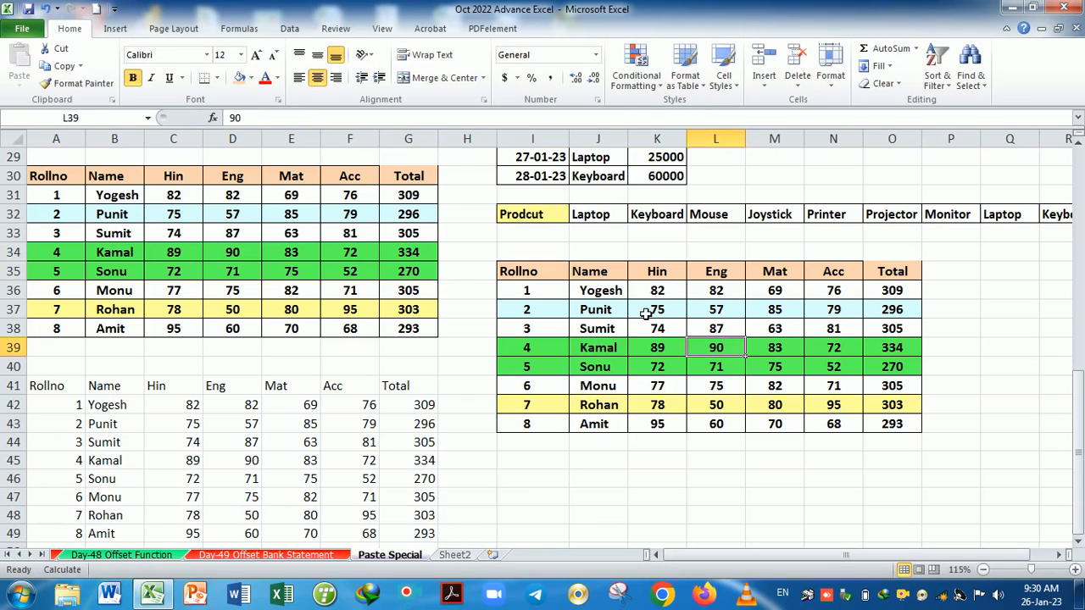
# - Review the pasted table I35:O43 and its Total column O36:O43
pyautogui.moveTo(548, 280); pyautogui.dragTo(898, 423)
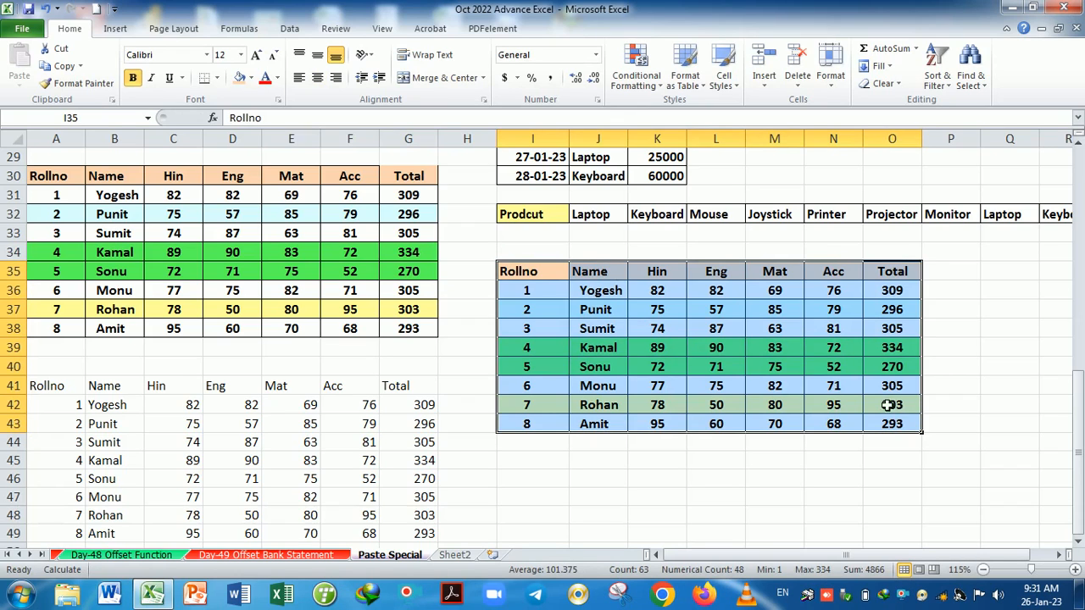
pyautogui.moveTo(544, 278); pyautogui.dragTo(890, 424)
pyautogui.moveTo(891, 291); pyautogui.dragTo(892, 428)
pyautogui.click(788, 385)
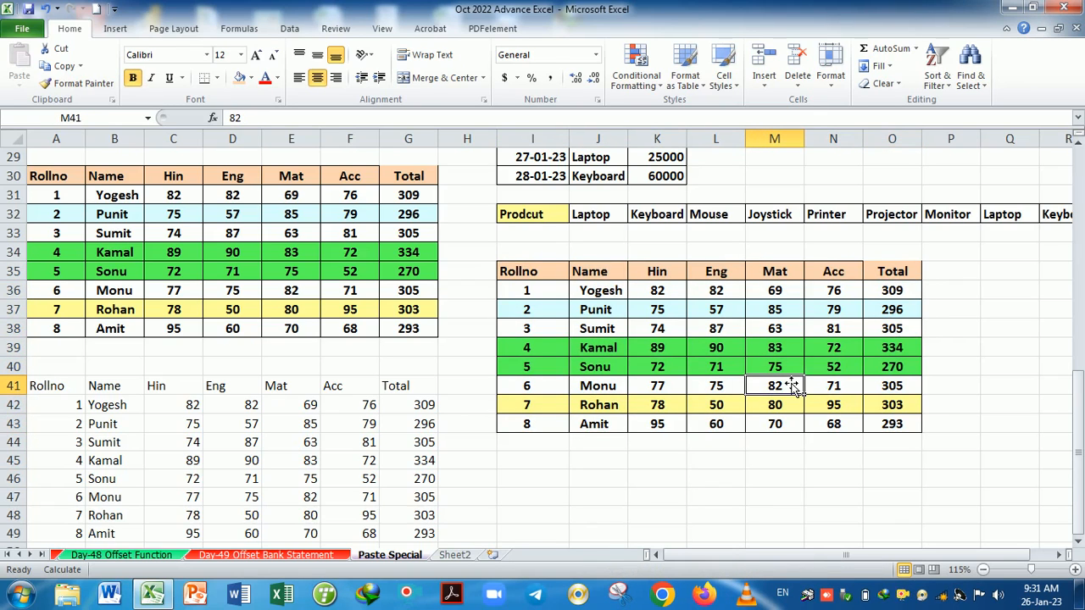
# - Save the workbook
pyautogui.click(563, 479)
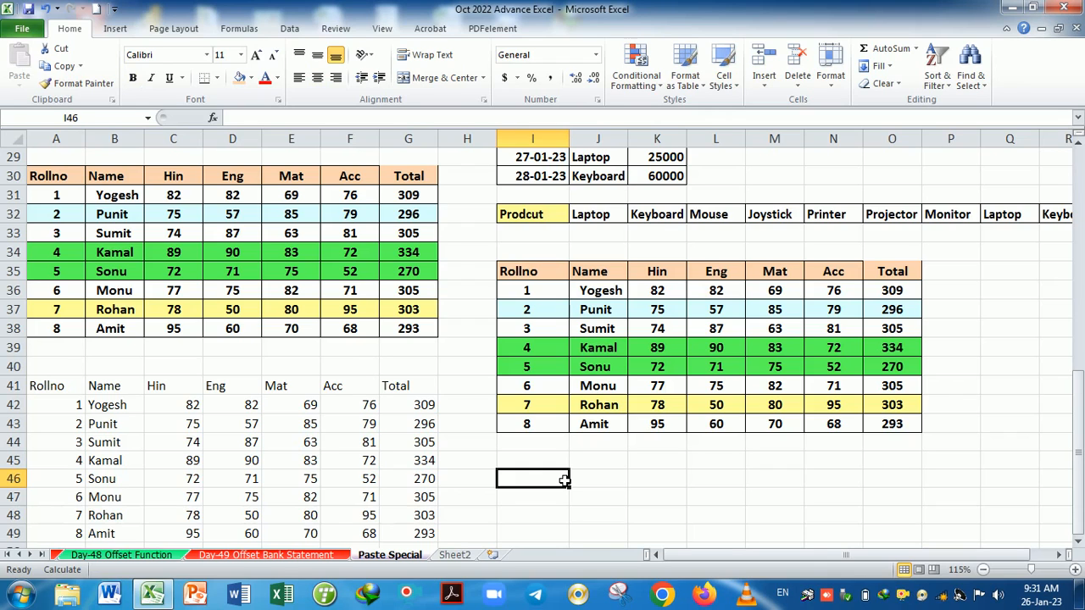
pyautogui.scroll(-2, 567, 474)
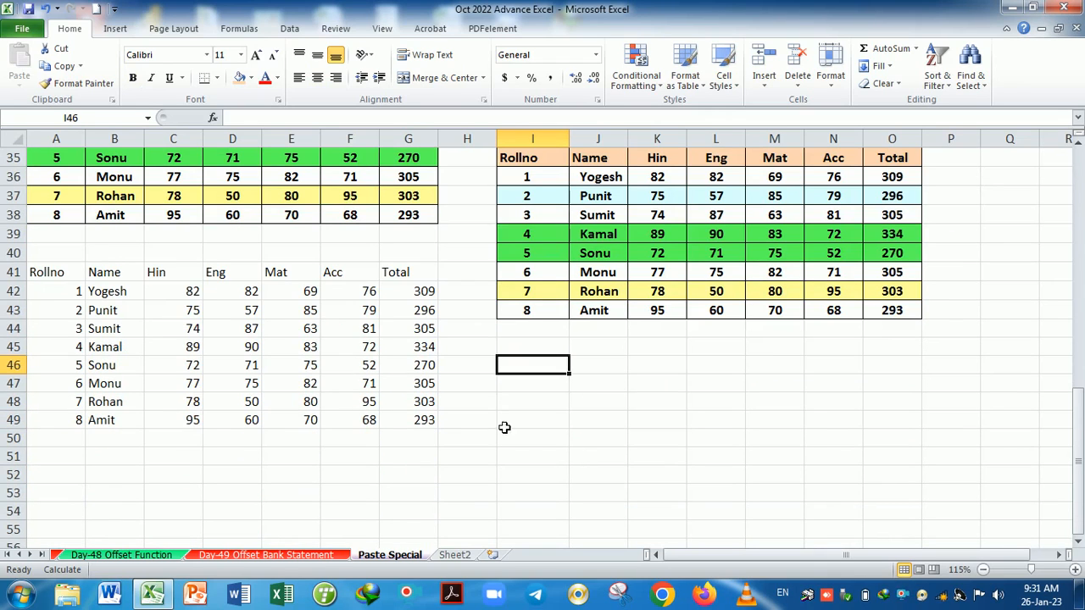
pyautogui.click(28, 9)
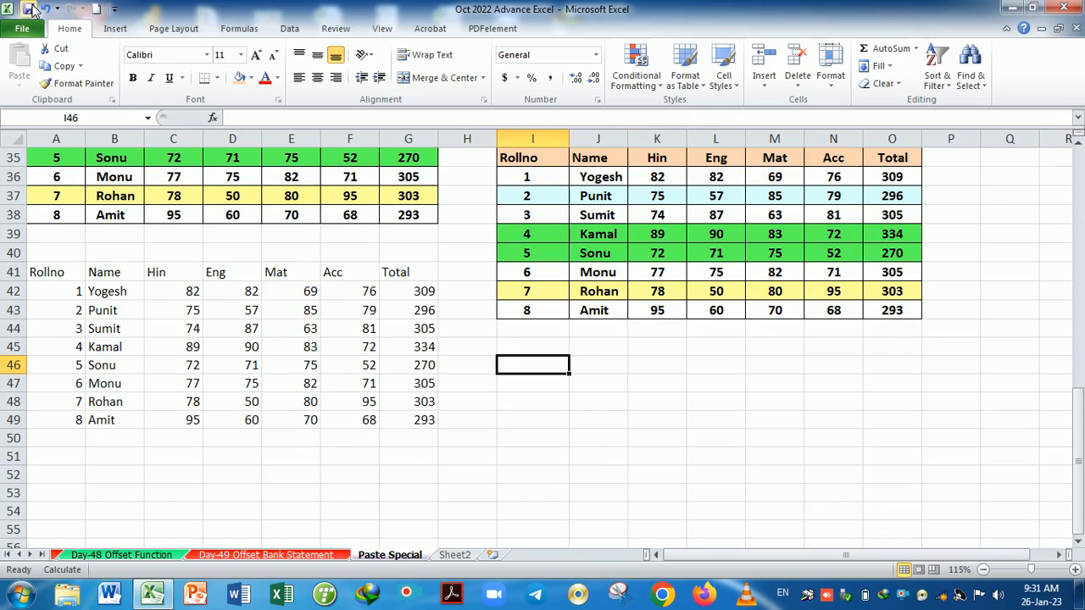
# - Copy the formatted marks table A30:G38 and paste it in full starting at cell A50
pyautogui.click(199, 273)
pyautogui.scroll(2, 212, 267)
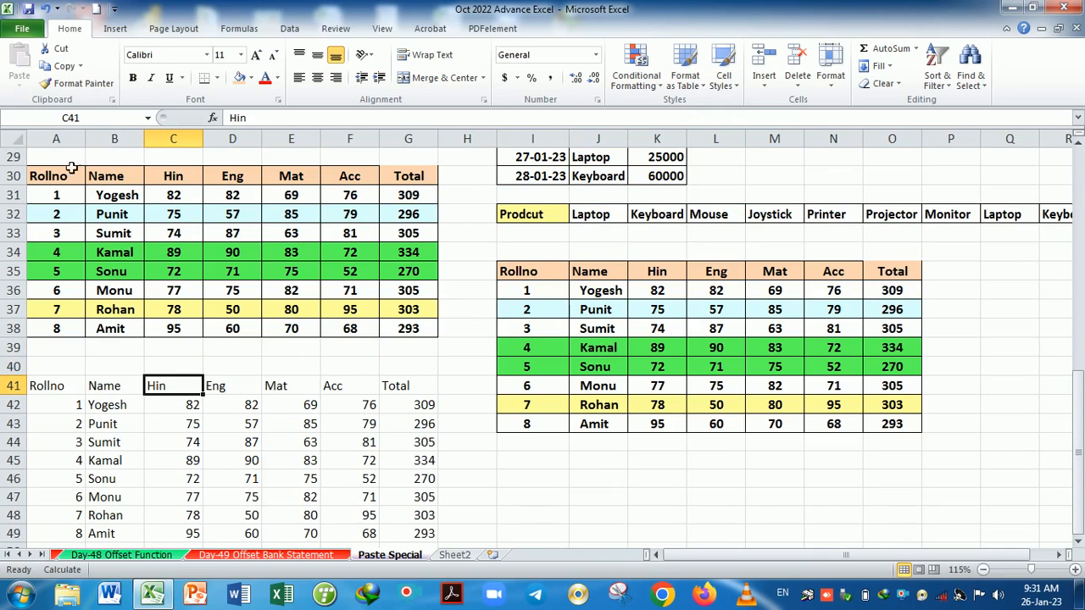
pyautogui.moveTo(63, 175); pyautogui.dragTo(417, 327)
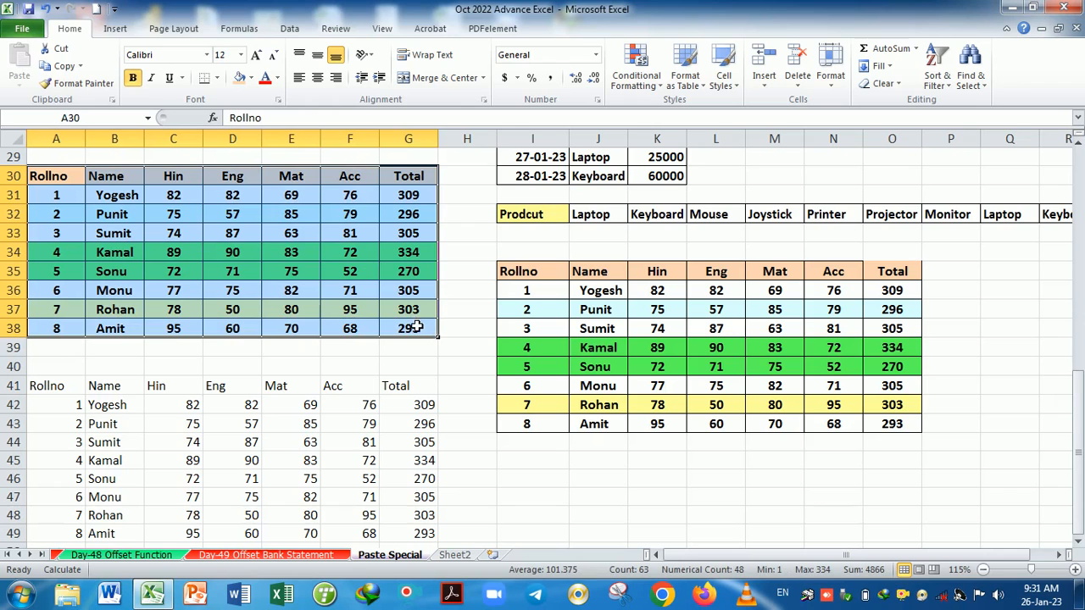
pyautogui.hotkey('ctrl', 'c')
pyautogui.scroll(-6, 398, 317)
pyautogui.scroll(-1, 372, 311)
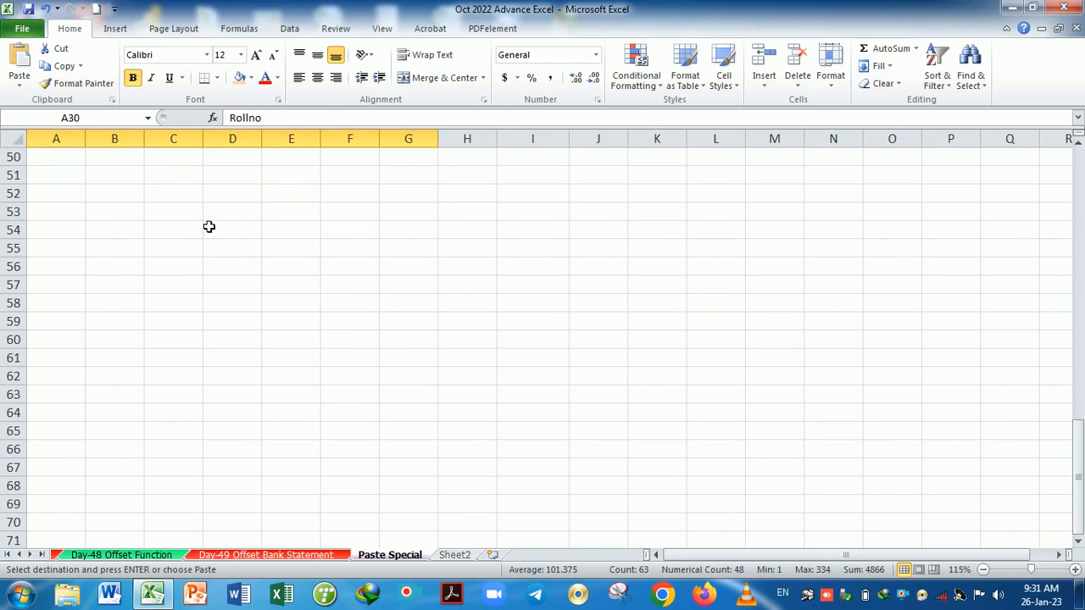
pyautogui.click(70, 161)
pyautogui.press('Return')
pyautogui.click(250, 372)
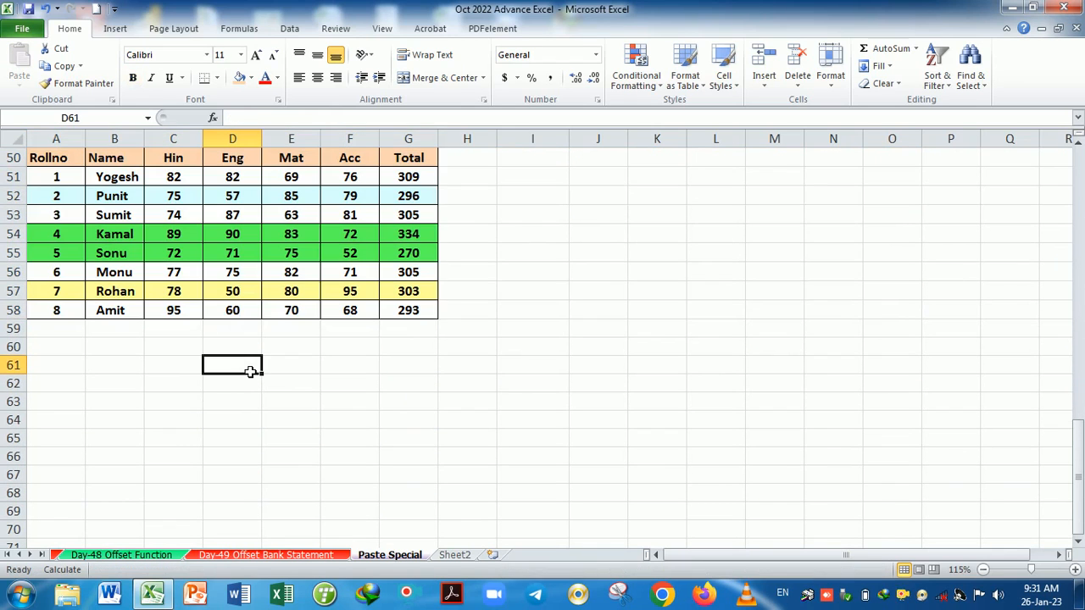
# - Copy the marks table A50:G58 and paste only its formatting, starting at cell I50
pyautogui.moveTo(68, 158); pyautogui.dragTo(400, 314)
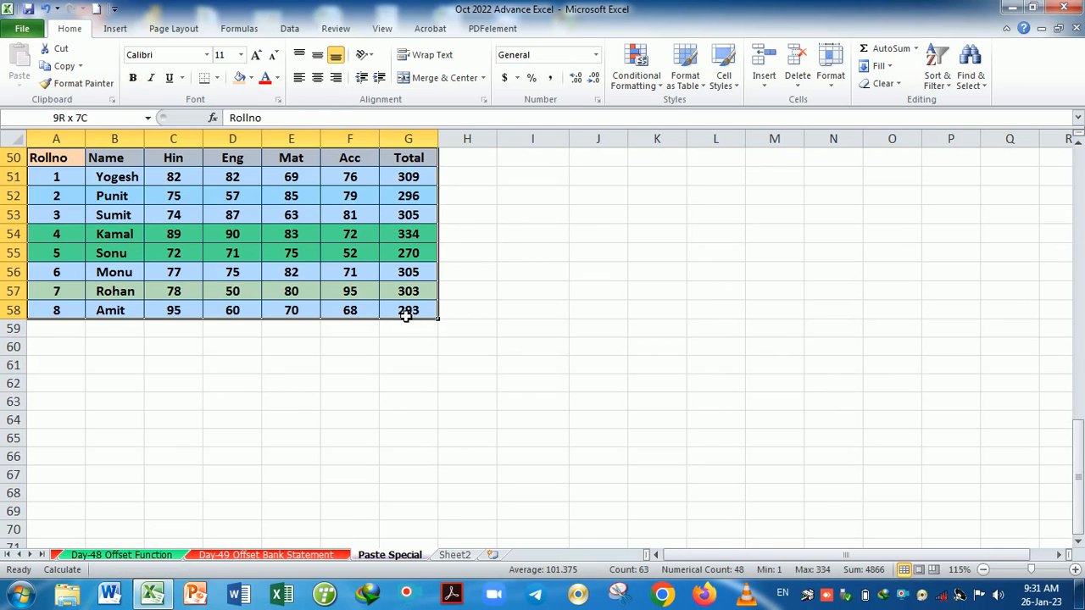
pyautogui.click(61, 66)
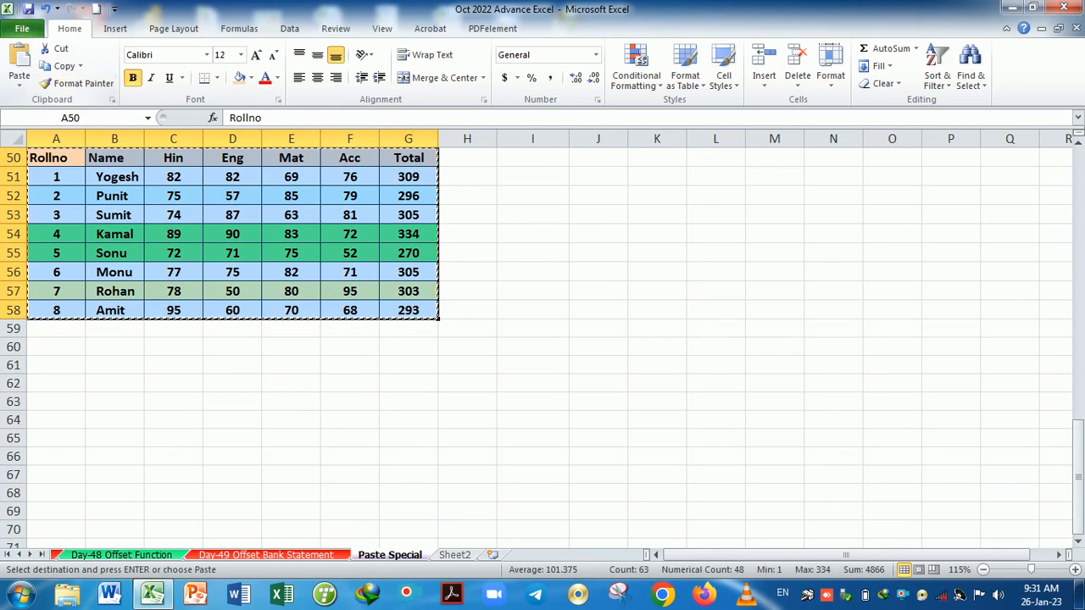
pyautogui.click(520, 159)
pyautogui.click(22, 87)
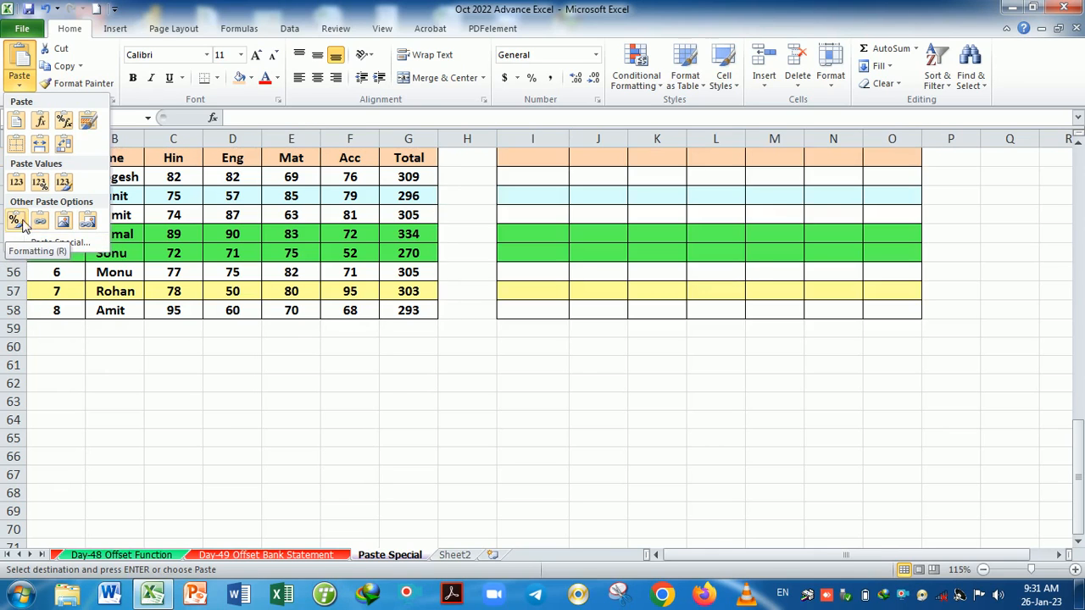
pyautogui.press('Escape')
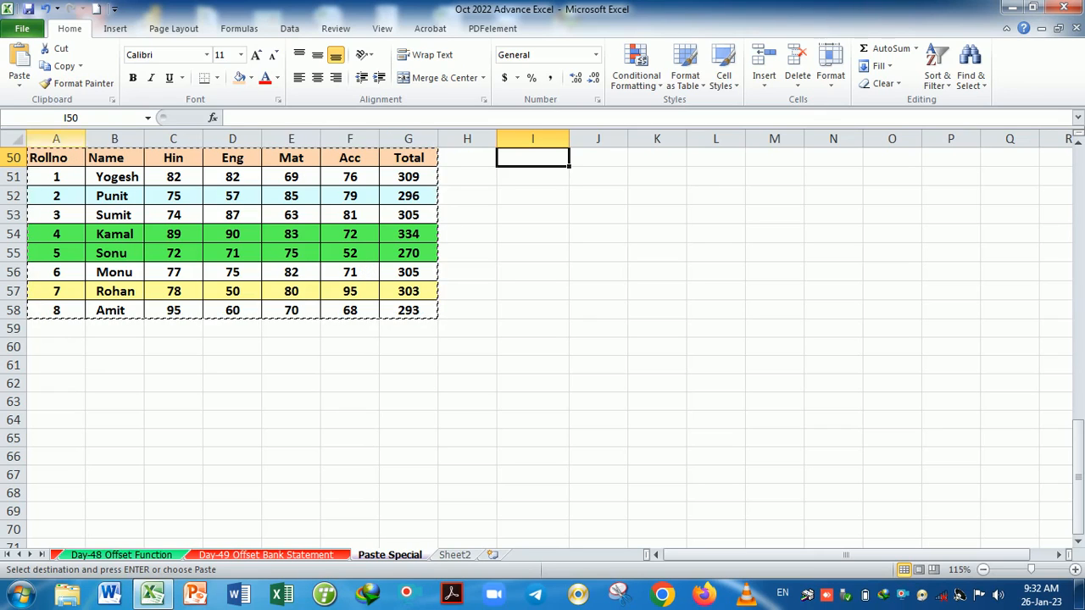
pyautogui.click(19, 80)
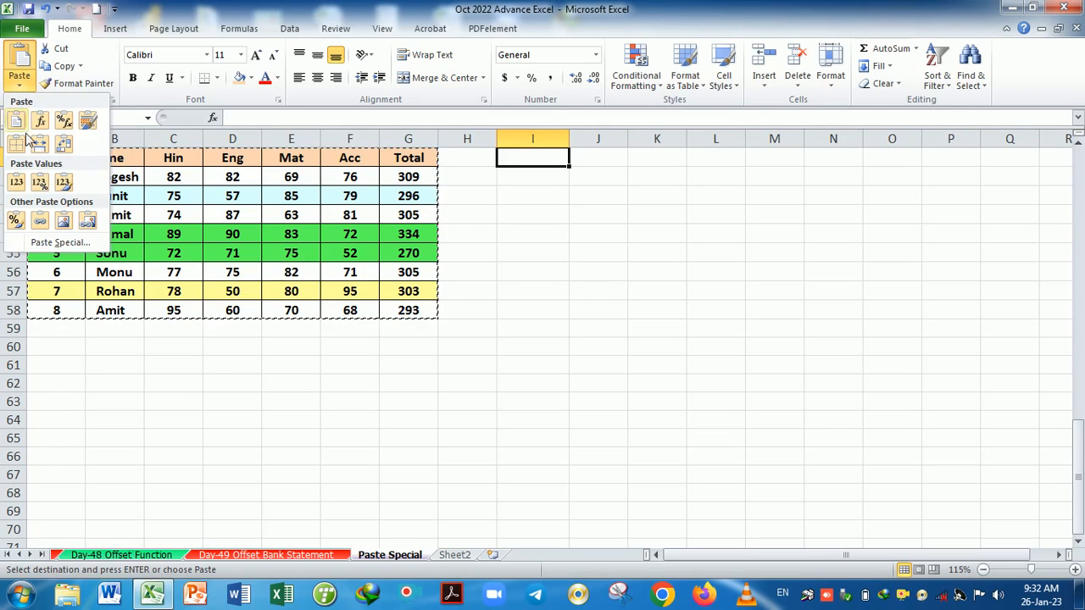
pyautogui.click(15, 220)
pyautogui.click(653, 407)
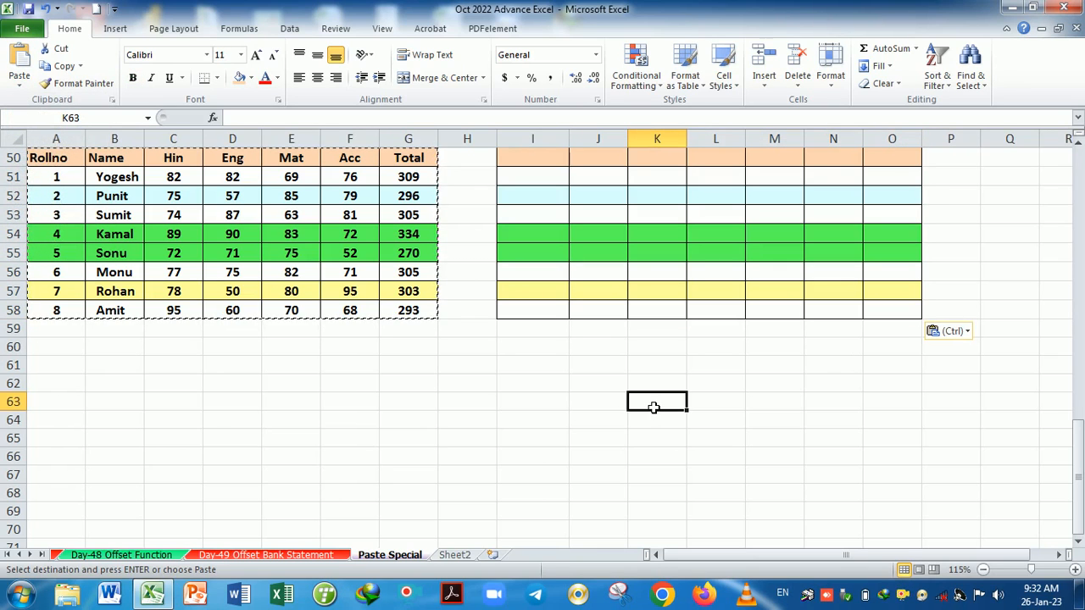
# - Paste the copied marks table A50:G58 as a link, starting at cell A60
pyautogui.click(51, 350)
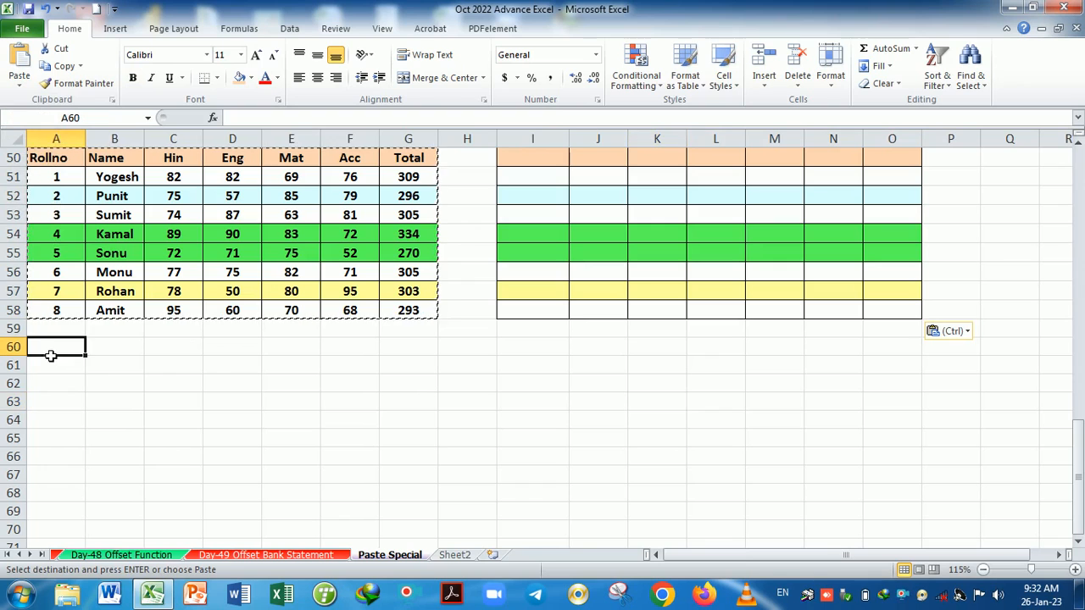
pyautogui.click(19, 84)
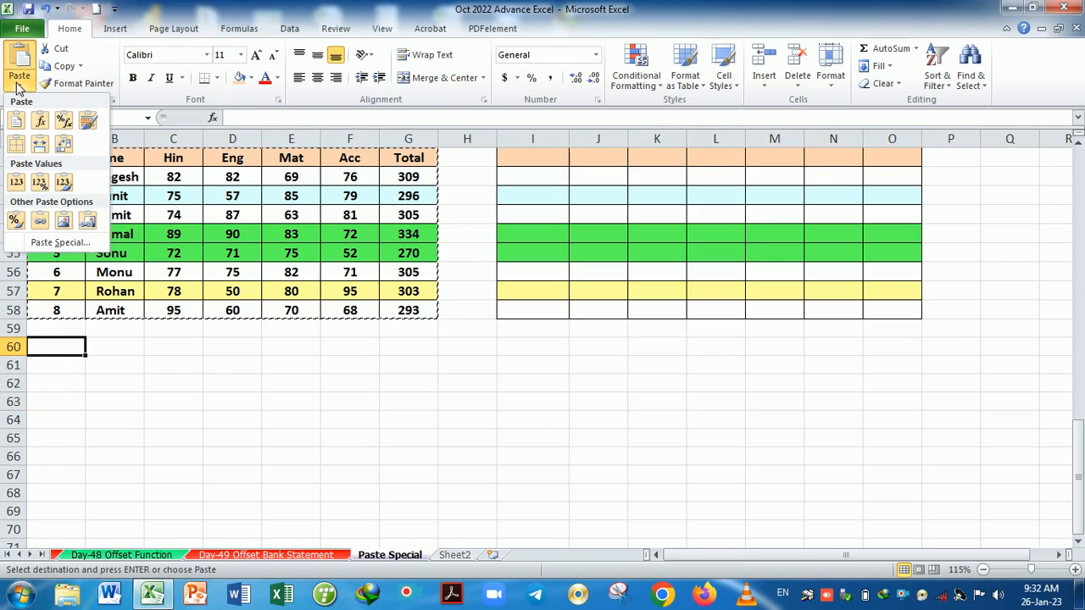
pyautogui.click(41, 222)
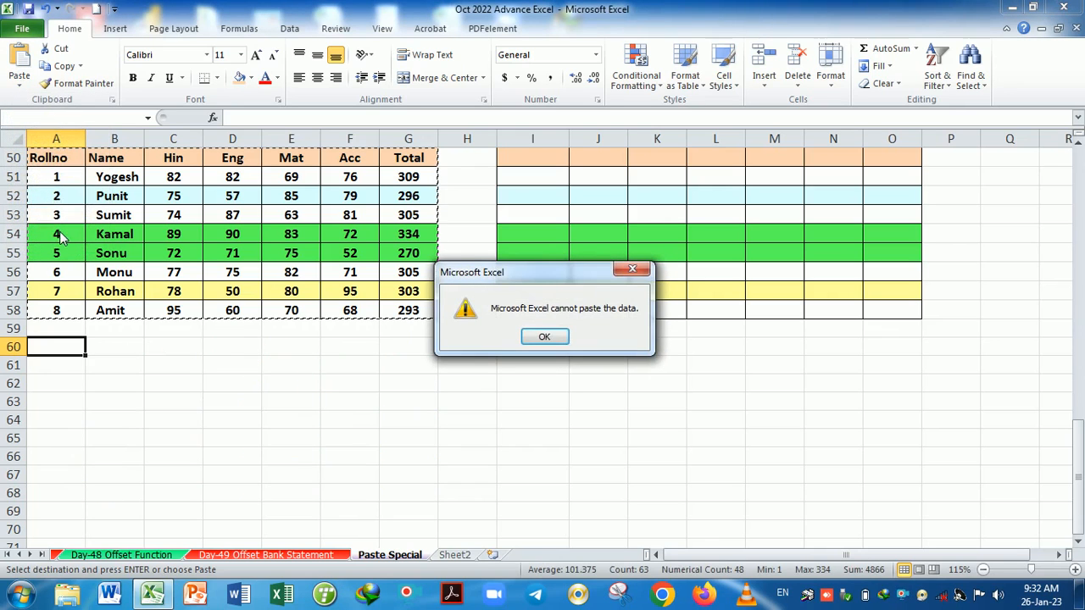
pyautogui.click(544, 338)
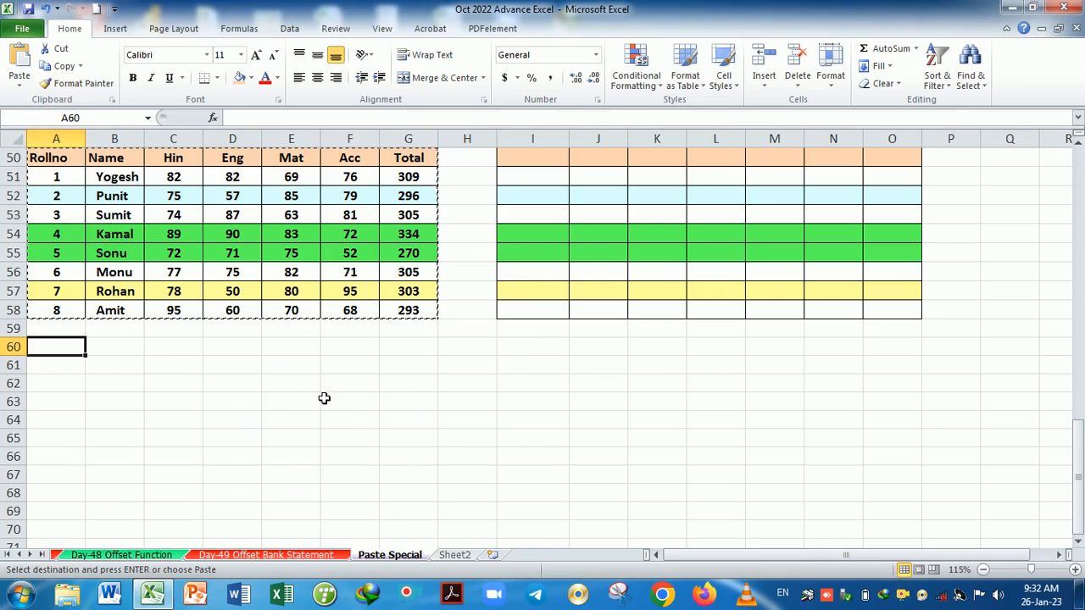
pyautogui.click(20, 84)
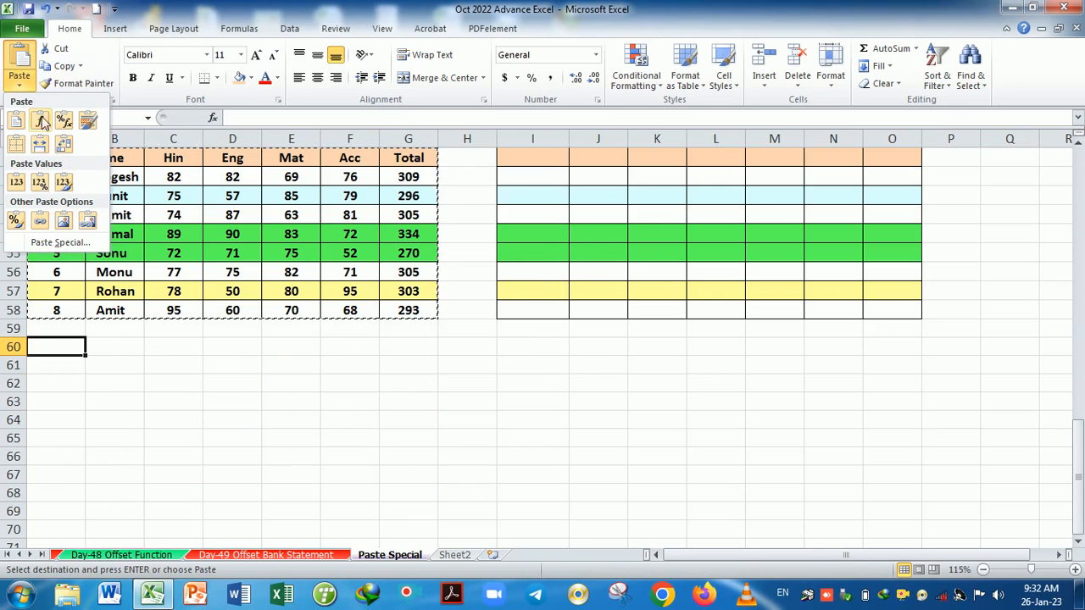
pyautogui.click(40, 221)
pyautogui.click(195, 412)
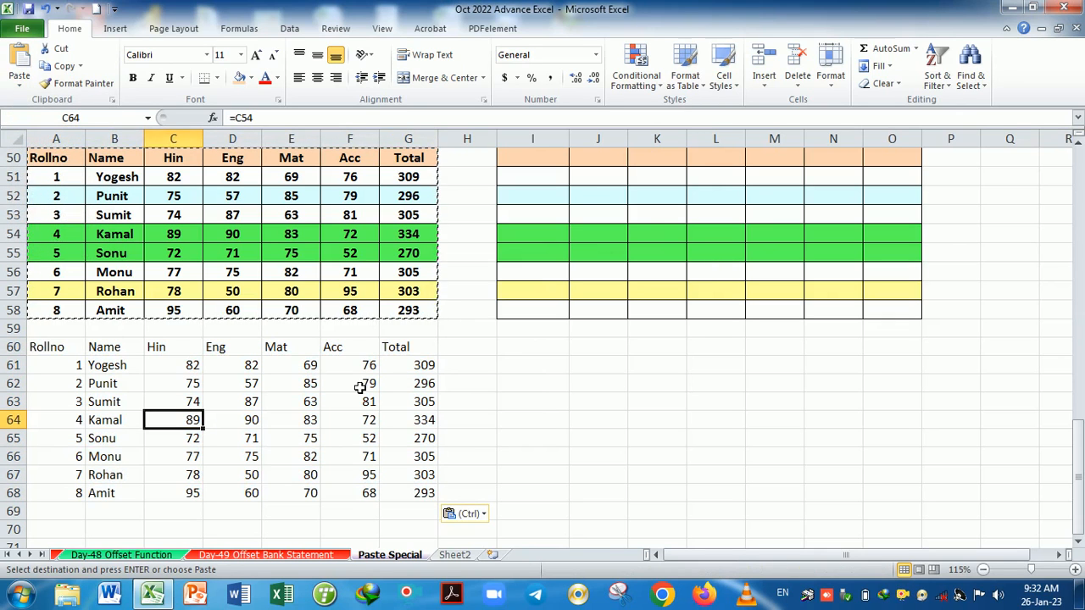
# - Examine the link formulas in the Total, Mat and Eng cells of the pasted table A60:G68
pyautogui.click(547, 402)
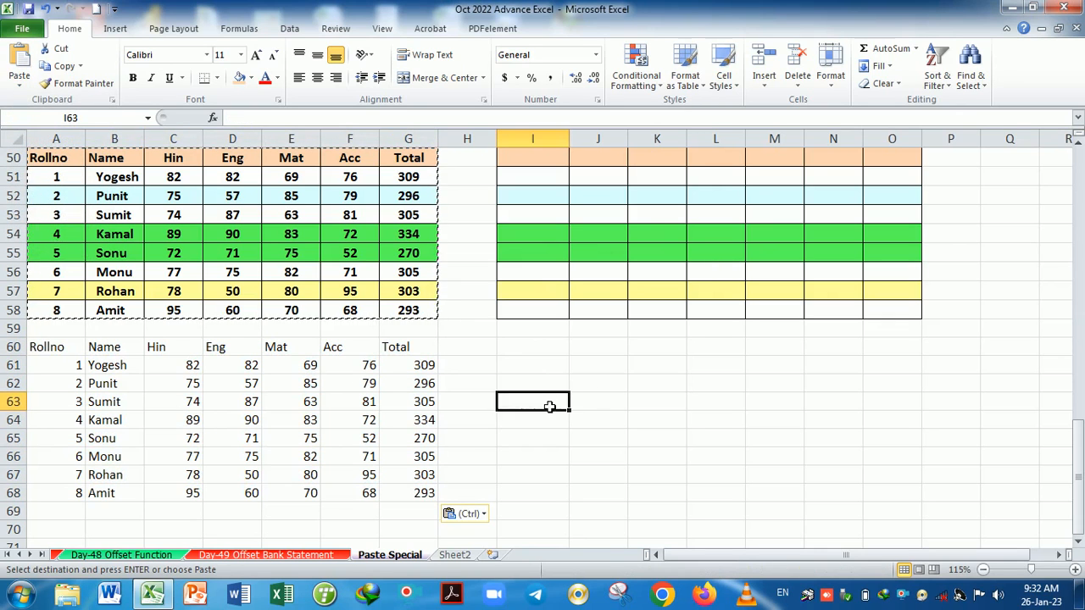
pyautogui.click(416, 373)
pyautogui.click(429, 406)
pyautogui.press('Escape')
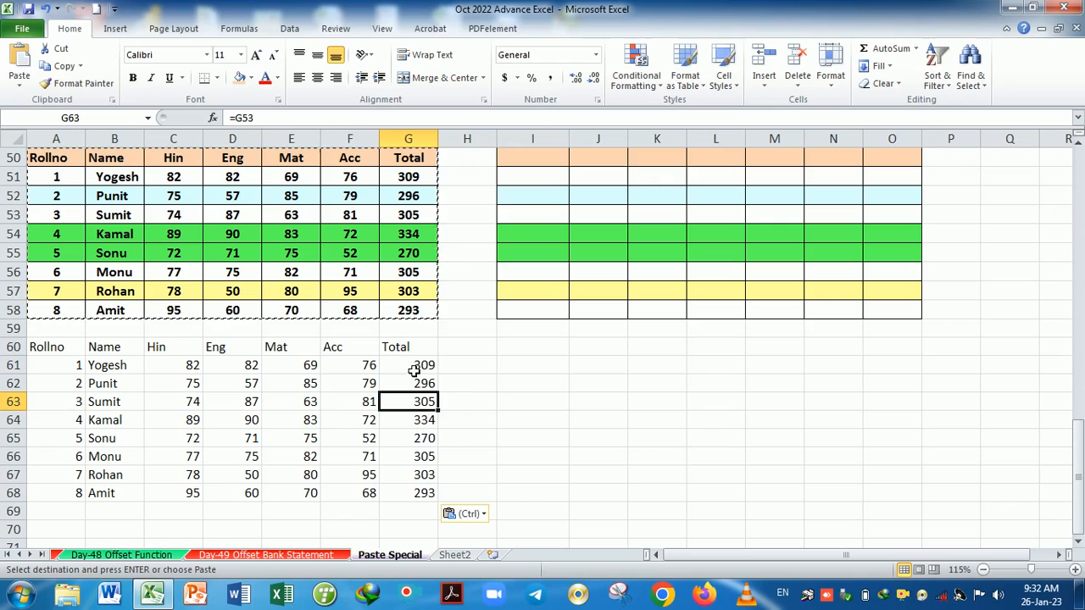
pyautogui.doubleClick(414, 369)
pyautogui.press('Return')
pyautogui.click(417, 420)
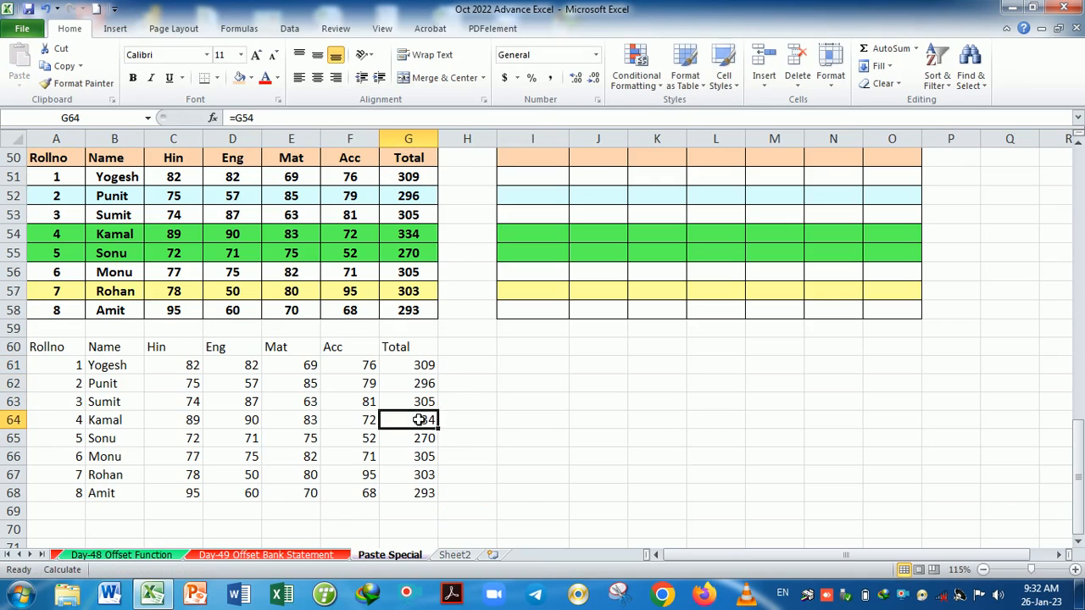
pyautogui.doubleClick(417, 420)
pyautogui.press('Return')
pyautogui.doubleClick(280, 417)
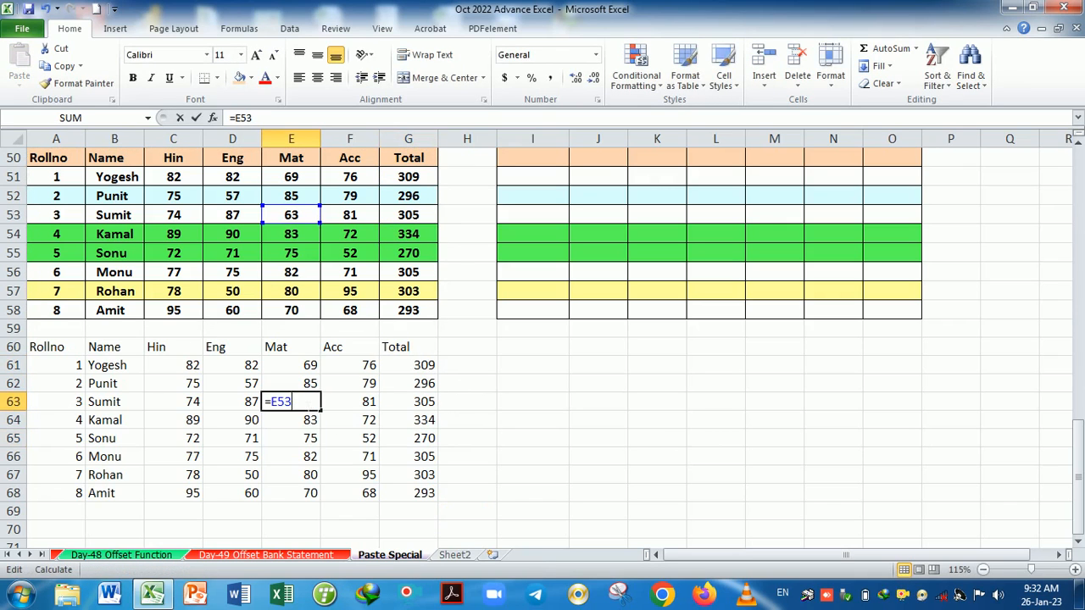
pyautogui.press('Escape')
pyautogui.click(234, 407)
pyautogui.doubleClick(234, 408)
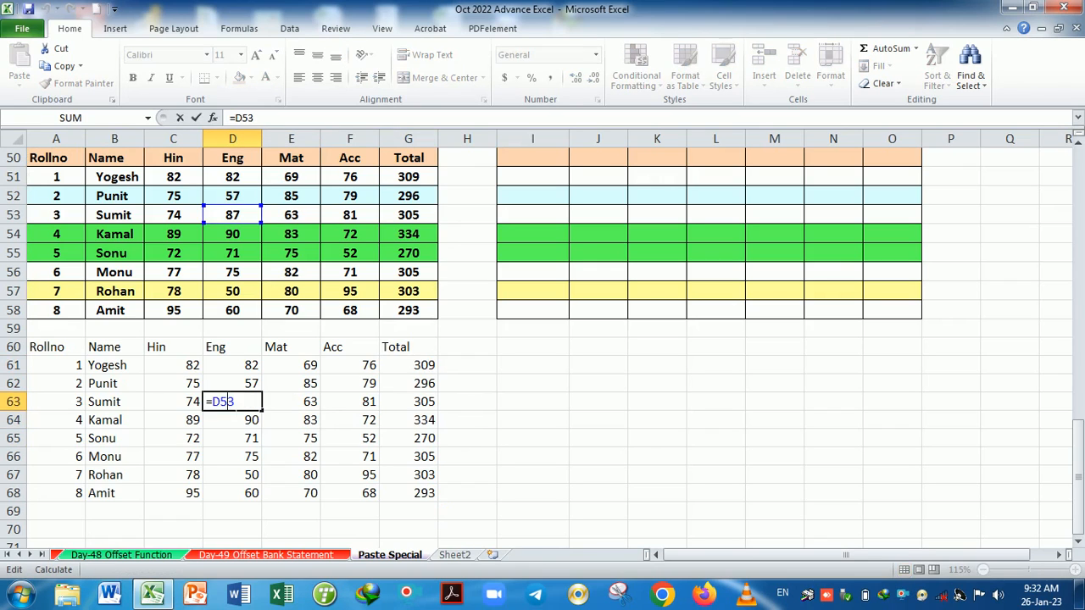
pyautogui.press('Return')
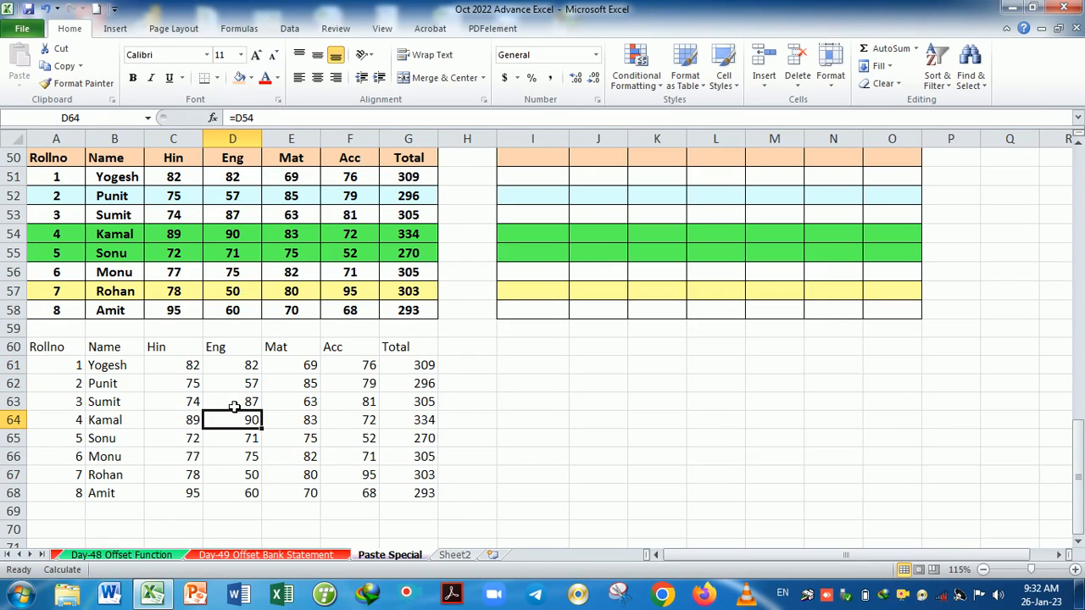
# - Set the first student's total in cell G51 of the source table to 400
pyautogui.click(412, 178)
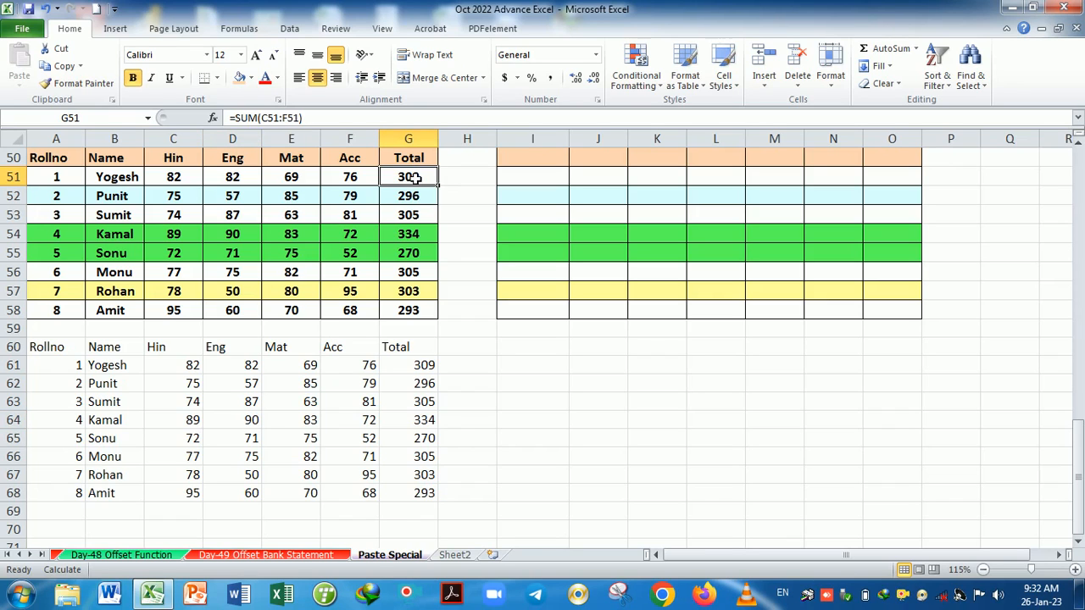
pyautogui.write('400')
pyautogui.press('Return')
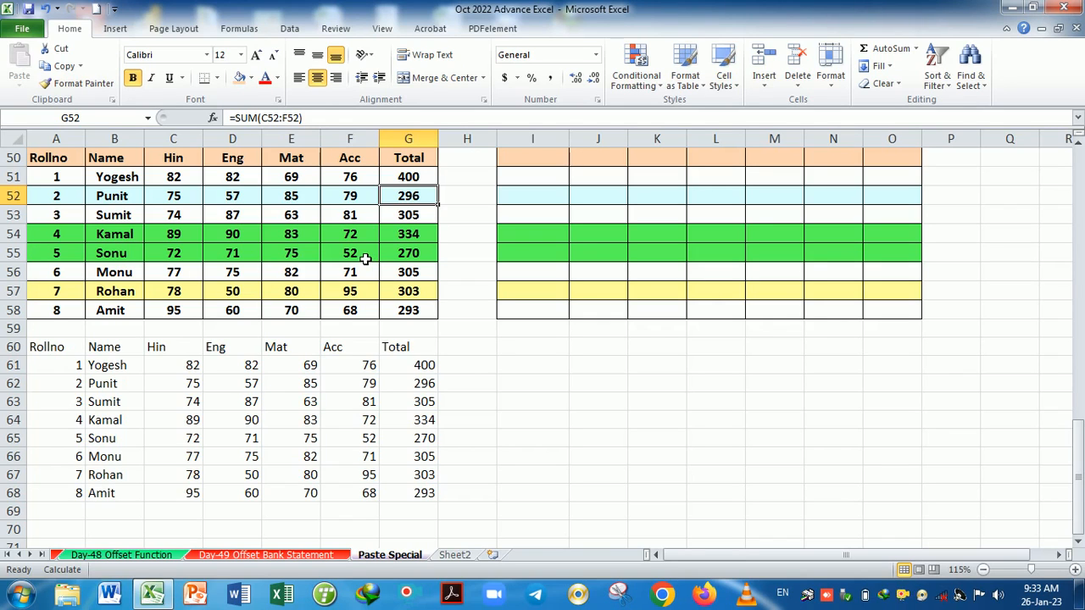
# - Clear the linked table A60:G68 and enter the formula =A50 in cell A60
pyautogui.moveTo(67, 354); pyautogui.dragTo(431, 504)
pyautogui.press('Delete')
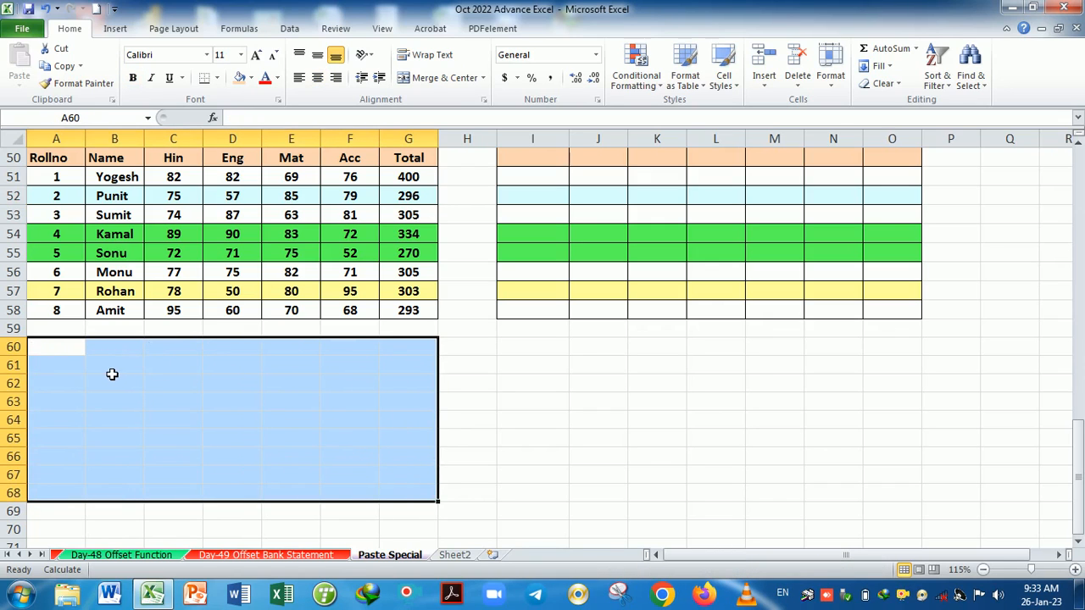
pyautogui.write('=')
pyautogui.click(68, 165)
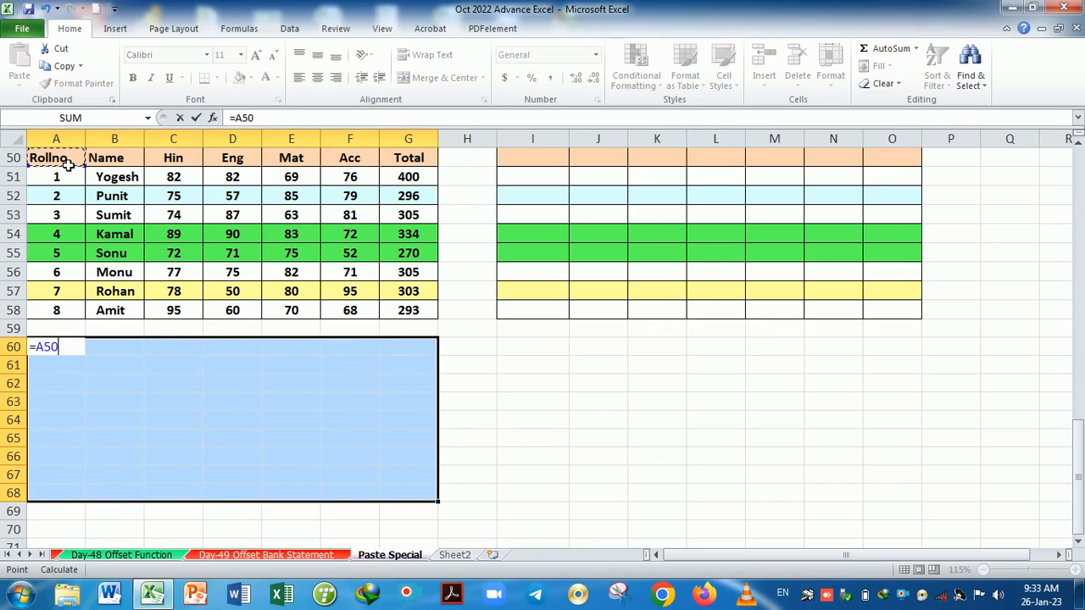
pyautogui.press('Return')
pyautogui.click(73, 351)
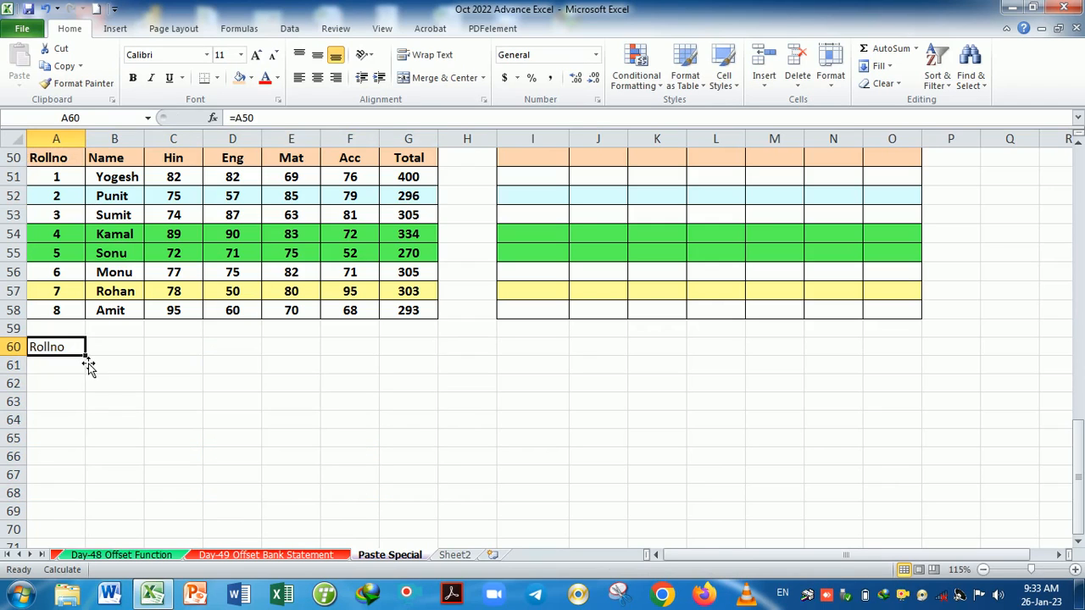
# - Fill the formula in A60 across to column G and down to row 68
pyautogui.moveTo(90, 354); pyautogui.dragTo(395, 392)
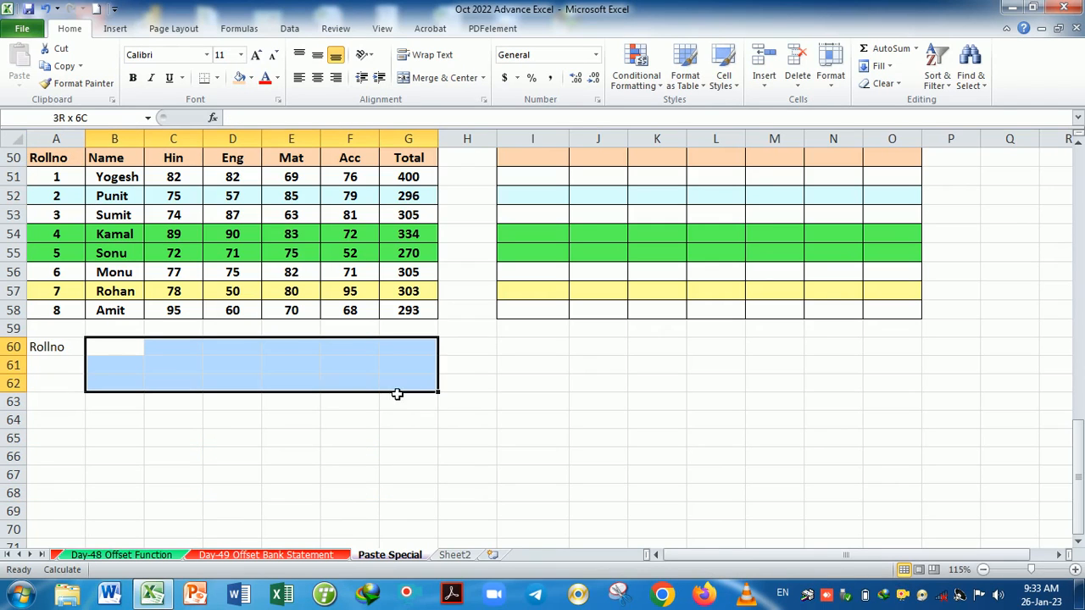
pyautogui.click(80, 347)
pyautogui.moveTo(82, 363); pyautogui.dragTo(373, 366)
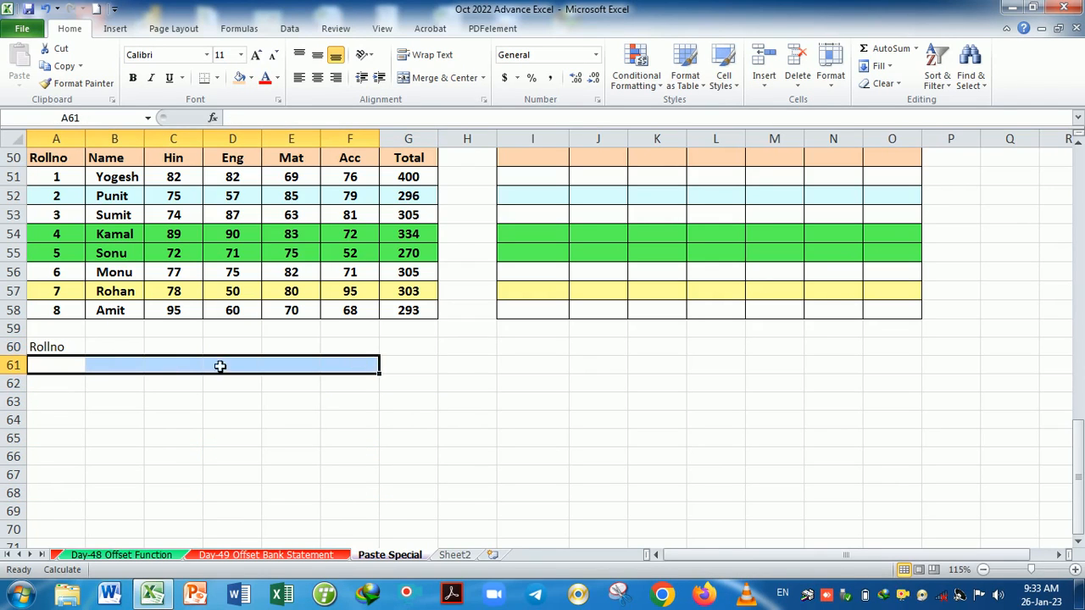
pyautogui.click(74, 344)
pyautogui.moveTo(93, 361); pyautogui.dragTo(446, 513)
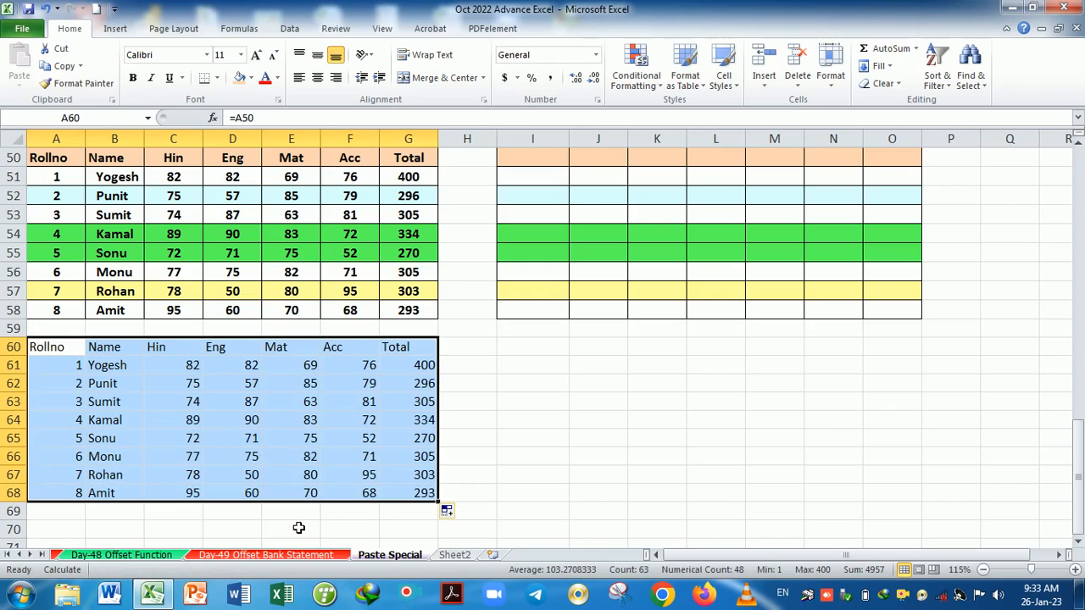
pyautogui.click(249, 526)
pyautogui.click(196, 460)
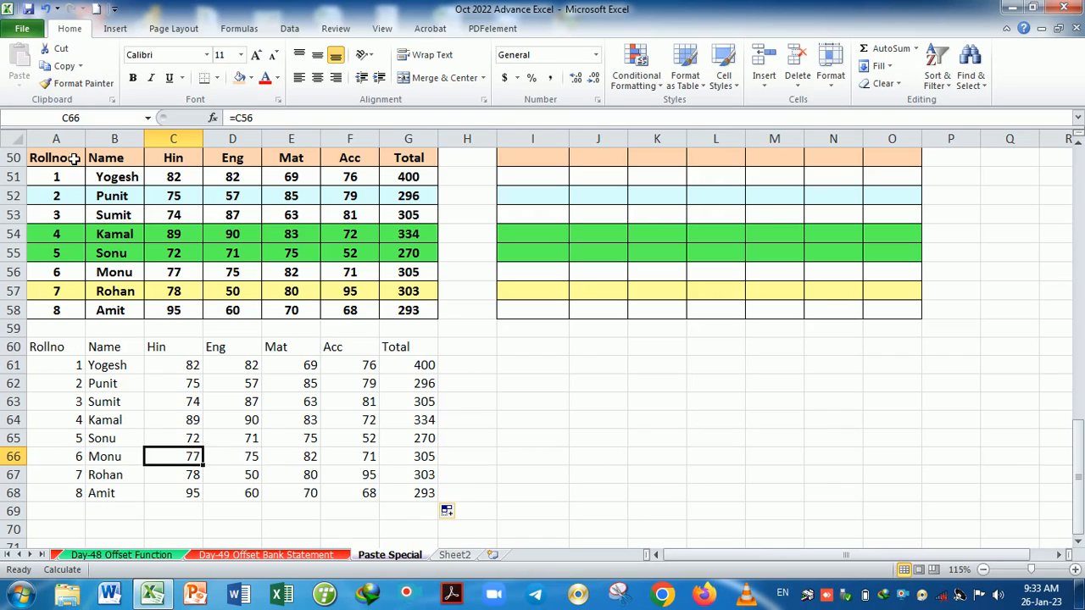
# - Copy the marks table A50:G58 and paste it as a picture at cell I60
pyautogui.moveTo(86, 158); pyautogui.dragTo(419, 315)
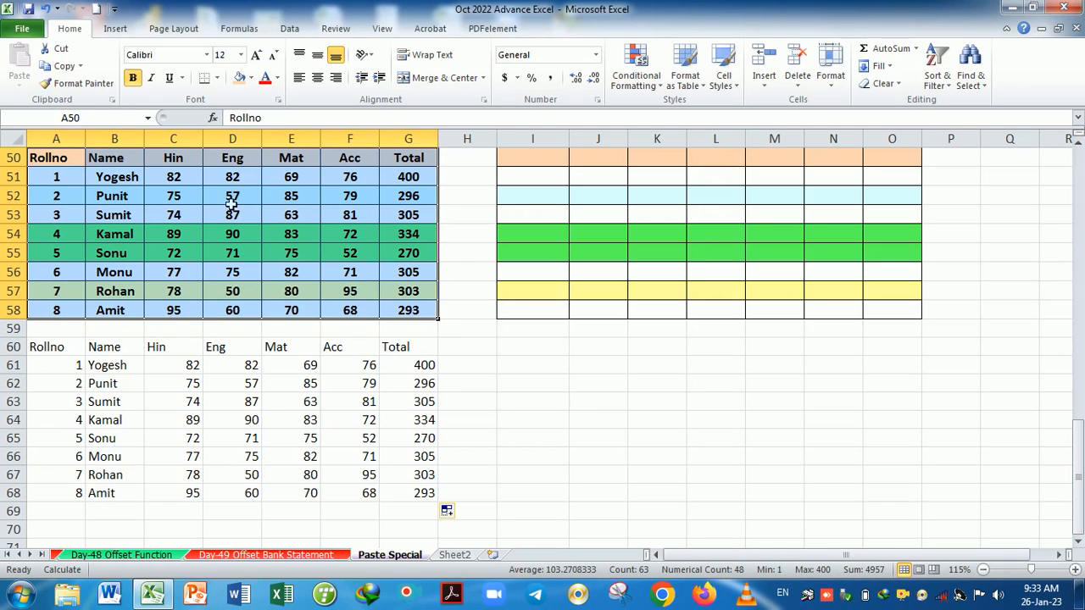
pyautogui.click(65, 65)
pyautogui.click(514, 349)
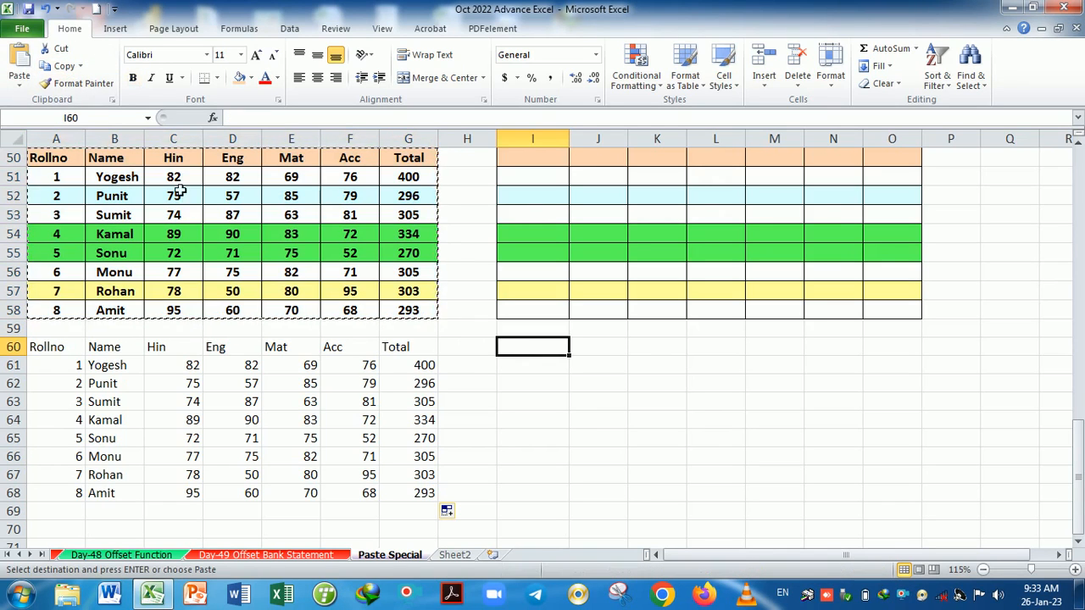
pyautogui.click(13, 86)
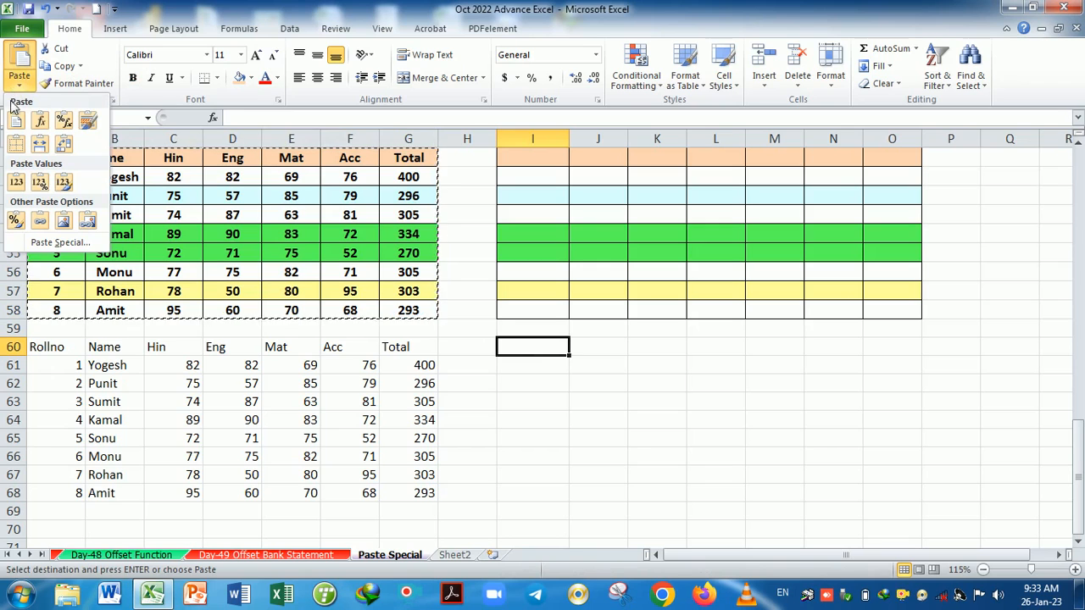
pyautogui.click(65, 222)
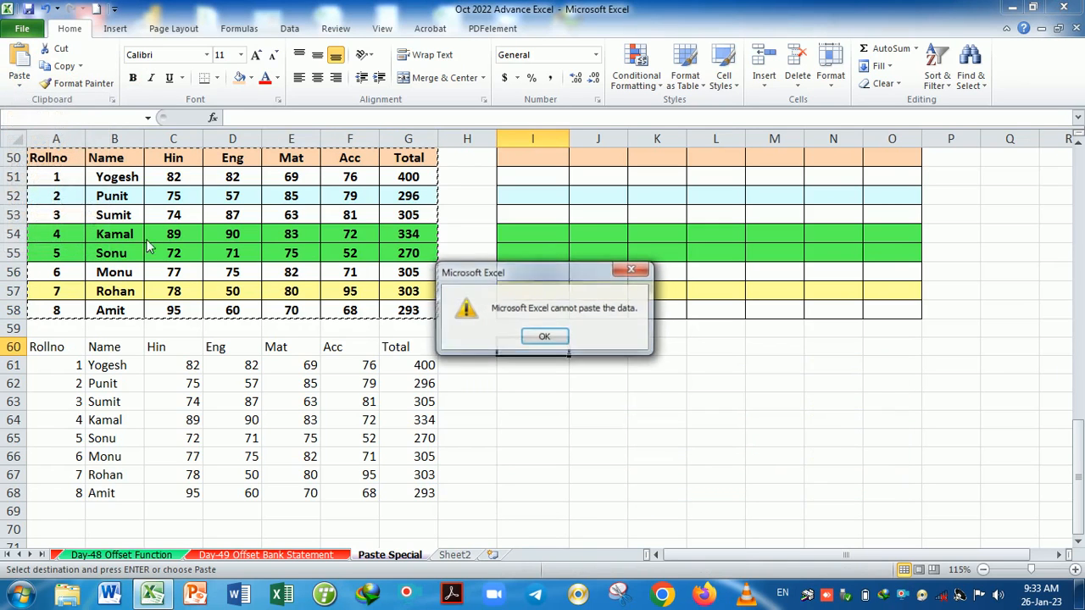
pyautogui.click(551, 337)
pyautogui.moveTo(634, 407); pyautogui.dragTo(616, 383)
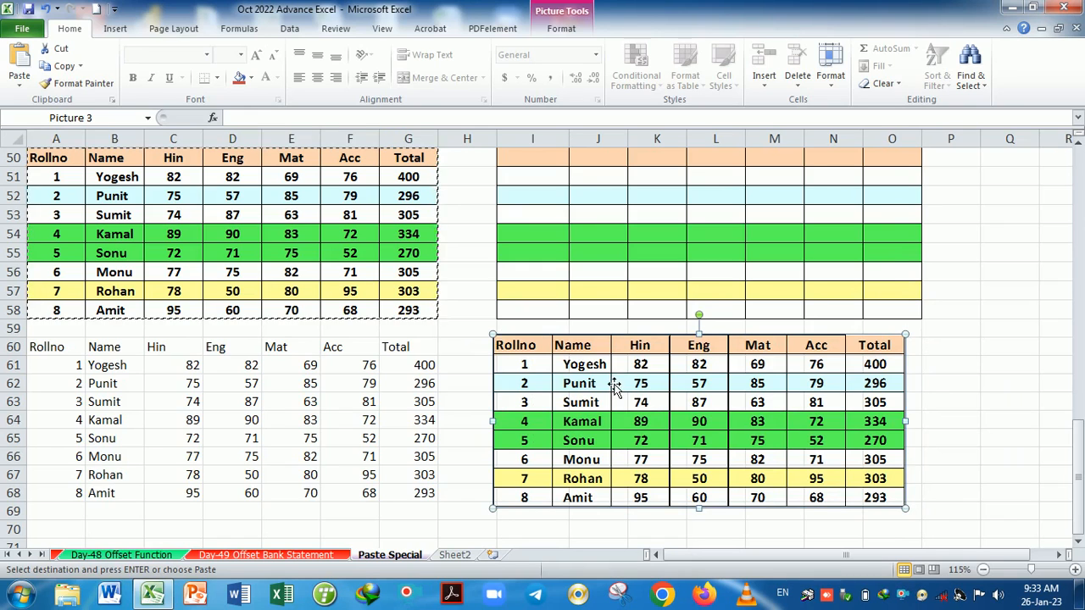
# - Delete the pasted picture and paste the copied marks table as a linked picture at cell I60
pyautogui.press('Delete')
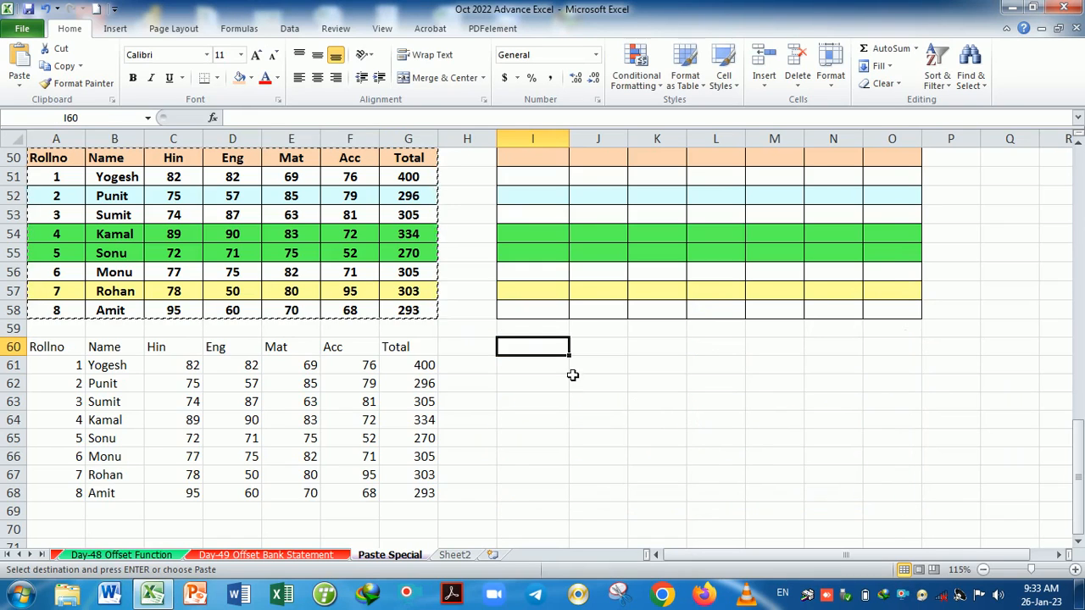
pyautogui.click(20, 83)
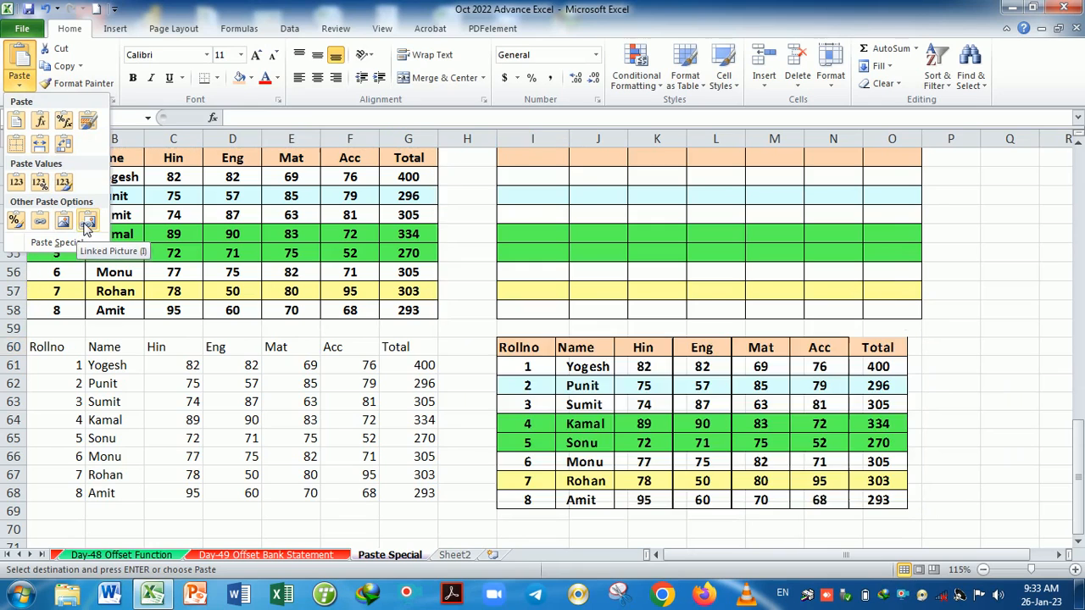
pyautogui.click(88, 222)
pyautogui.click(562, 339)
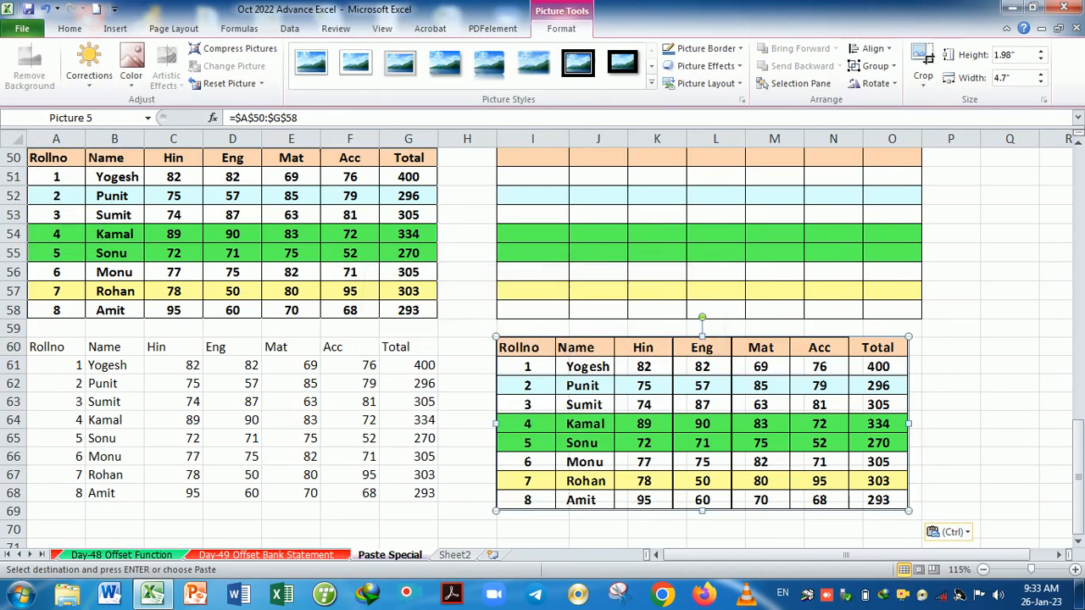
pyautogui.moveTo(597, 406)
pyautogui.mouseDown()
pyautogui.moveTo(627, 407)
pyautogui.moveTo(599, 408)
pyautogui.mouseUp()
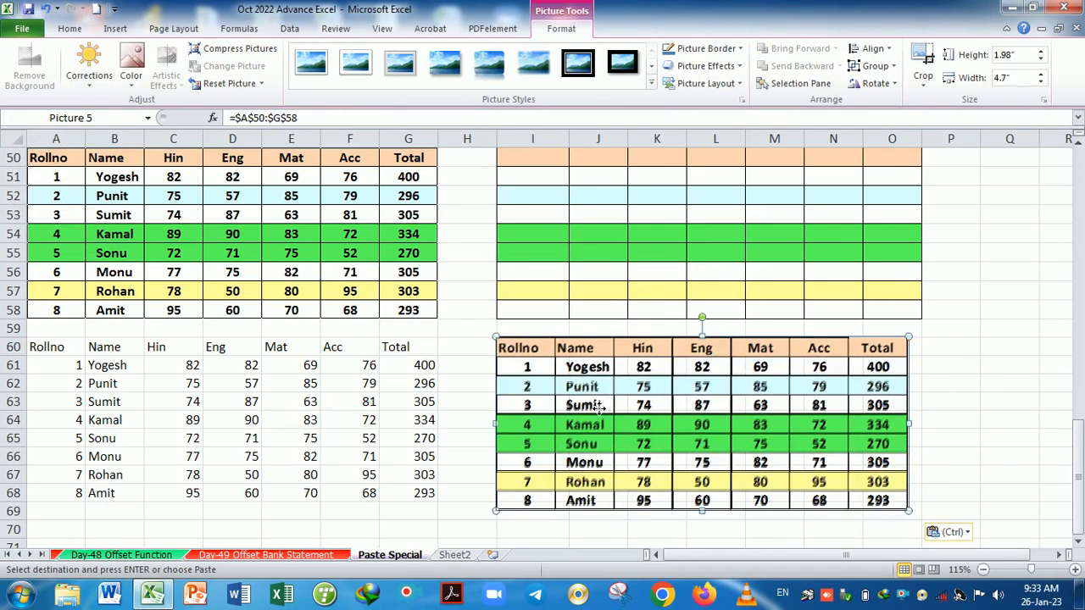
pyautogui.click(373, 292)
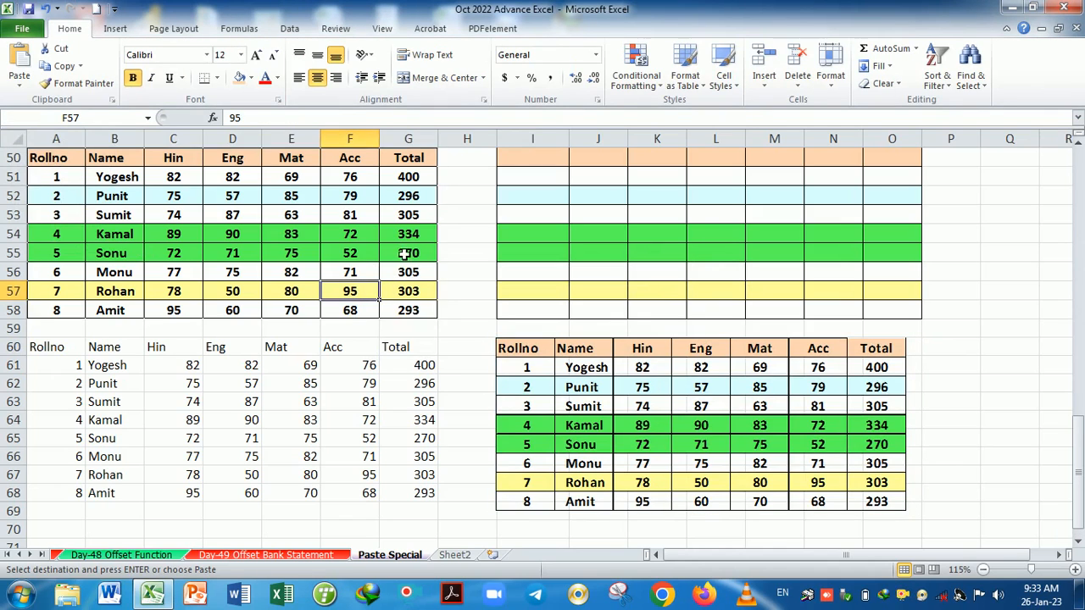
pyautogui.click(476, 239)
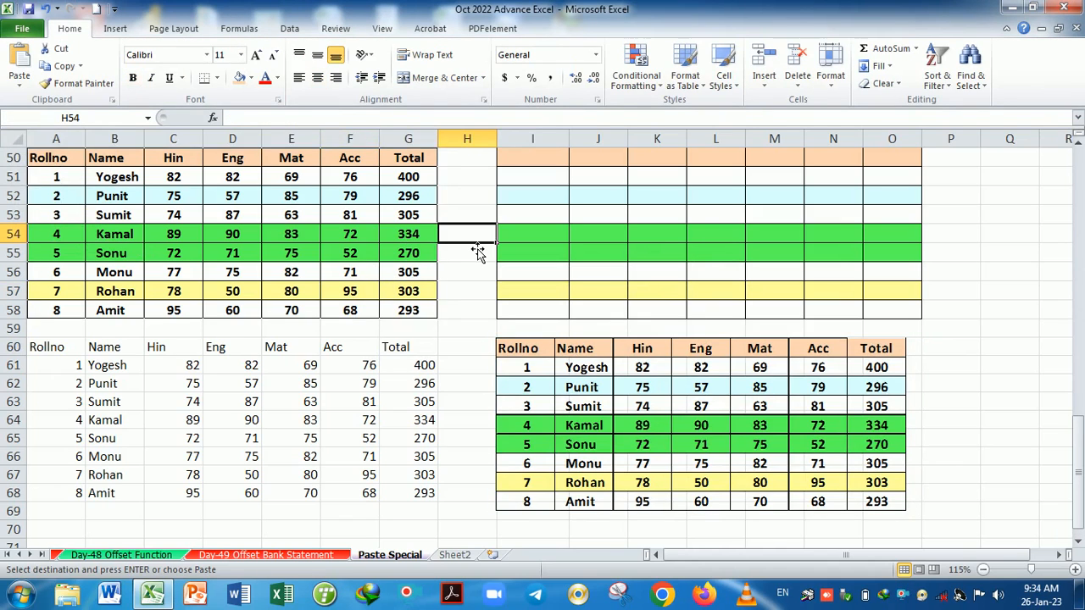
pyautogui.click(410, 239)
pyautogui.click(490, 278)
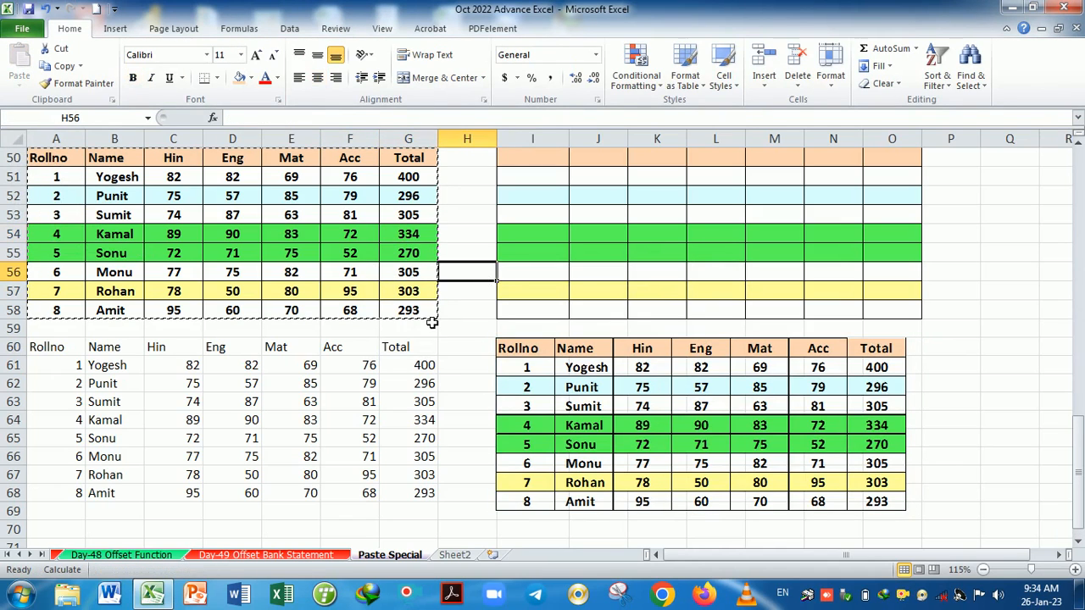
pyautogui.click(359, 315)
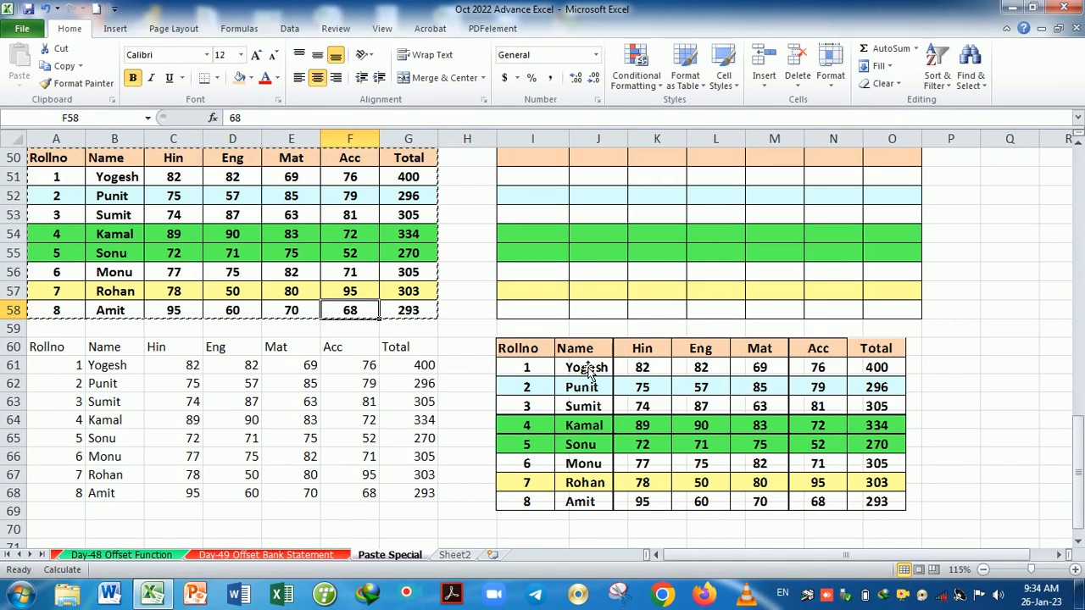
# - Set the Acc mark in cell F58 to 70 and shift the linked table picture so its edge lines up with column O
pyautogui.write('70')
pyautogui.press('Return')
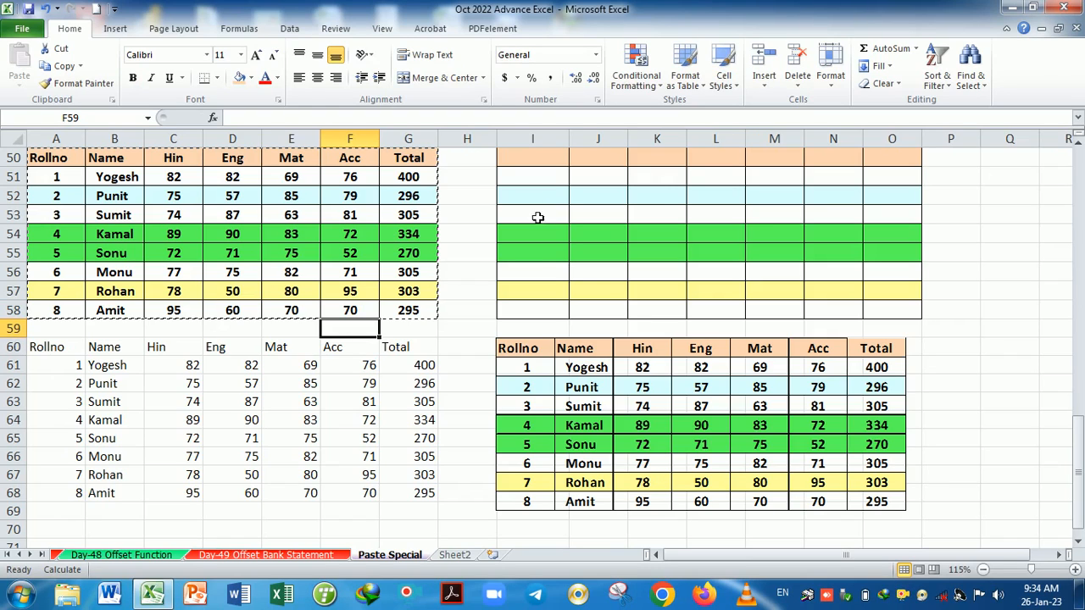
pyautogui.click(692, 375)
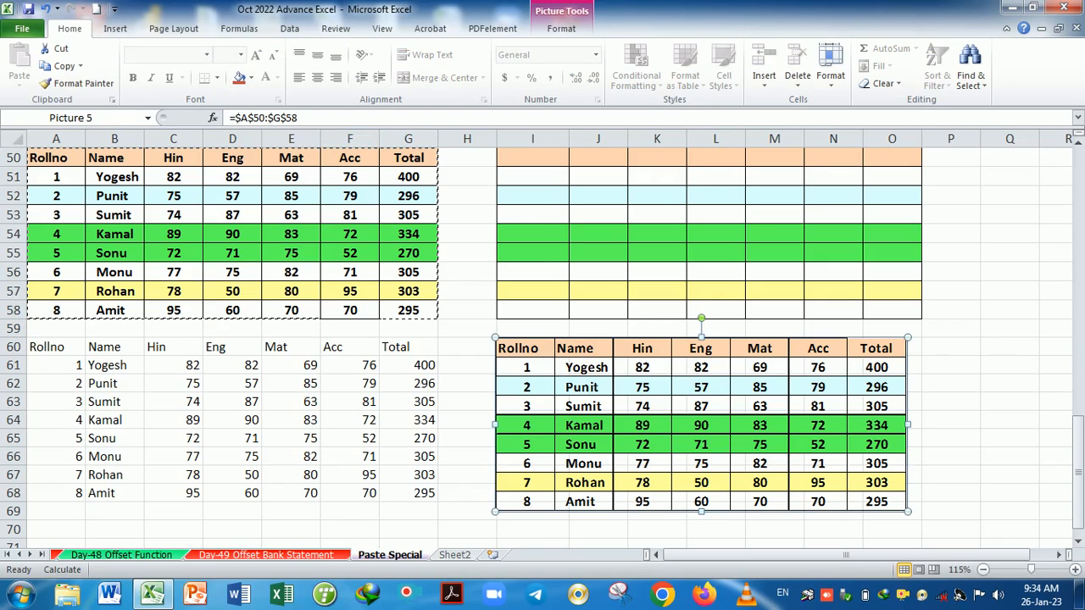
pyautogui.moveTo(683, 374); pyautogui.dragTo(693, 374)
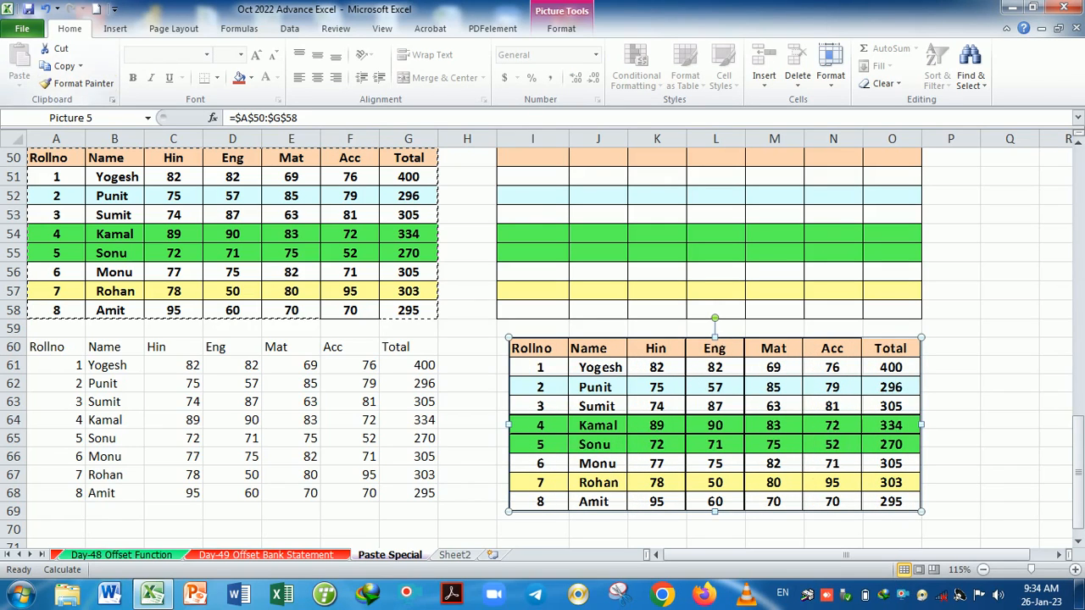
pyautogui.click(488, 423)
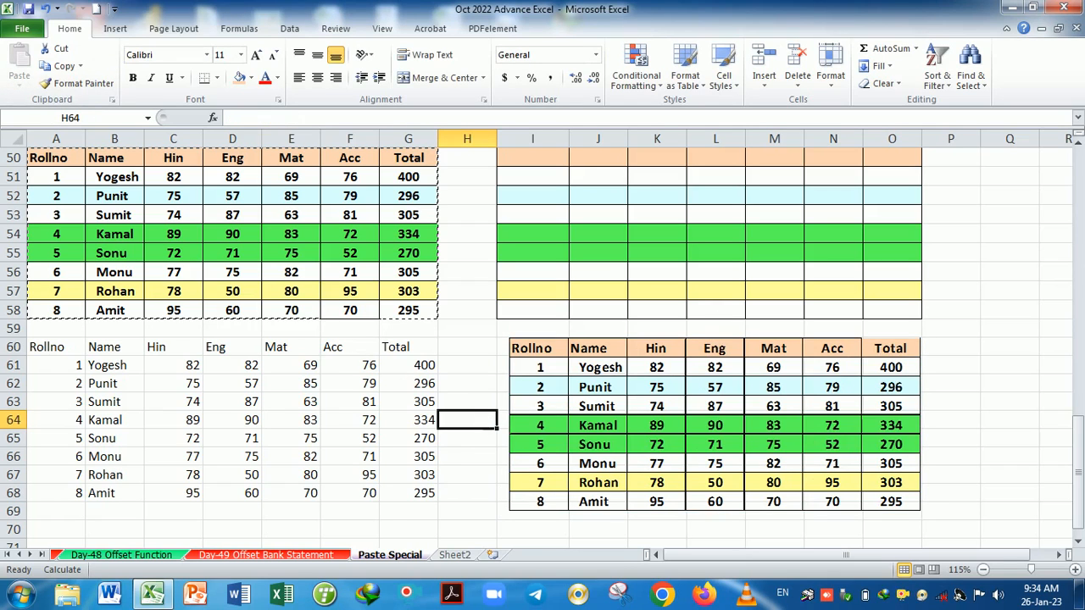
pyautogui.click(464, 385)
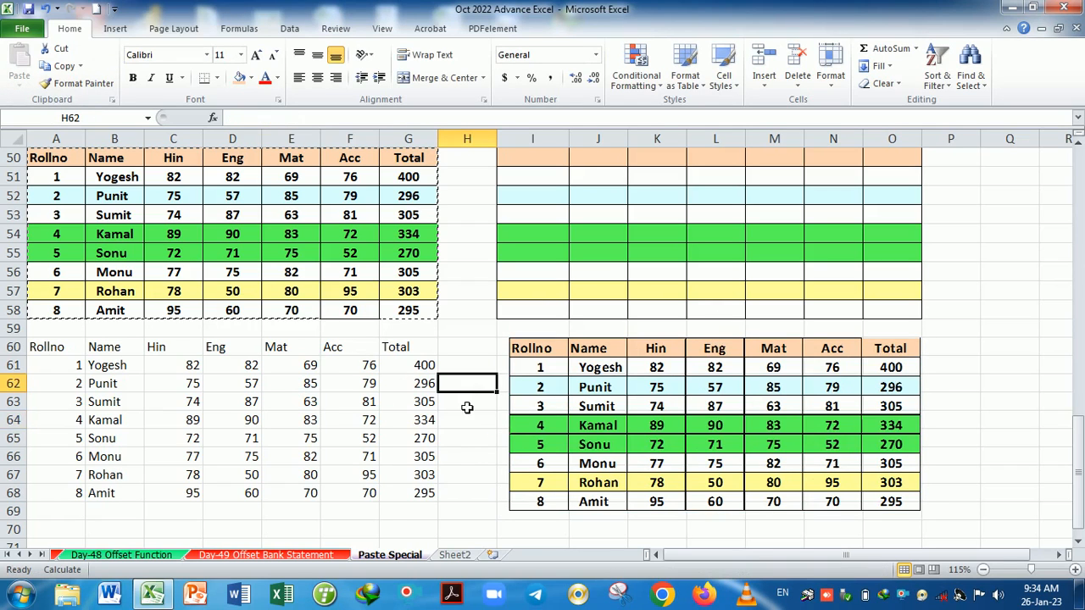
# - Copy the formatted marks table in A50:G58 and paste it starting at cell A71
pyautogui.scroll(-2, 467, 407)
pyautogui.scroll(-3, 115, 422)
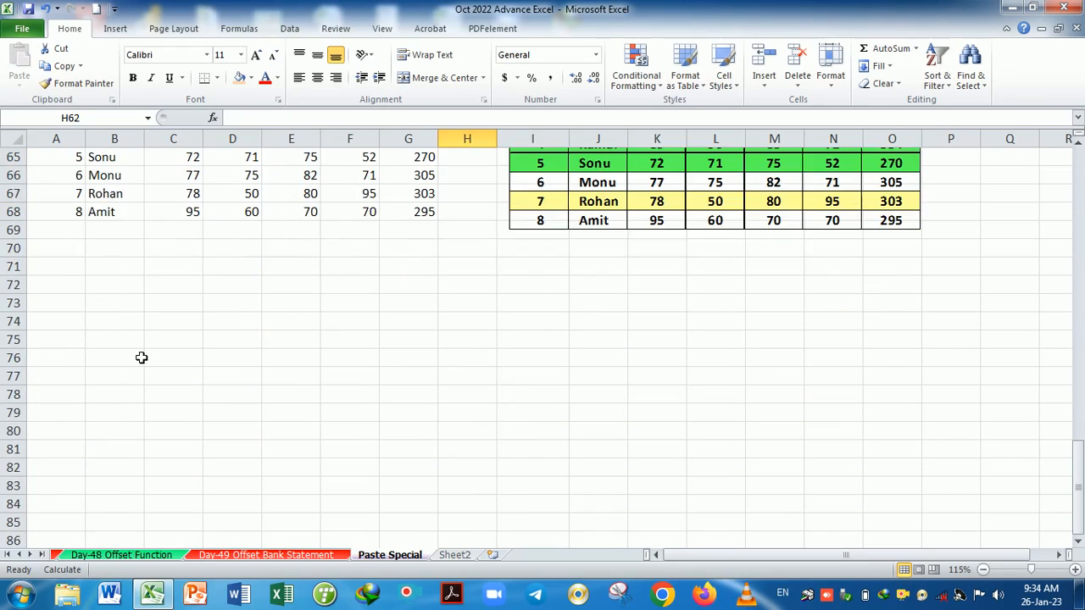
pyautogui.scroll(5, 204, 356)
pyautogui.scroll(2, 204, 356)
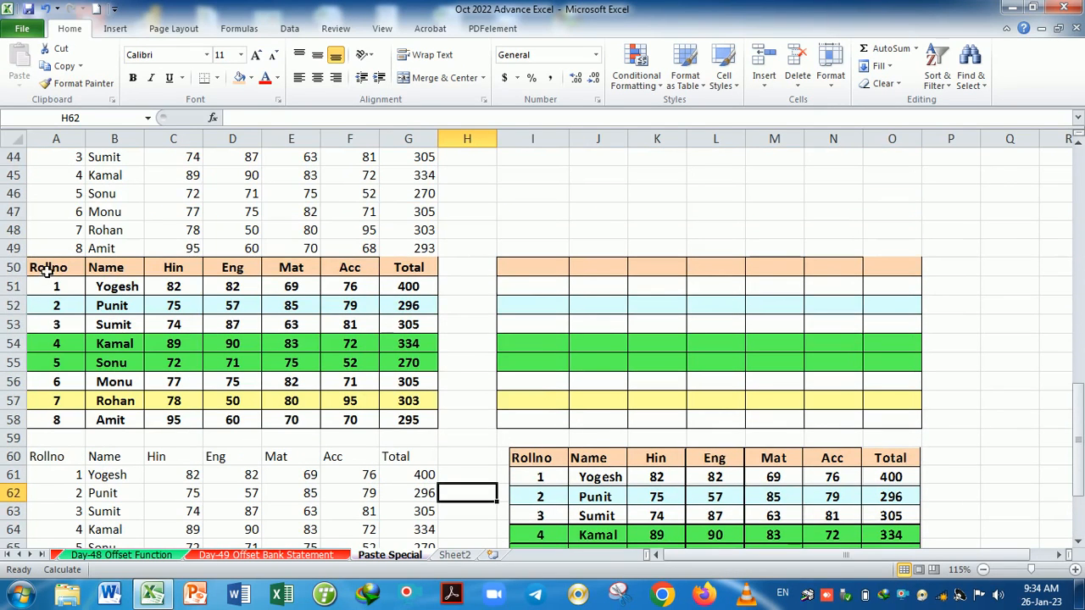
pyautogui.moveTo(47, 269); pyautogui.dragTo(408, 421)
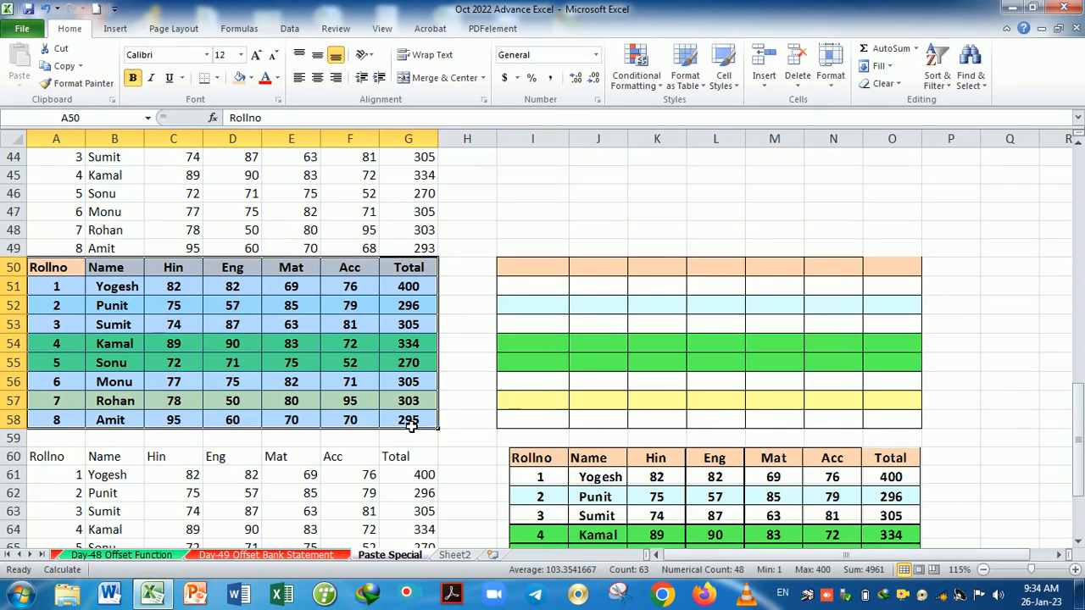
pyautogui.hotkey('ctrl', 'c')
pyautogui.scroll(-6, 195, 423)
pyautogui.scroll(-3, 195, 423)
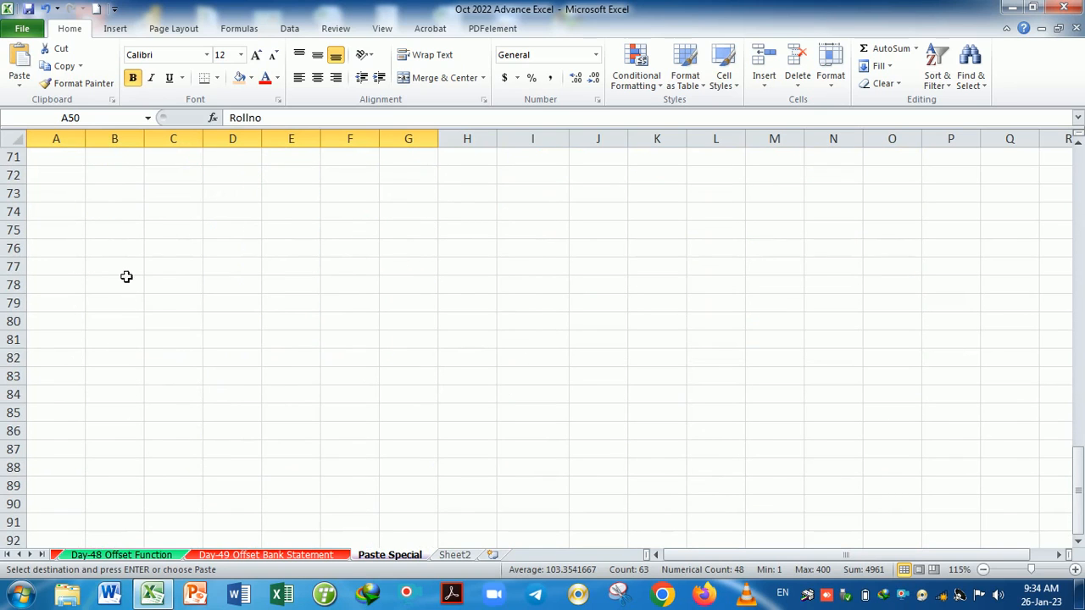
pyautogui.click(74, 164)
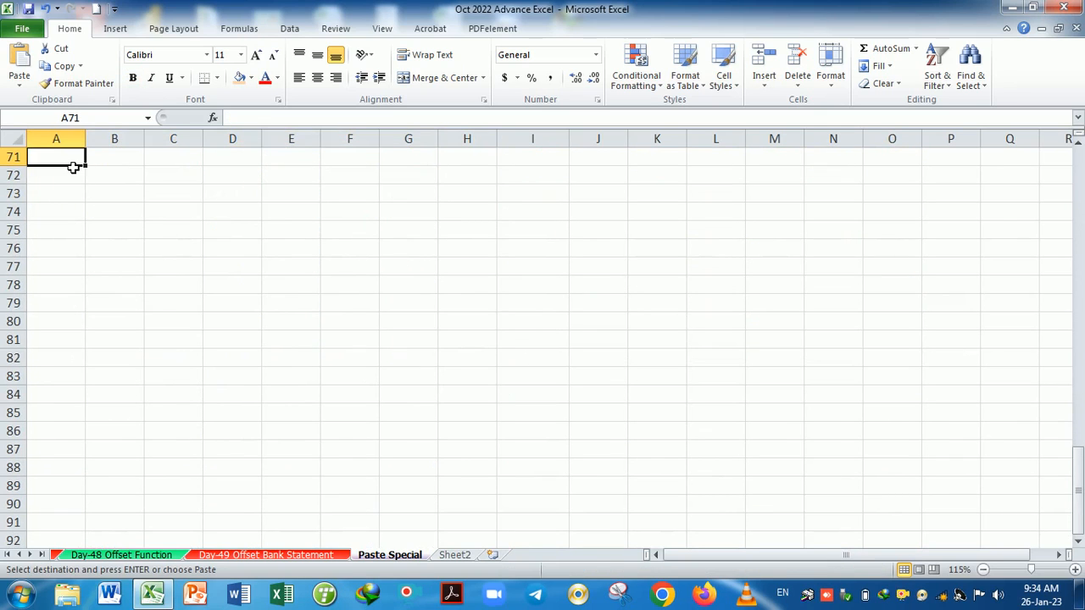
pyautogui.hotkey('ctrl', 'v')
pyautogui.click(253, 329)
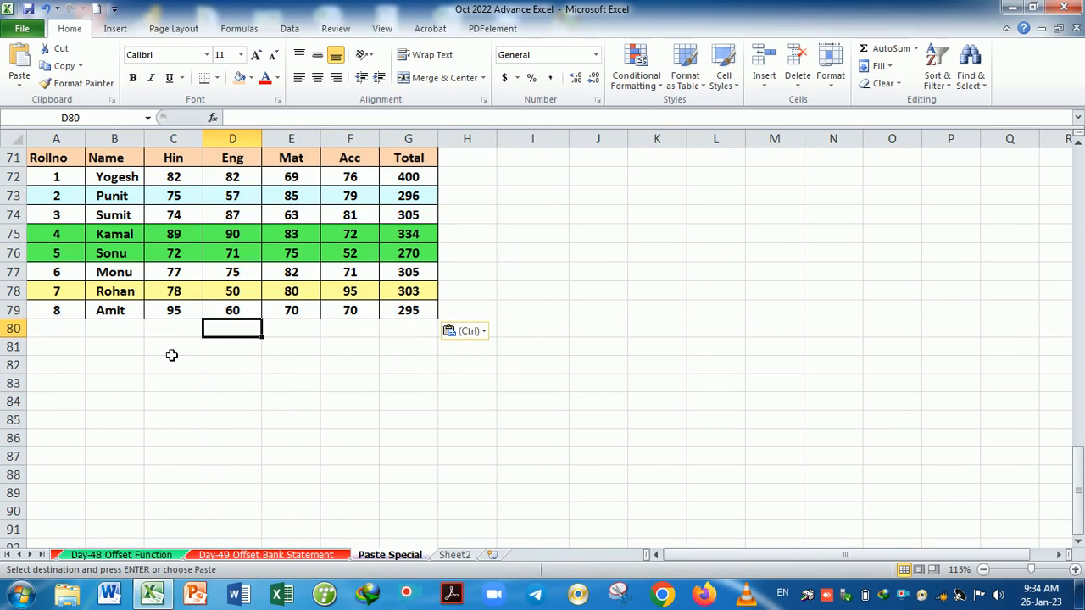
# - Enter the label Ctrl+Alt+V in cell I71
pyautogui.click(508, 163)
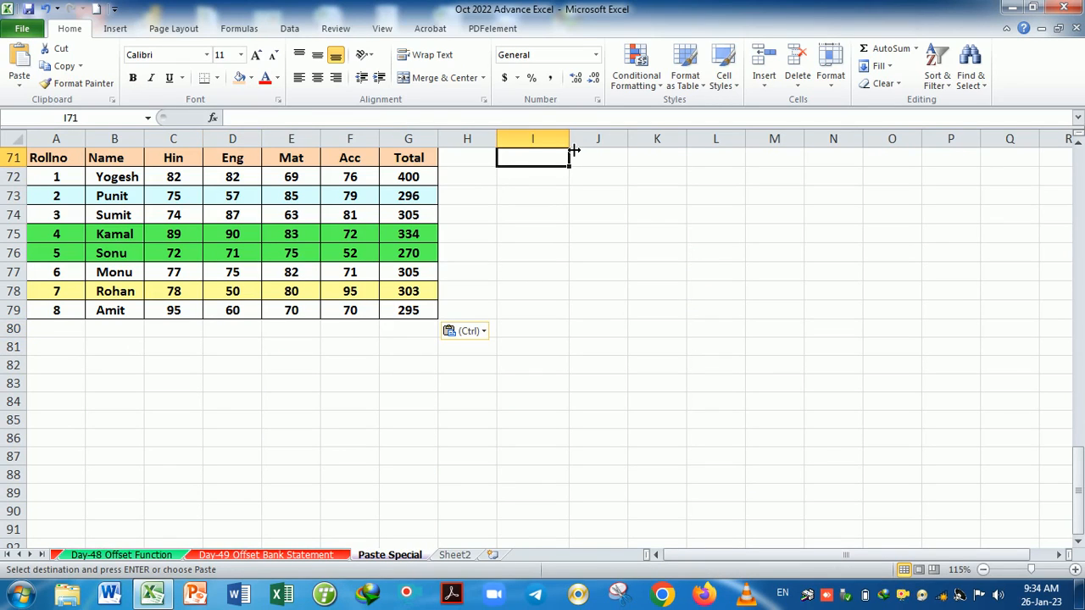
pyautogui.write('Ctrl+Alt+V')
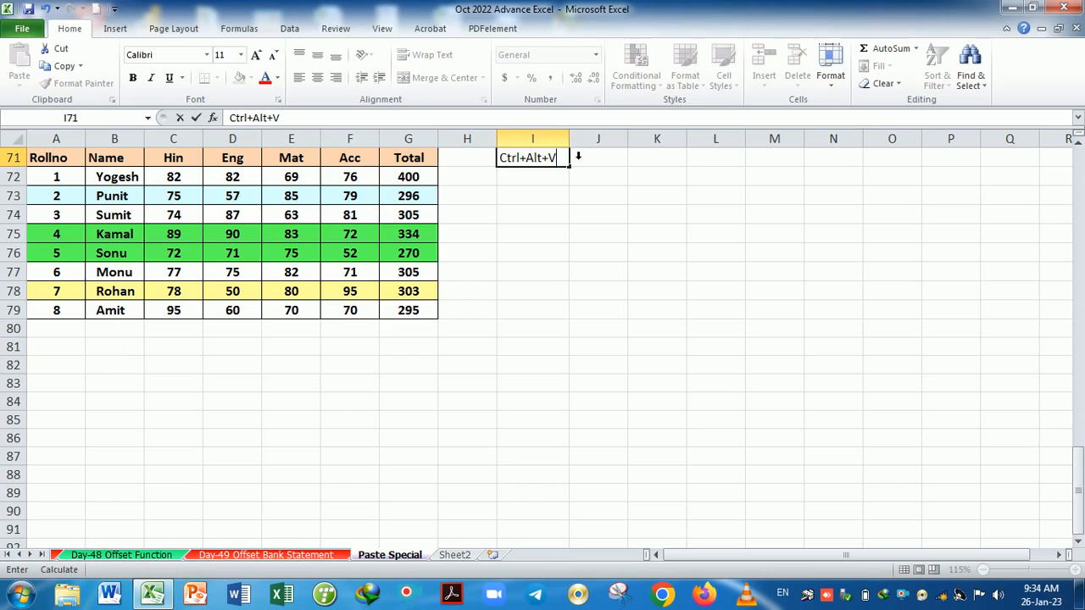
pyautogui.press('Return')
# - Enter the description Open Paste Special in cell J71 beside the shortcut label
pyautogui.click(574, 150)
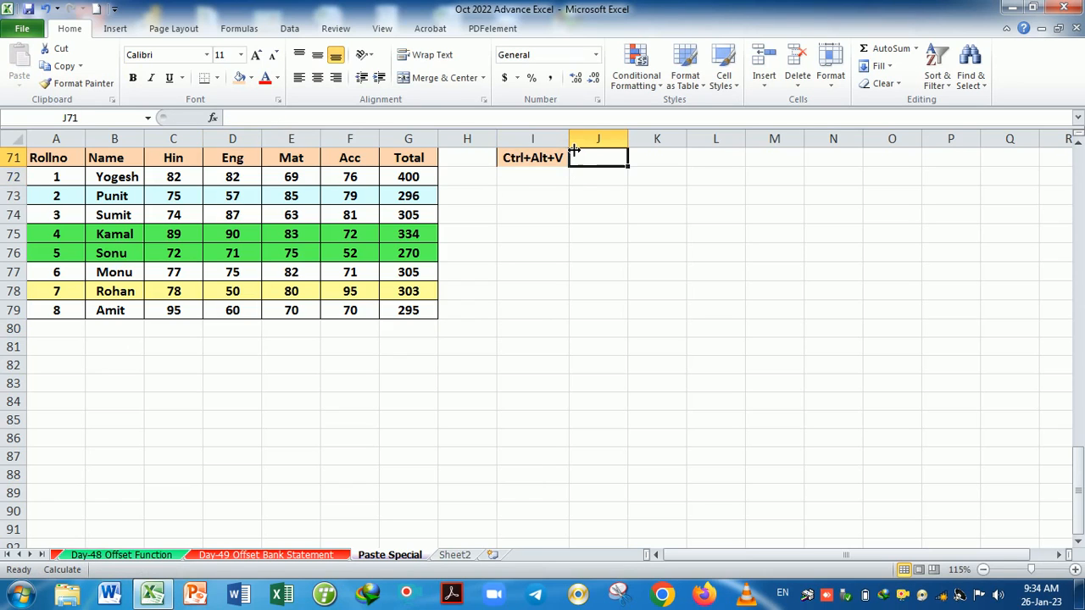
pyautogui.write('=')
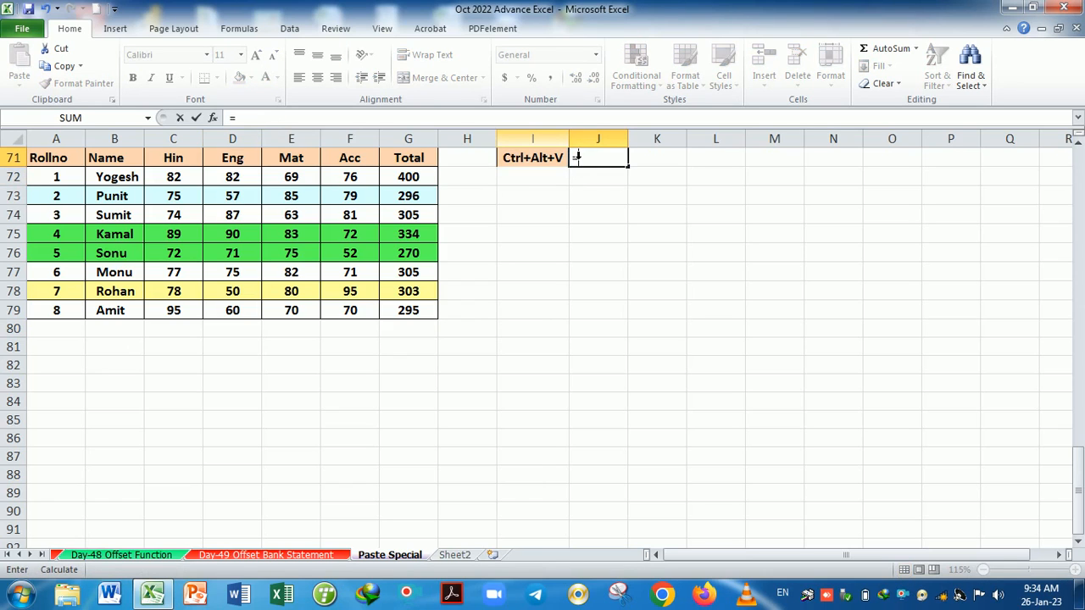
pyautogui.write('op')
pyautogui.press('BackSpace')
pyautogui.press('BackSpace')
pyautogui.press('BackSpace')
pyautogui.write('O')
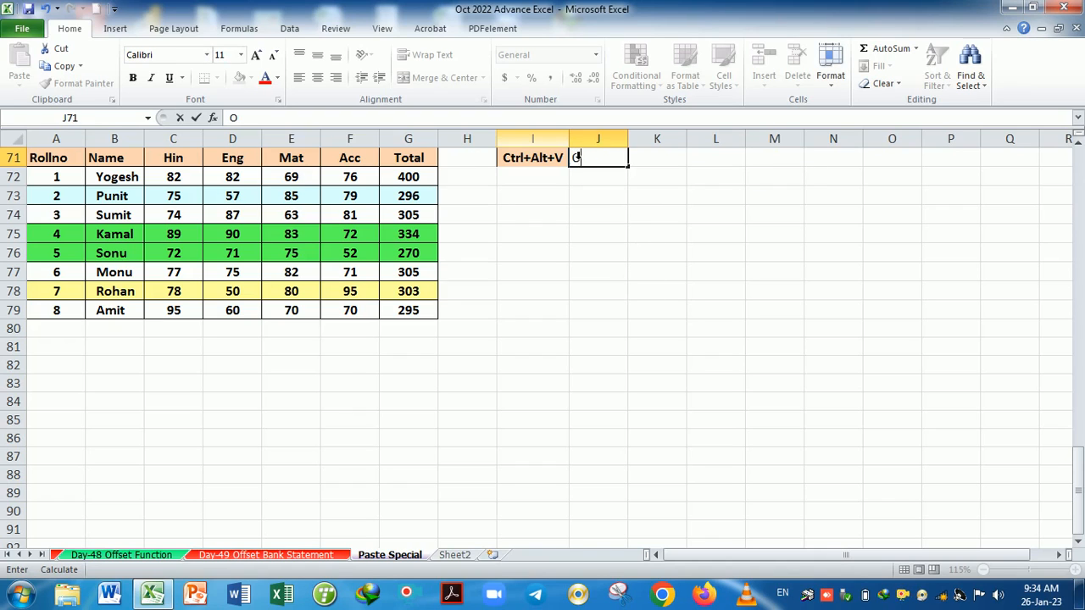
pyautogui.write('pen Paste')
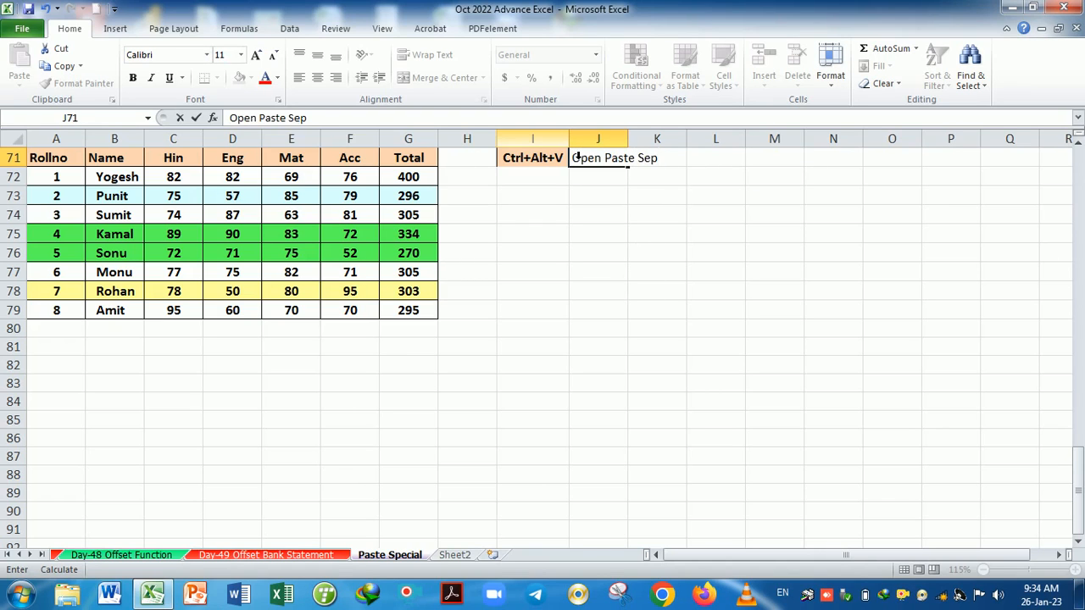
pyautogui.write(' Special')
pyautogui.press('Return')
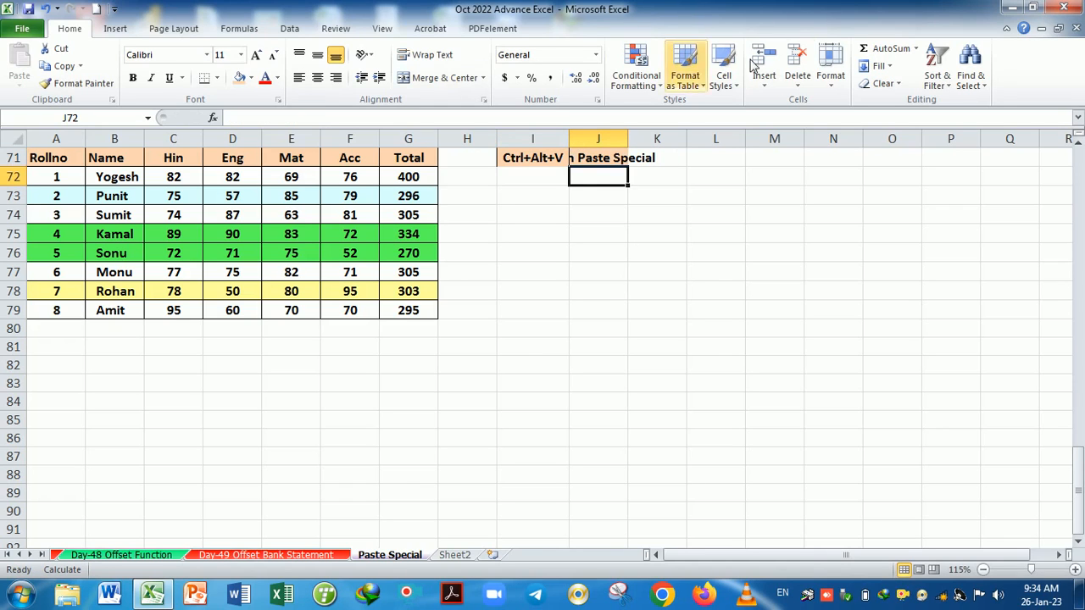
# - Narrow column J slightly
pyautogui.moveTo(633, 139)
pyautogui.mouseDown()
pyautogui.moveTo(720, 139)
pyautogui.moveTo(619, 139)
pyautogui.mouseUp()
pyautogui.click(607, 161)
pyautogui.click(607, 200)
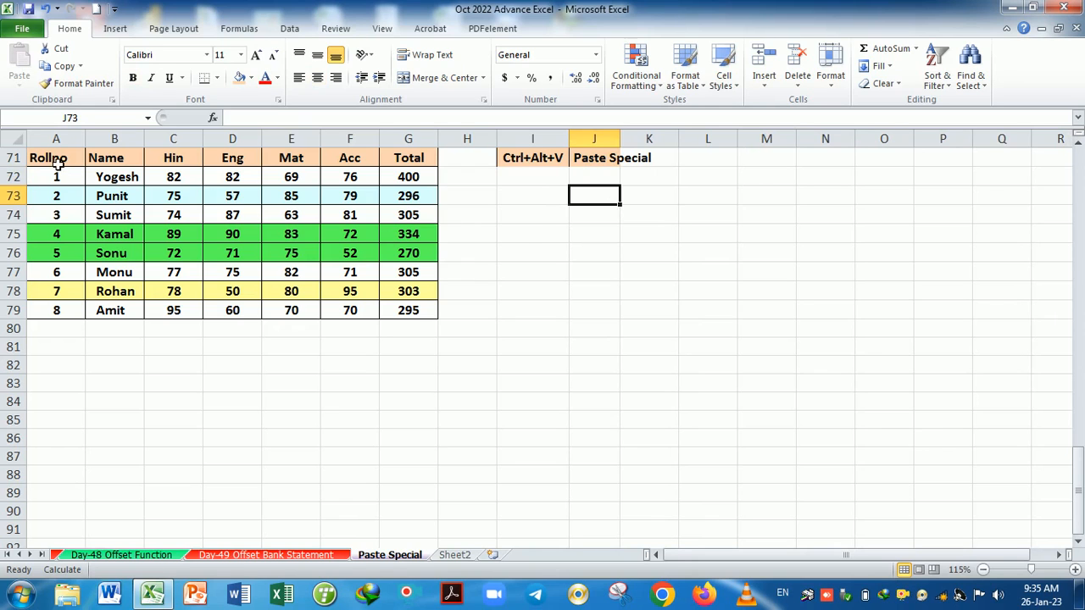
# - Copy the marks table in A71:G79 and choose cell I73 as the paste destination
pyautogui.moveTo(56, 160); pyautogui.dragTo(412, 311)
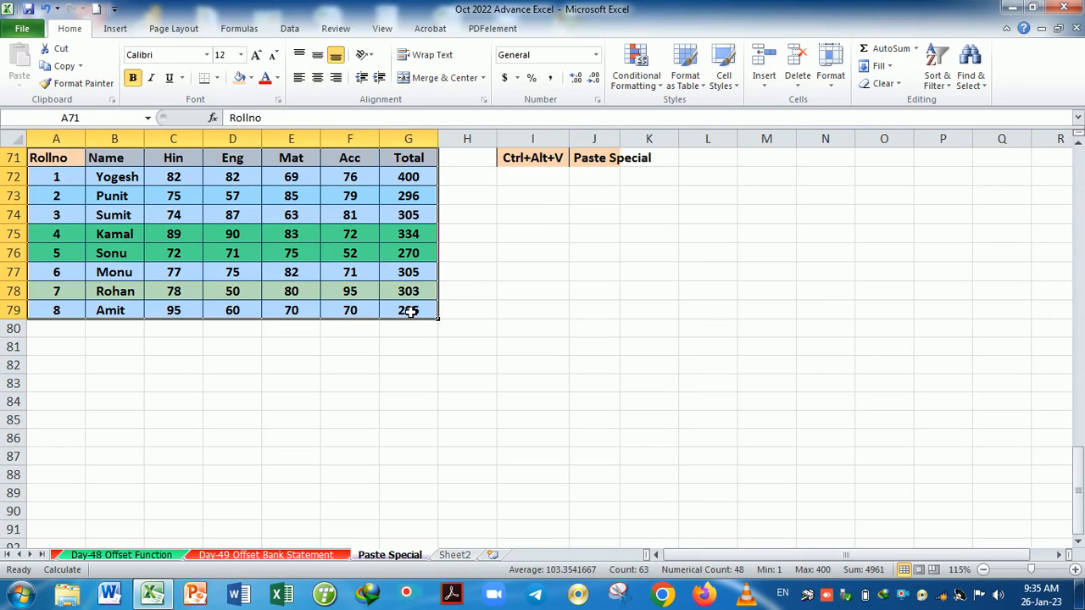
pyautogui.hotkey('ctrl', 'c')
pyautogui.click(534, 198)
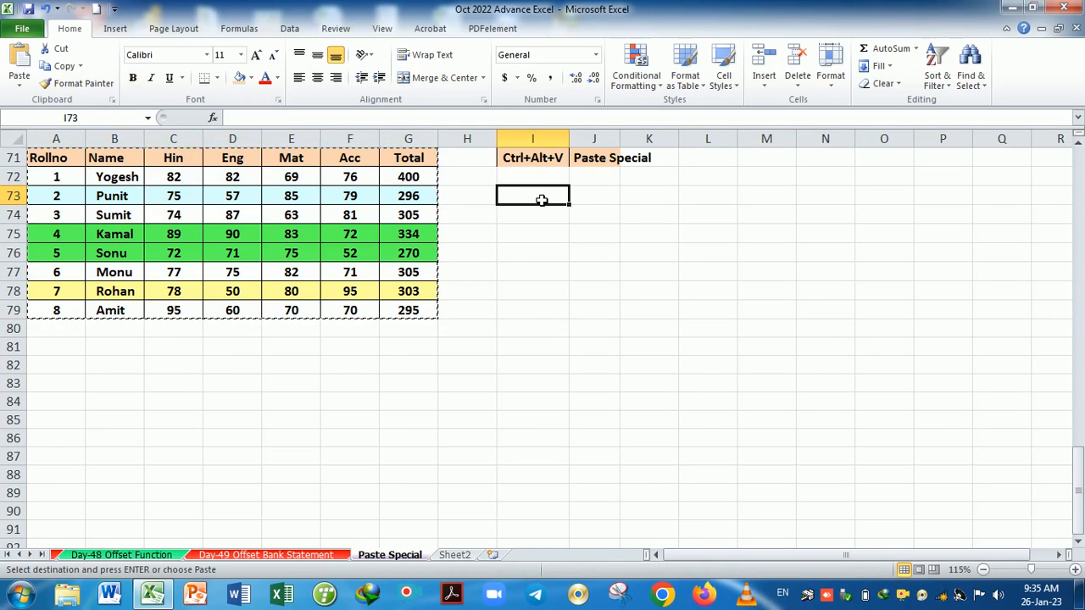
# - Try Paste Special with All using Source theme at I73, check a Total formula in the pasted table, and undo the paste
pyautogui.hotkey('ctrl', 'alt', 'v')
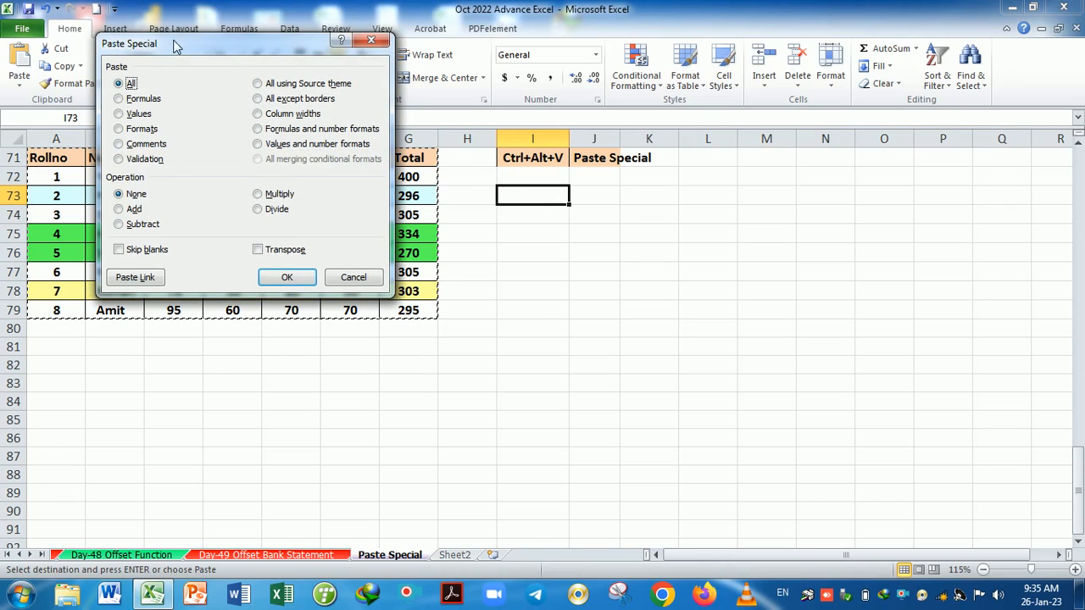
pyautogui.moveTo(176, 40); pyautogui.dragTo(781, 103)
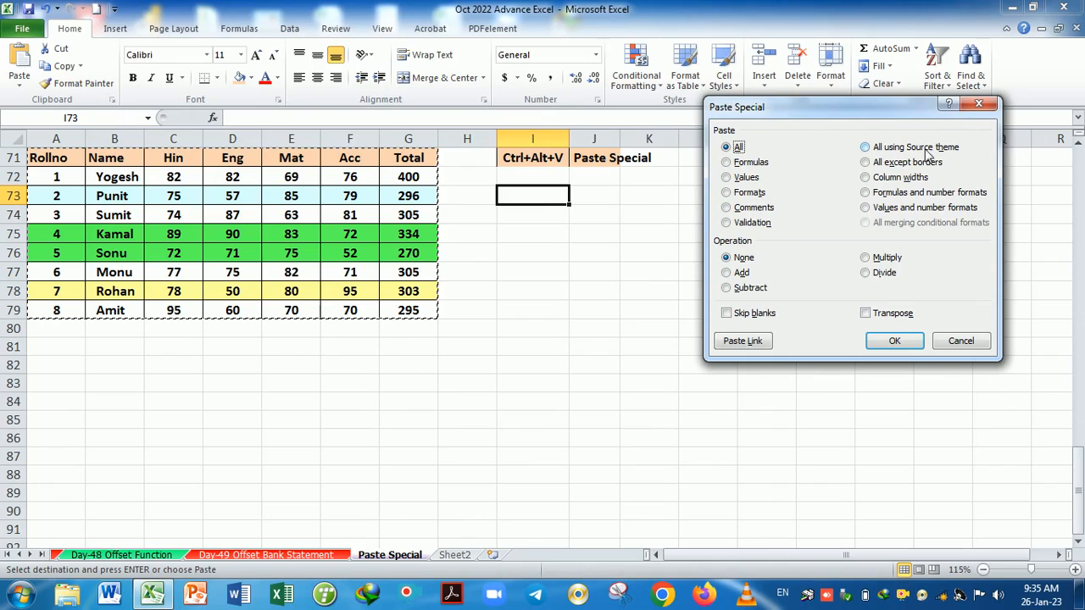
pyautogui.click(865, 148)
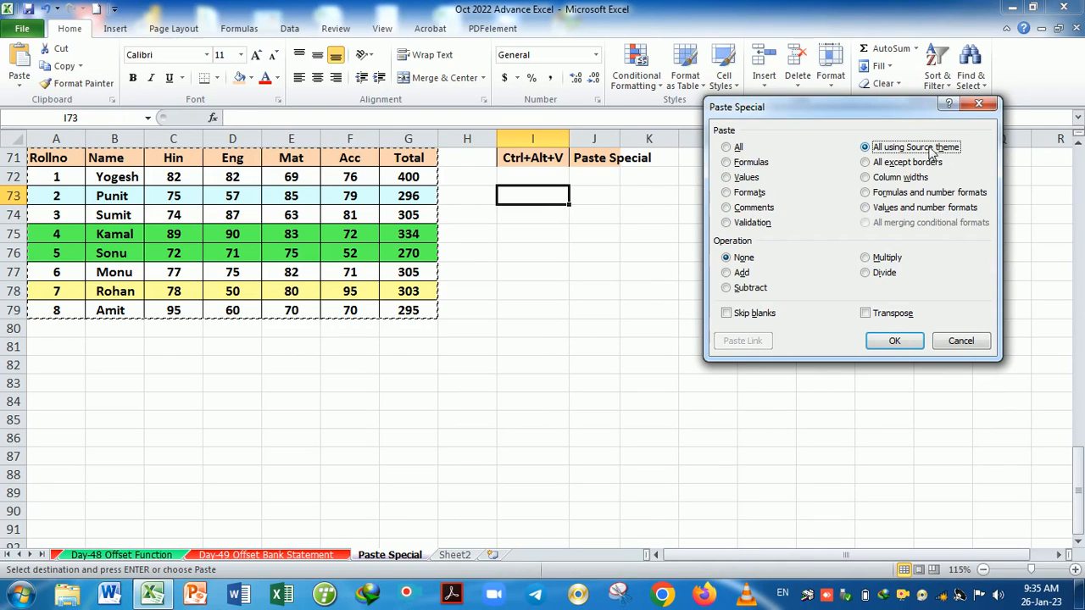
pyautogui.click(892, 342)
pyautogui.click(669, 254)
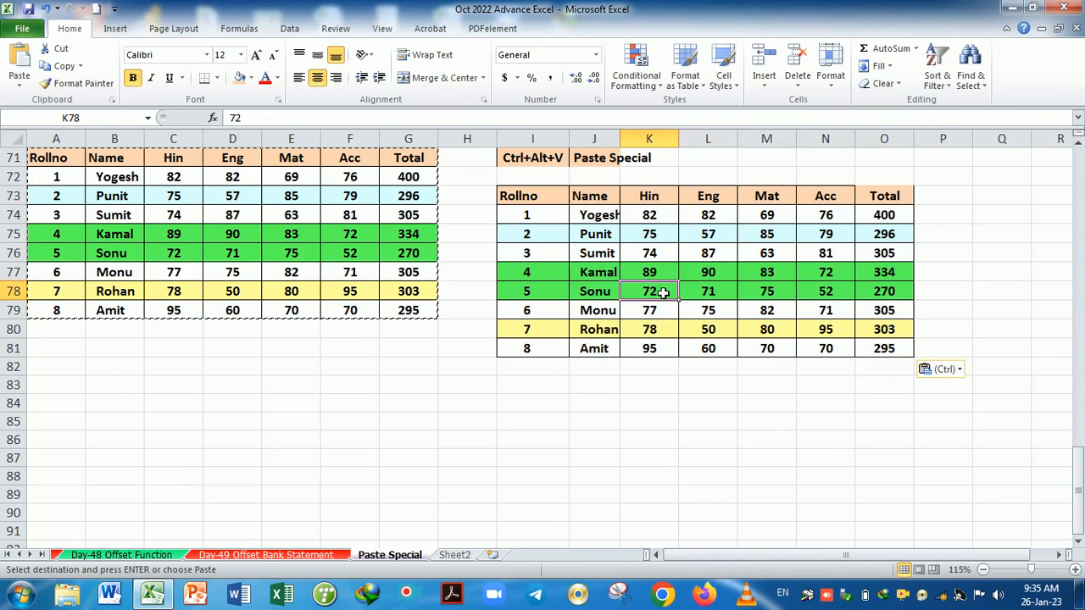
pyautogui.click(884, 258)
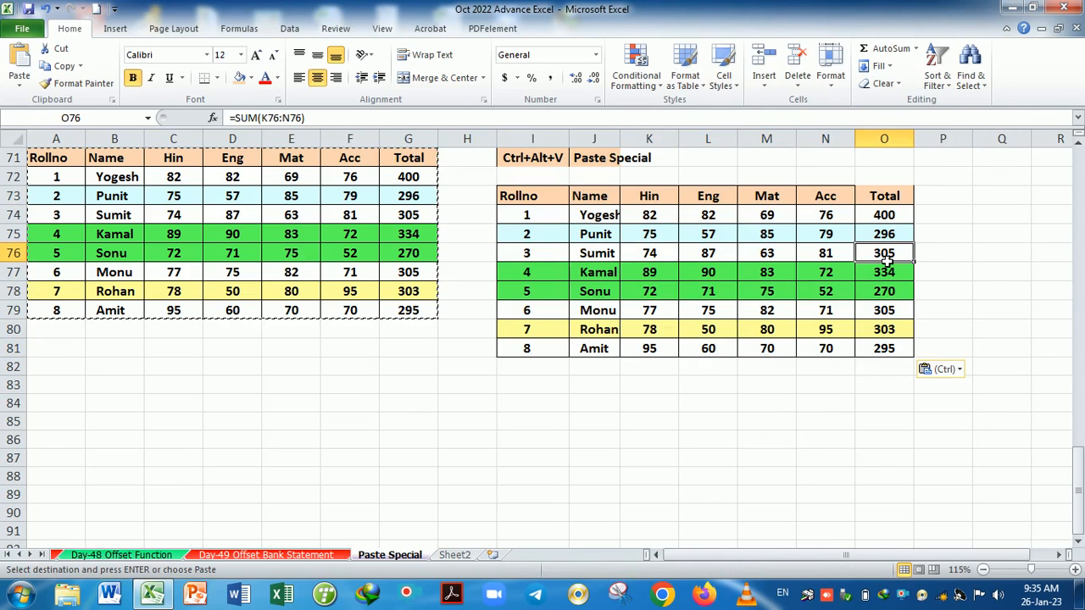
pyautogui.hotkey('ctrl', 'z')
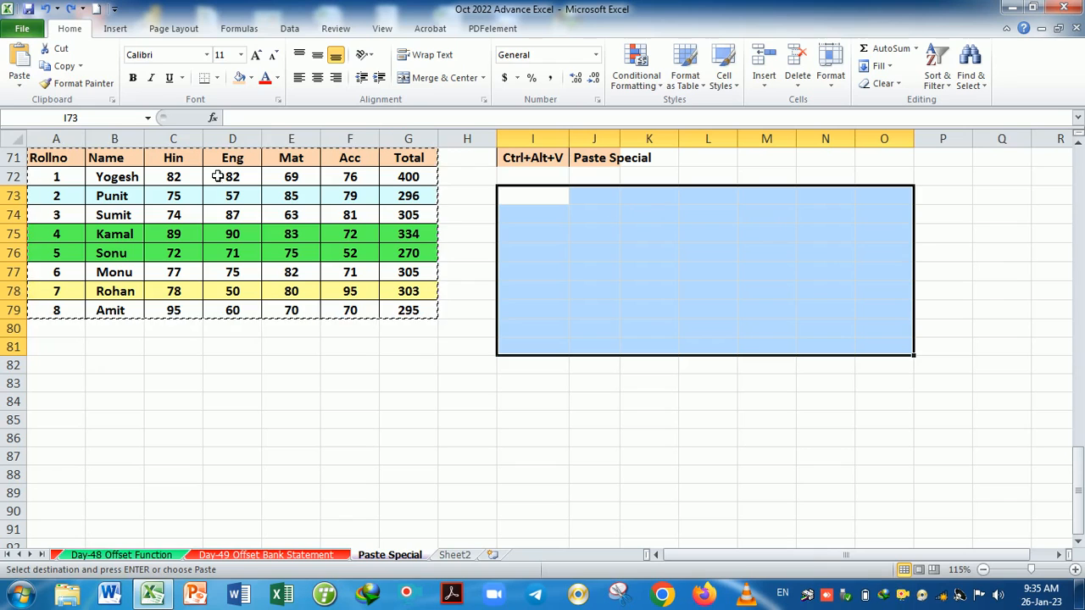
# - Paste the copied marks table at I73 through Paste Special with the All except borders option
pyautogui.click(19, 83)
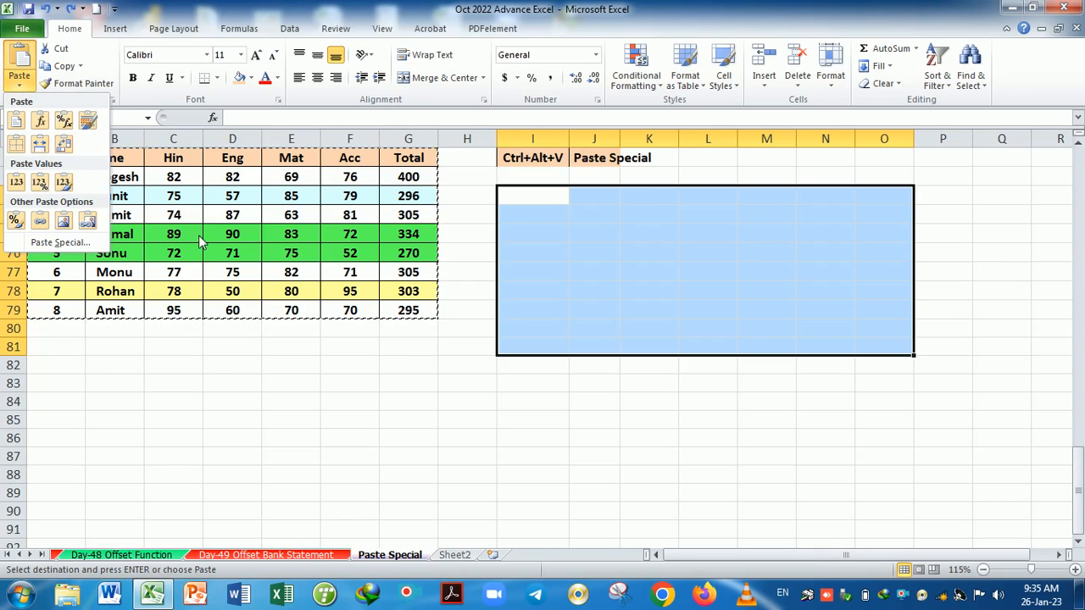
pyautogui.click(552, 317)
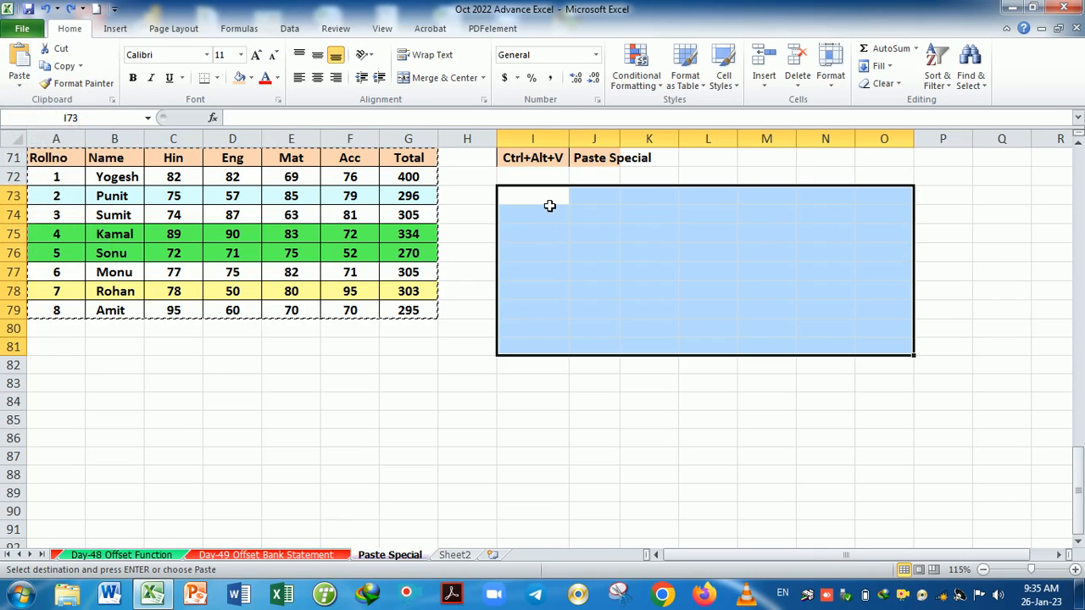
pyautogui.hotkey('ctrl', 'alt', 'v')
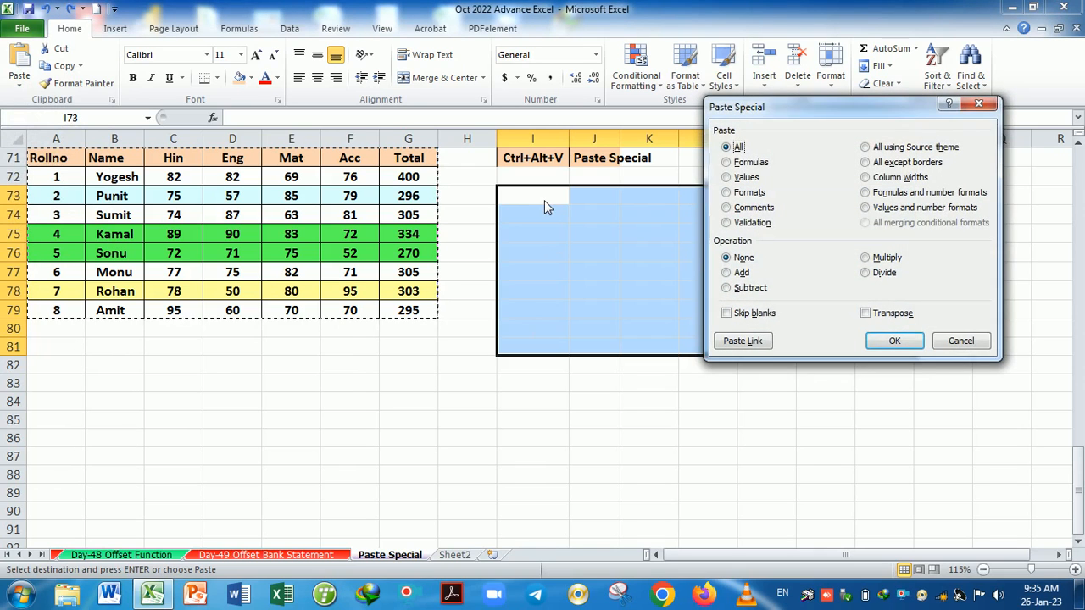
pyautogui.click(866, 163)
pyautogui.click(892, 341)
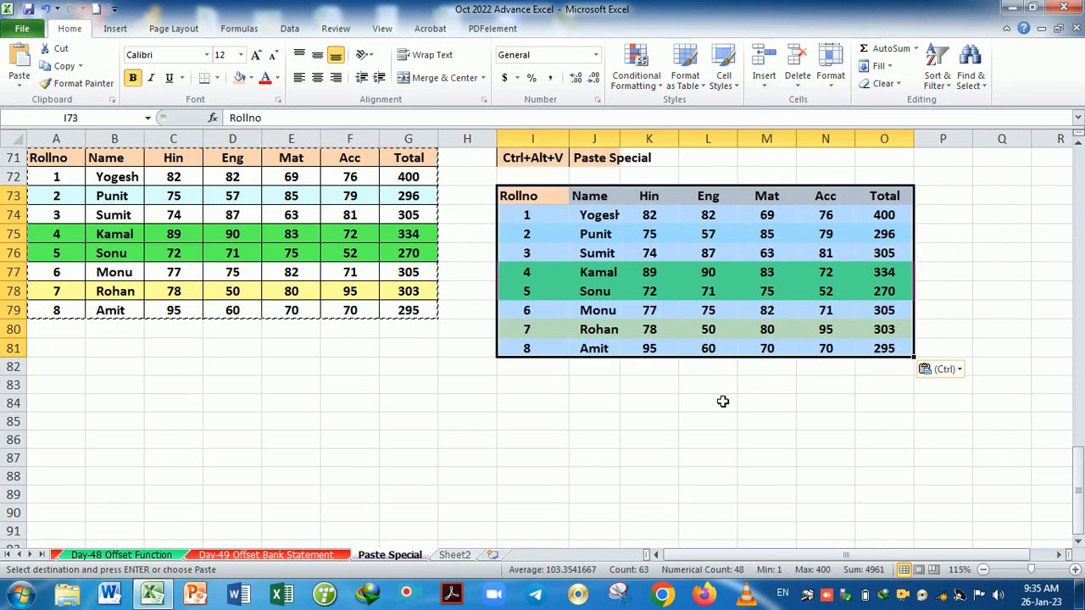
pyautogui.click(722, 401)
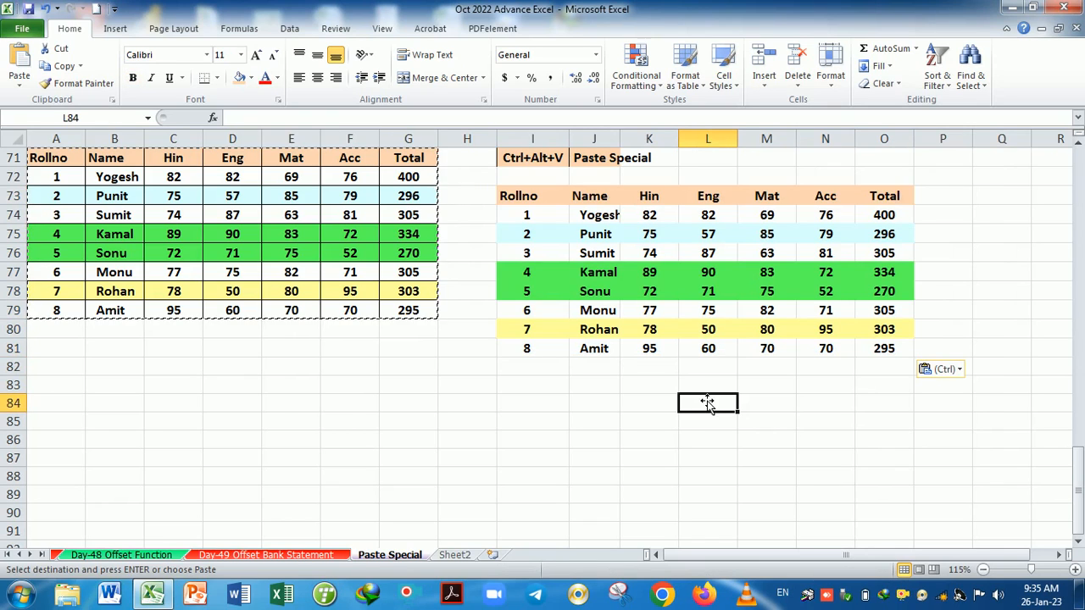
pyautogui.click(62, 356)
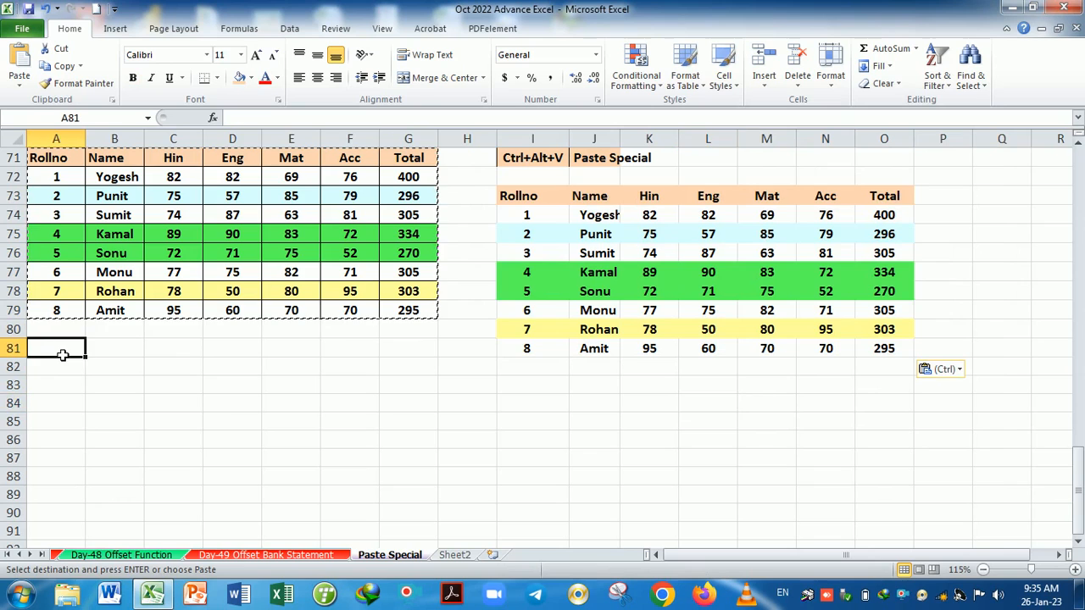
pyautogui.hotkey('ctrl', 'alt', 'v')
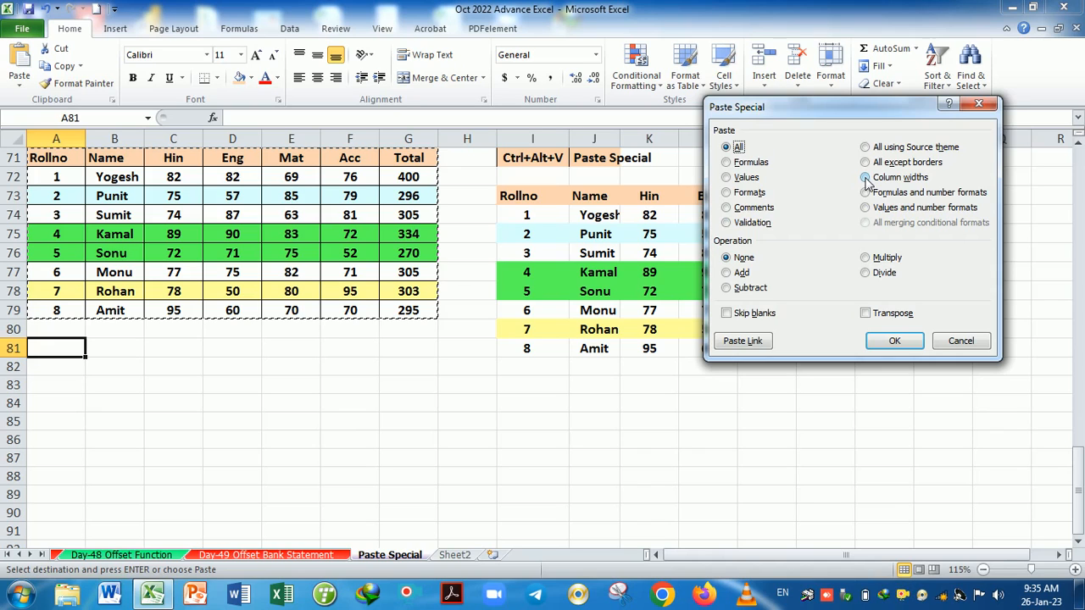
pyautogui.click(979, 104)
pyautogui.click(427, 405)
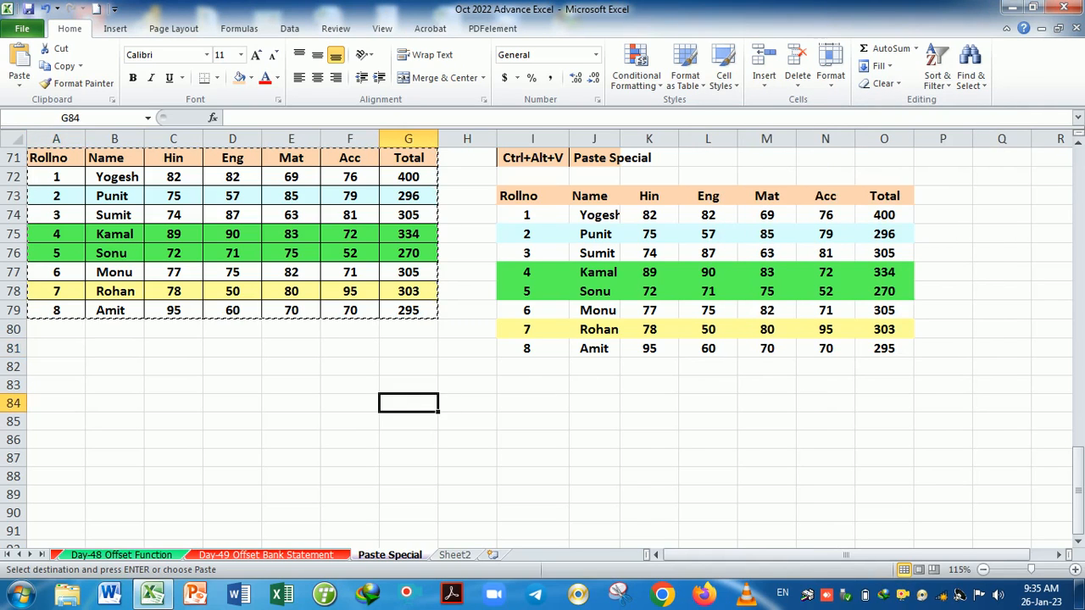
# - Narrow columns E, F and G of the marks table
pyautogui.moveTo(379, 138); pyautogui.dragTo(414, 138)
pyautogui.moveTo(320, 139); pyautogui.dragTo(311, 139)
pyautogui.click(332, 214)
pyautogui.click(282, 390)
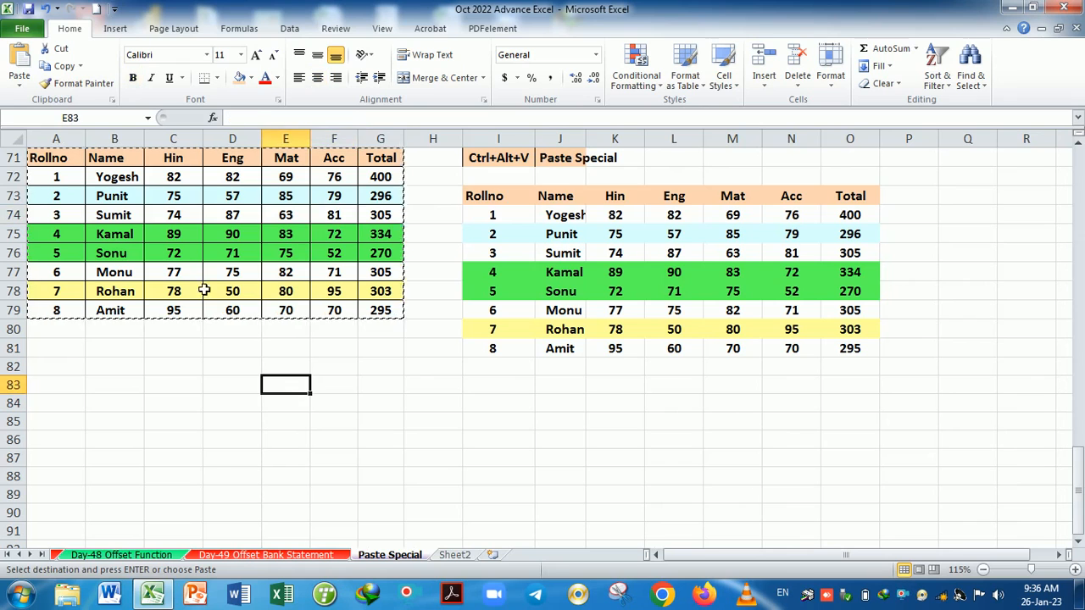
# - Try a normal paste of the copied marks table A71:G79 at cell A1 of Sheet2, and undo it
pyautogui.moveTo(51, 157)
pyautogui.mouseDown()
pyautogui.moveTo(370, 286)
pyautogui.moveTo(388, 313)
pyautogui.mouseUp()
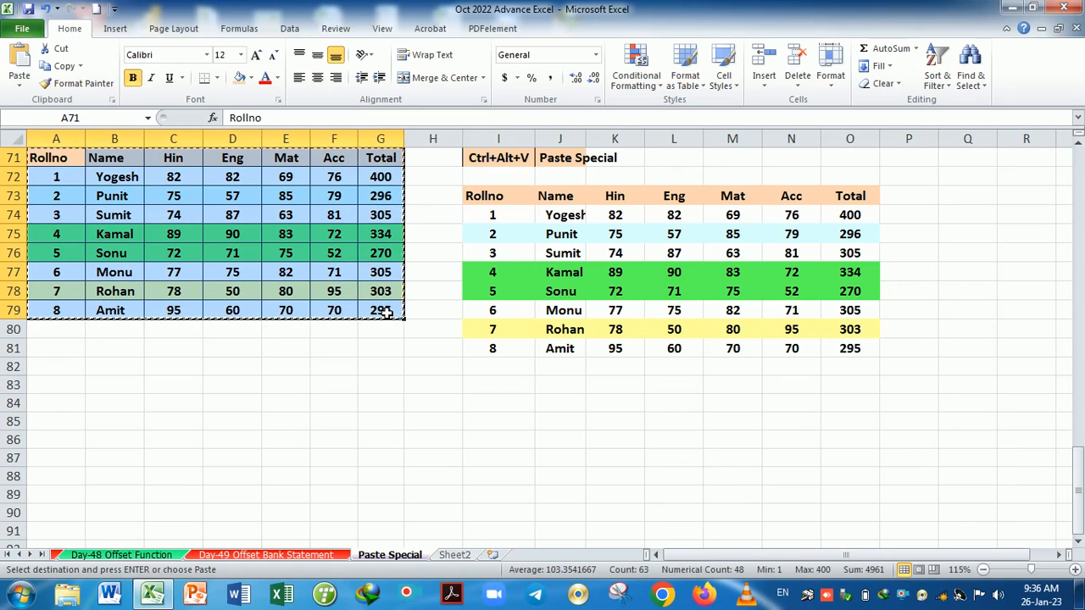
pyautogui.click(456, 556)
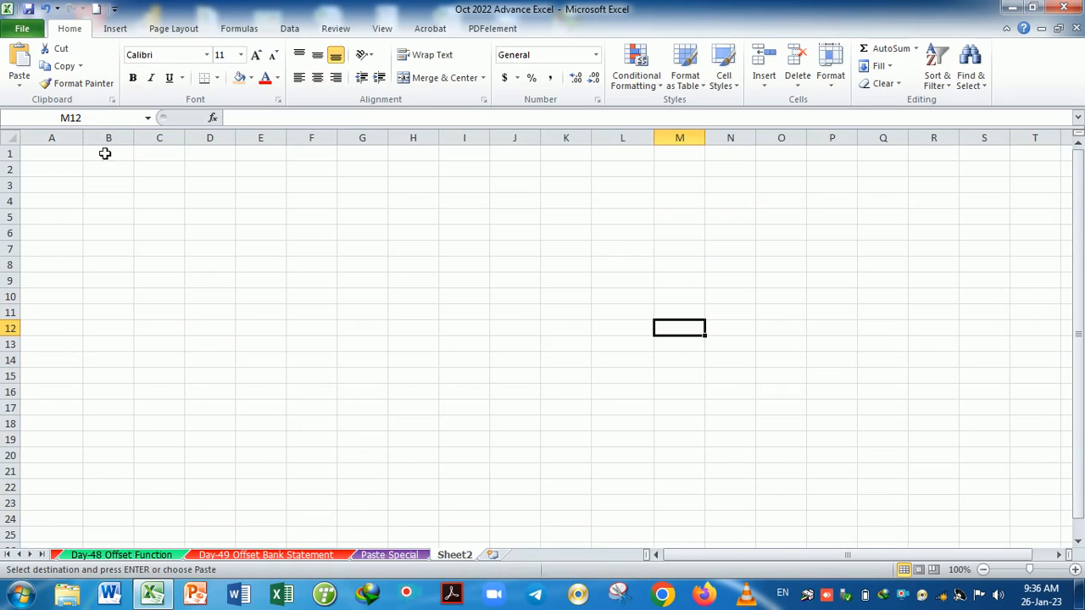
pyautogui.click(81, 160)
pyautogui.hotkey('ctrl', 'v')
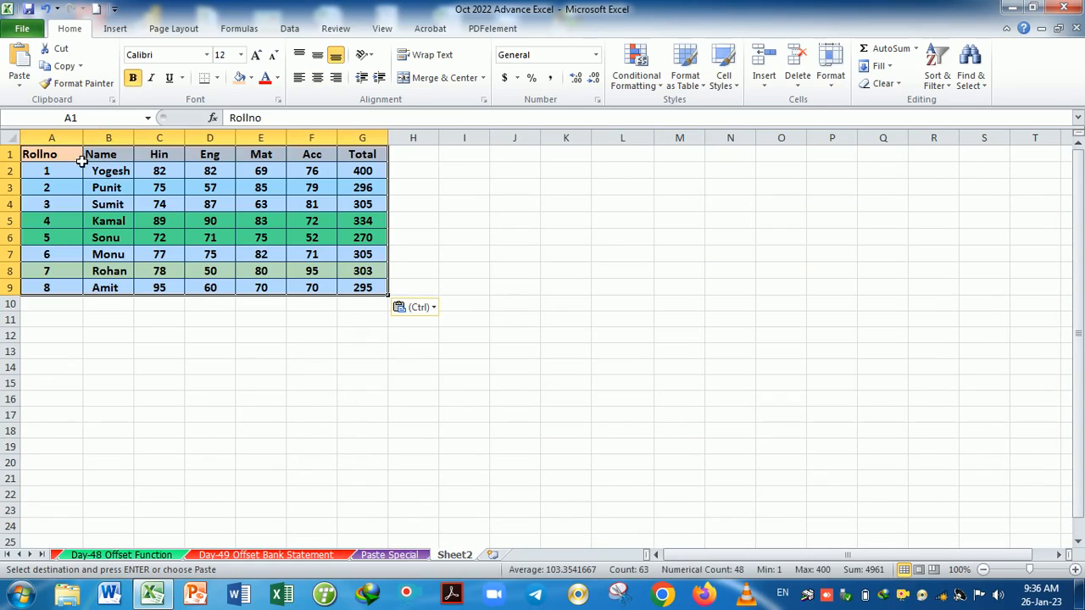
pyautogui.click(284, 341)
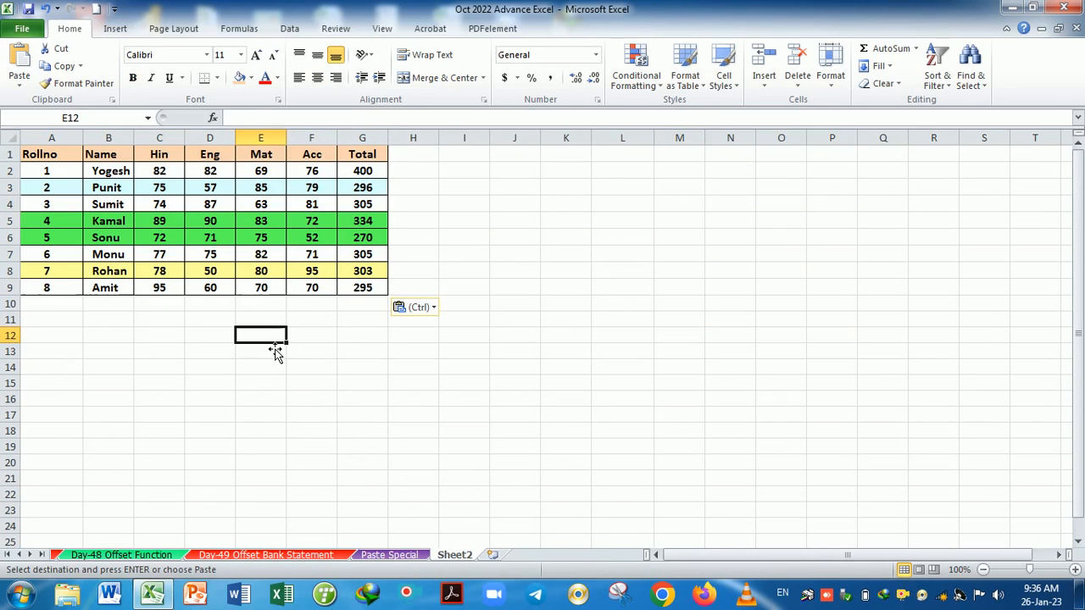
pyautogui.hotkey('ctrl', 'z')
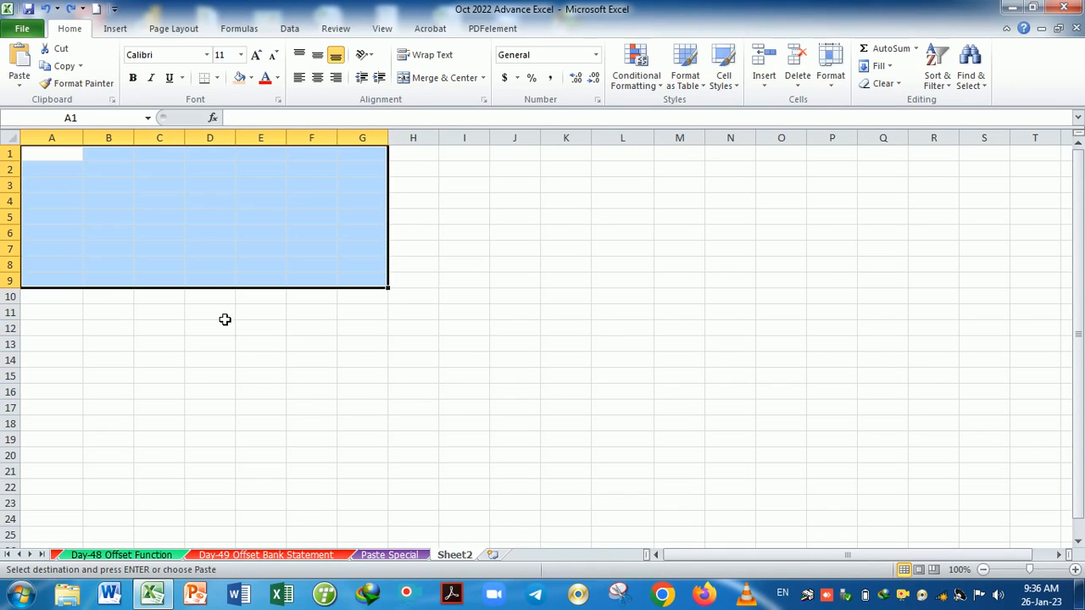
# - Apply only the copied table's column widths at cell A1 of Sheet2 using Paste Special
pyautogui.click(67, 159)
pyautogui.hotkey('ctrl', 'alt', 'v')
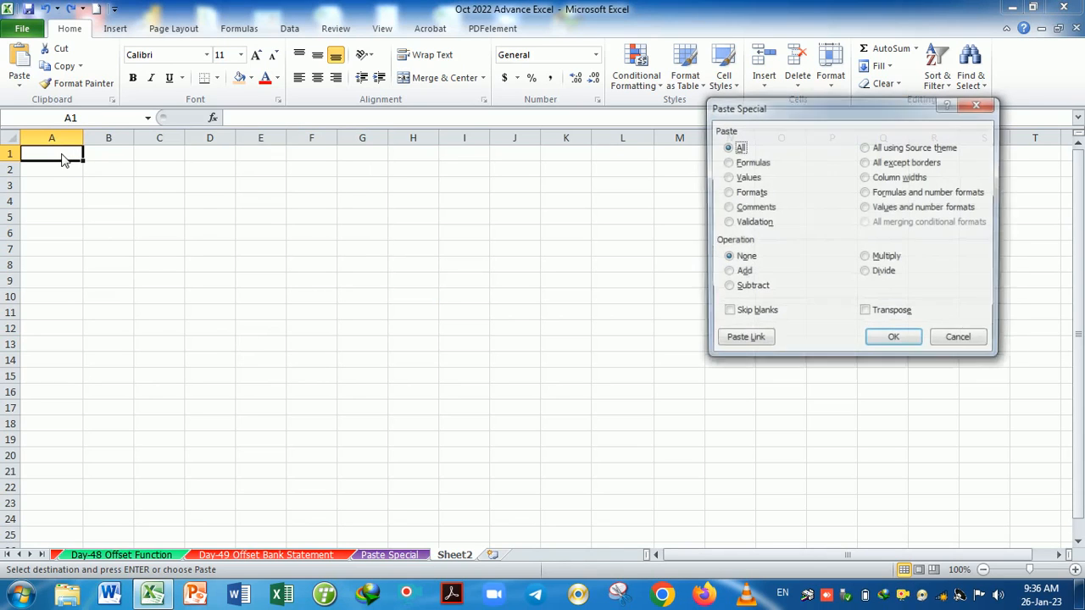
pyautogui.click(882, 180)
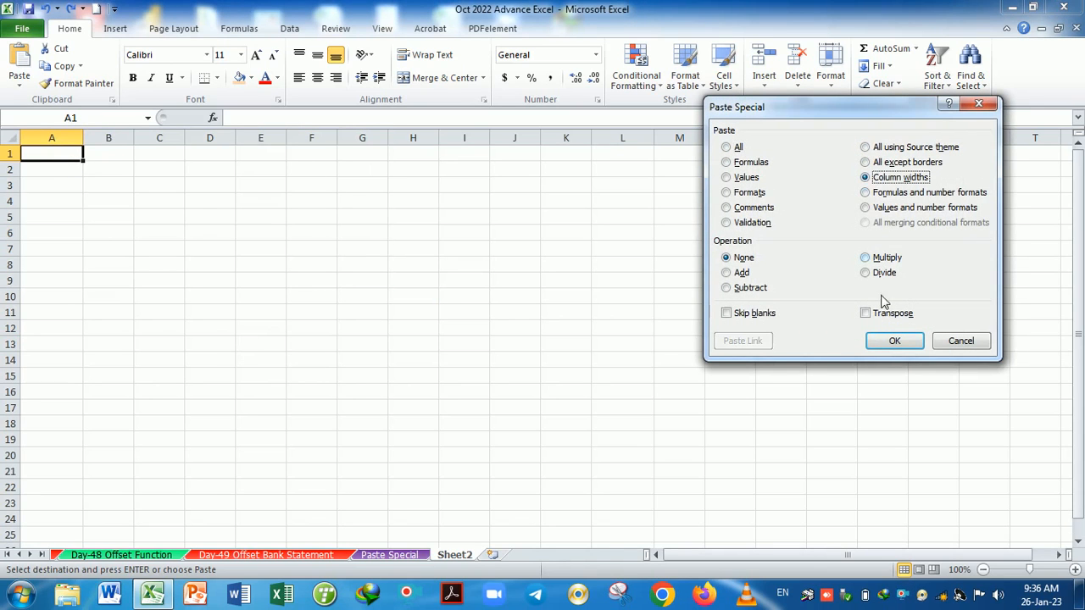
pyautogui.click(887, 341)
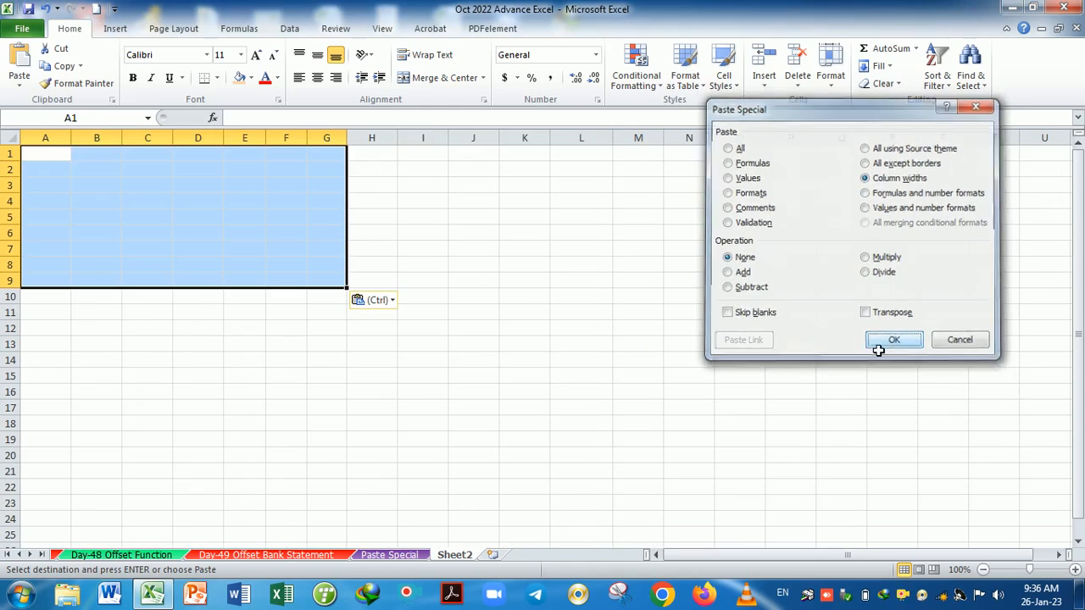
pyautogui.click(343, 361)
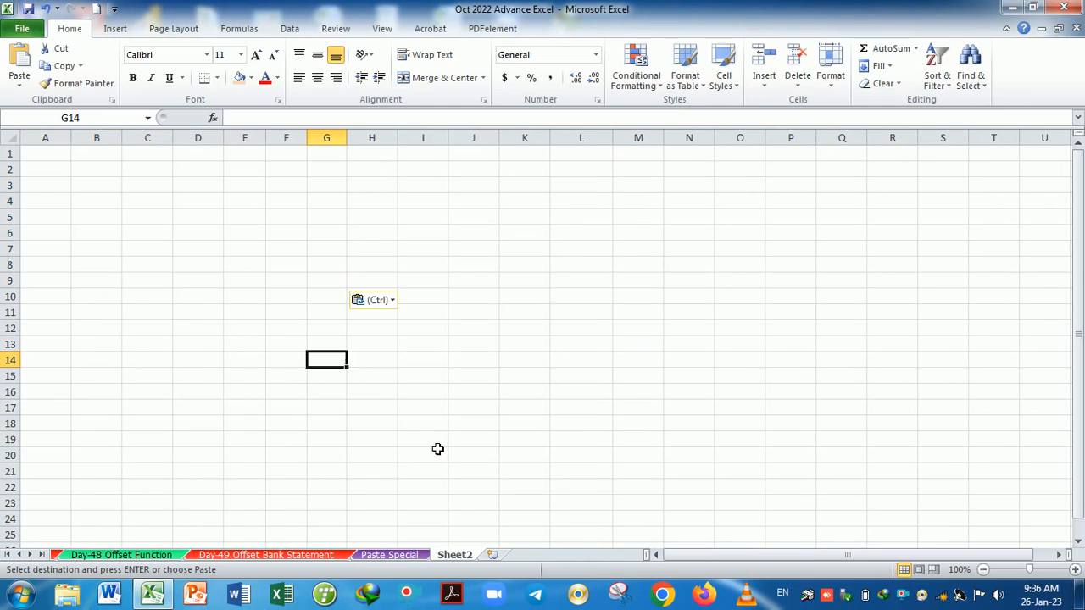
pyautogui.moveTo(286, 161); pyautogui.dragTo(262, 266)
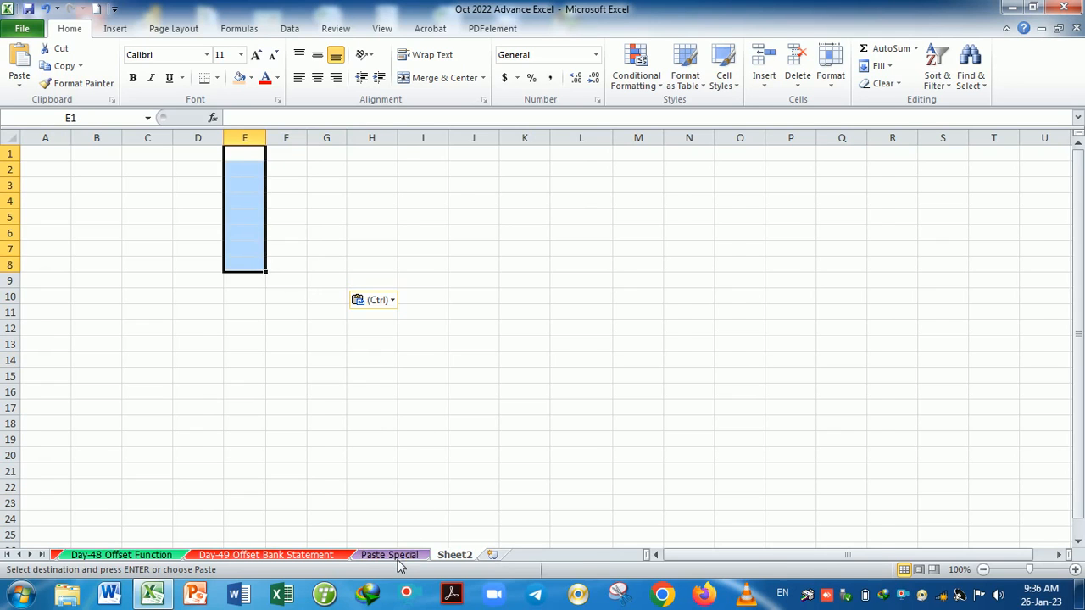
# - Reselect the marks table A71:G79 on the Paste Special sheet and repeat the Column widths paste at A1 of Sheet2
pyautogui.click(394, 556)
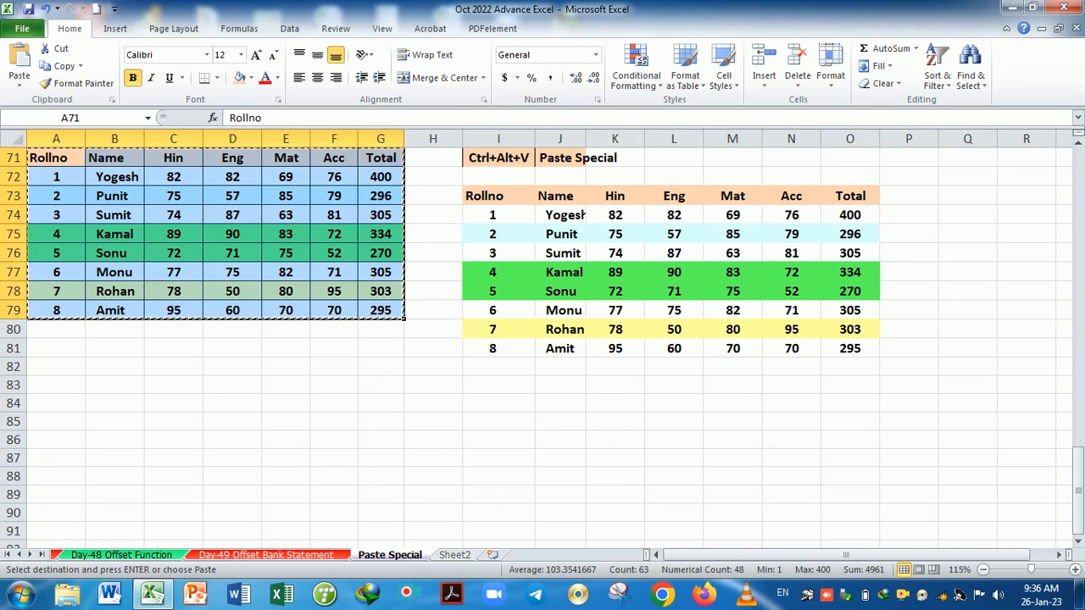
pyautogui.moveTo(57, 159); pyautogui.dragTo(383, 320)
pyautogui.click(454, 555)
pyautogui.click(62, 161)
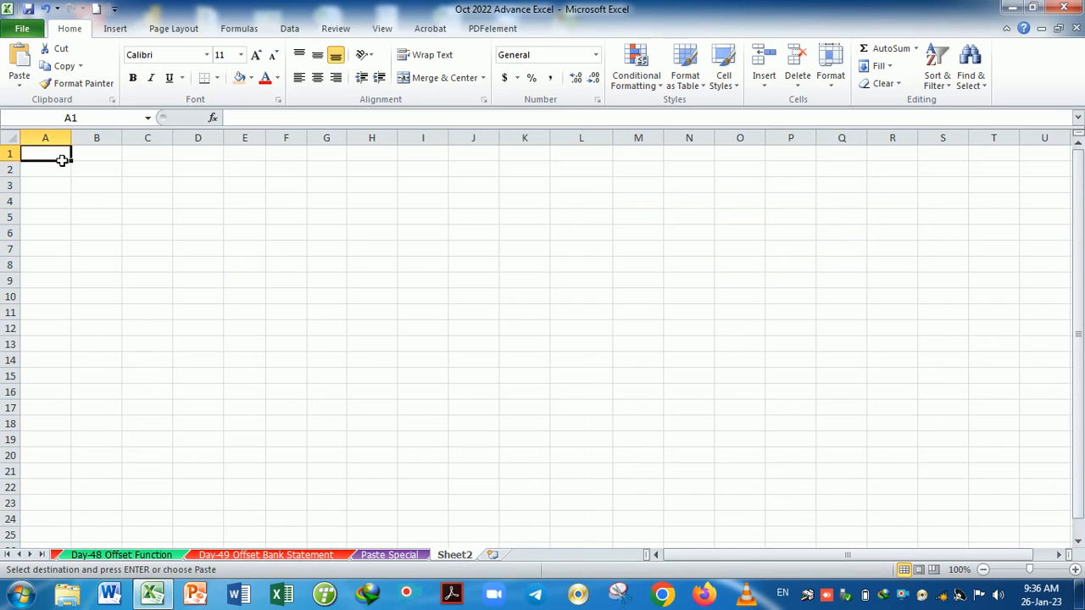
pyautogui.hotkey('ctrl', 'alt', 'v')
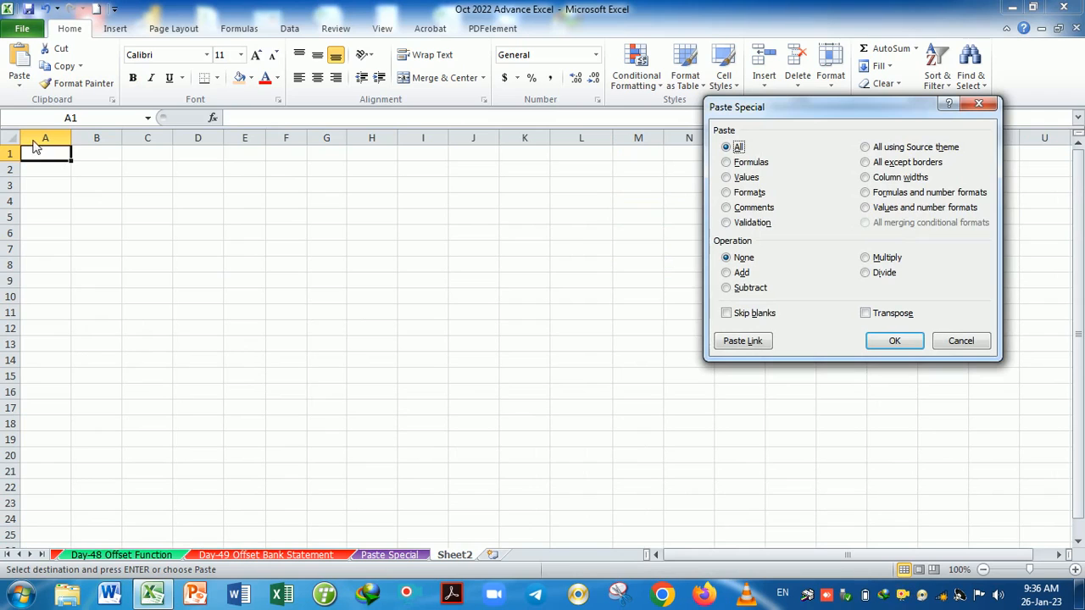
pyautogui.click(866, 177)
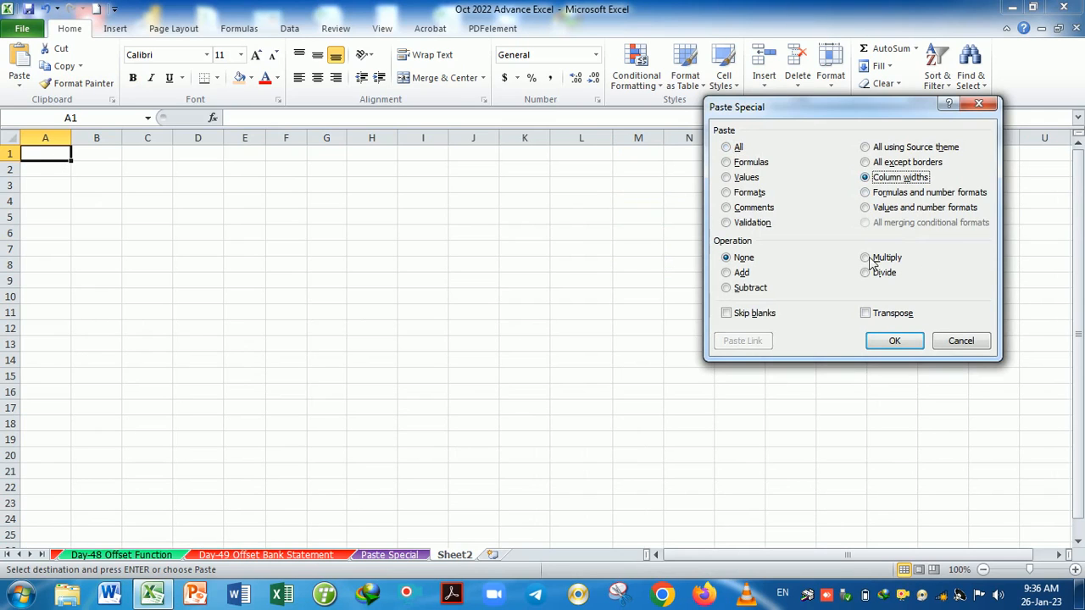
pyautogui.click(891, 342)
pyautogui.click(213, 364)
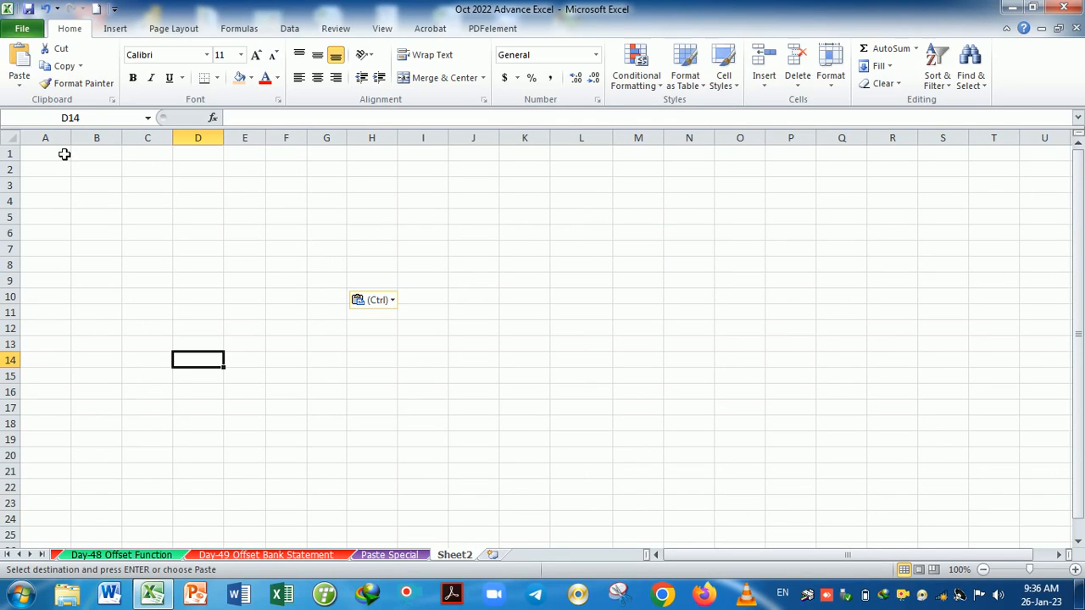
pyautogui.moveTo(62, 153); pyautogui.dragTo(327, 315)
pyautogui.click(312, 219)
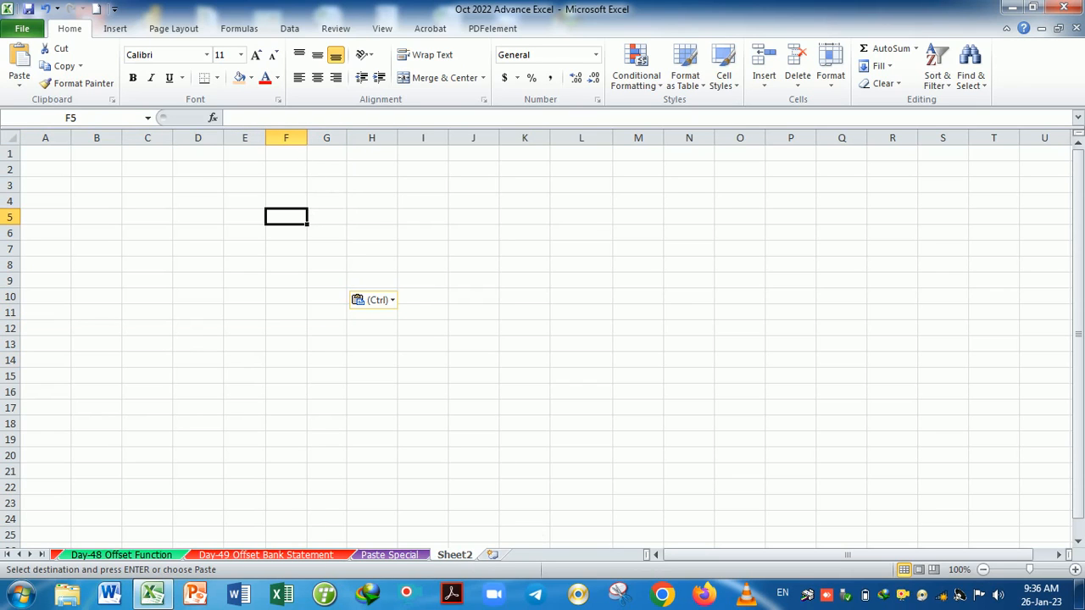
# - Paste the copied table at A81 of the Paste Special sheet with Formulas and number formats, and check a pasted Total formula
pyautogui.click(390, 558)
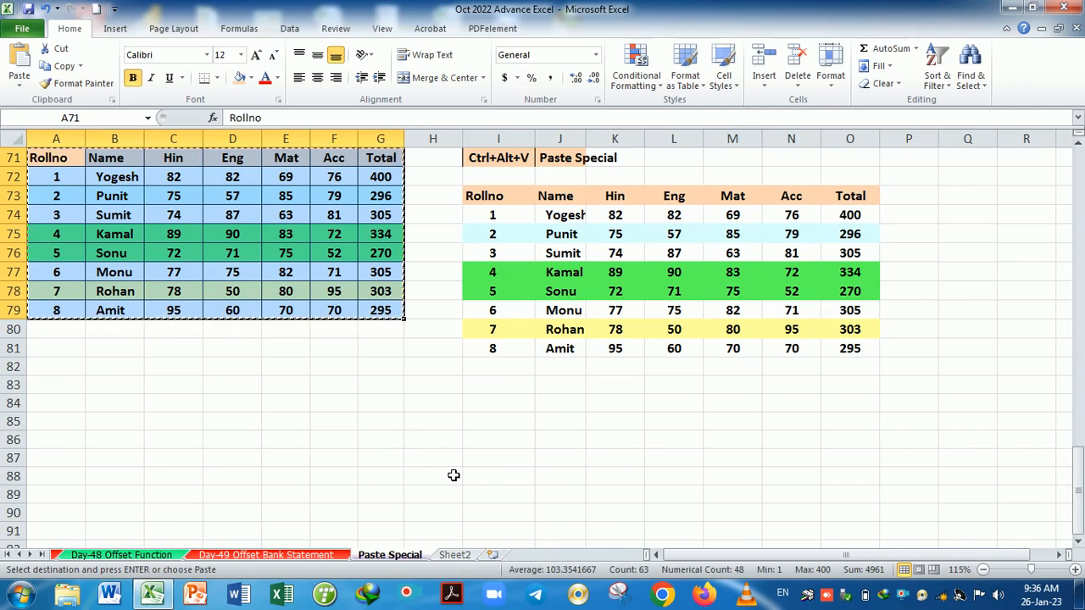
pyautogui.click(360, 439)
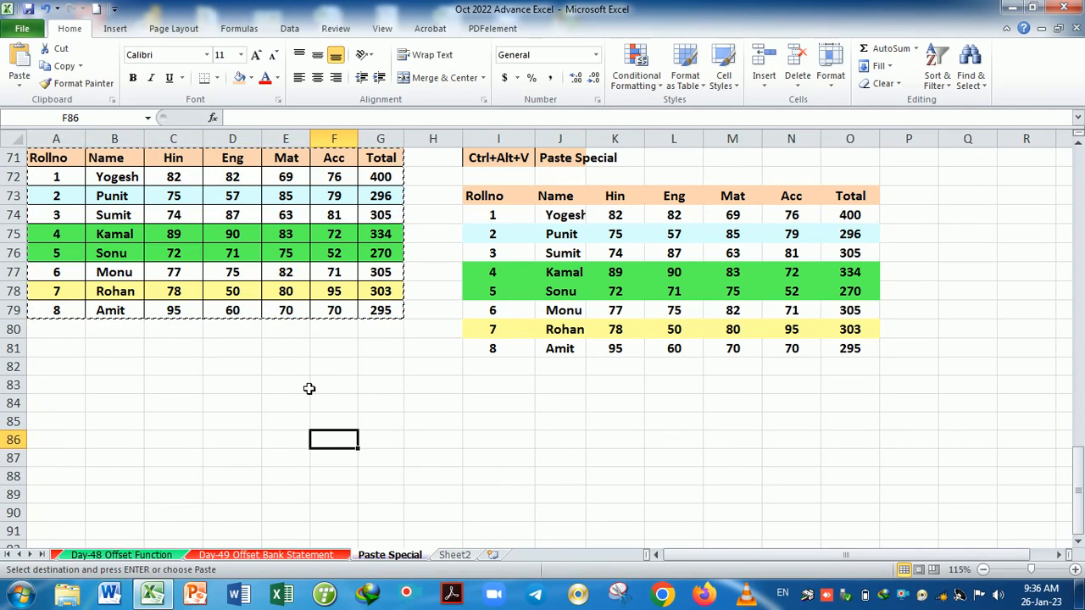
pyautogui.click(71, 355)
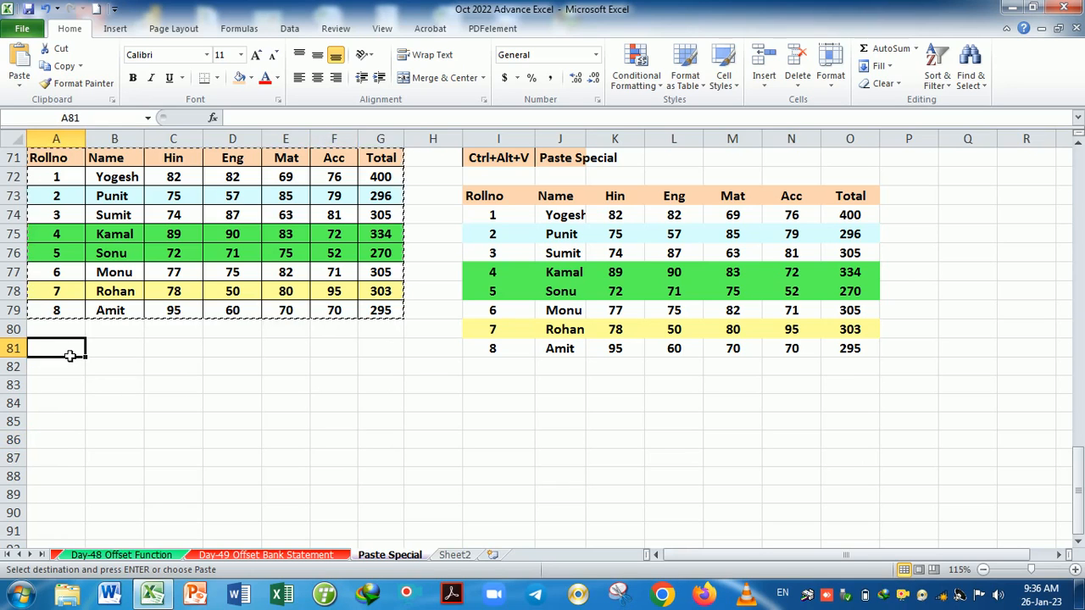
pyautogui.hotkey('ctrl', 'alt', 'v')
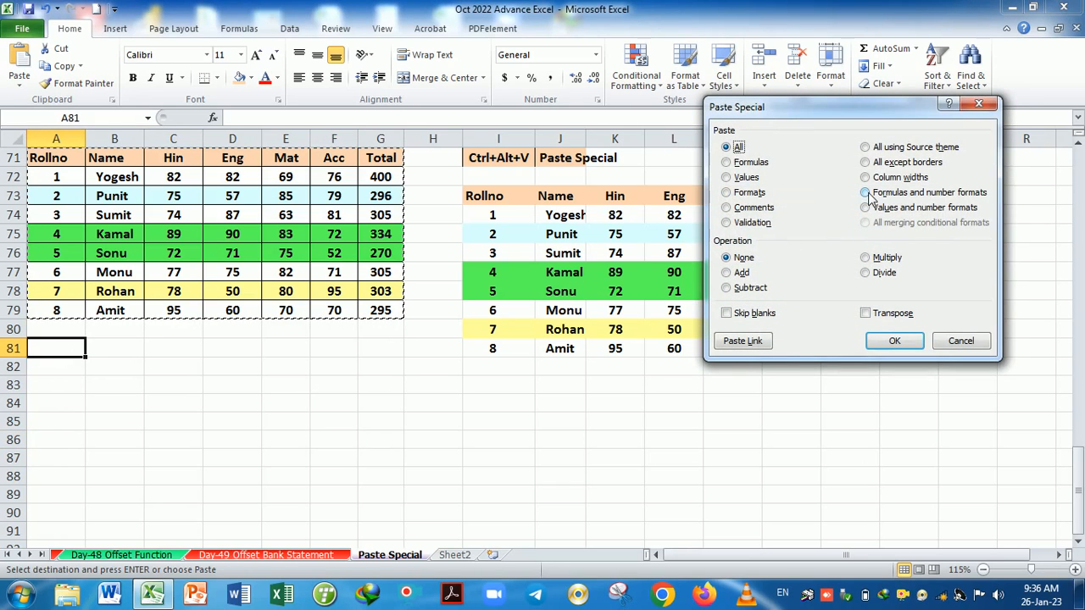
pyautogui.click(866, 193)
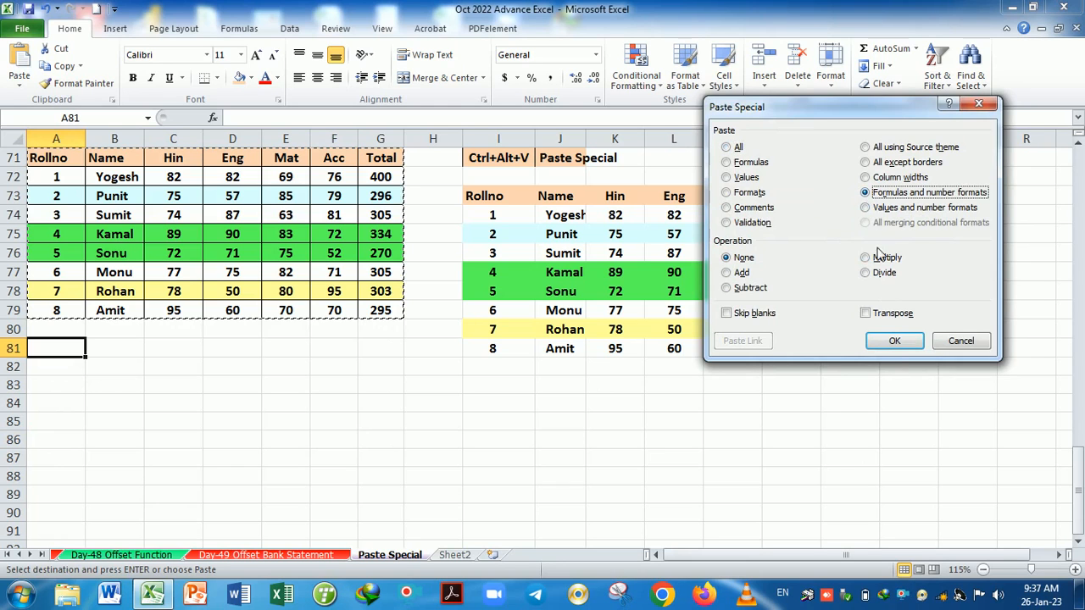
pyautogui.click(893, 346)
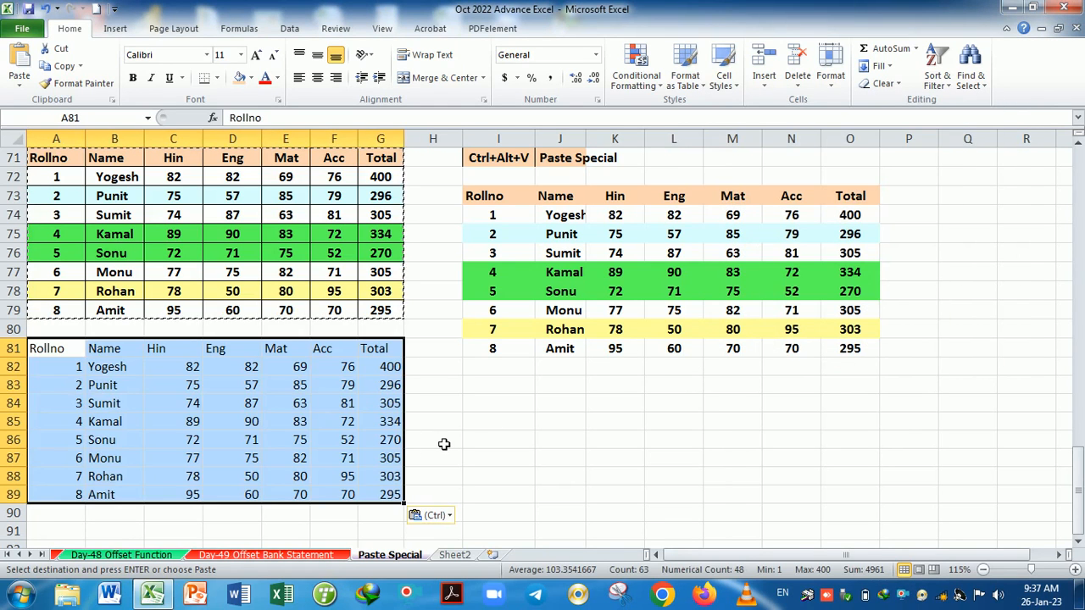
pyautogui.click(443, 444)
pyautogui.moveTo(60, 354); pyautogui.dragTo(381, 494)
pyautogui.click(381, 440)
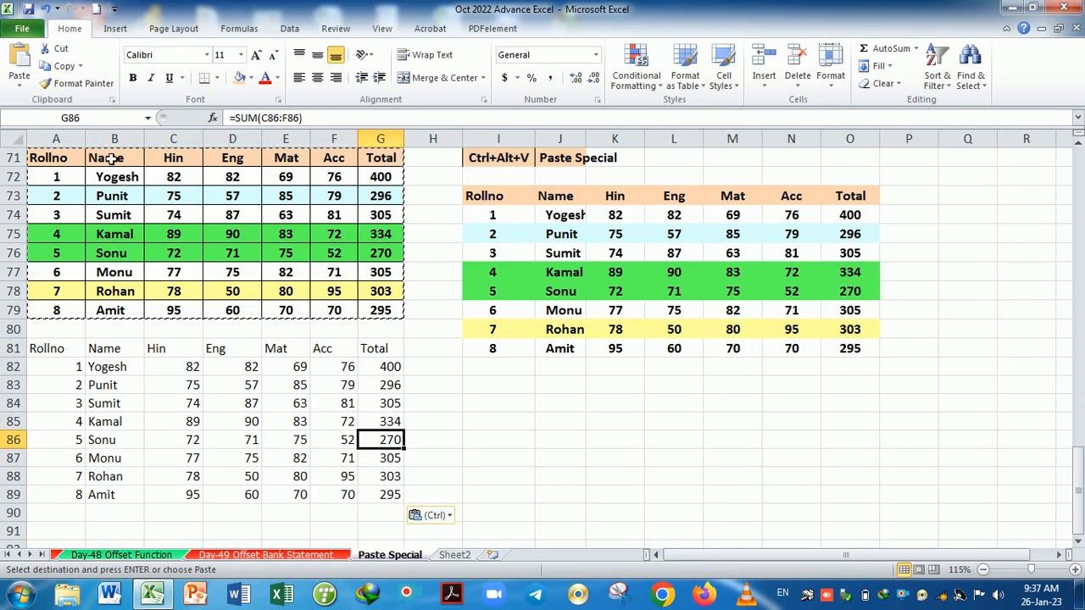
# - Paste the copied marks table at I82 through Paste Special with the Values and number formats option
pyautogui.click(480, 385)
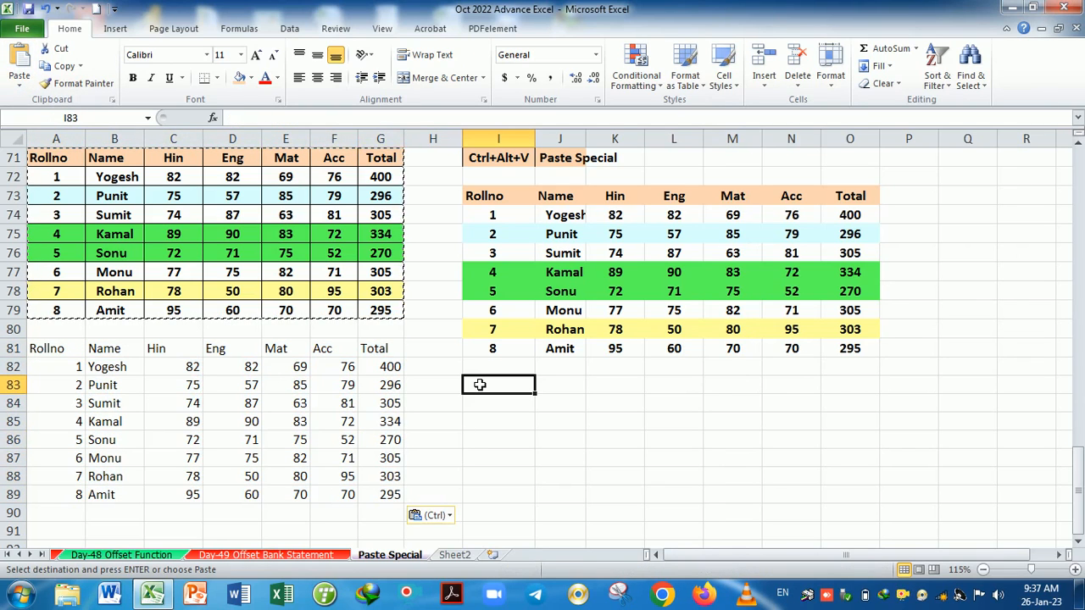
pyautogui.click(508, 373)
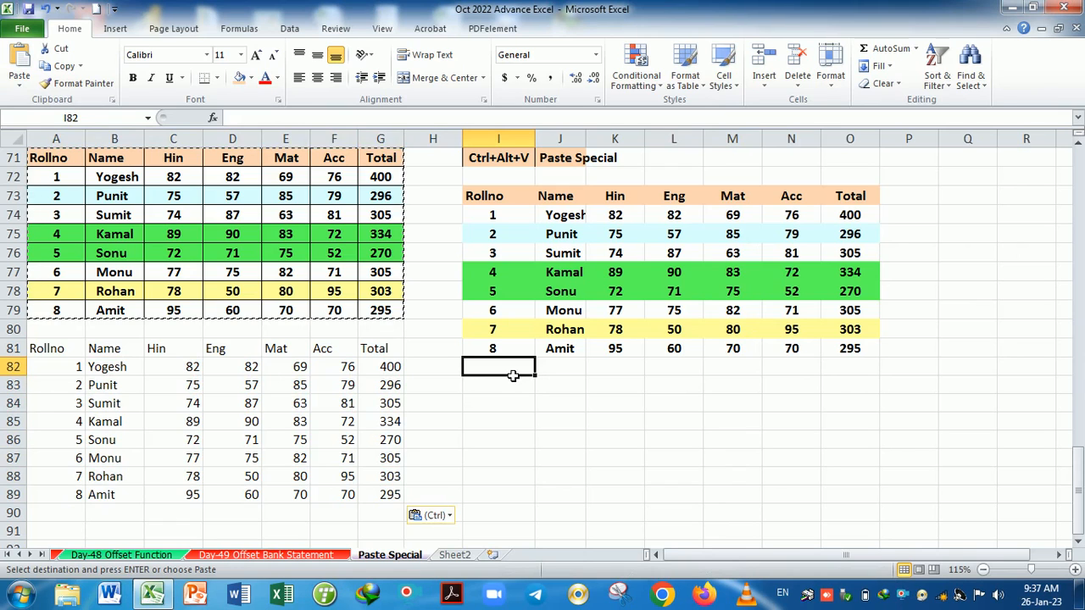
pyautogui.hotkey('ctrl', 'alt', 'v')
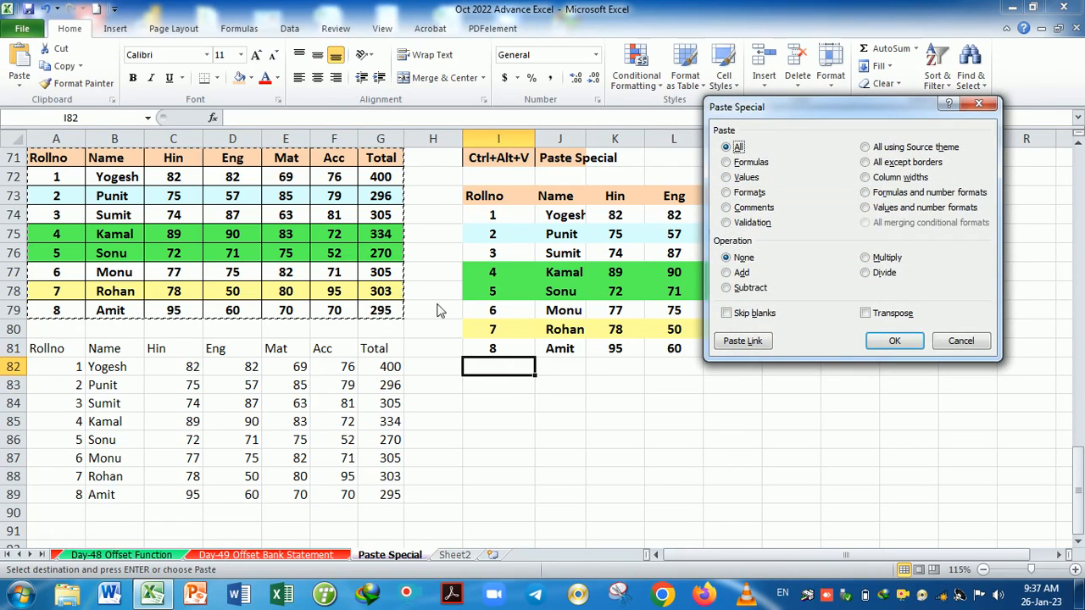
pyautogui.click(871, 210)
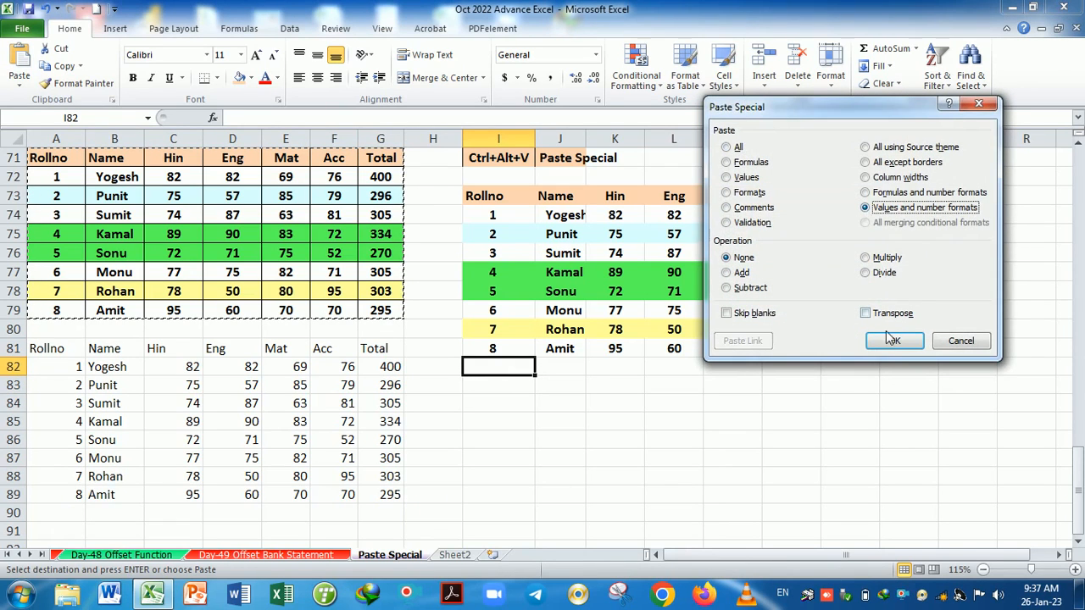
pyautogui.click(894, 341)
# - Compare the contents of the Total cells in the table pasted at I82 with a source Total cell, and end copy mode
pyautogui.click(761, 458)
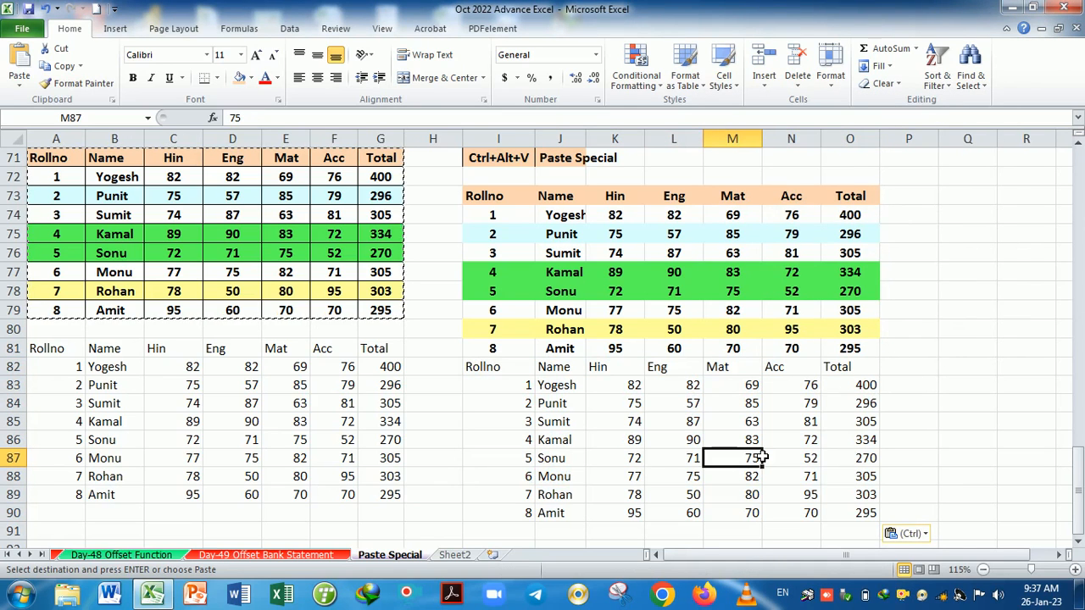
pyautogui.click(878, 425)
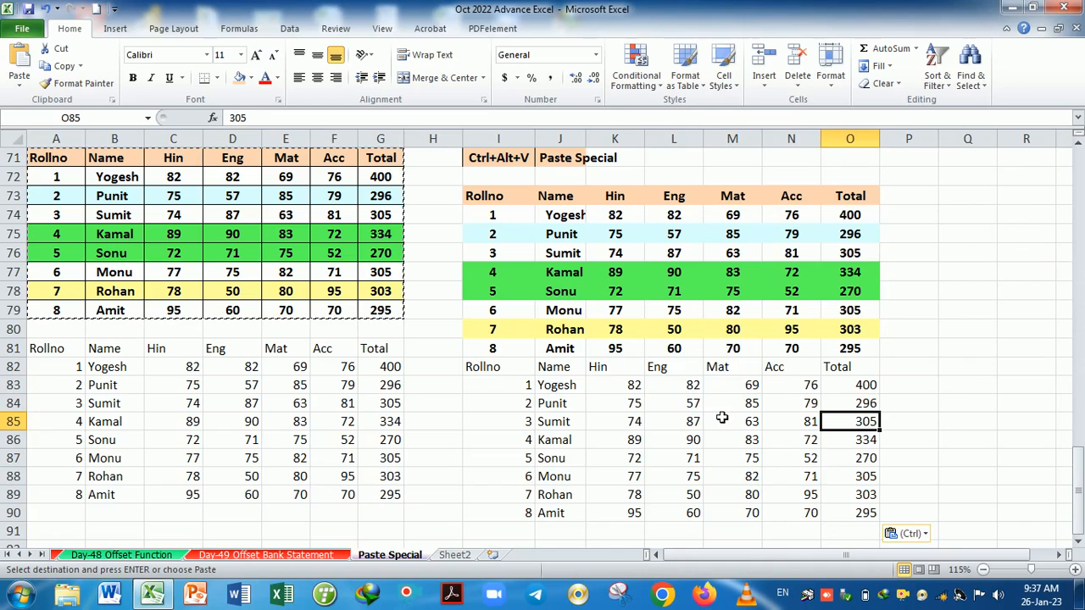
pyautogui.click(392, 291)
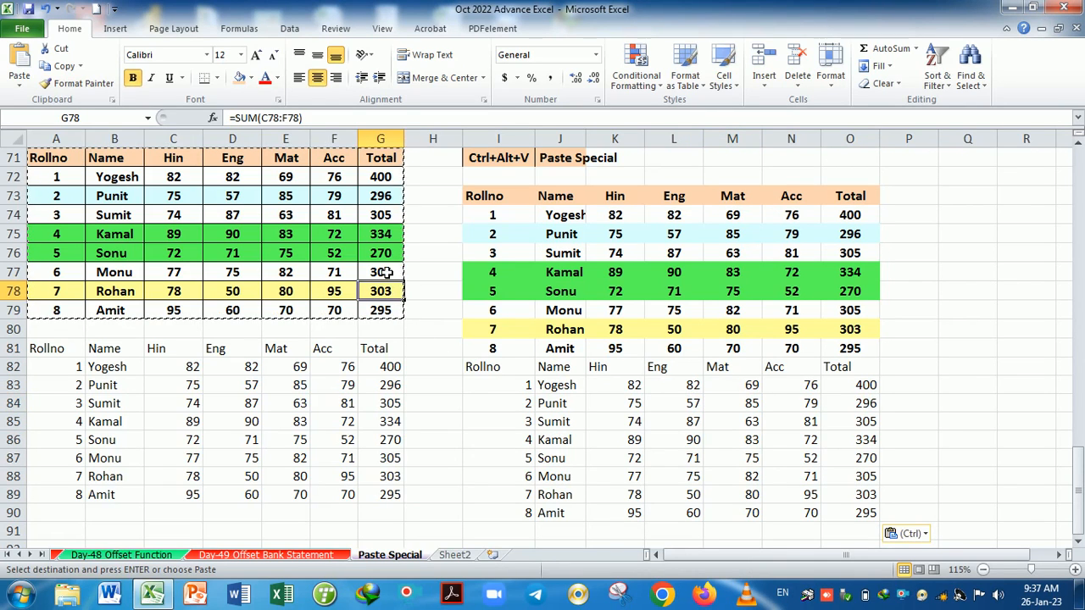
pyautogui.click(690, 403)
pyautogui.moveTo(873, 419); pyautogui.dragTo(869, 410)
pyautogui.click(866, 406)
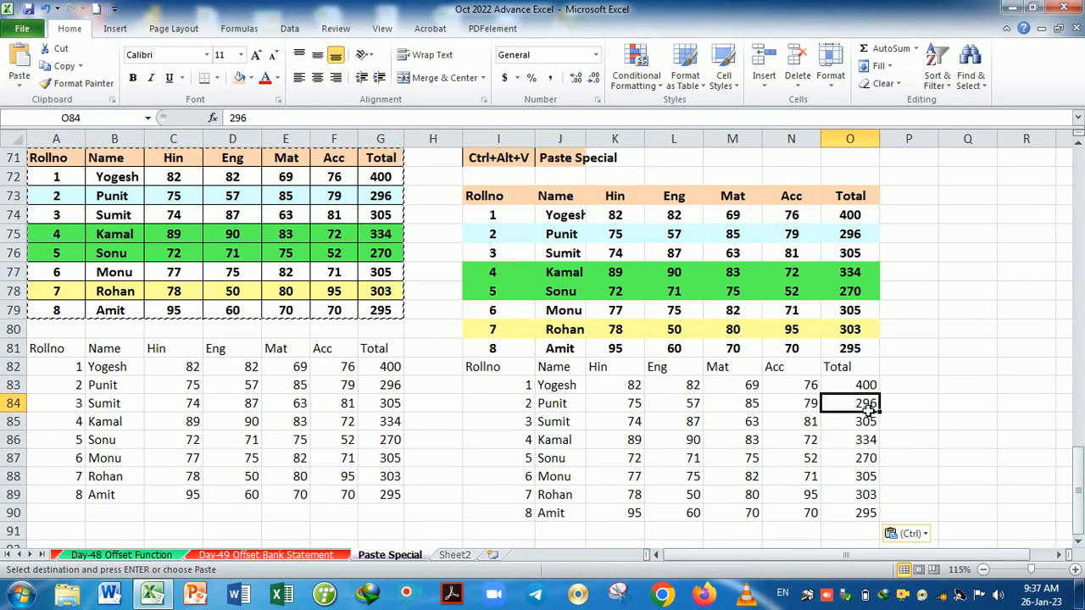
pyautogui.press('Escape')
pyautogui.doubleClick(866, 406)
pyautogui.press('Escape')
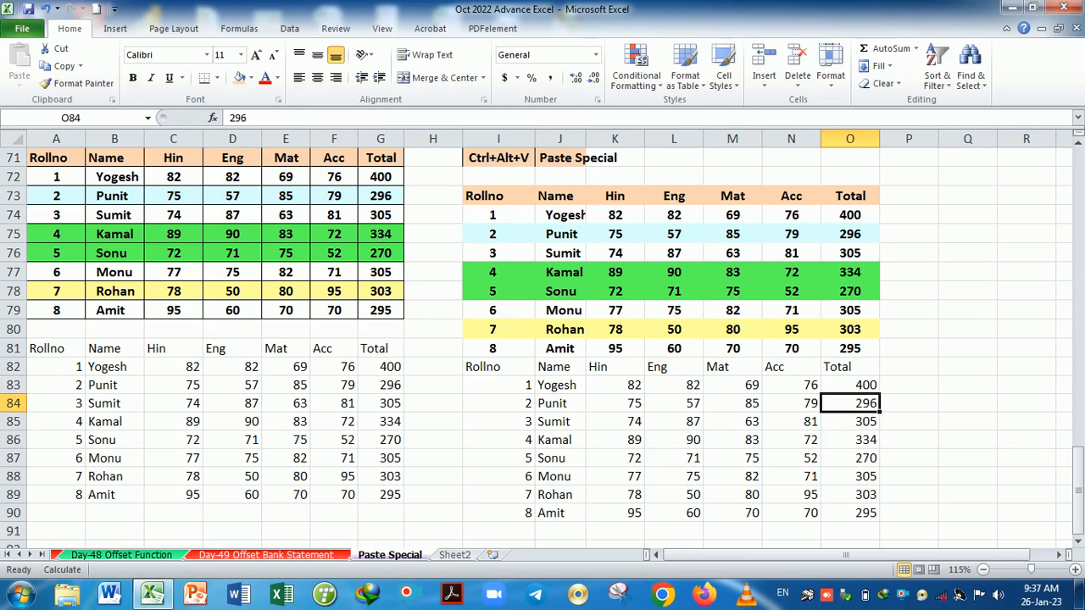
pyautogui.click(863, 439)
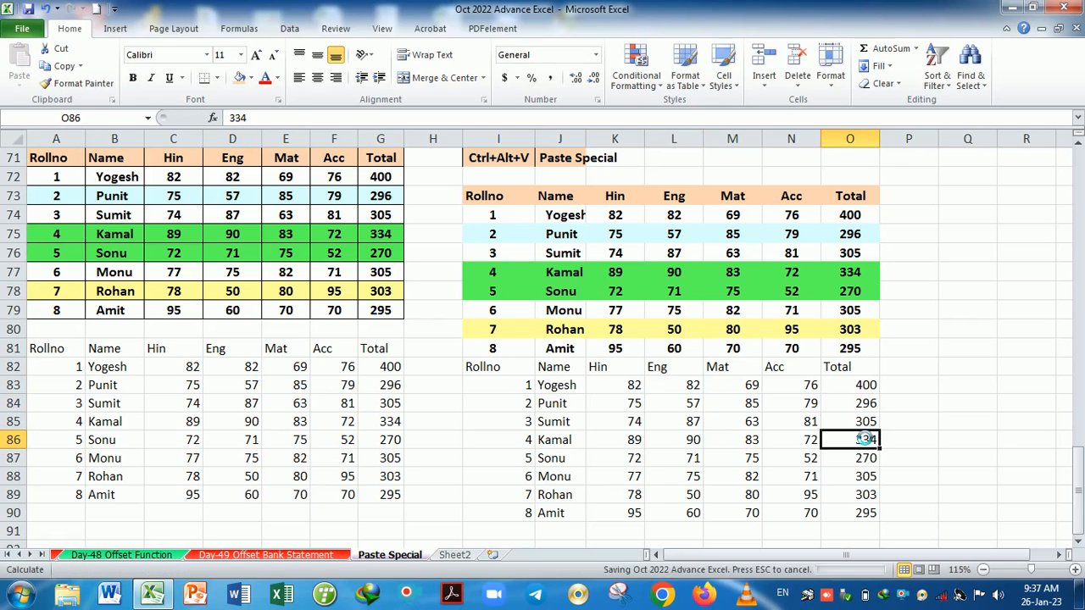
pyautogui.click(688, 458)
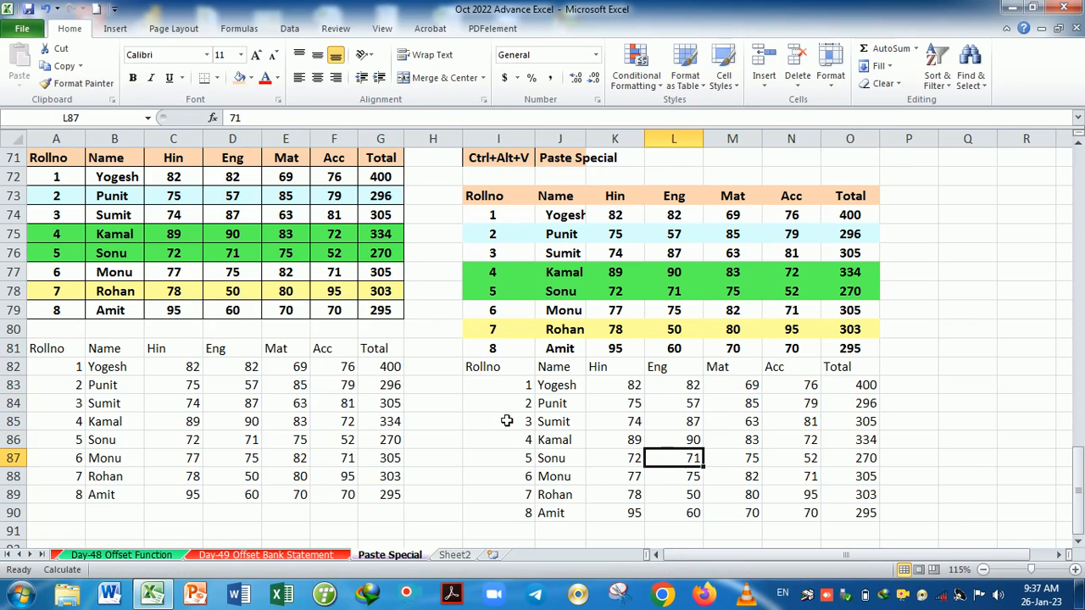
# - Copy the marks table A71:G79 and paste it at A93 through Paste Special with the All option
pyautogui.scroll(-4, 311, 455)
pyautogui.scroll(3, 288, 422)
pyautogui.scroll(-5, 288, 422)
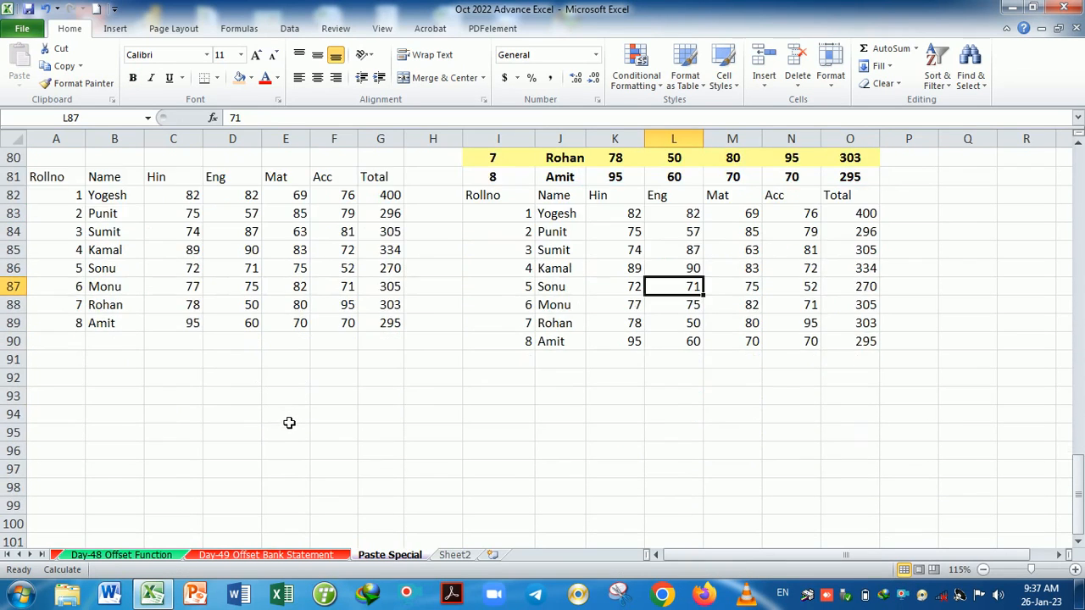
pyautogui.click(72, 215)
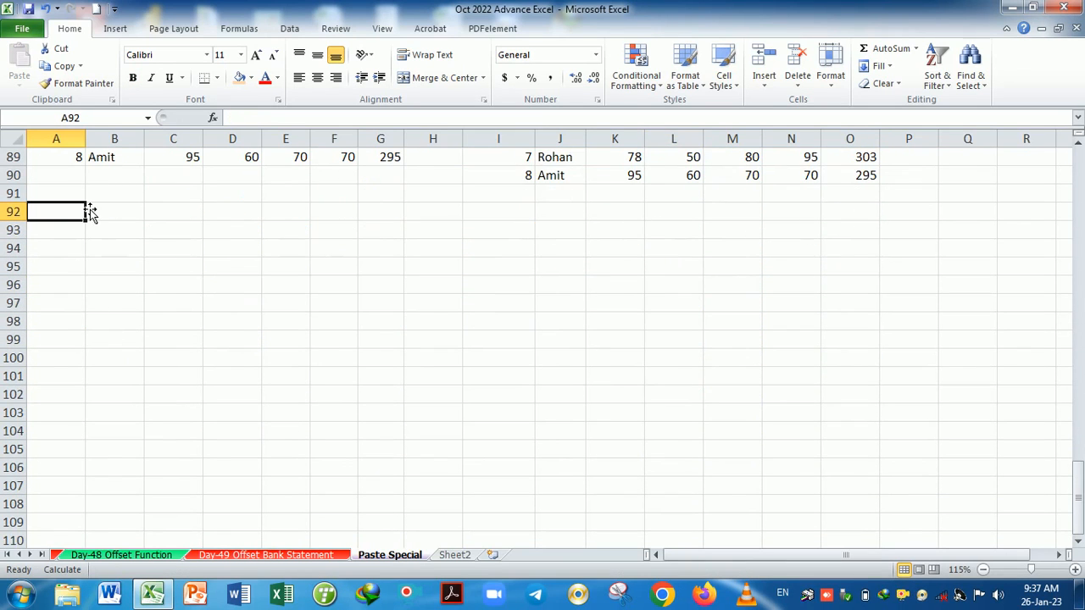
pyautogui.scroll(7, 229, 349)
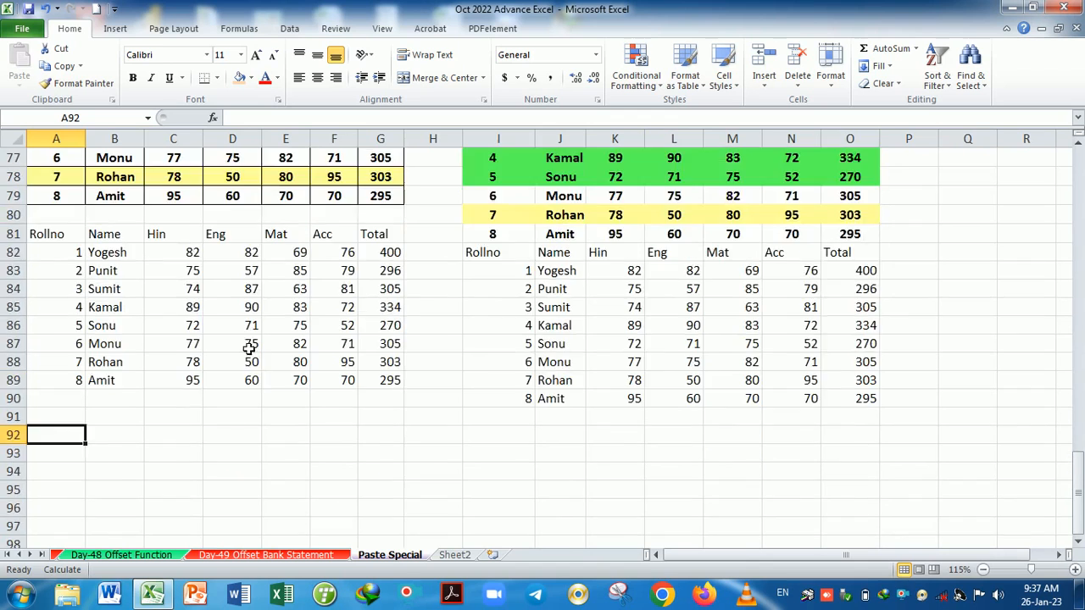
pyautogui.click(54, 217)
pyautogui.moveTo(76, 224); pyautogui.dragTo(374, 376)
pyautogui.hotkey('ctrl', 'c')
pyautogui.scroll(-8, 351, 375)
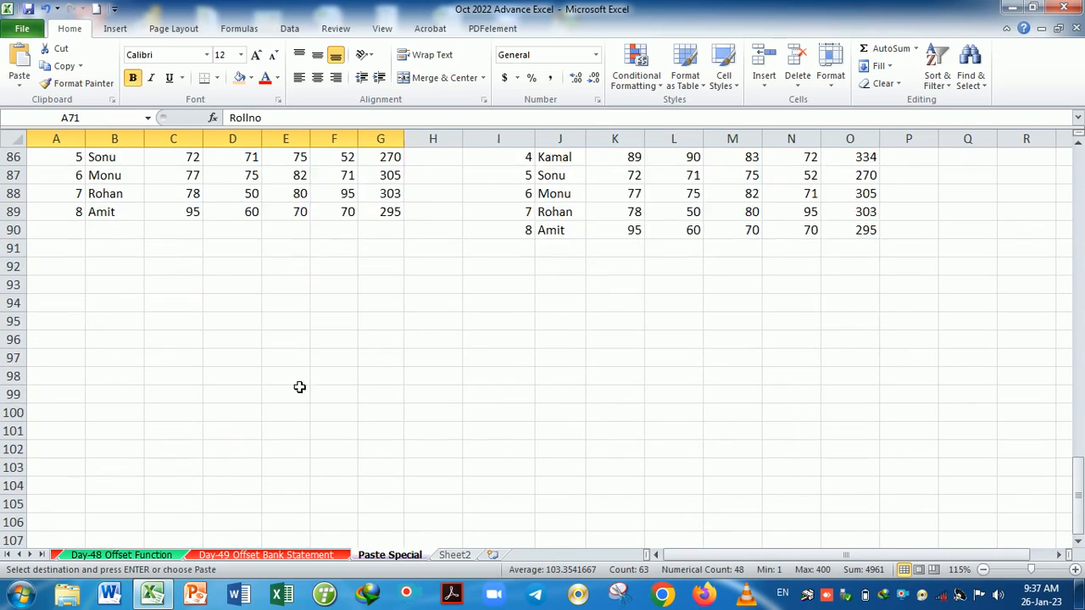
pyautogui.click(77, 180)
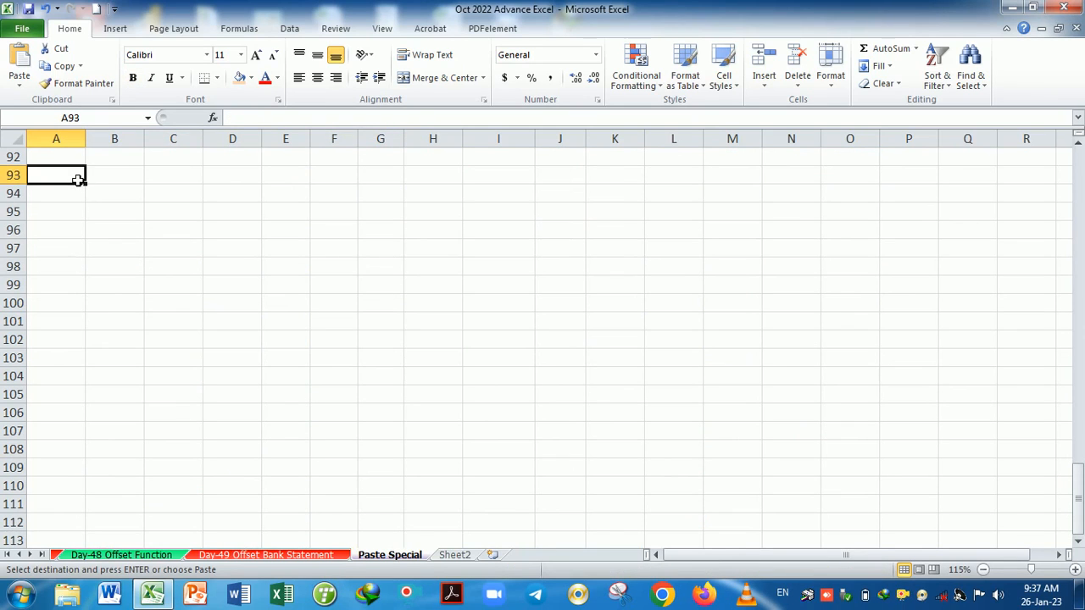
pyautogui.hotkey('ctrl', 'alt', 'v')
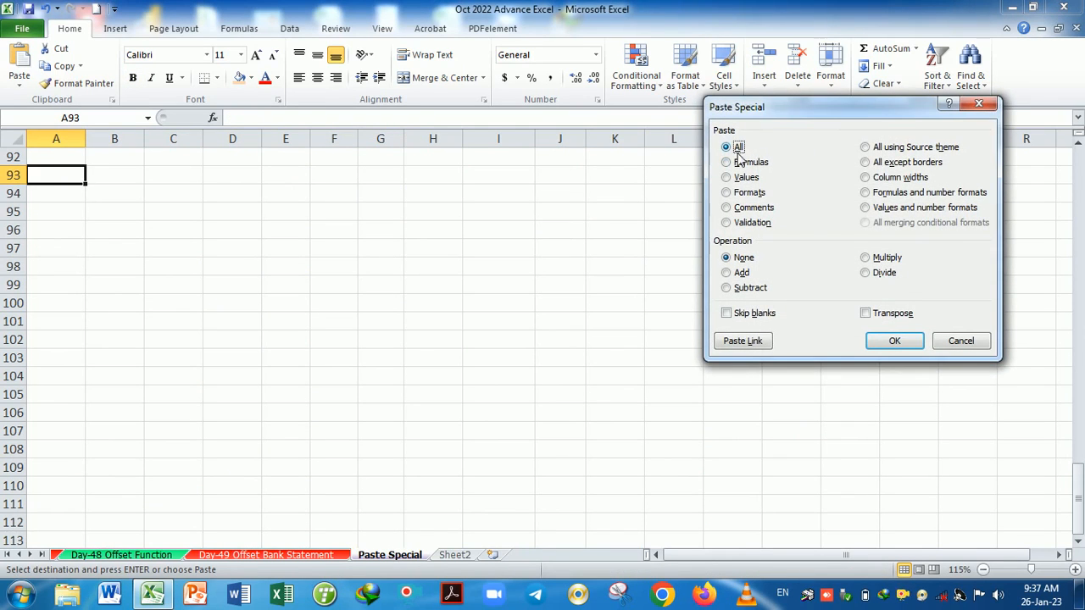
pyautogui.click(901, 341)
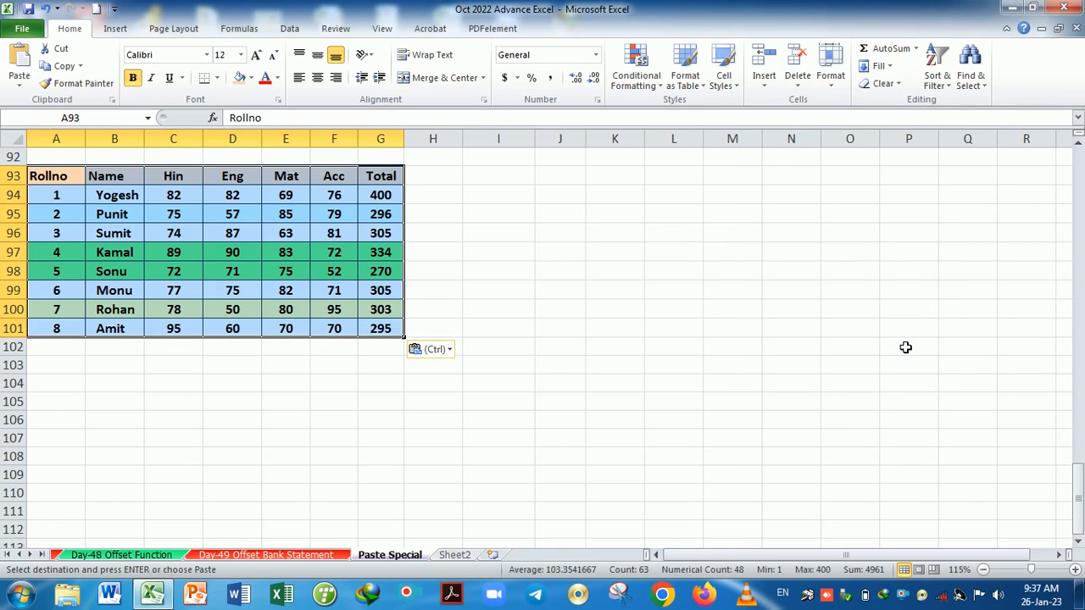
# - Paste the copied marks table at I93 with the Formulas option and check the formulas in its Total column
pyautogui.click(507, 181)
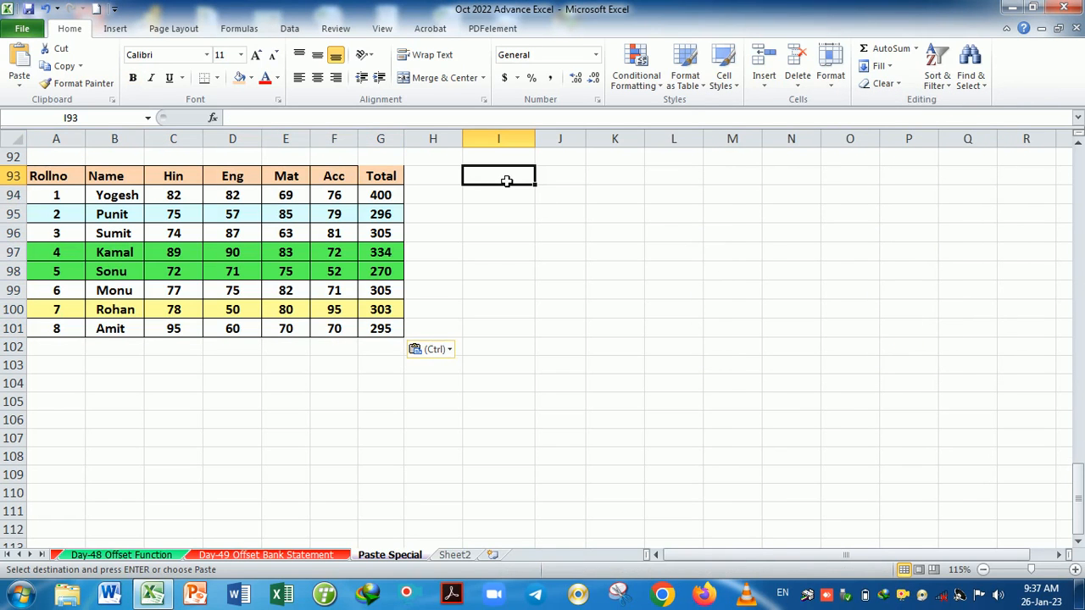
pyautogui.hotkey('ctrl', 'alt', 'v')
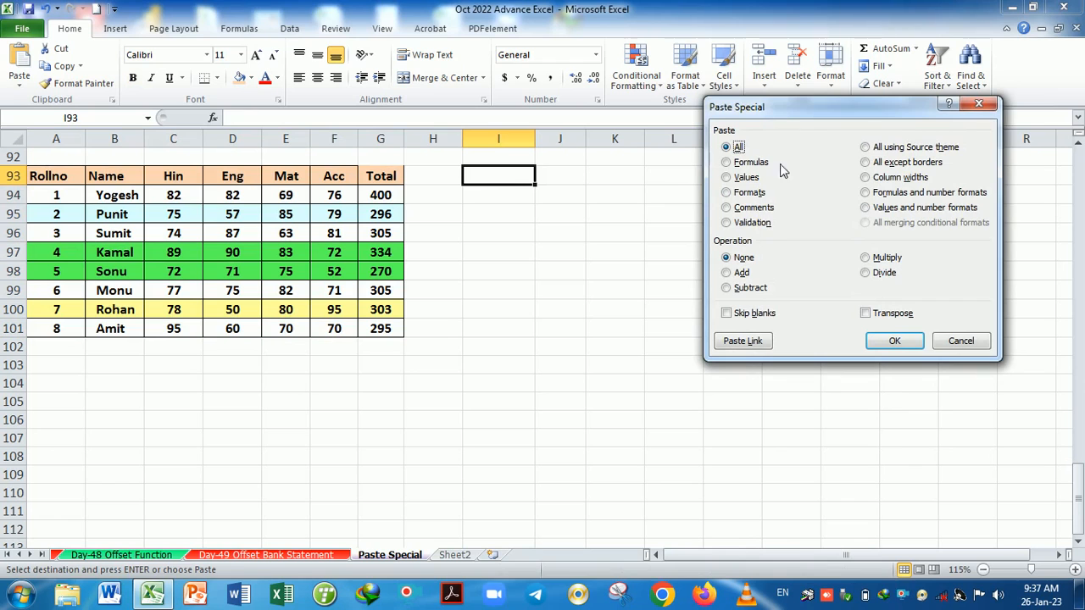
pyautogui.click(727, 162)
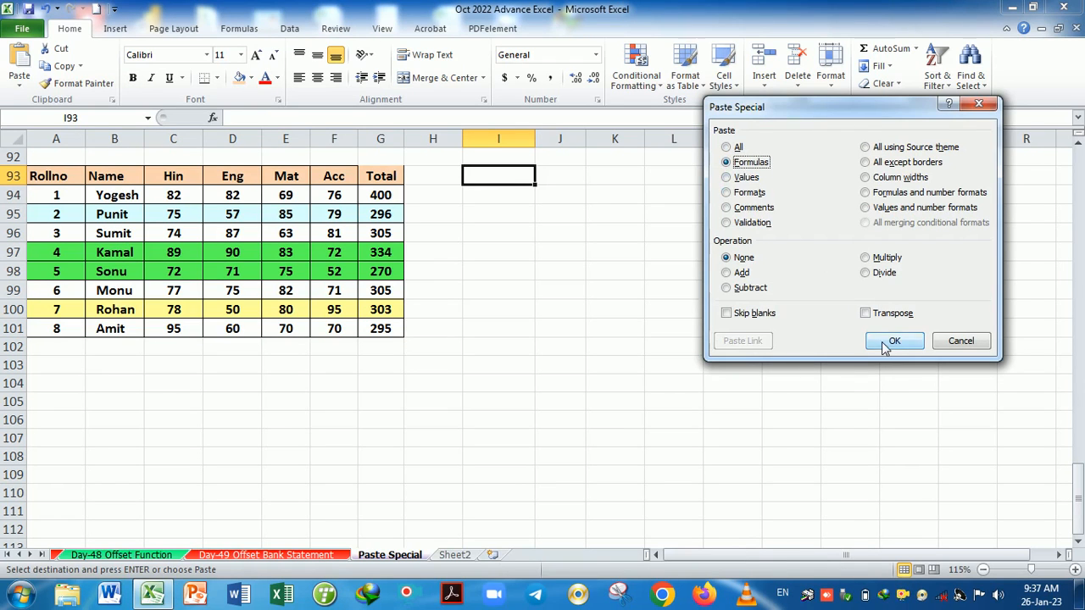
pyautogui.click(894, 341)
pyautogui.moveTo(746, 381); pyautogui.dragTo(791, 365)
pyautogui.doubleClick(869, 222)
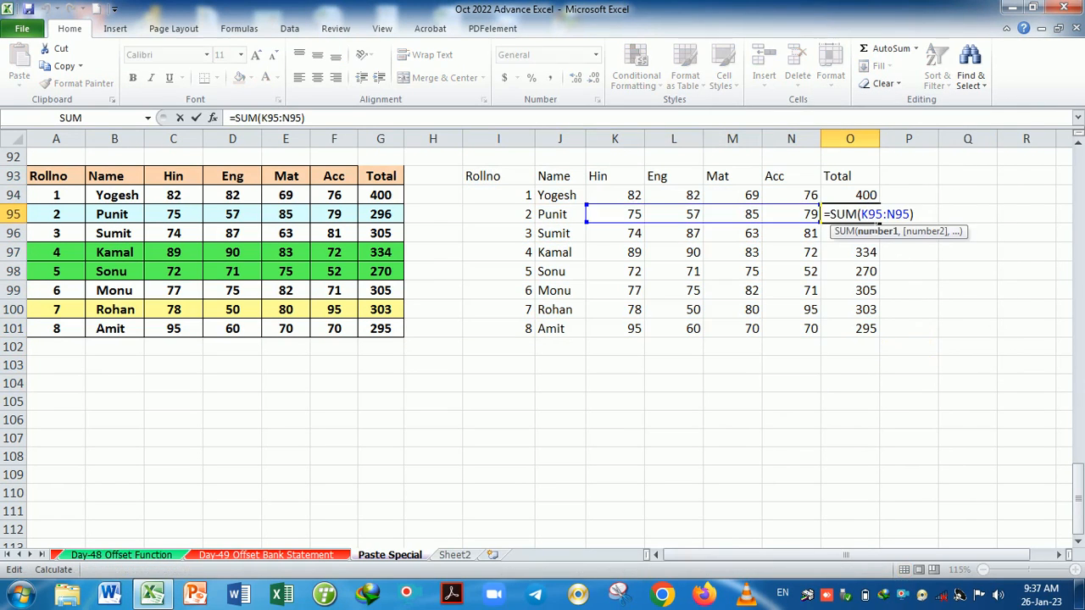
pyautogui.press('Escape')
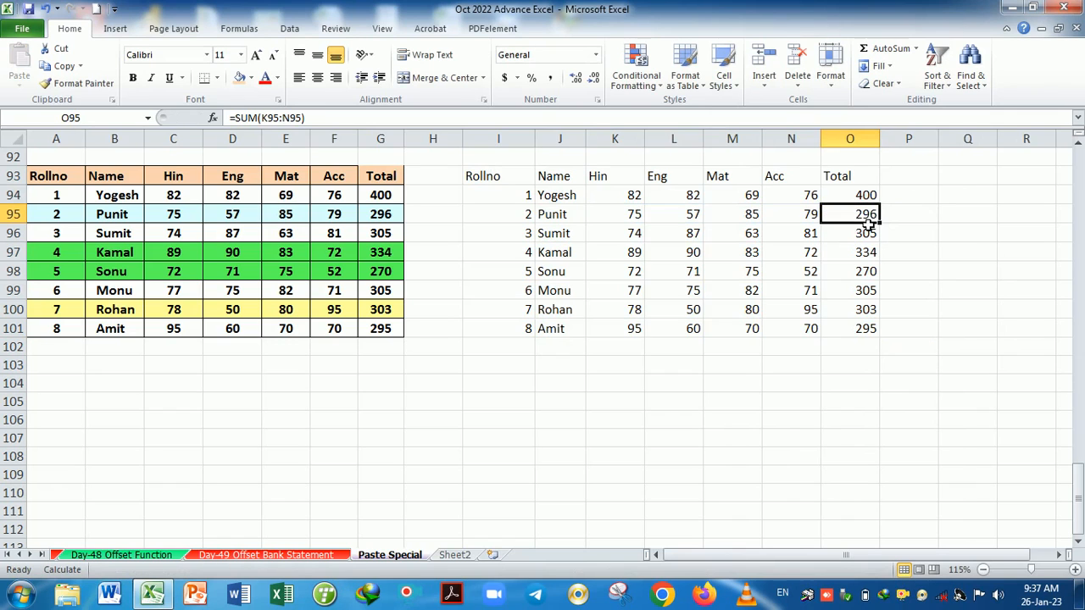
pyautogui.click(837, 290)
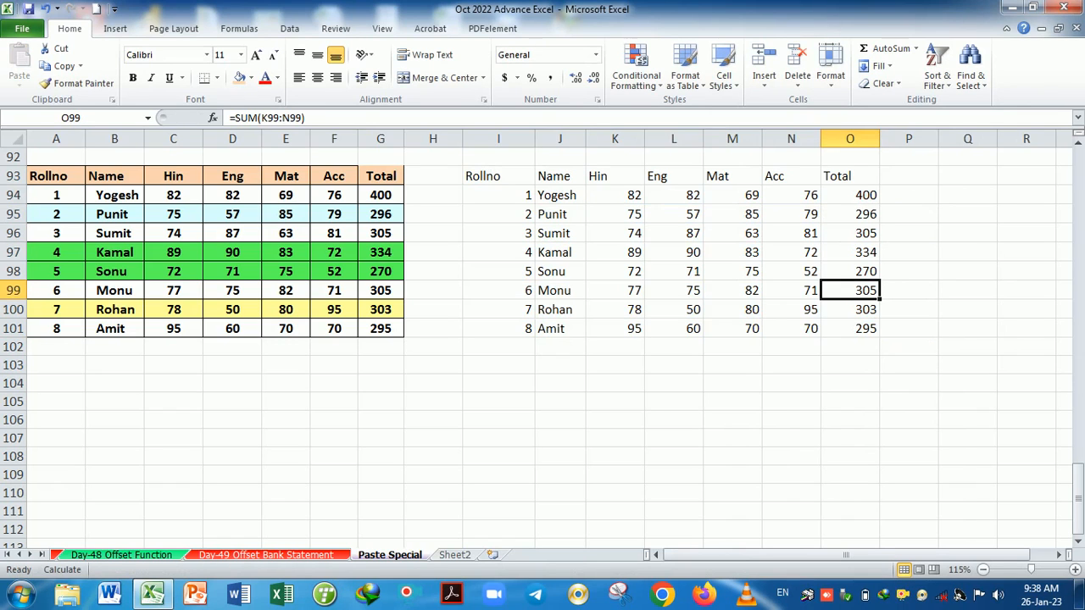
# - Copy the marks table A93:G101 and paste it at A103 through Paste Special with the Values option
pyautogui.click(68, 367)
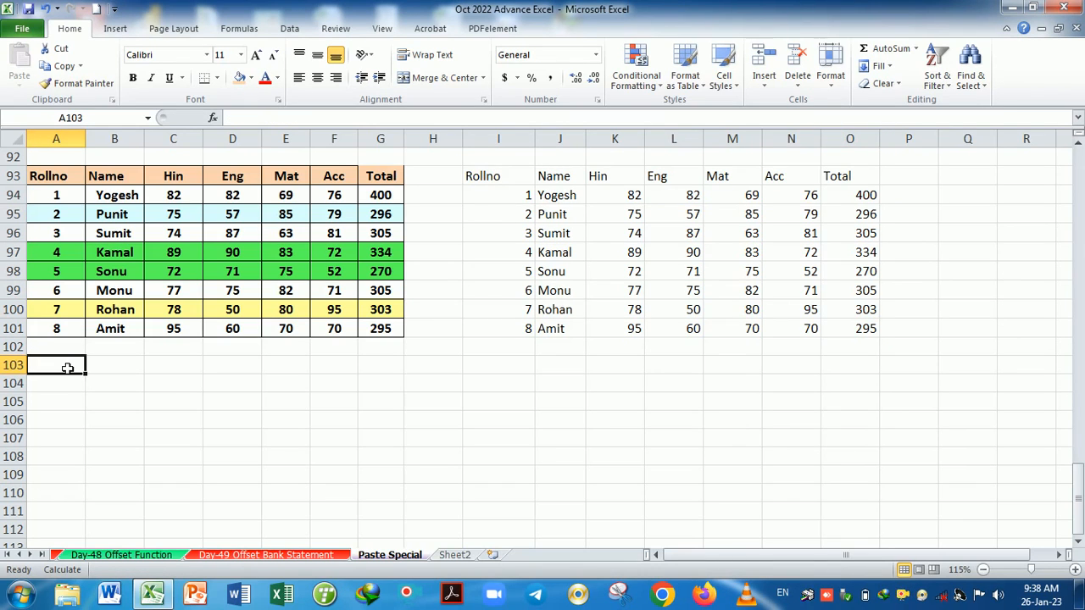
pyautogui.click(369, 234)
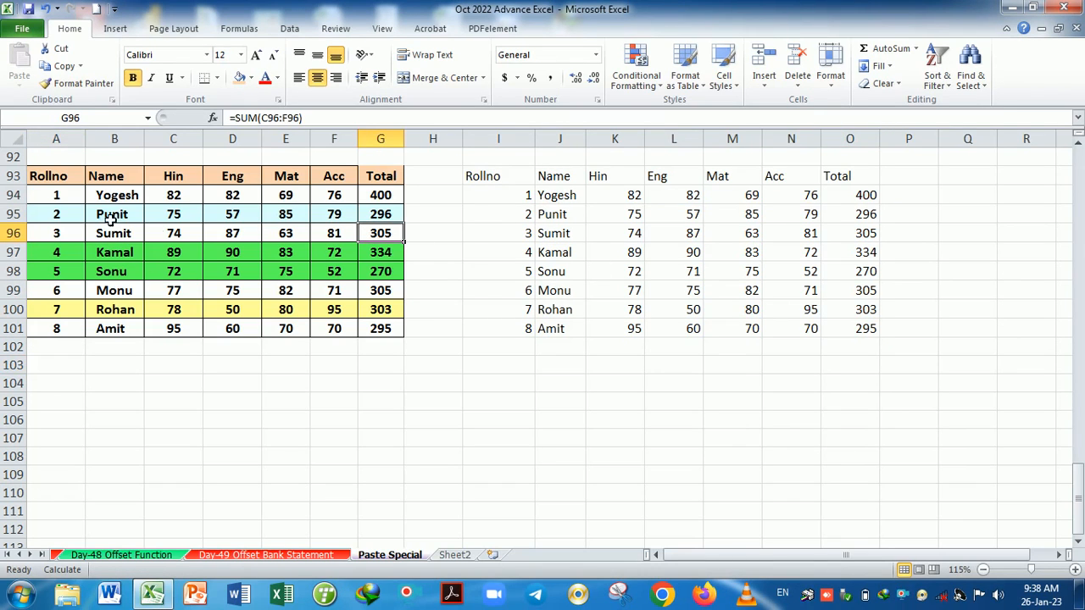
pyautogui.moveTo(53, 169); pyautogui.dragTo(376, 333)
pyautogui.hotkey('ctrl', 'c')
pyautogui.click(83, 371)
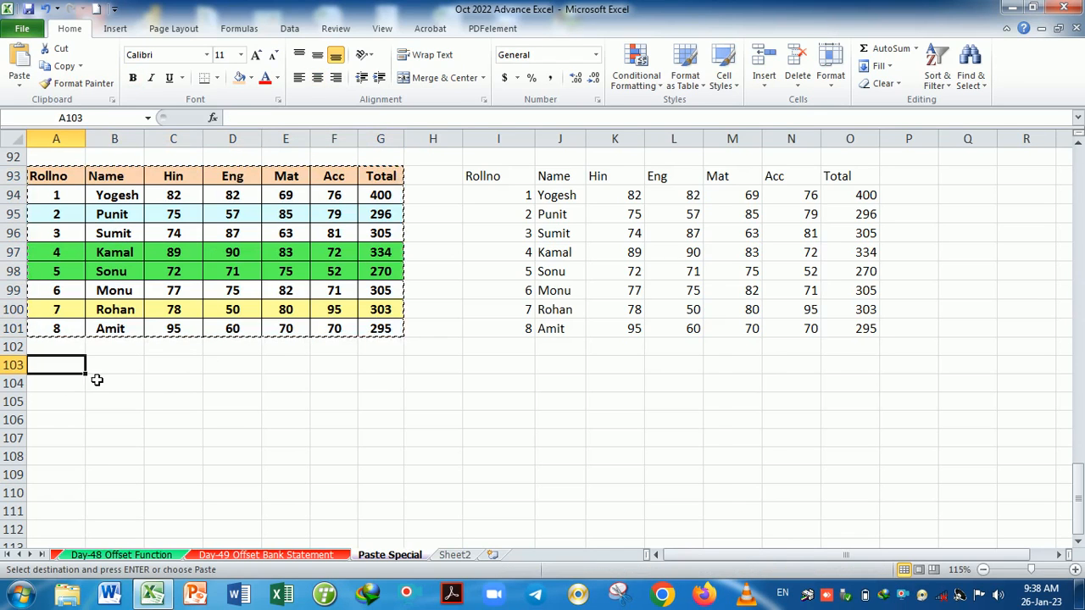
pyautogui.hotkey('ctrl', 'alt', 'v')
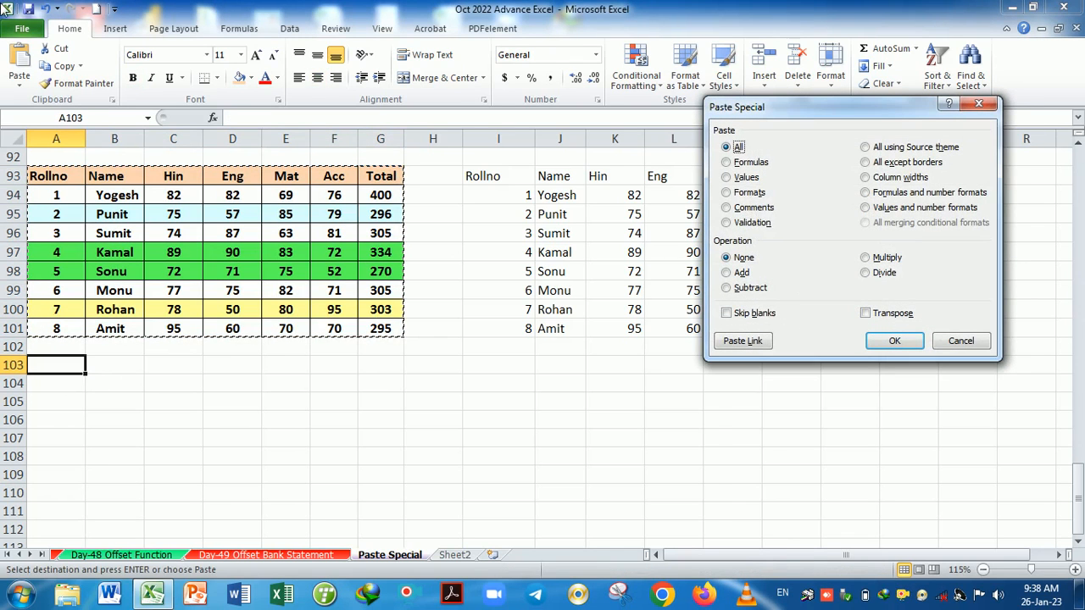
pyautogui.click(727, 178)
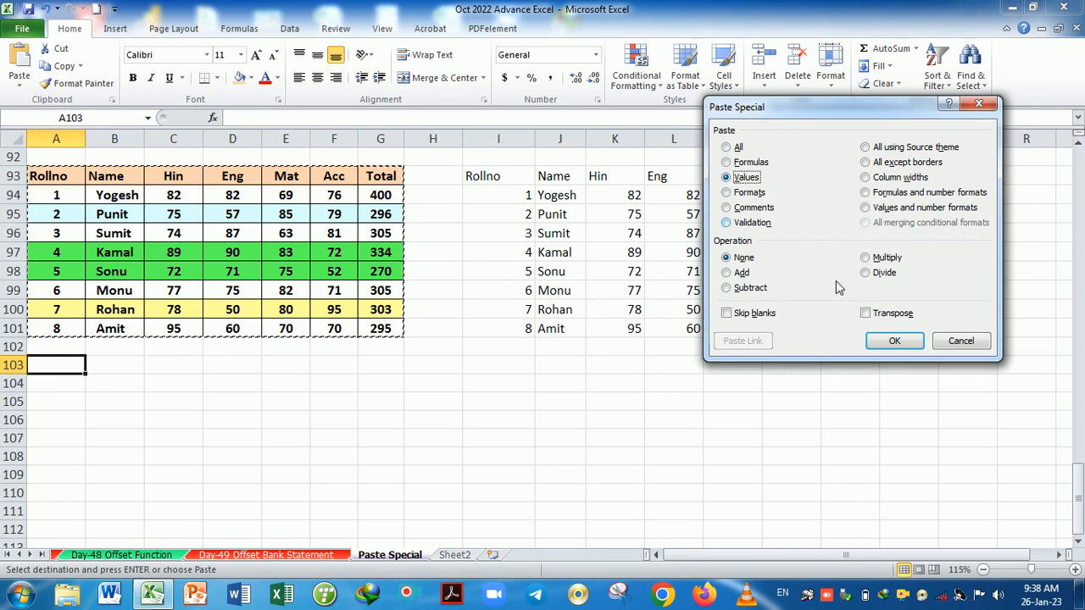
pyautogui.click(892, 340)
# - Check the contents of the Total and subject mark cells in the table pasted at A103
pyautogui.click(434, 435)
pyautogui.click(392, 402)
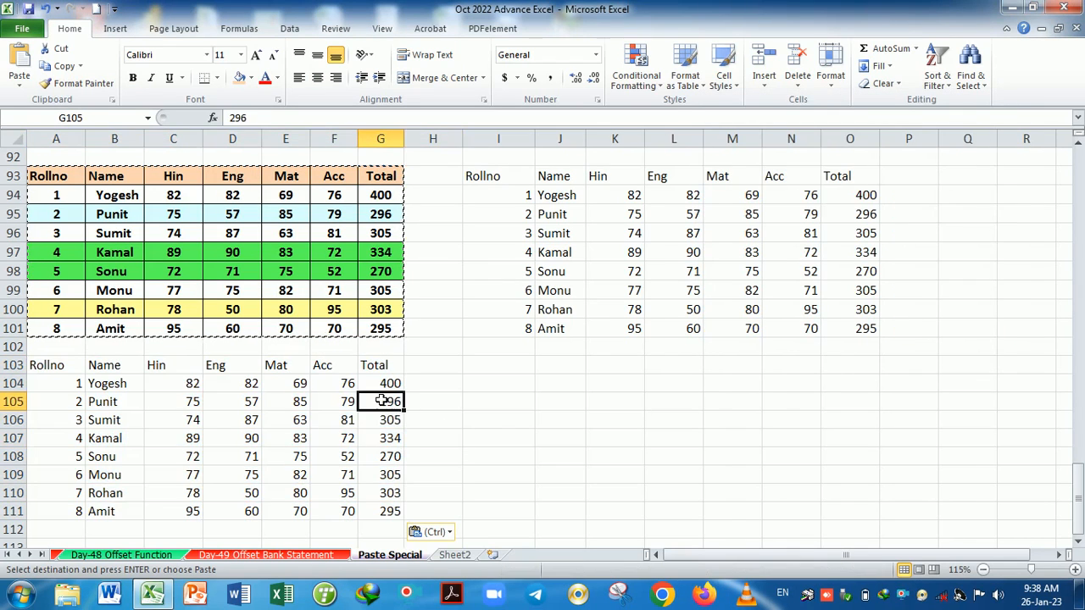
pyautogui.click(343, 402)
pyautogui.click(174, 383)
pyautogui.click(293, 403)
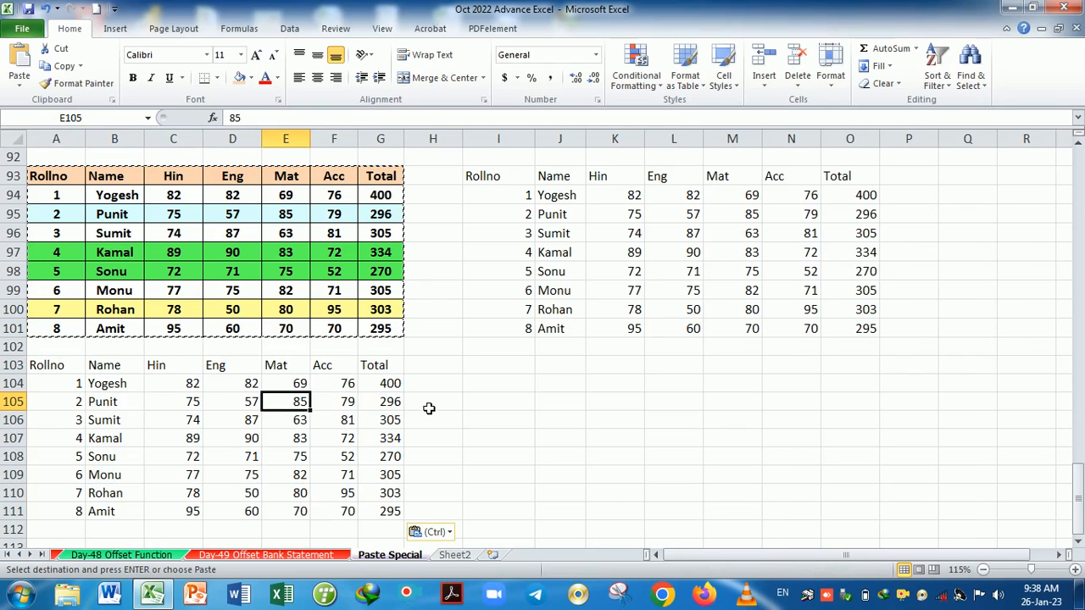
pyautogui.click(396, 402)
# - Paste only the formats of the copied marks table at I103 through Paste Special
pyautogui.click(518, 357)
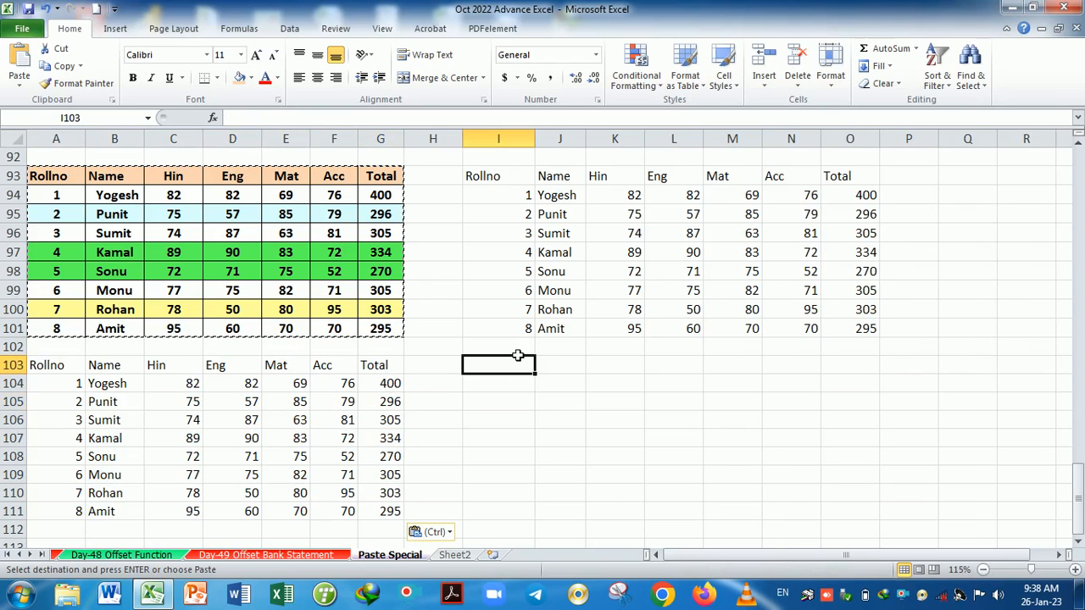
pyautogui.hotkey('ctrl', 'alt', 'v')
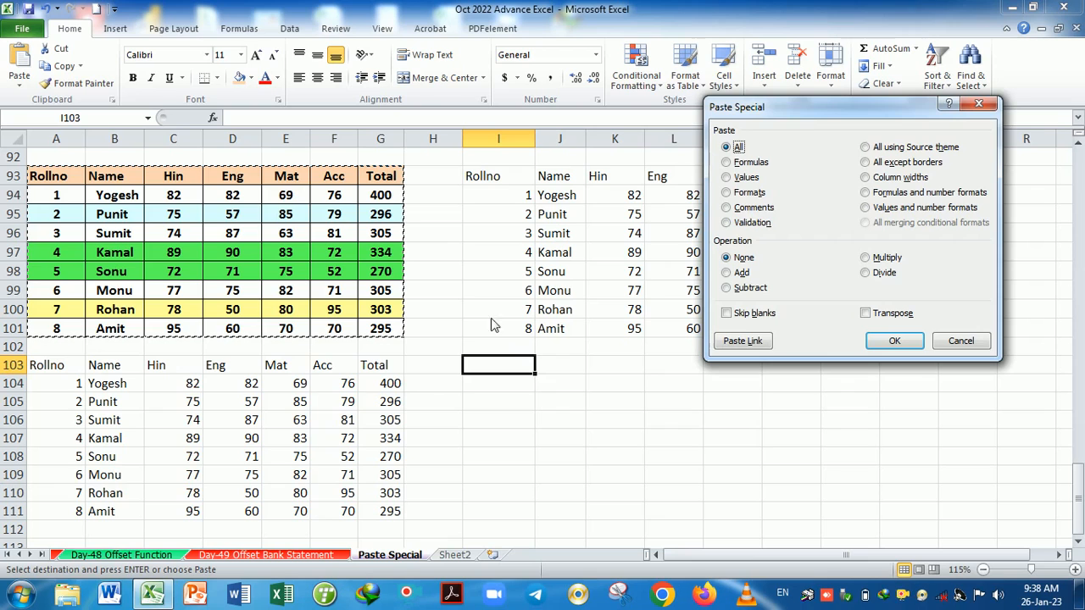
pyautogui.click(727, 193)
pyautogui.click(897, 343)
pyautogui.click(754, 440)
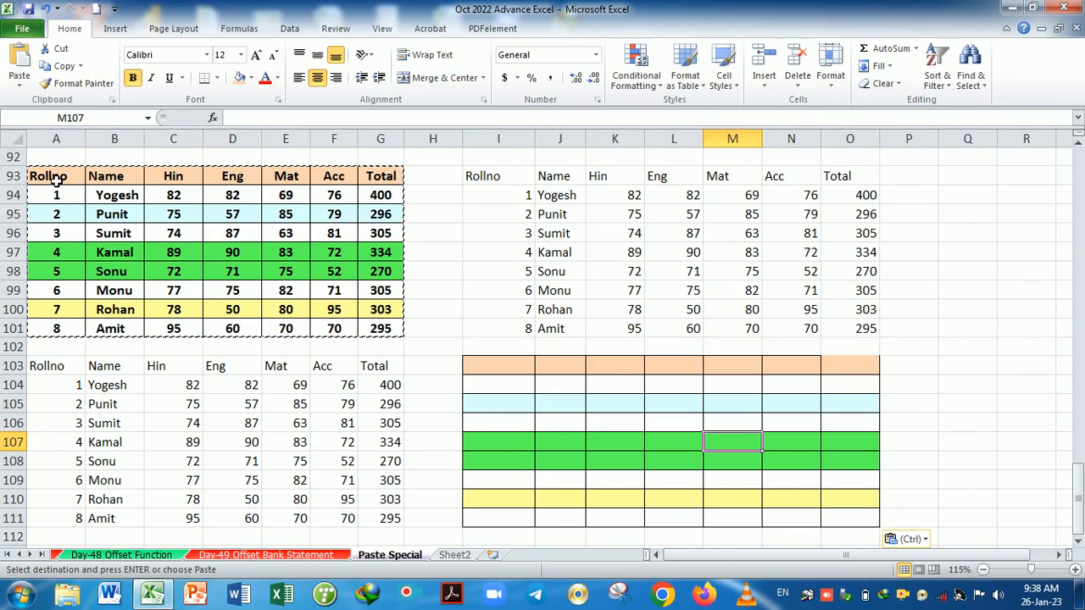
# - Paste a full copy of the marks table A93:G101 at A114 with a normal paste
pyautogui.moveTo(56, 178); pyautogui.dragTo(364, 335)
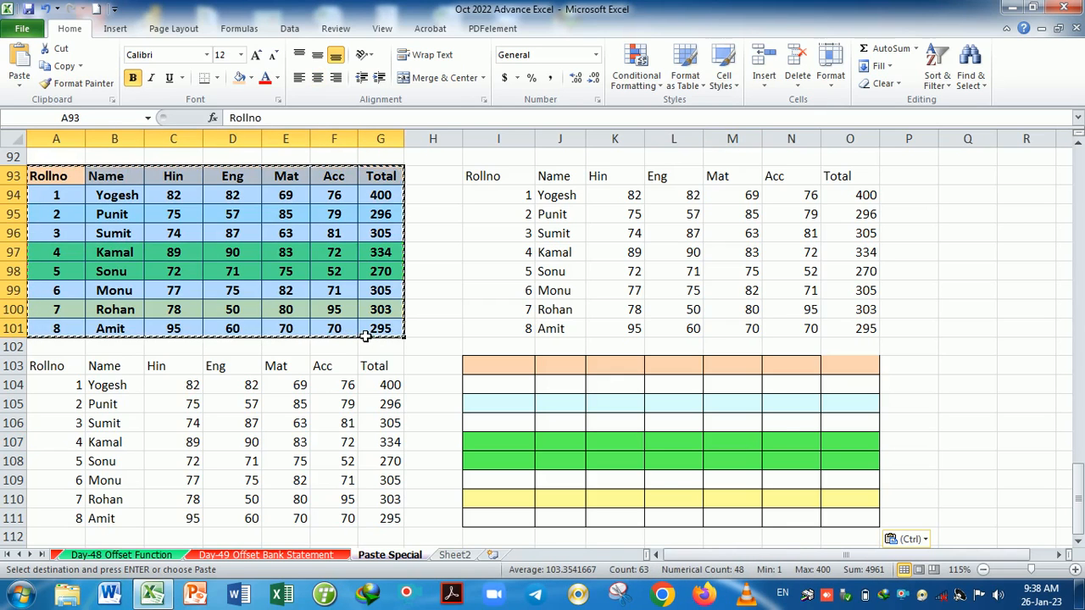
pyautogui.scroll(-6, 186, 332)
pyautogui.click(72, 235)
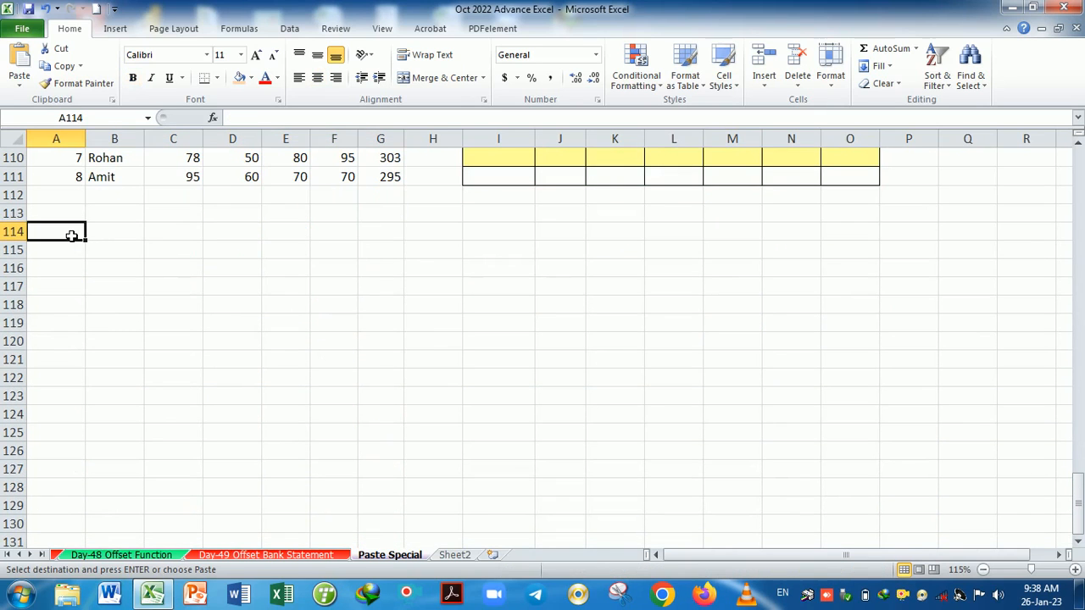
pyautogui.hotkey('ctrl', 'v')
pyautogui.click(459, 325)
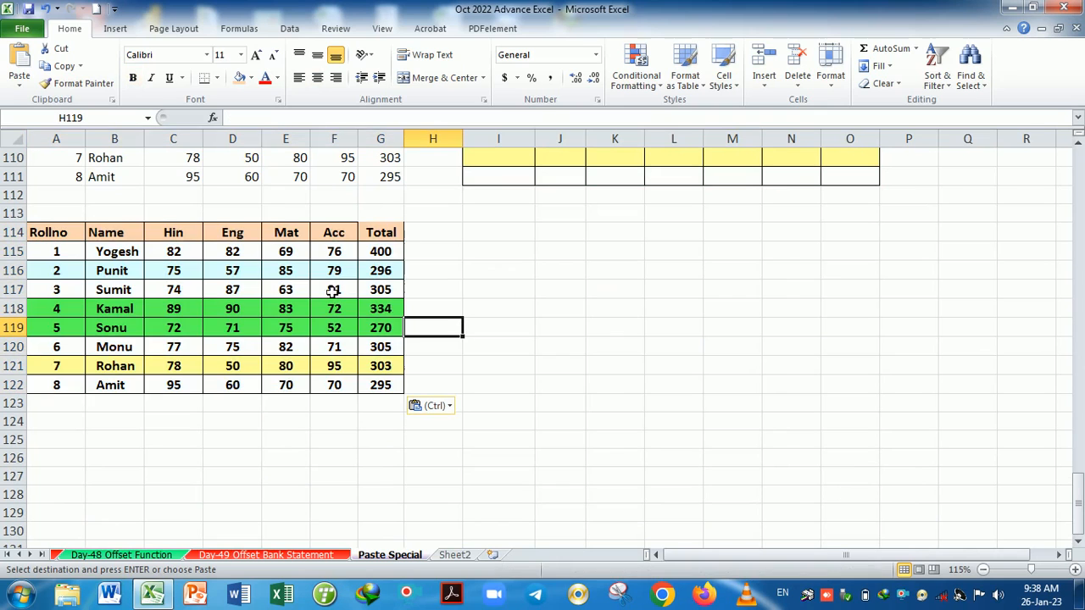
pyautogui.moveTo(78, 239); pyautogui.dragTo(390, 385)
pyautogui.hotkey('ctrl', 'c')
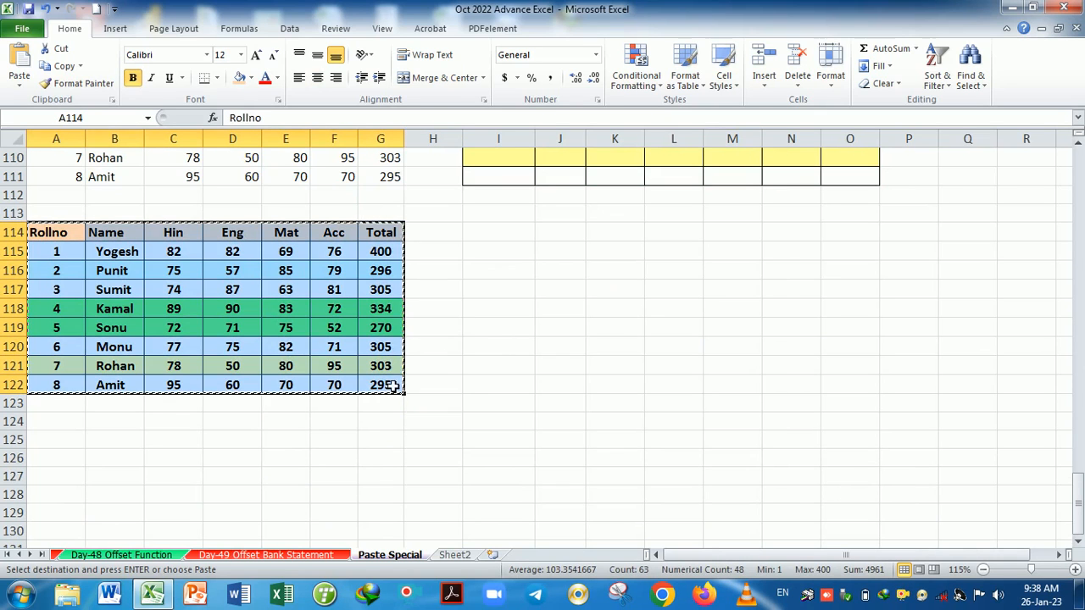
pyautogui.click(508, 232)
pyautogui.hotkey('ctrl', 'alt', 'v')
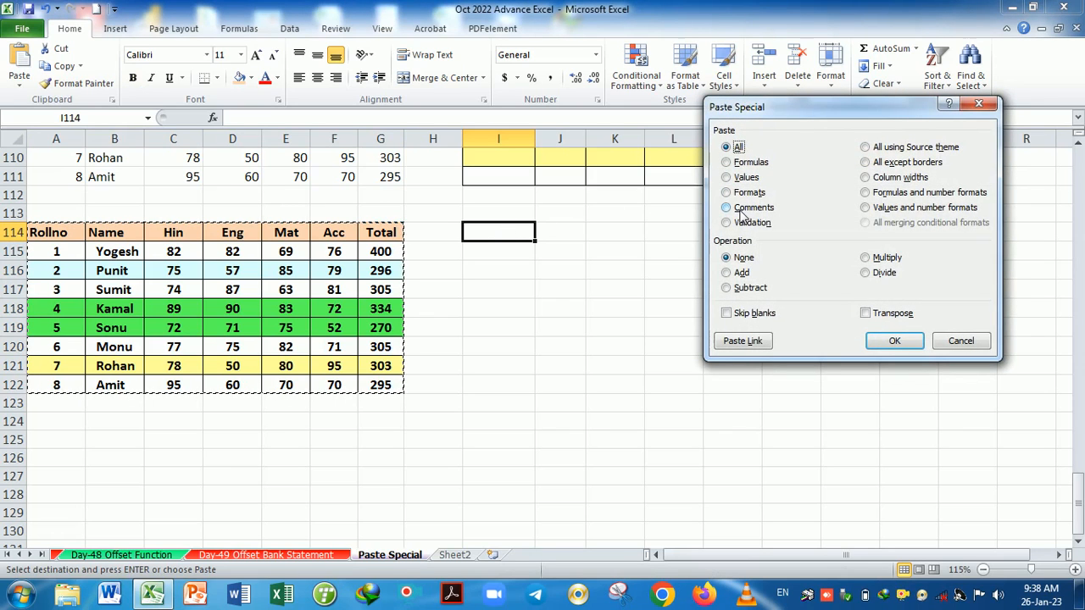
pyautogui.click(979, 103)
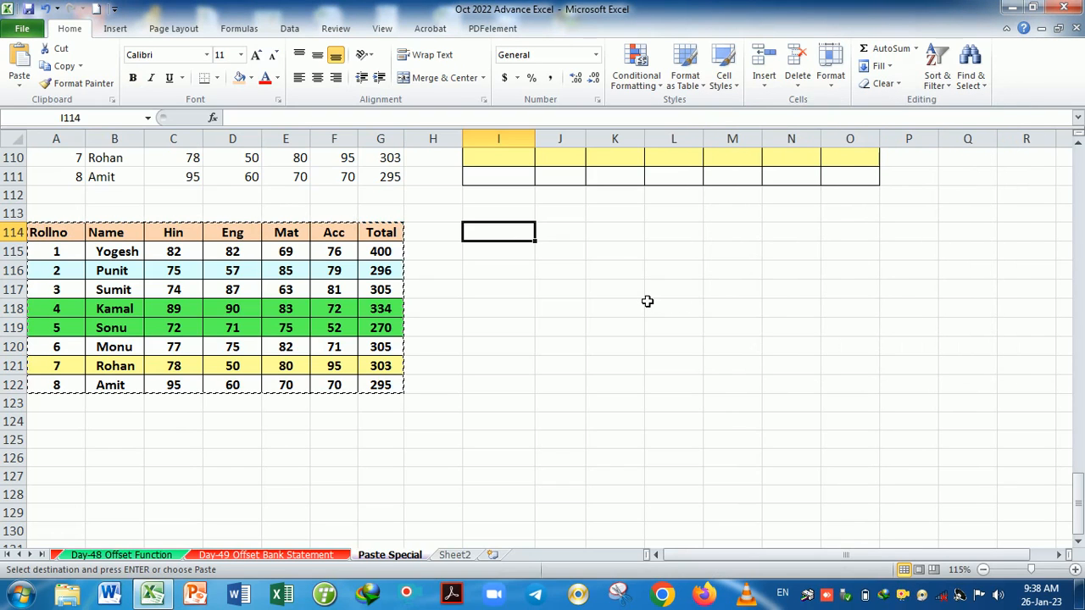
pyautogui.press('Escape')
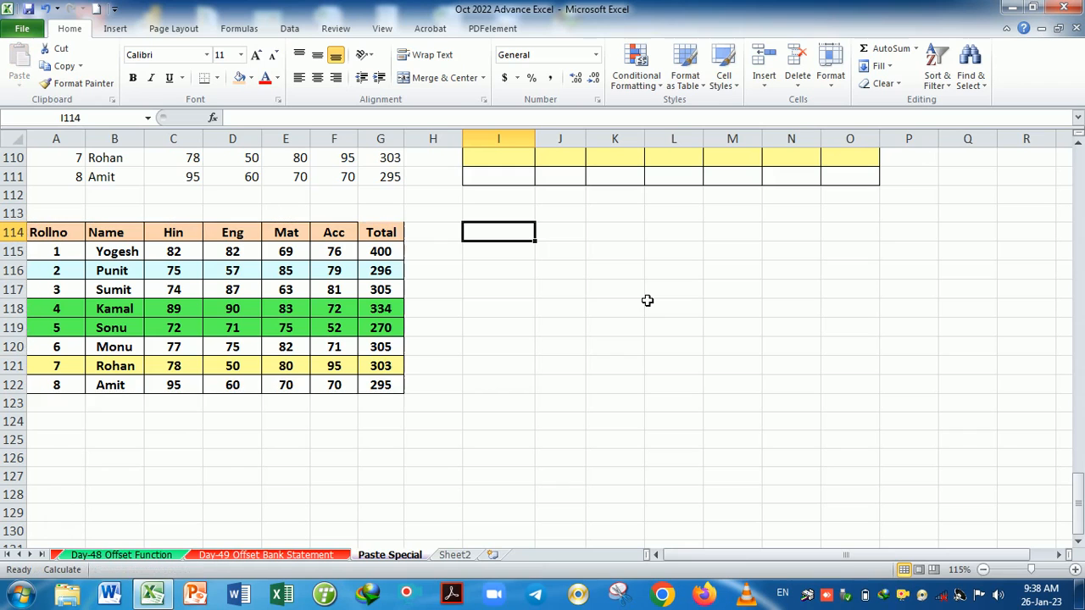
# - Insert a comment reading "Student Marksheet" on Total cell G115 in place of the default author text, and view it
pyautogui.click(386, 252)
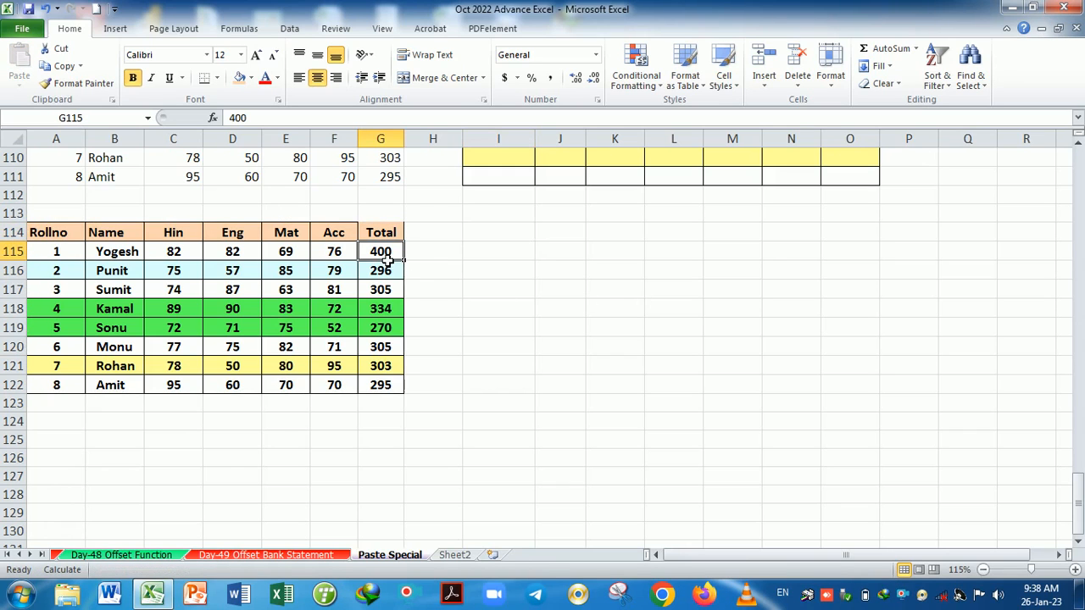
pyautogui.rightClick(386, 253)
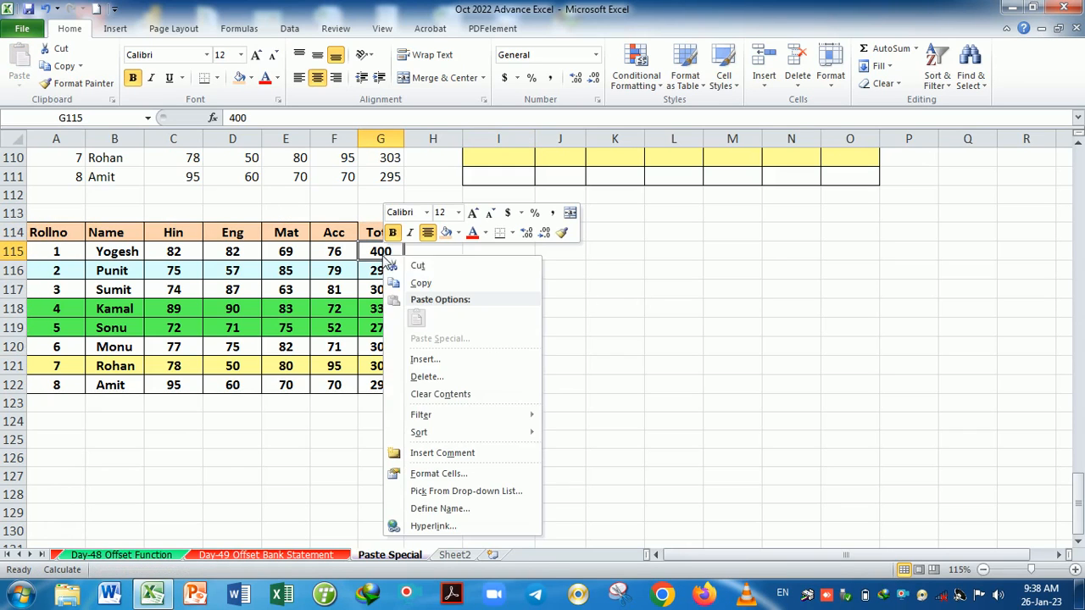
pyautogui.click(442, 453)
pyautogui.press('BackSpace')
pyautogui.press('BackSpace')
pyautogui.press('BackSpace')
pyautogui.press('BackSpace')
pyautogui.press('BackSpace')
pyautogui.press('BackSpace')
pyautogui.press('BackSpace')
pyautogui.press('BackSpace')
pyautogui.press('BackSpace')
pyautogui.press('BackSpace')
pyautogui.press('BackSpace')
pyautogui.press('BackSpace')
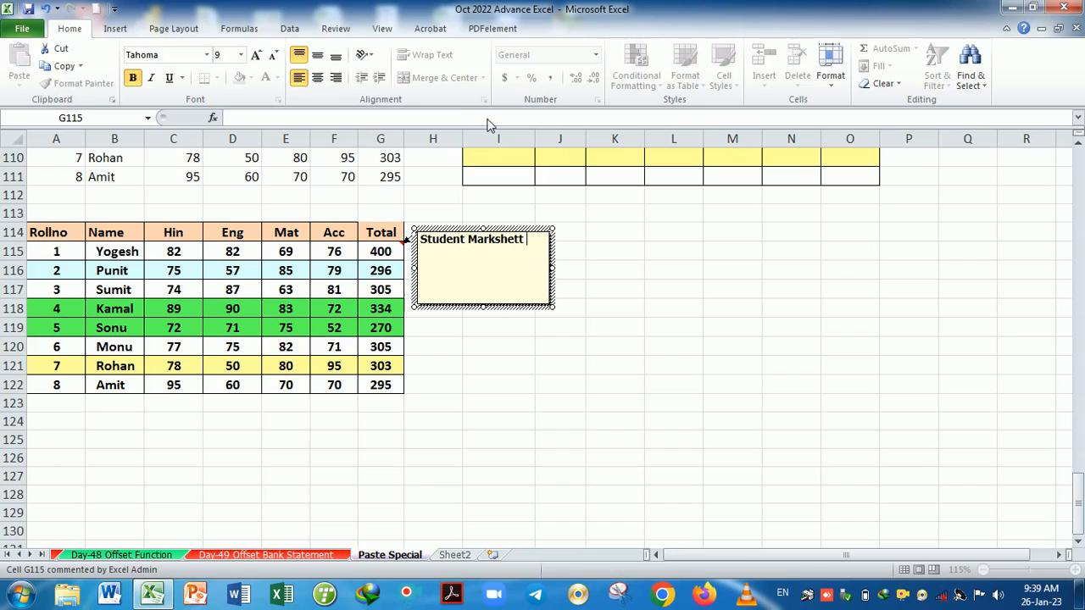
pyautogui.press('BackSpace')
pyautogui.click(685, 369)
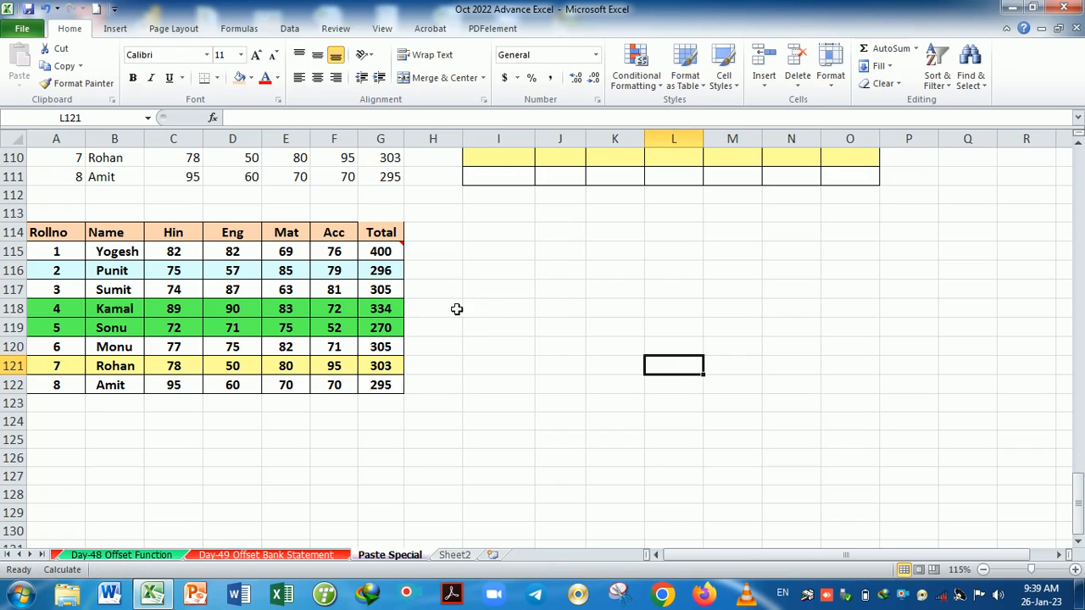
pyautogui.click(398, 253)
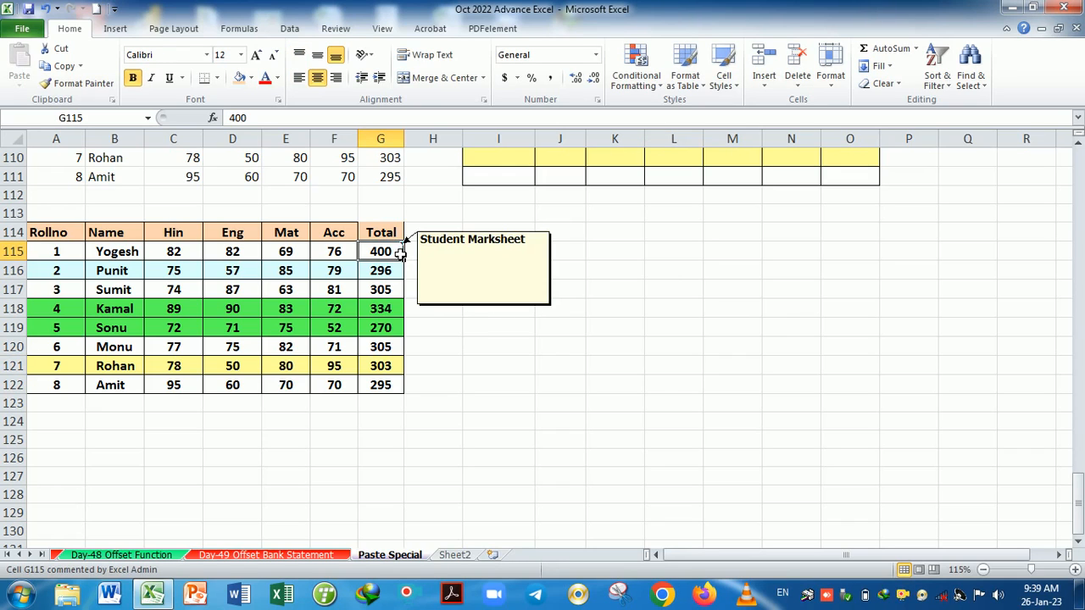
# - Copy commented Total cell G115 and try selecting scattered marks table cells B122, C120, D117, E114, E119, E121 and F121 as targets
pyautogui.hotkey('ctrl', 'c')
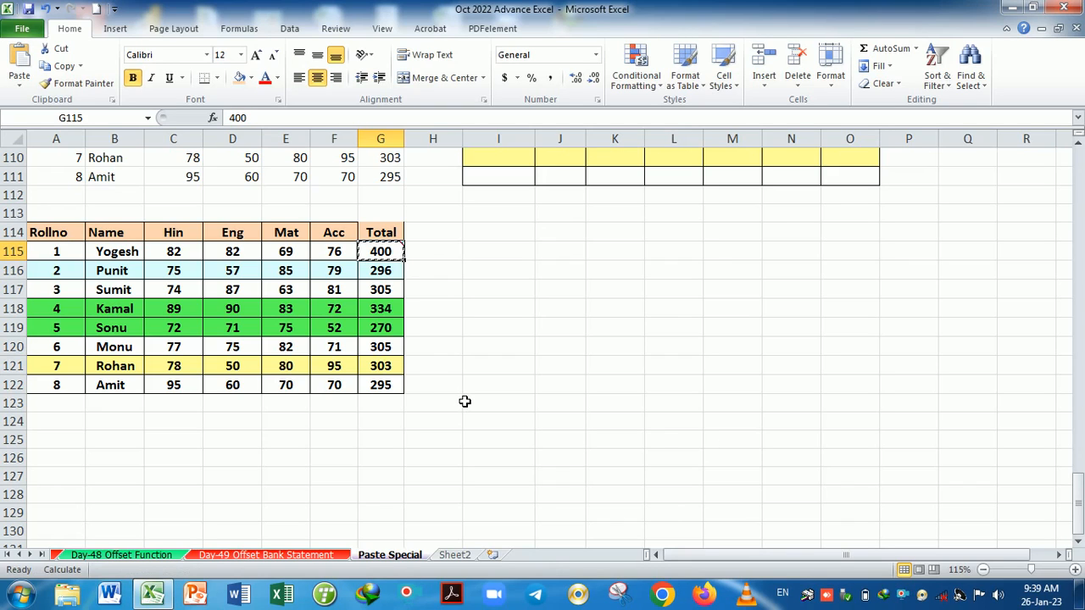
pyautogui.click(134, 389)
pyautogui.keyDown('ctrl'); pyautogui.click(175, 348); pyautogui.keyUp('ctrl')
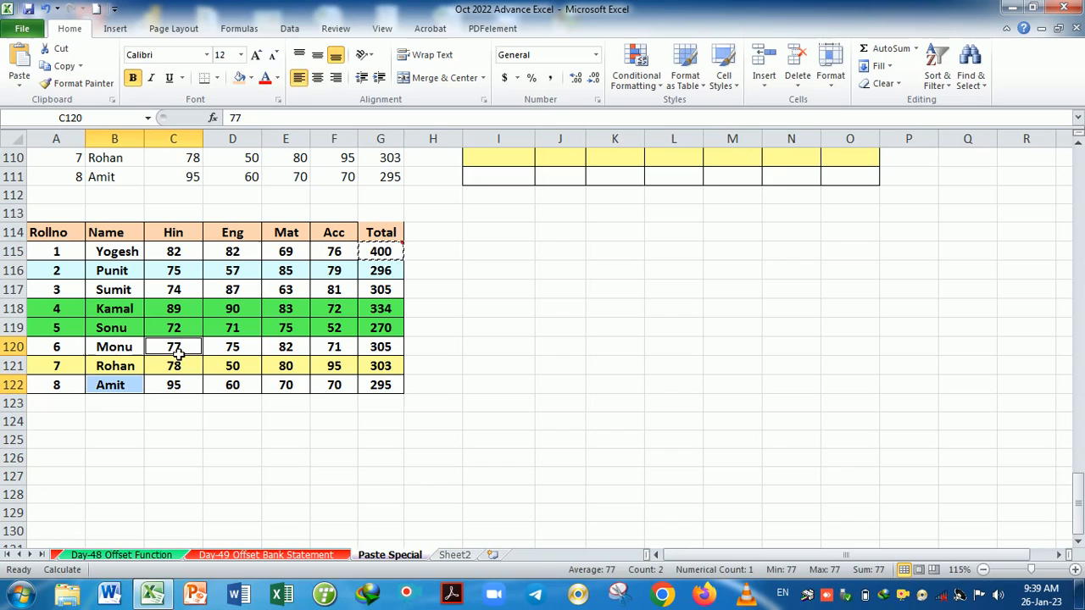
pyautogui.keyDown('ctrl'); pyautogui.click(236, 289); pyautogui.keyUp('ctrl')
pyautogui.keyDown('ctrl'); pyautogui.click(284, 241); pyautogui.keyUp('ctrl')
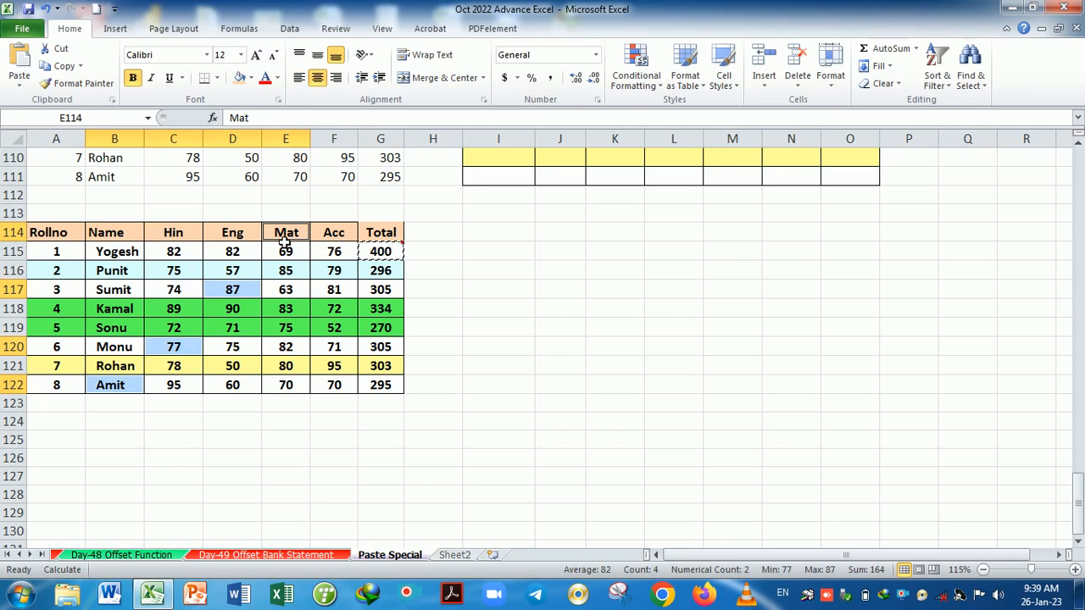
pyautogui.keyDown('ctrl'); pyautogui.click(298, 332); pyautogui.keyUp('ctrl')
pyautogui.keyDown('ctrl'); pyautogui.click(301, 367); pyautogui.keyUp('ctrl')
pyautogui.keyDown('ctrl'); pyautogui.click(339, 371); pyautogui.keyUp('ctrl')
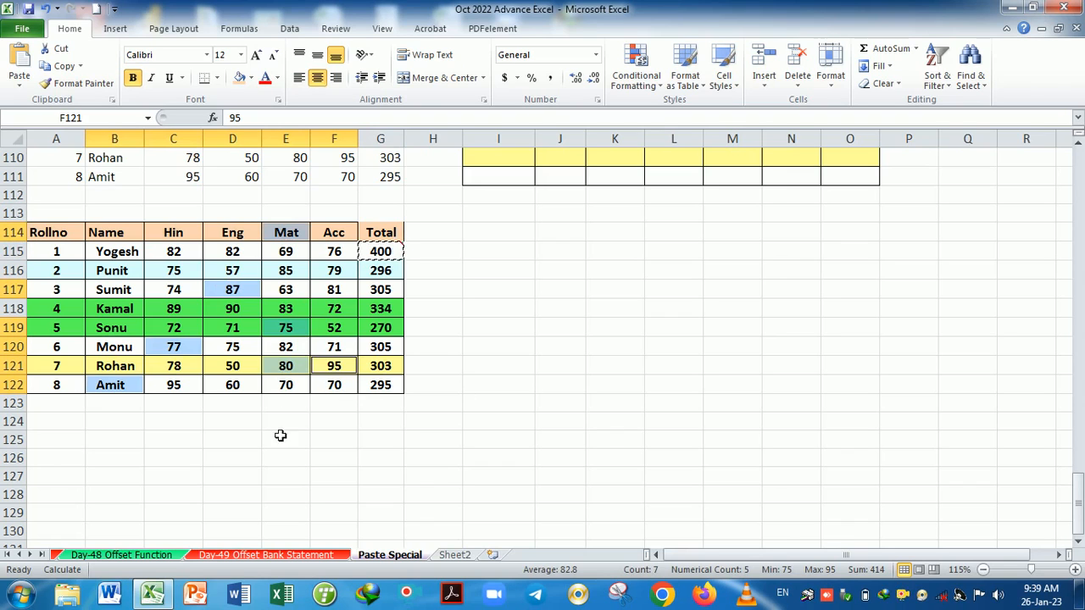
pyautogui.click(510, 260)
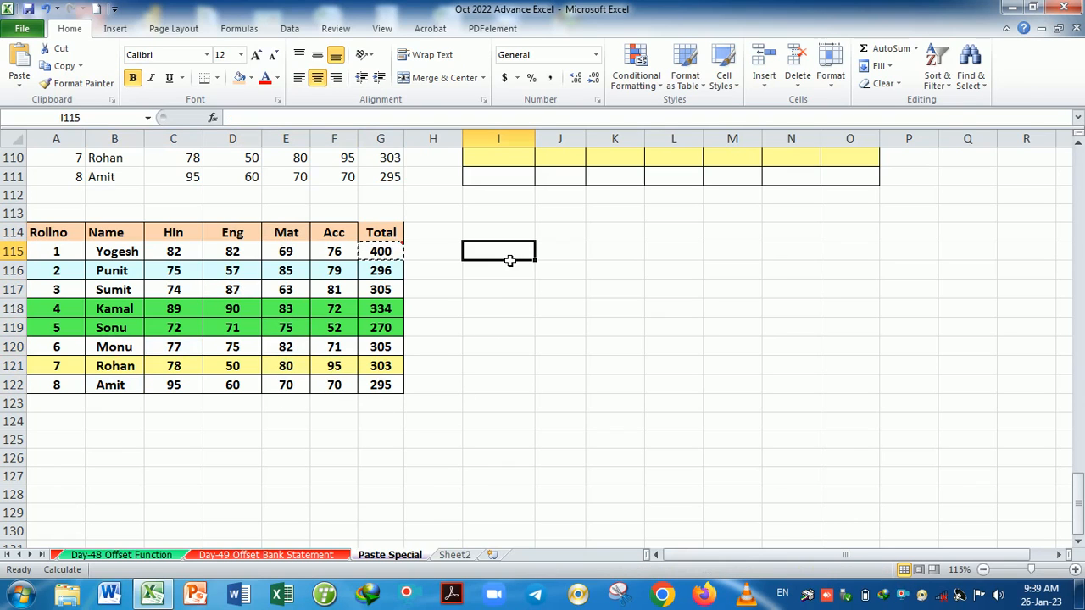
# - Paste only the comment from G115 onto cells I114, I116, I119, I122, K114, K117, K120 and K122 through Paste Special
pyautogui.click(497, 237)
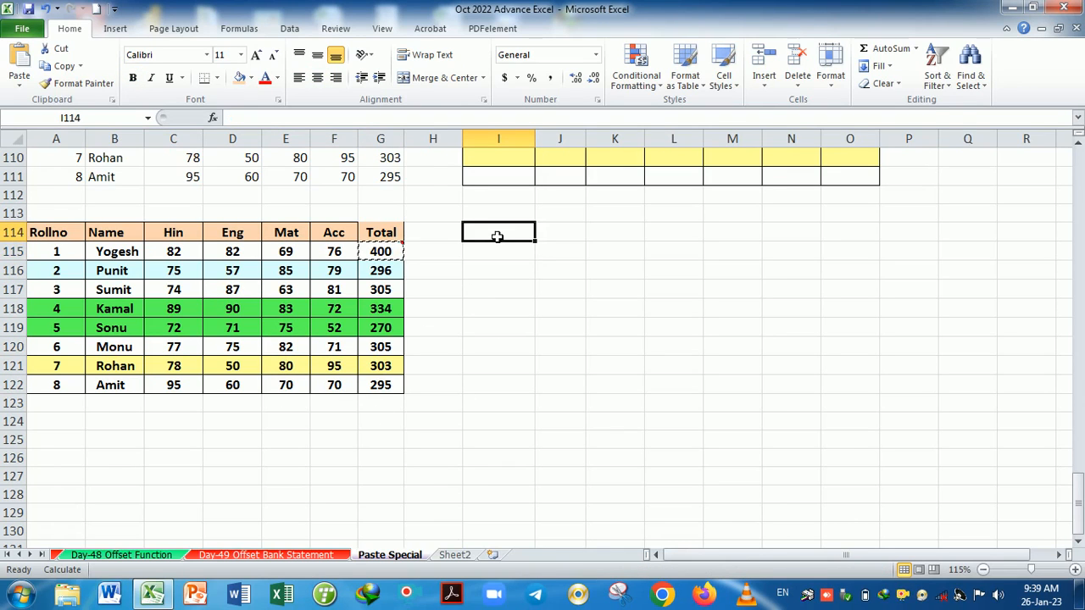
pyautogui.keyDown('ctrl'); pyautogui.click(504, 272); pyautogui.keyUp('ctrl')
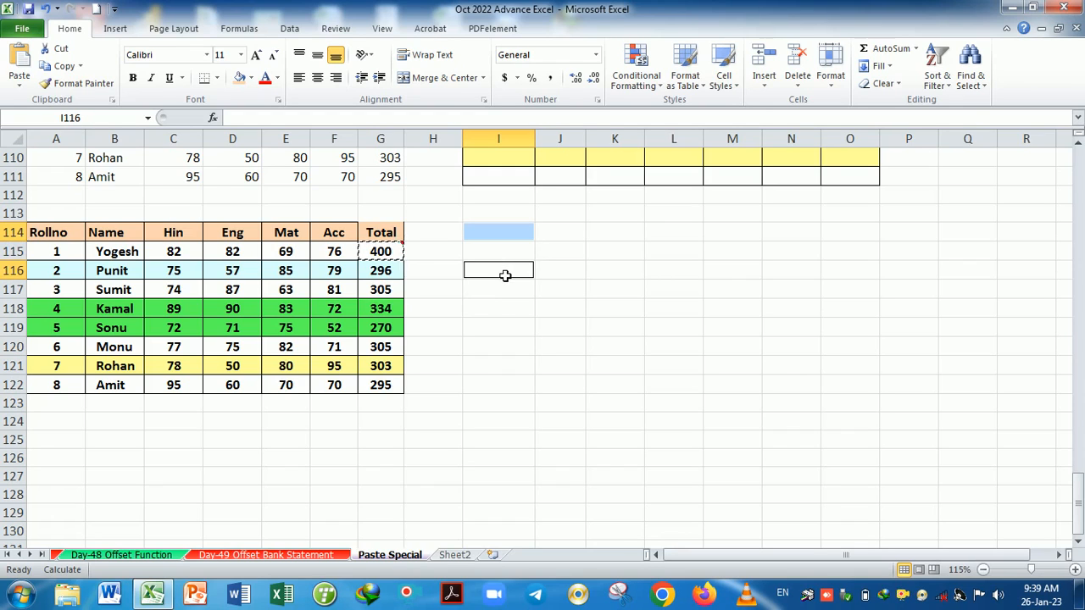
pyautogui.keyDown('ctrl'); pyautogui.click(501, 328); pyautogui.keyUp('ctrl')
pyautogui.keyDown('ctrl'); pyautogui.click(500, 385); pyautogui.keyUp('ctrl')
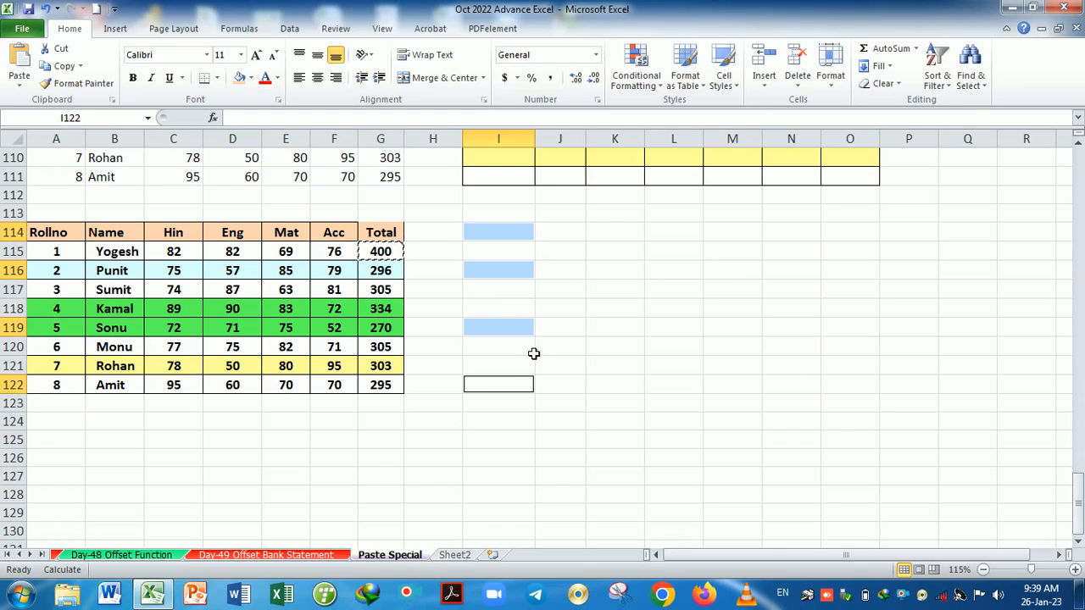
pyautogui.keyDown('ctrl'); pyautogui.click(608, 235); pyautogui.keyUp('ctrl')
pyautogui.keyDown('ctrl'); pyautogui.click(617, 292); pyautogui.keyUp('ctrl')
pyautogui.keyDown('ctrl'); pyautogui.click(616, 343); pyautogui.keyUp('ctrl')
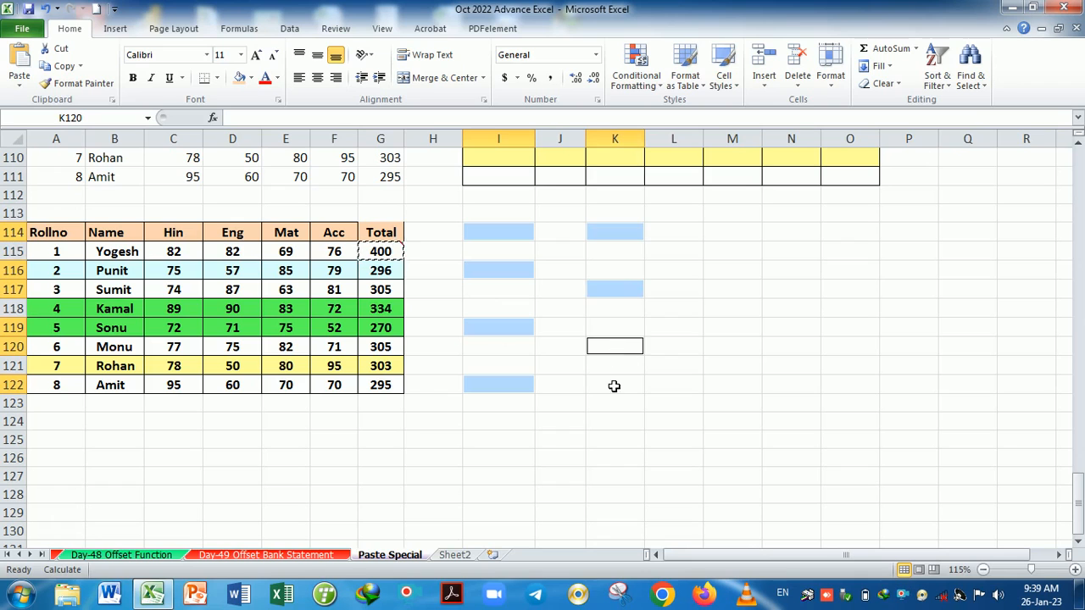
pyautogui.keyDown('ctrl'); pyautogui.click(615, 385); pyautogui.keyUp('ctrl')
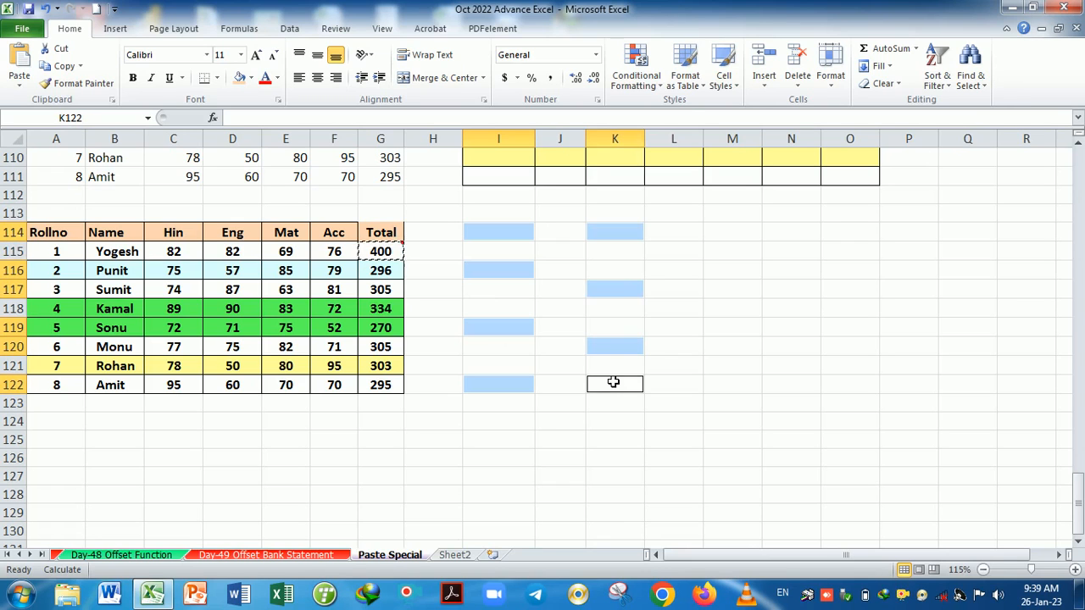
pyautogui.hotkey('ctrl', 'alt', 'v')
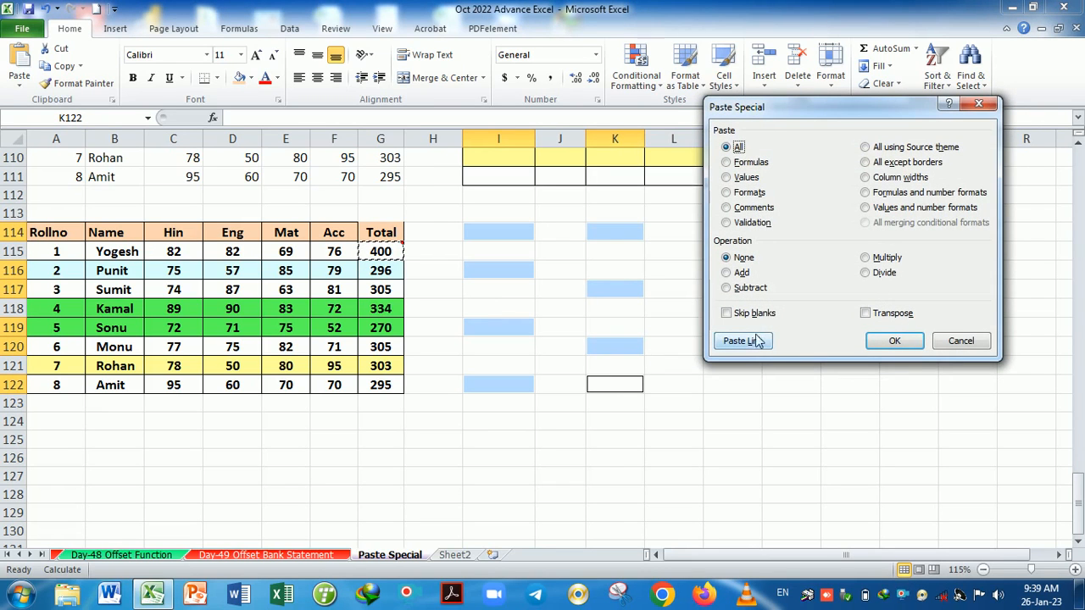
pyautogui.click(738, 208)
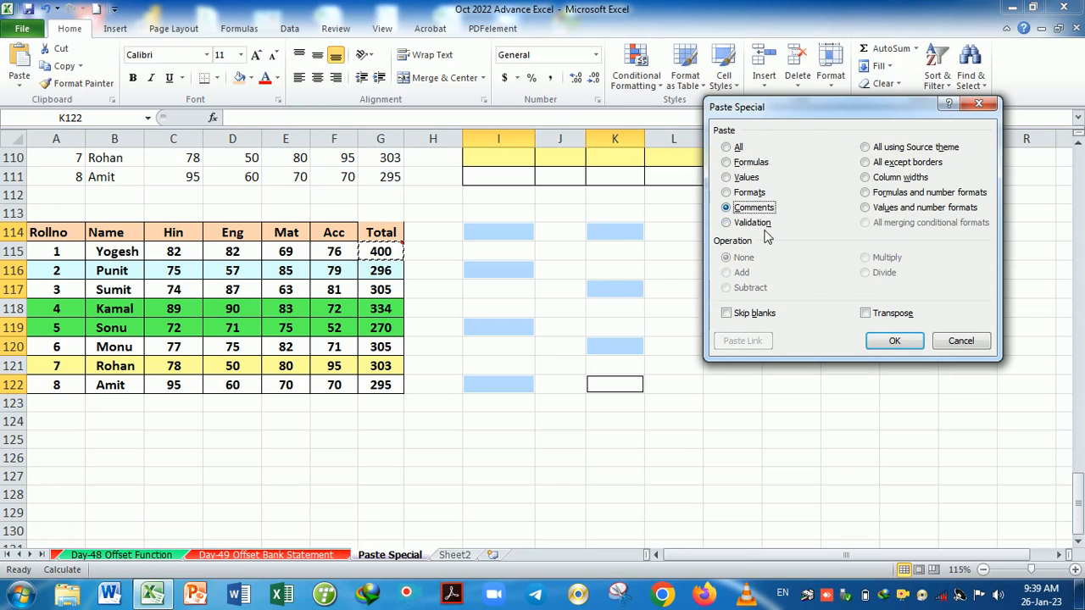
pyautogui.click(892, 347)
pyautogui.click(746, 405)
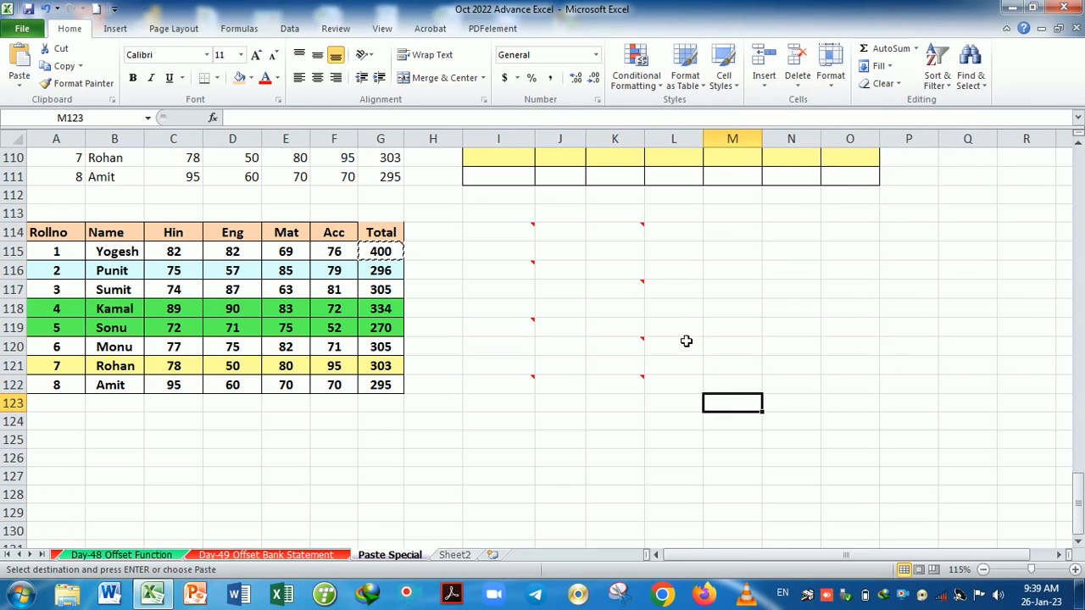
# - Check the pasted comments on cells in columns K and I, displaying the one on I114
pyautogui.click(629, 297)
pyautogui.click(624, 231)
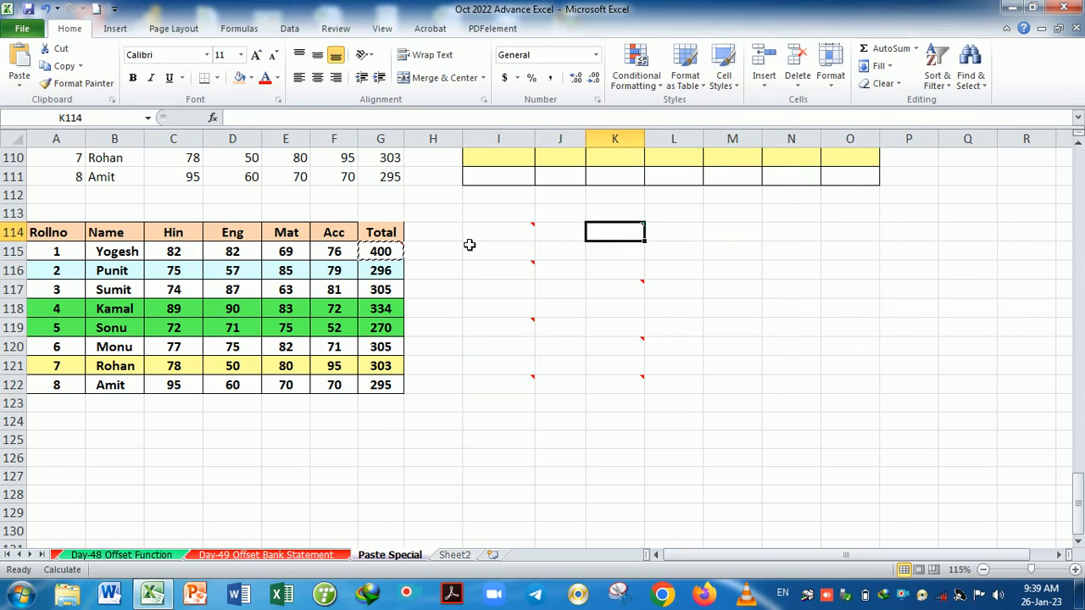
pyautogui.moveTo(469, 246)
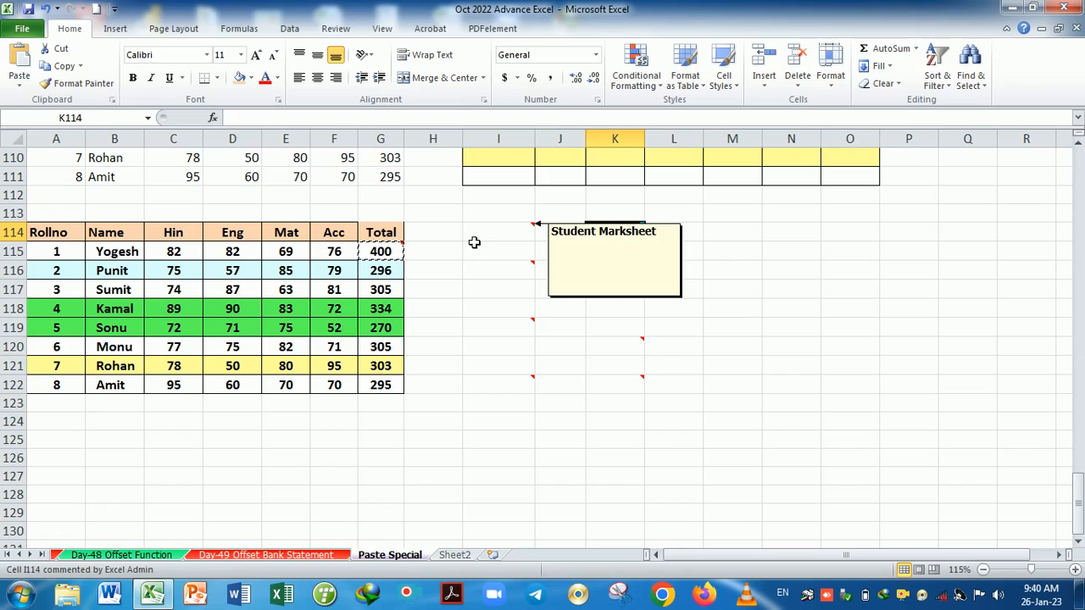
# - Undo the comment paste in columns I and K
pyautogui.click(749, 312)
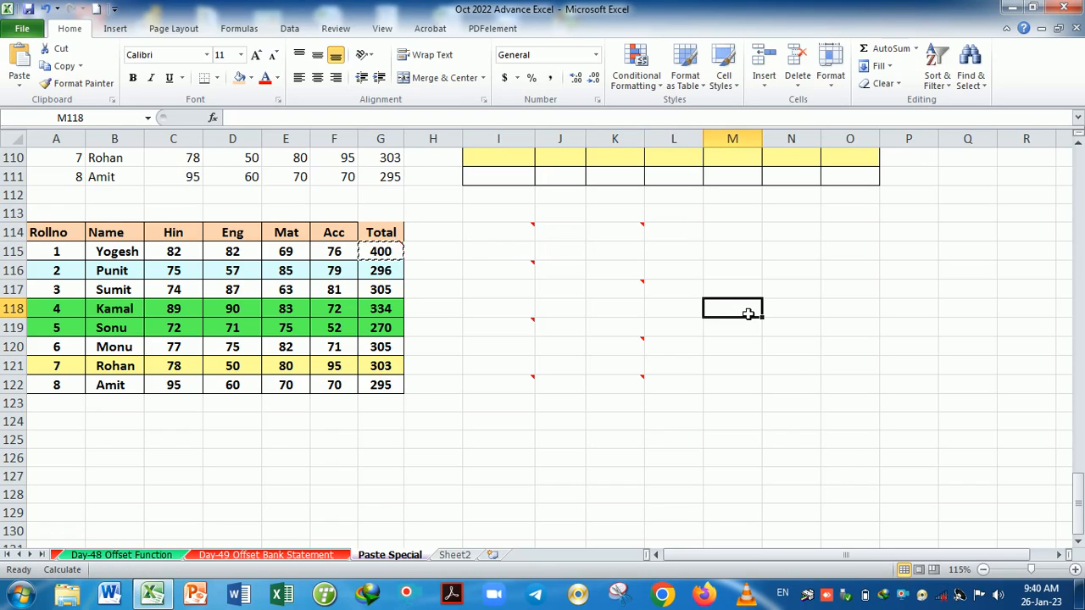
pyautogui.hotkey('ctrl', 'shift', 'o')
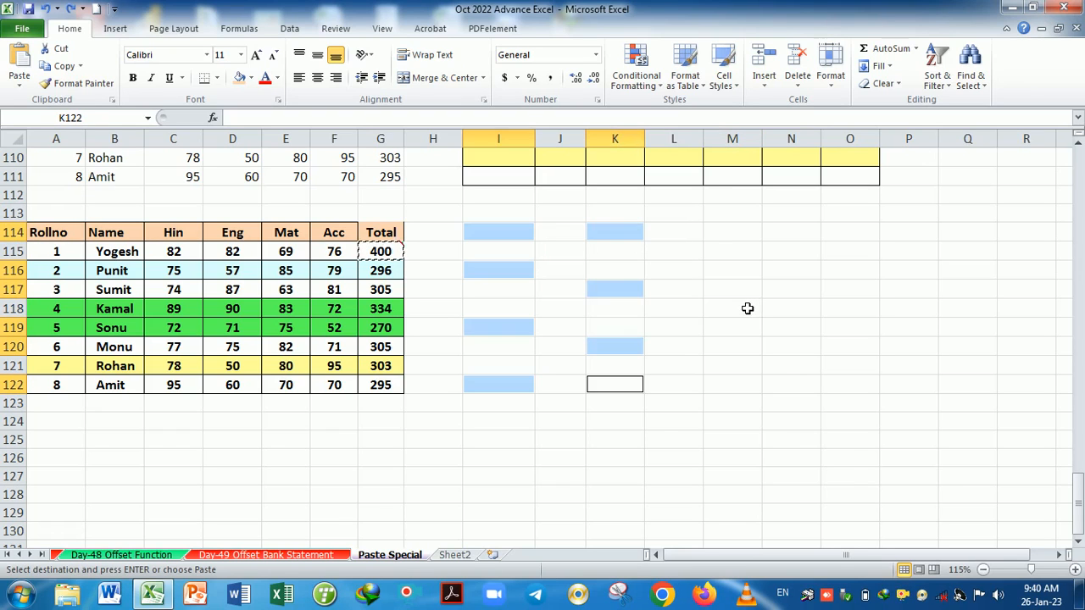
pyautogui.click(745, 308)
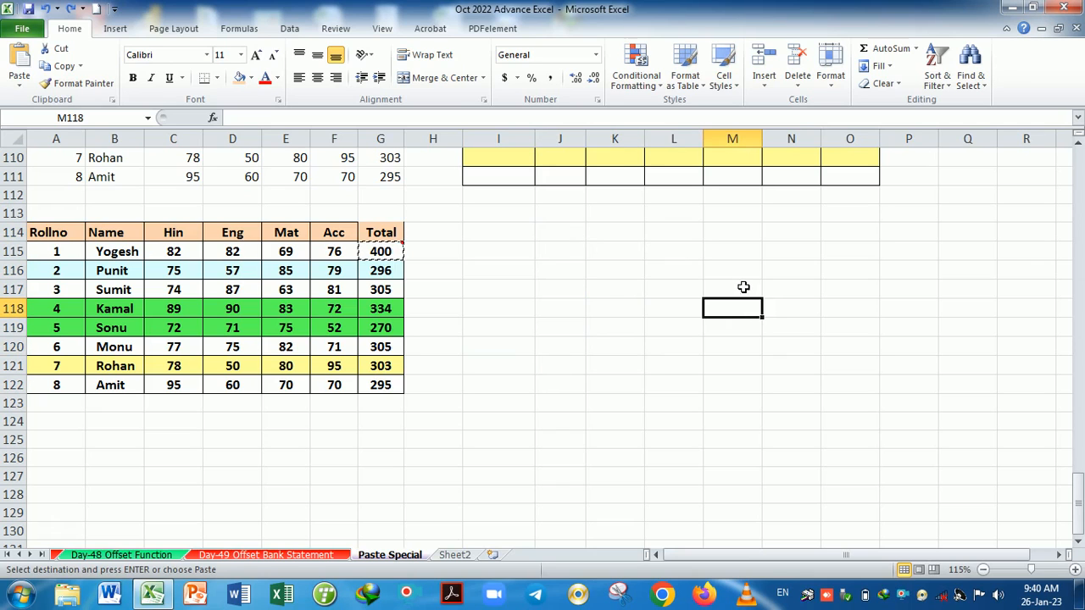
pyautogui.moveTo(667, 345); pyautogui.dragTo(668, 310)
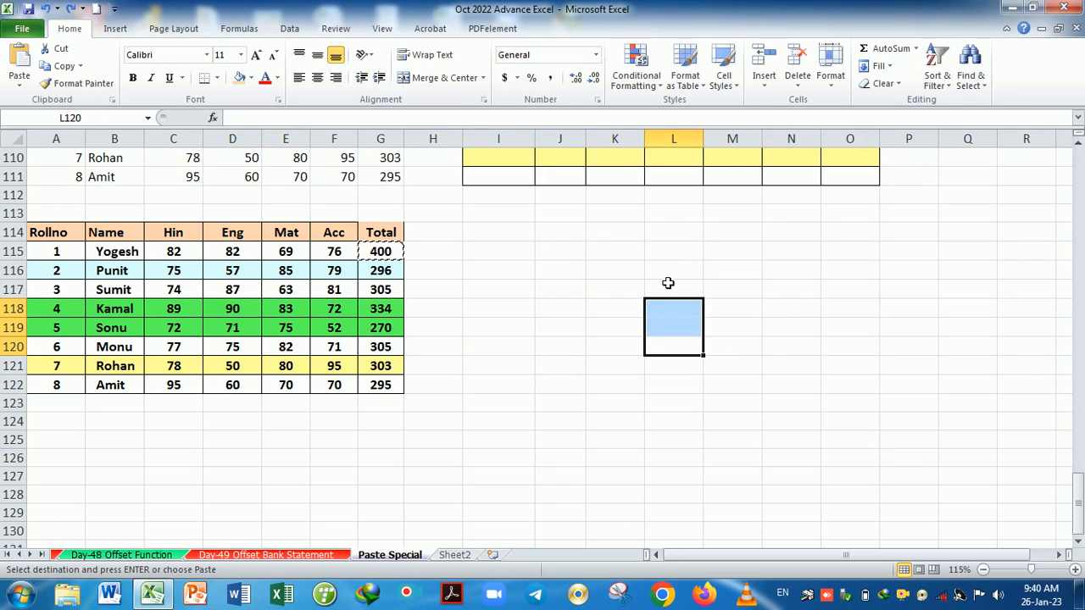
pyautogui.hotkey('ctrl', 'alt', 'v')
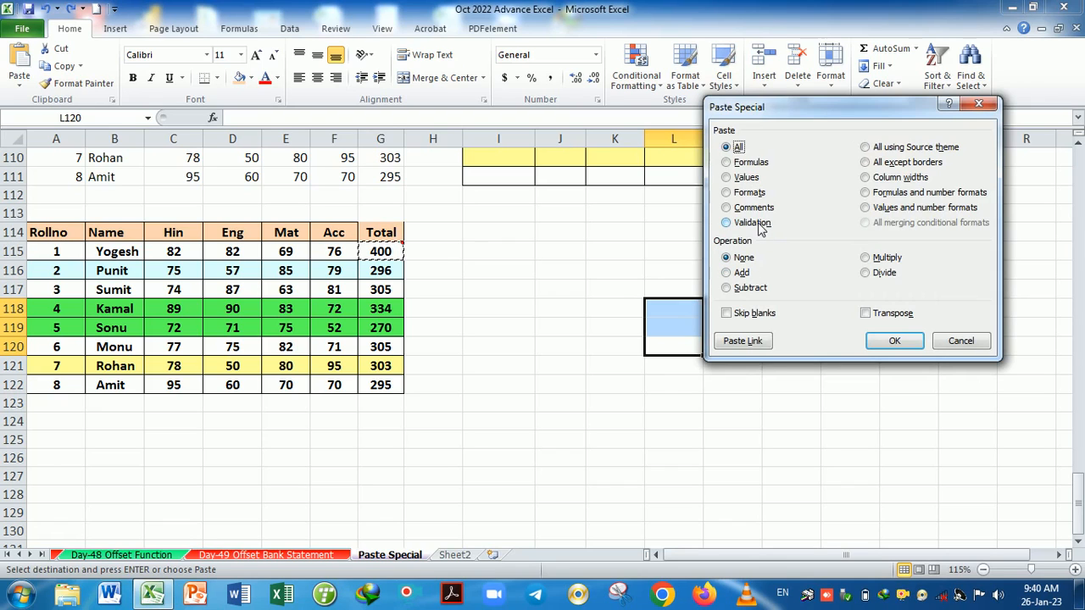
pyautogui.click(978, 103)
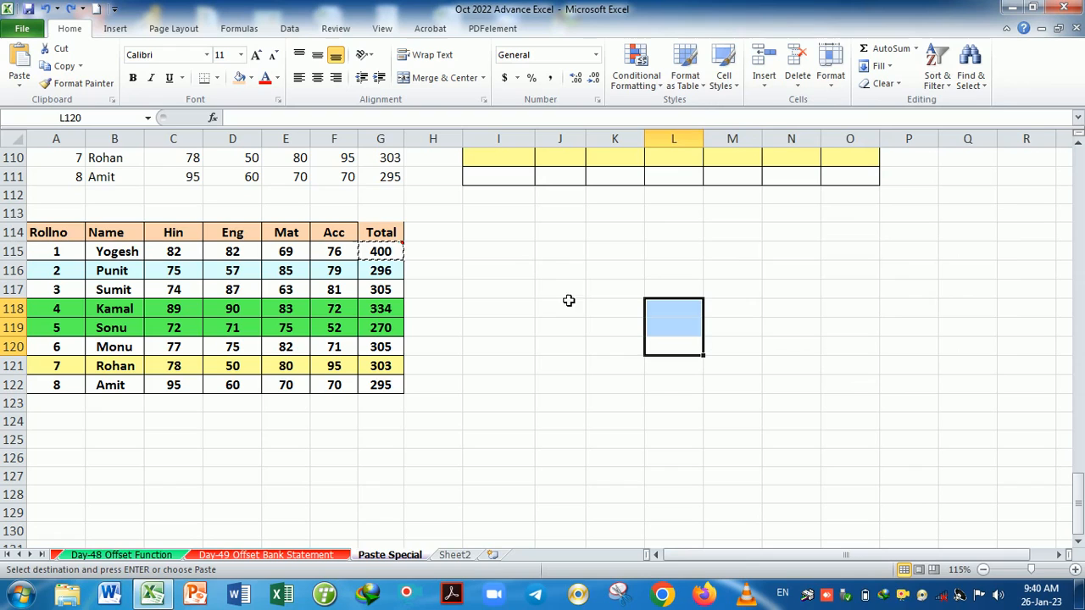
# - Apply List data validation to cell I114 with the student names in $B$115:$B$122 as its source
pyautogui.click(514, 235)
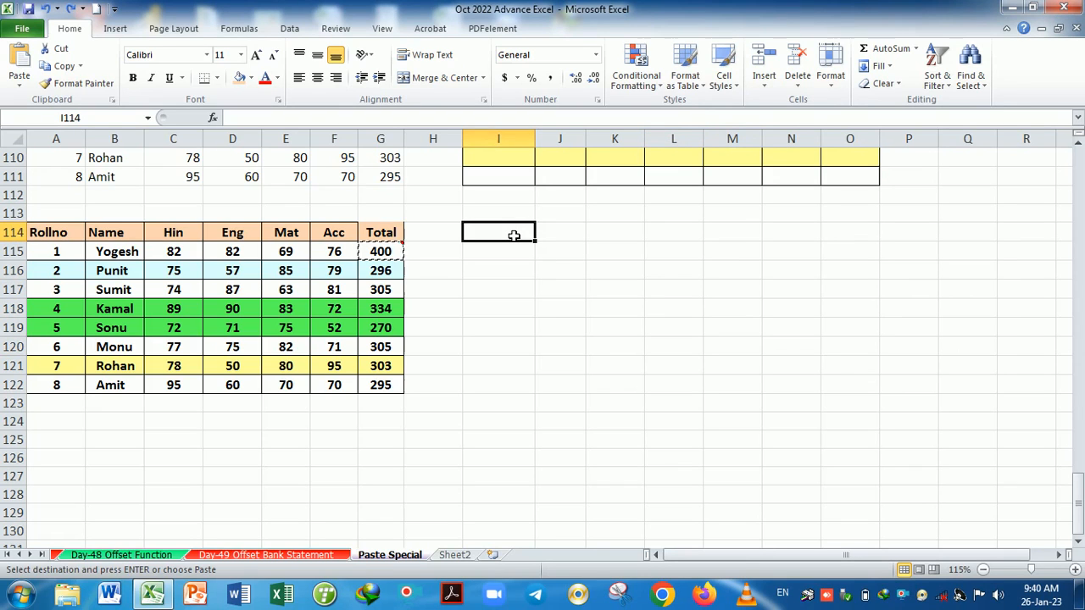
pyautogui.click(291, 28)
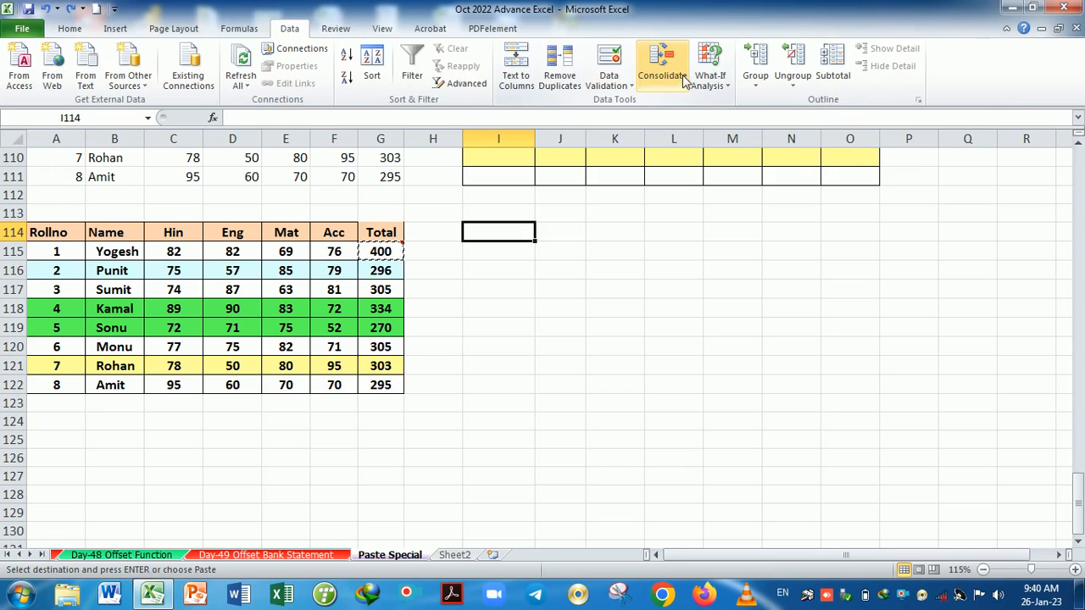
pyautogui.click(602, 85)
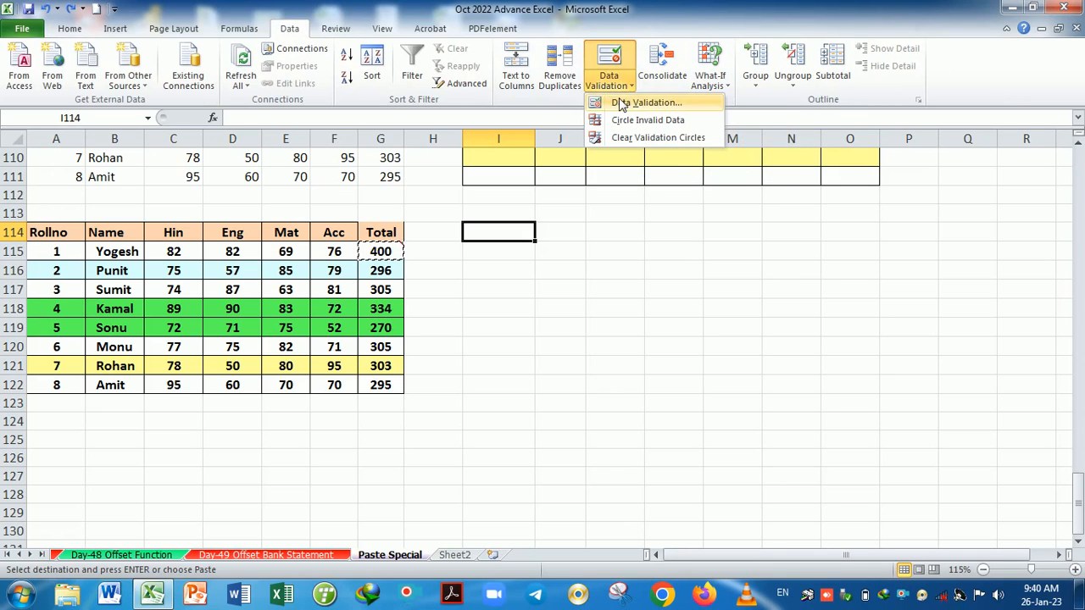
pyautogui.click(627, 102)
pyautogui.click(824, 193)
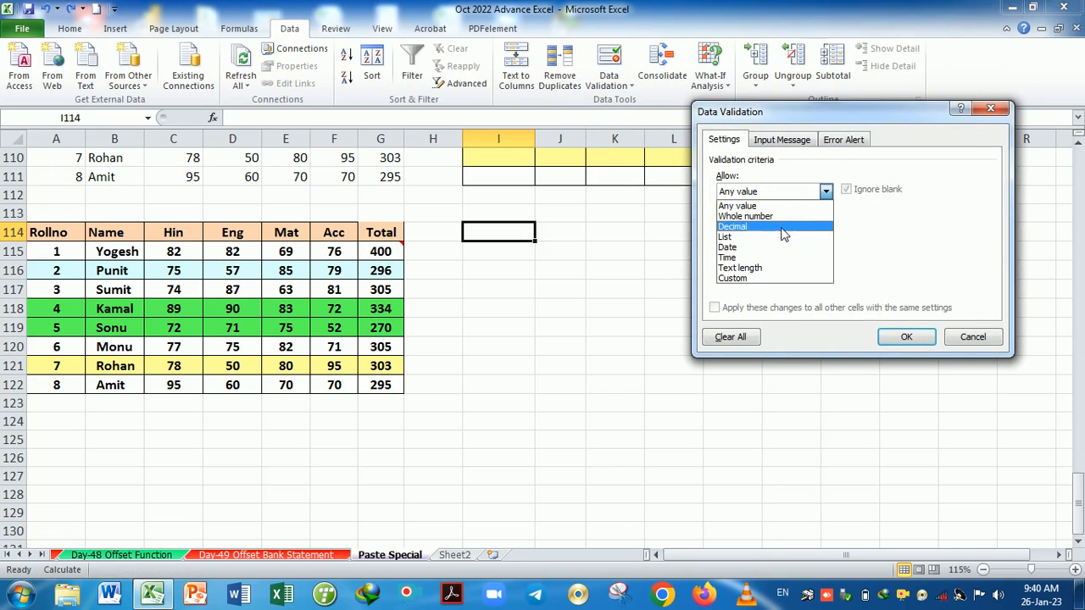
pyautogui.click(759, 237)
pyautogui.click(806, 255)
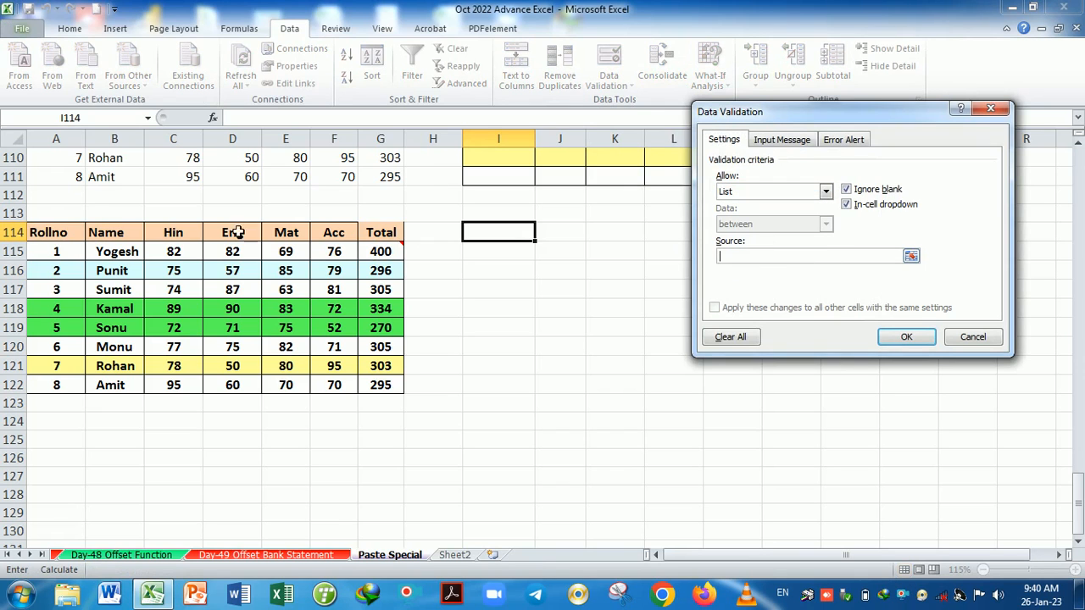
pyautogui.moveTo(115, 252); pyautogui.dragTo(111, 393)
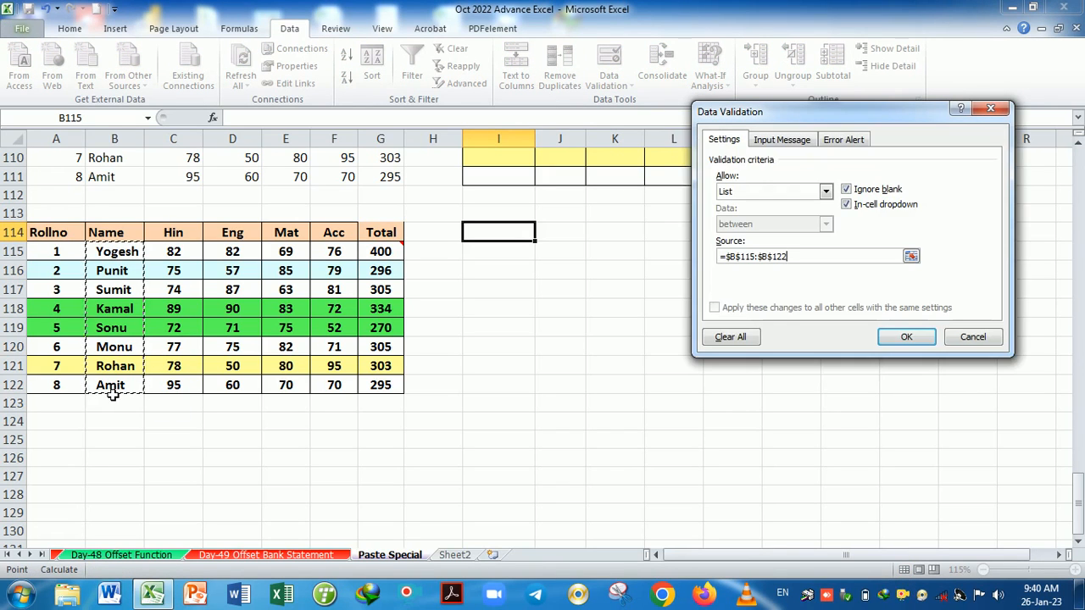
pyautogui.click(901, 337)
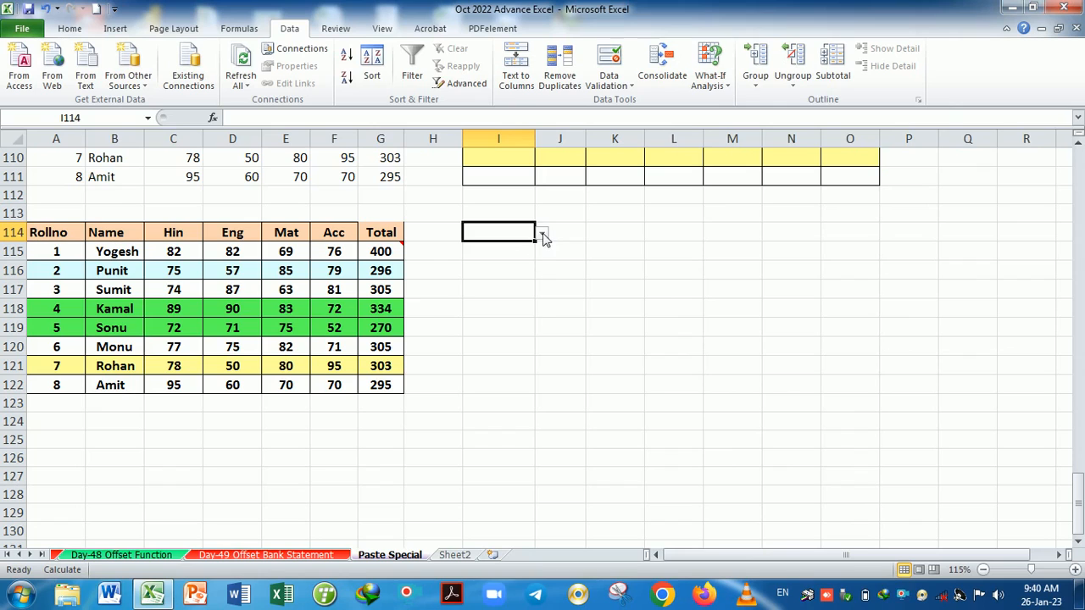
# - Choose the fifth student's name from the drop-down list in cell I114
pyautogui.click(543, 233)
pyautogui.click(500, 297)
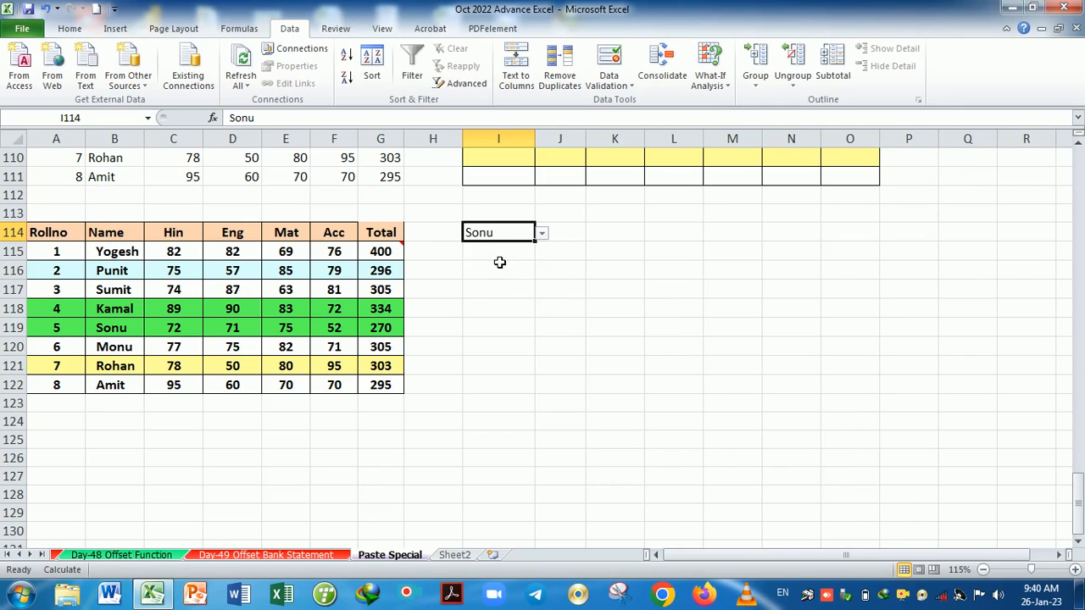
pyautogui.press('Return')
# - Copy cell I114 and paste only its validation onto K114:P114 through Paste Special
pyautogui.click(517, 237)
pyautogui.hotkey('ctrl', 'c')
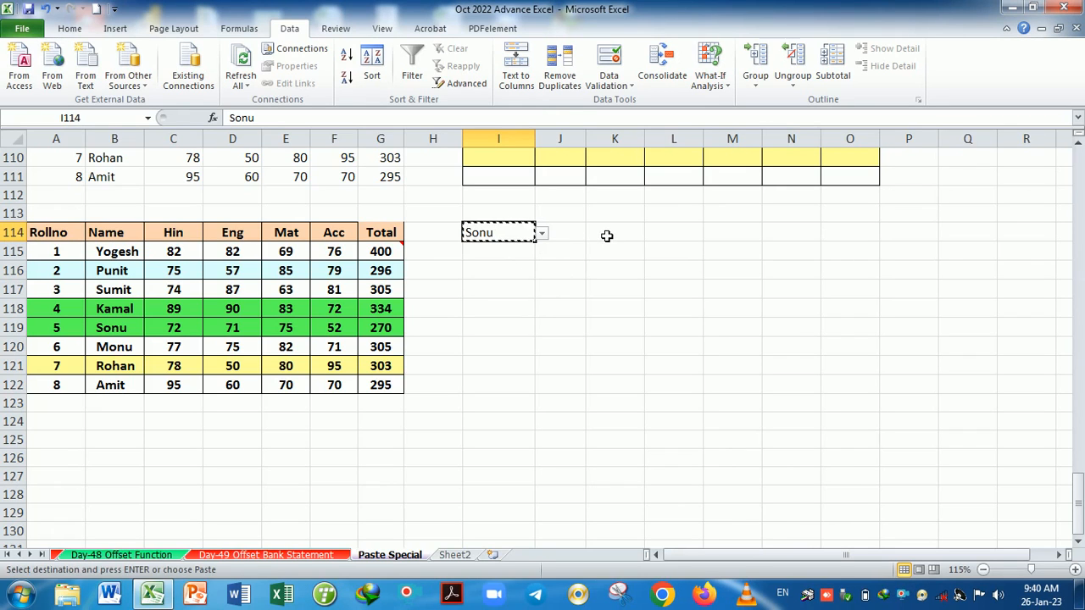
pyautogui.moveTo(605, 235); pyautogui.dragTo(901, 239)
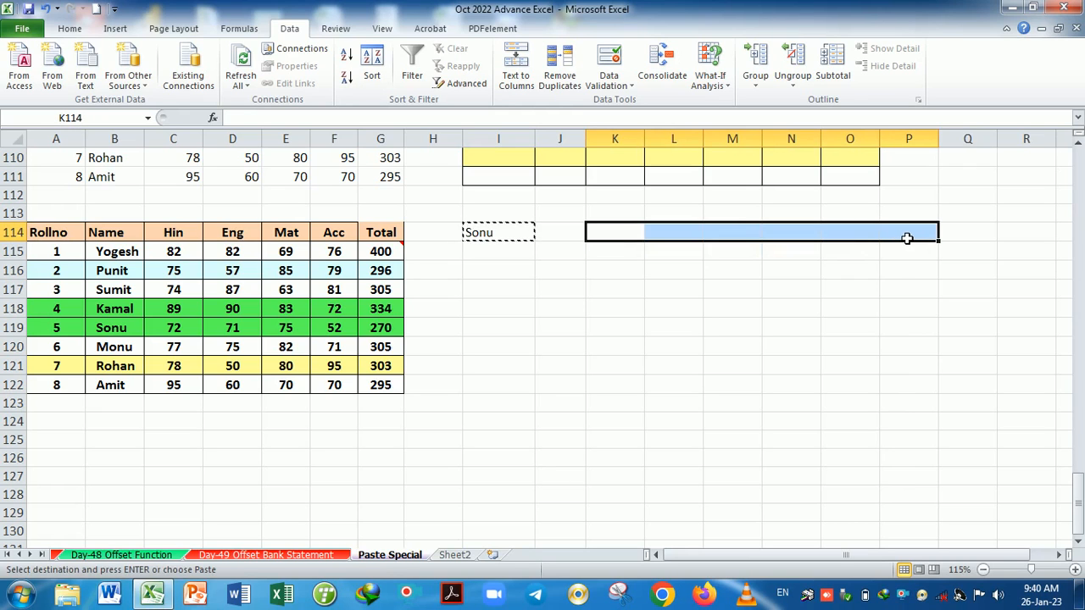
pyautogui.hotkey('ctrl', 'alt', 'v')
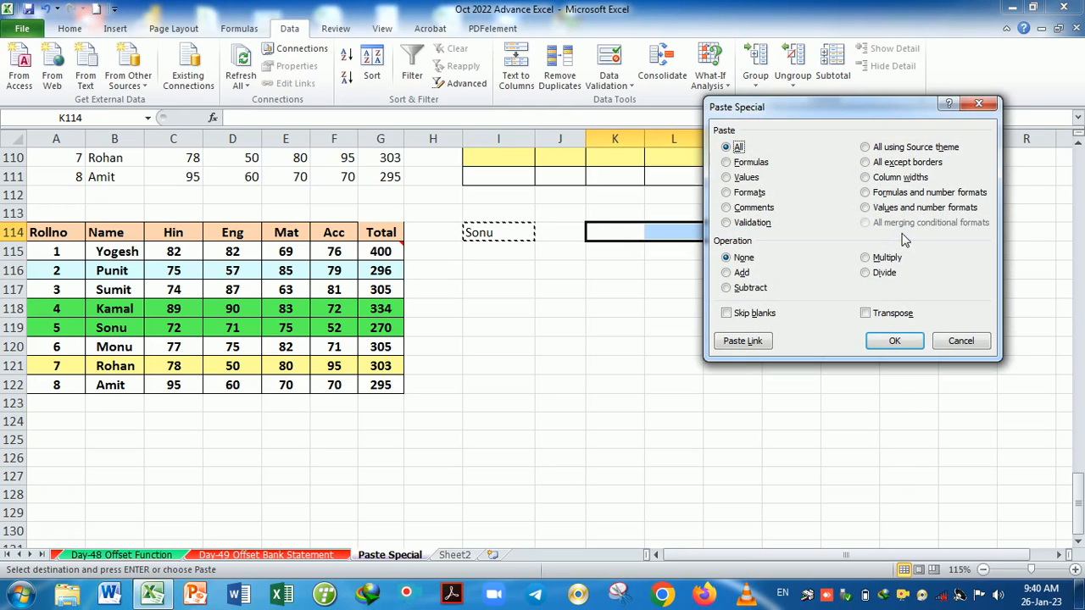
pyautogui.click(729, 225)
pyautogui.click(894, 341)
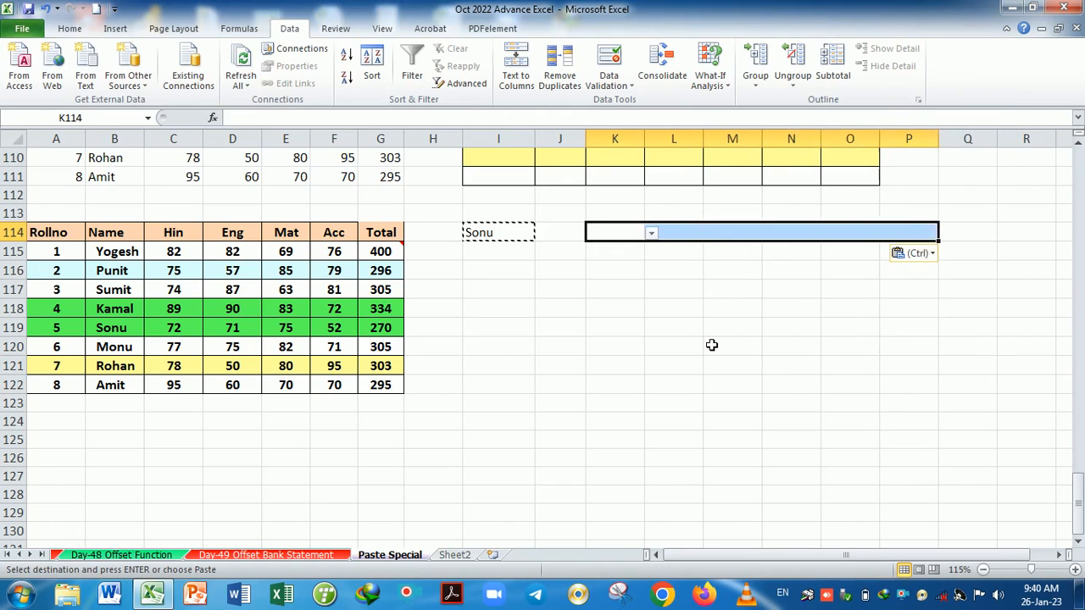
# - Check the pasted validation by opening and closing the drop-down list in cell M114
pyautogui.click(710, 345)
pyautogui.click(702, 233)
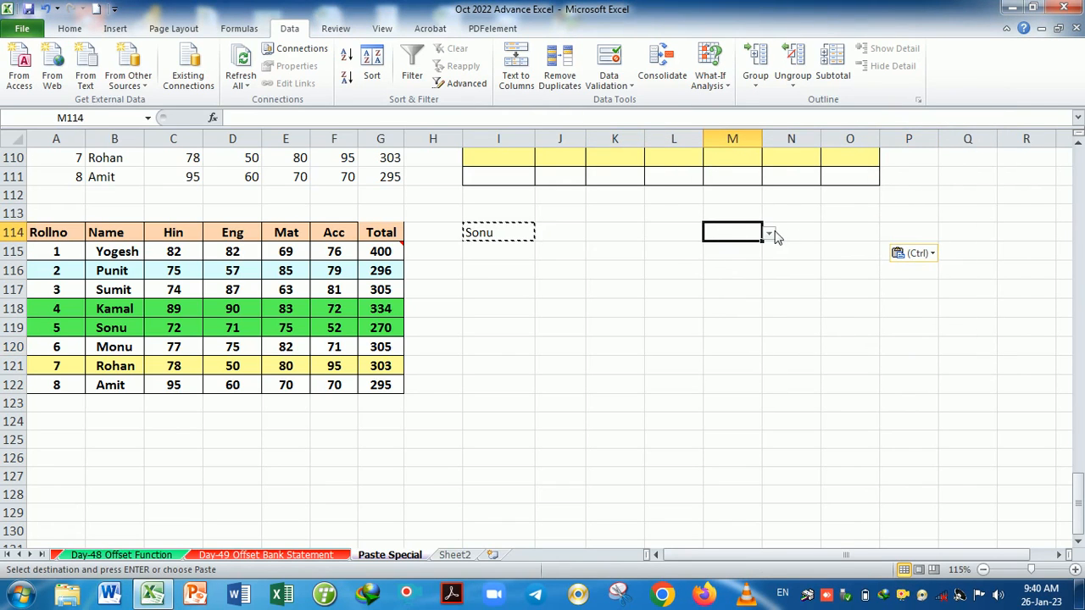
pyautogui.click(769, 234)
pyautogui.click(770, 234)
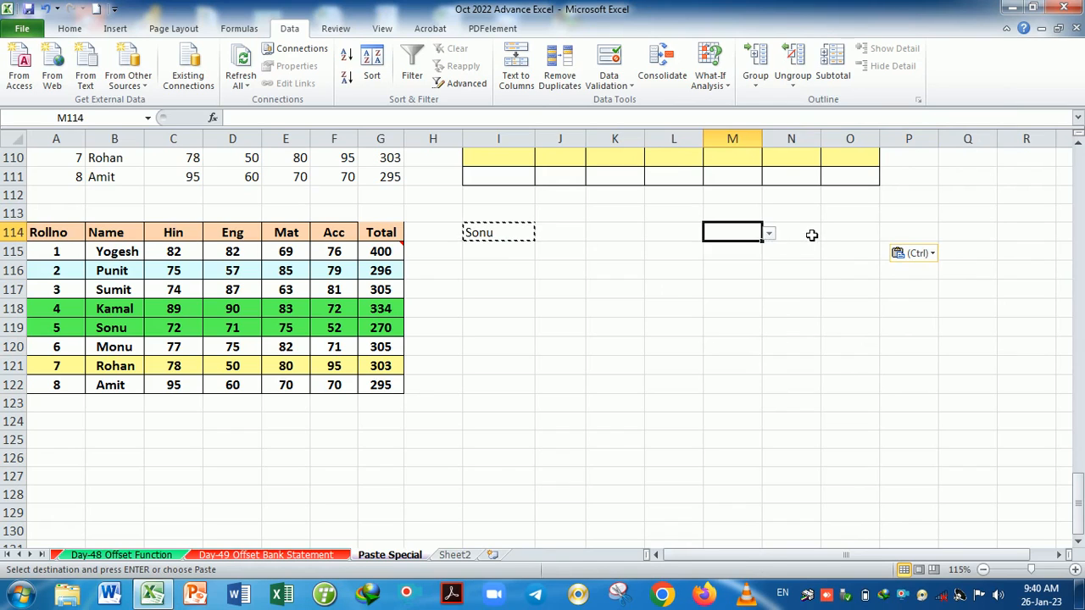
# - Choose the seventh student's name from the drop-down list in cell N114
pyautogui.click(811, 236)
pyautogui.click(828, 234)
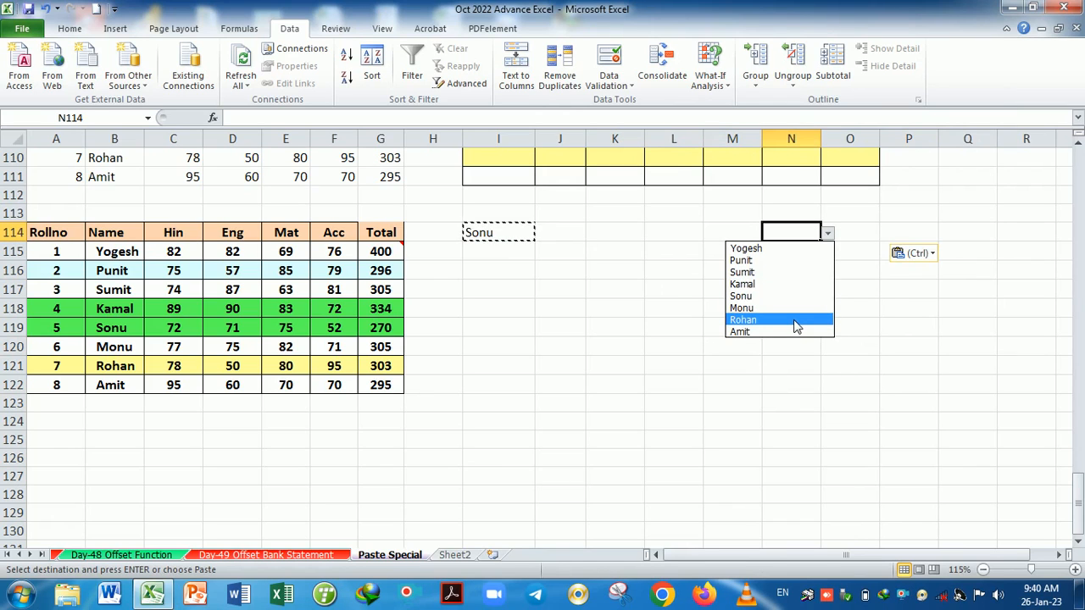
pyautogui.click(797, 327)
pyautogui.click(799, 325)
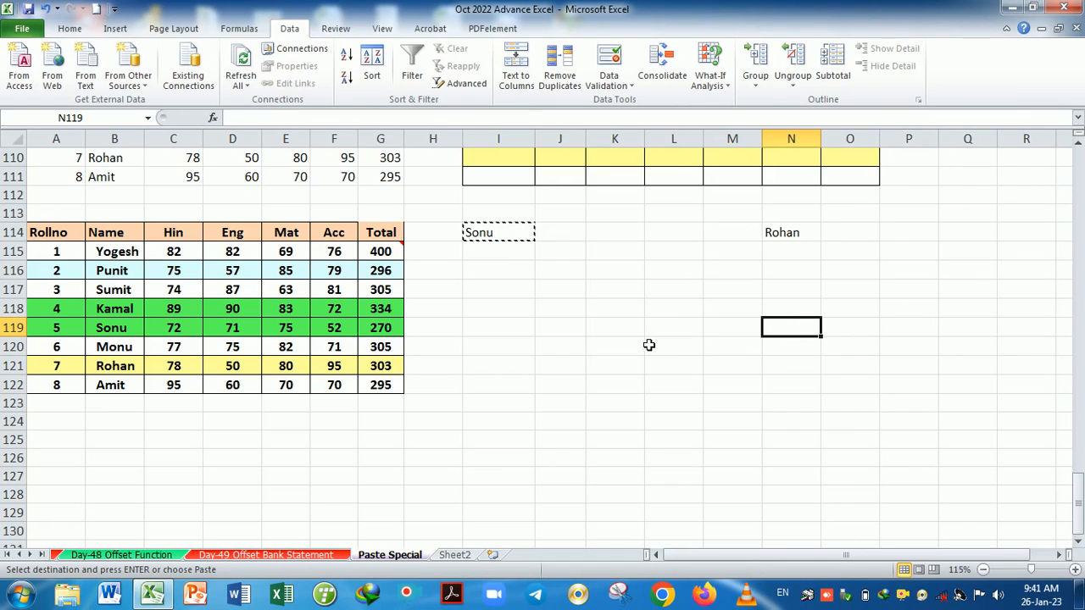
# - Undo the name choice in N114 and the validation paste on K114:P114
pyautogui.hotkey('ctrl', 'z')
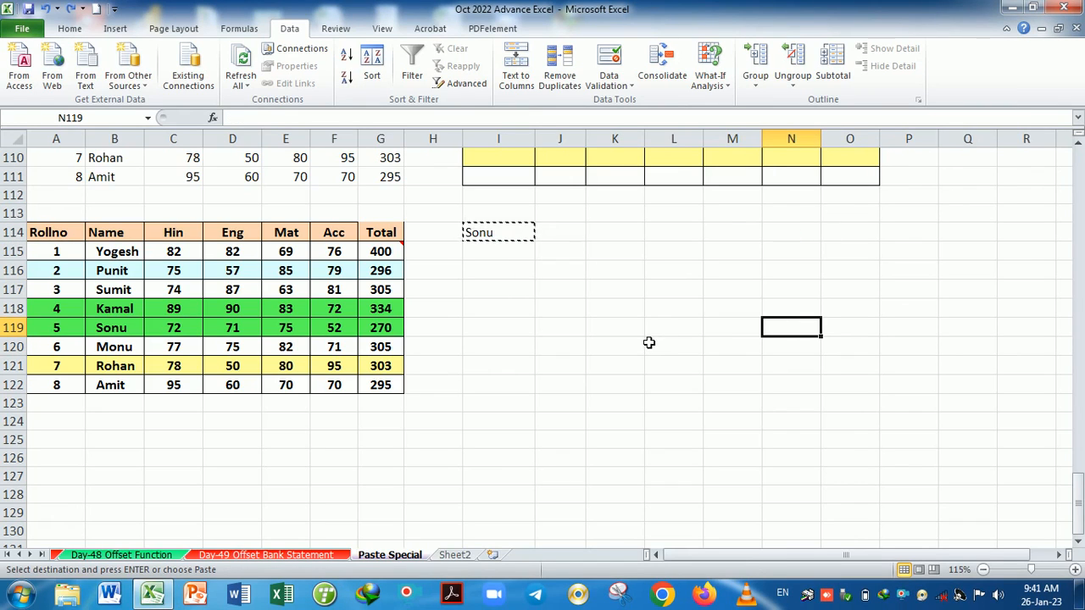
pyautogui.hotkey('ctrl', 'z')
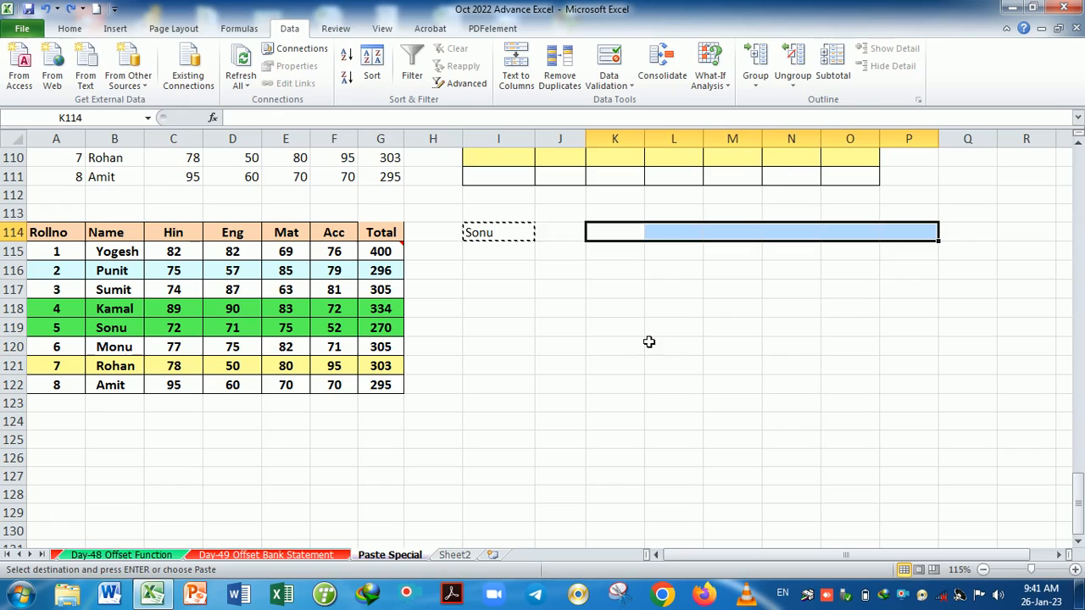
pyautogui.click(602, 317)
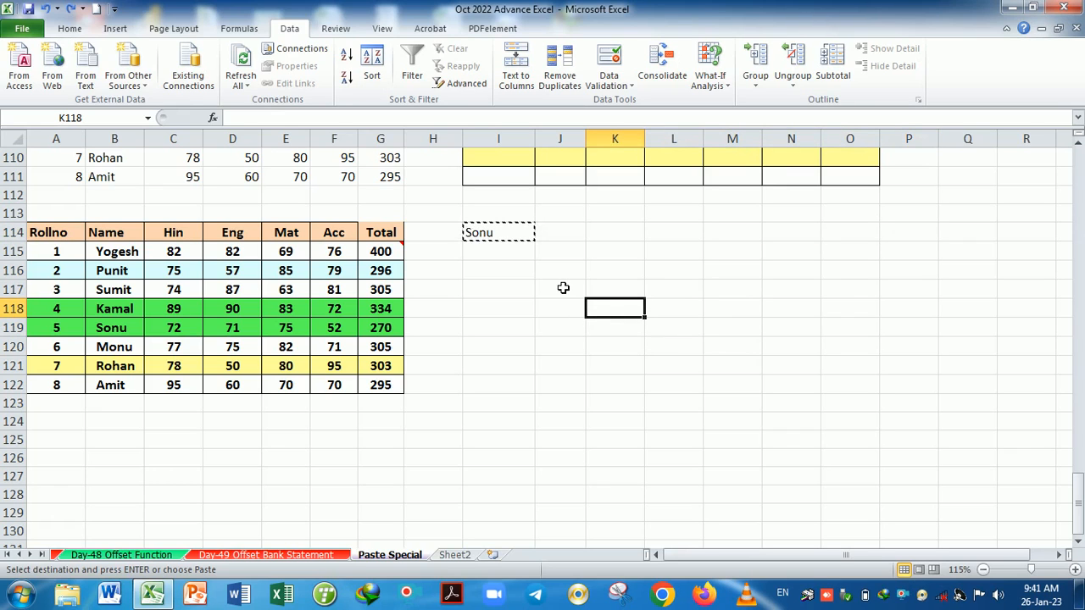
pyautogui.click(516, 328)
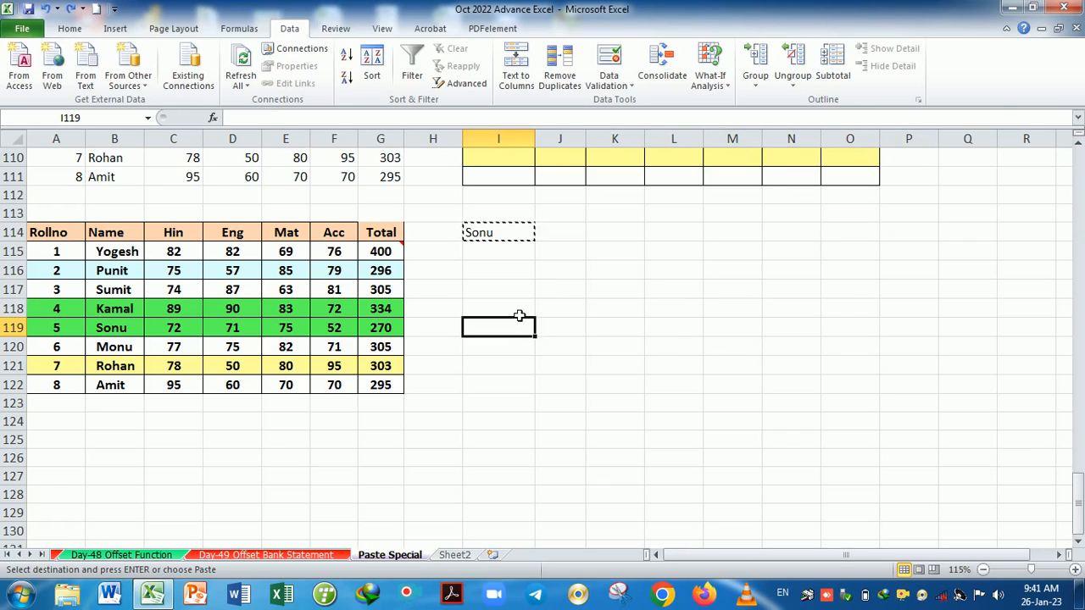
pyautogui.hotkey('ctrl', 'alt', 'v')
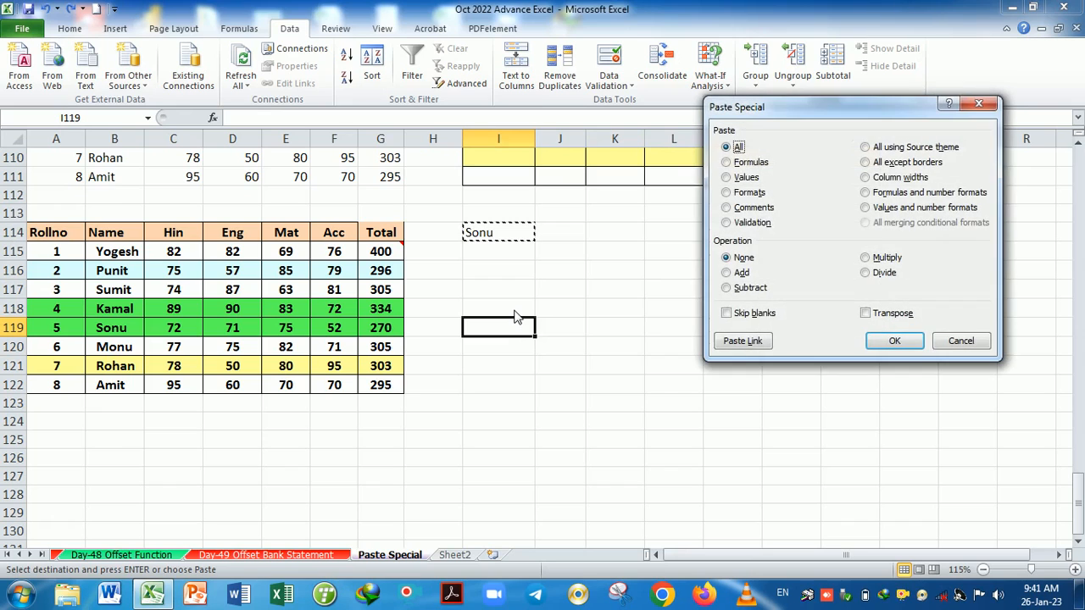
pyautogui.click(978, 104)
# - Enter the heading Salary in cell I115 and the values 20000, 30000 and 40000 in I116:I118
pyautogui.click(517, 253)
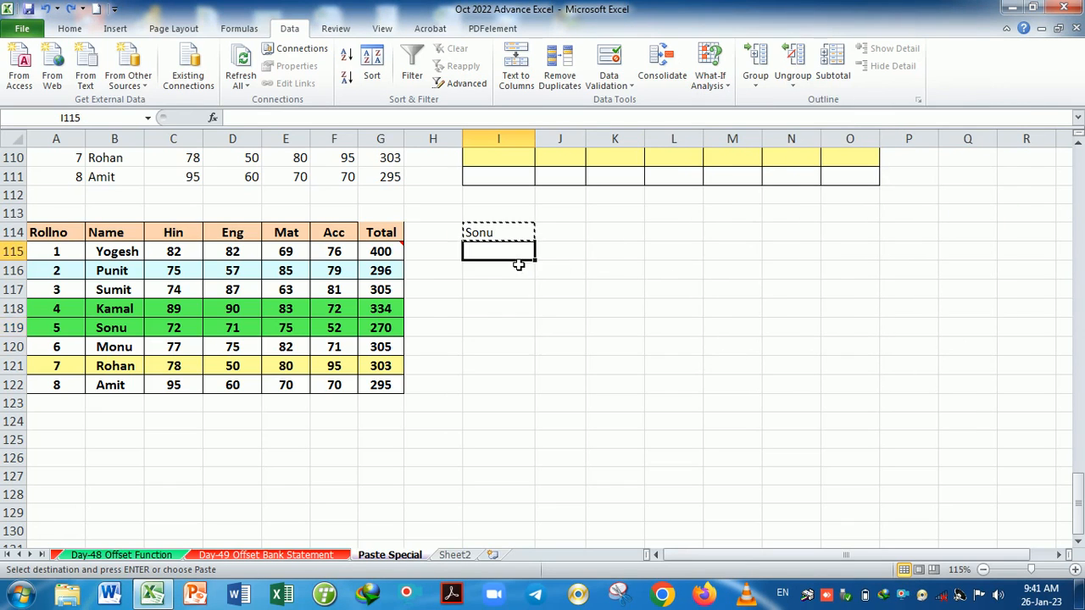
pyautogui.write('Salary')
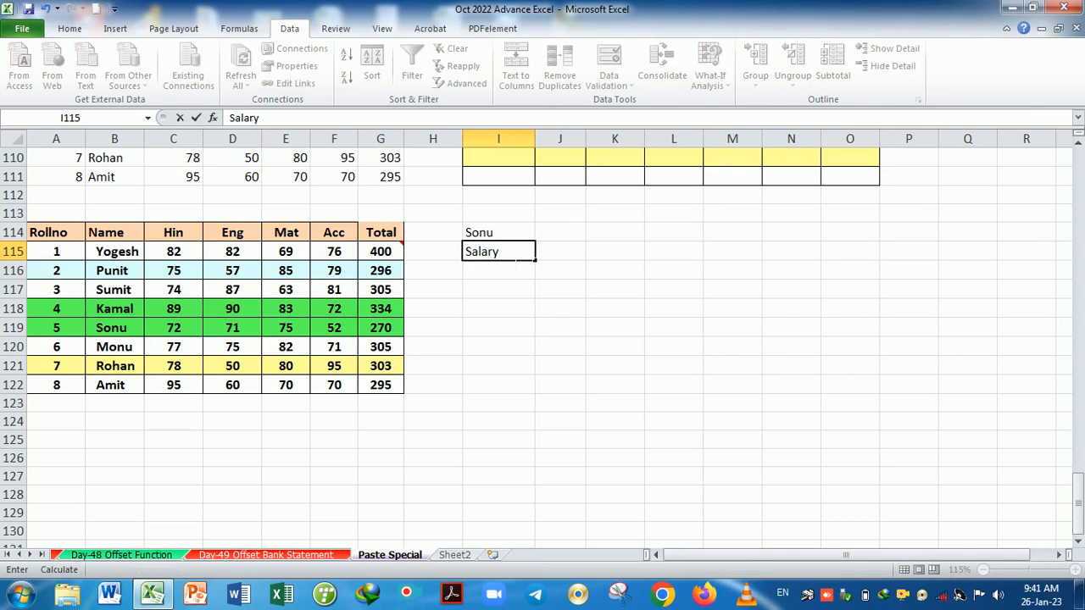
pyautogui.press('Return')
pyautogui.write('20000')
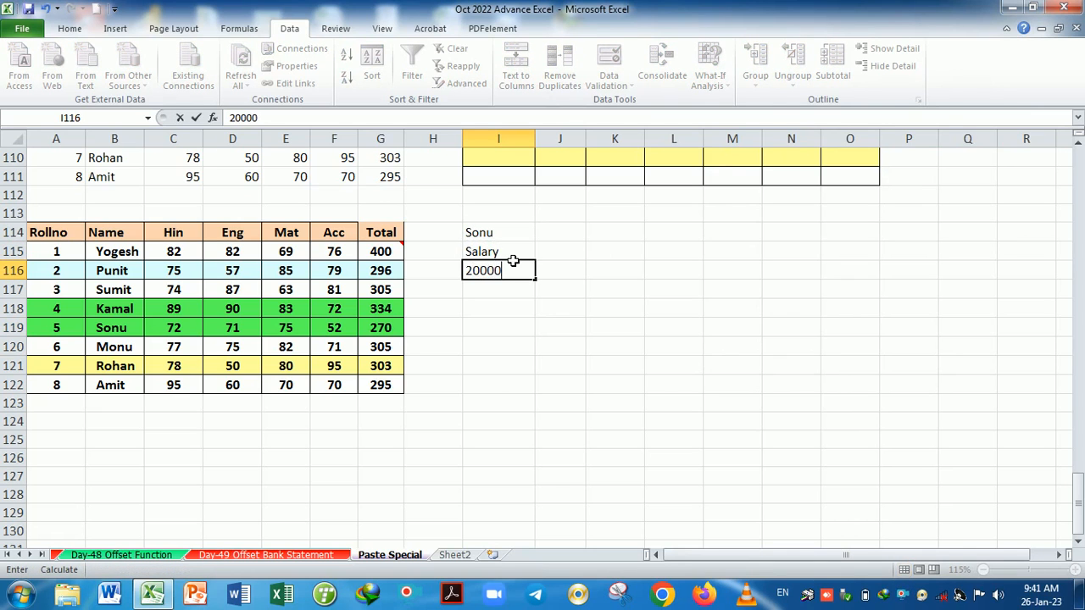
pyautogui.press('Return')
pyautogui.write('30000')
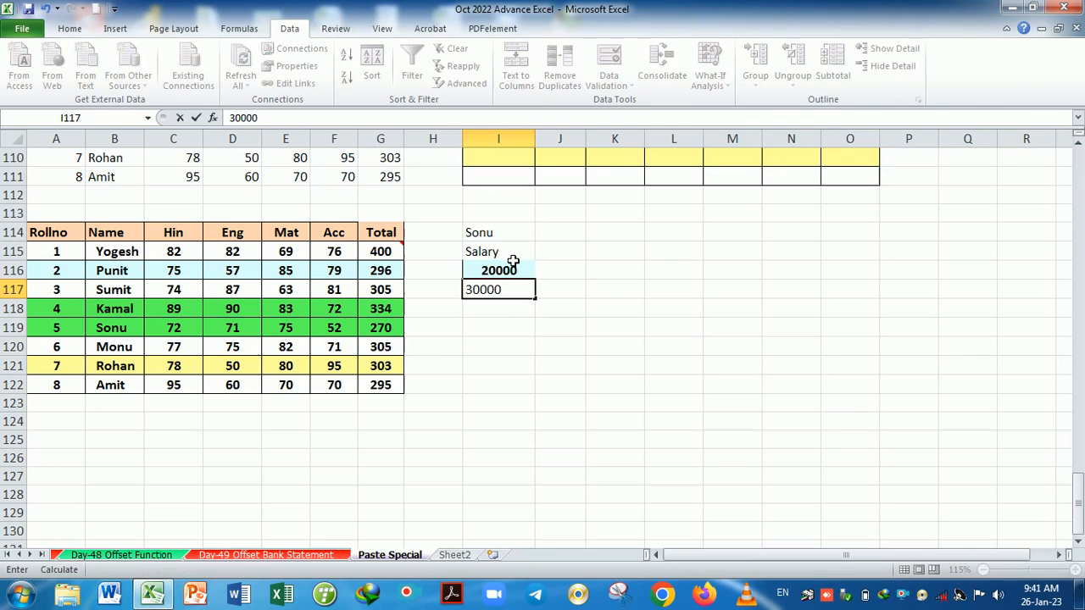
pyautogui.press('Return')
pyautogui.write('400')
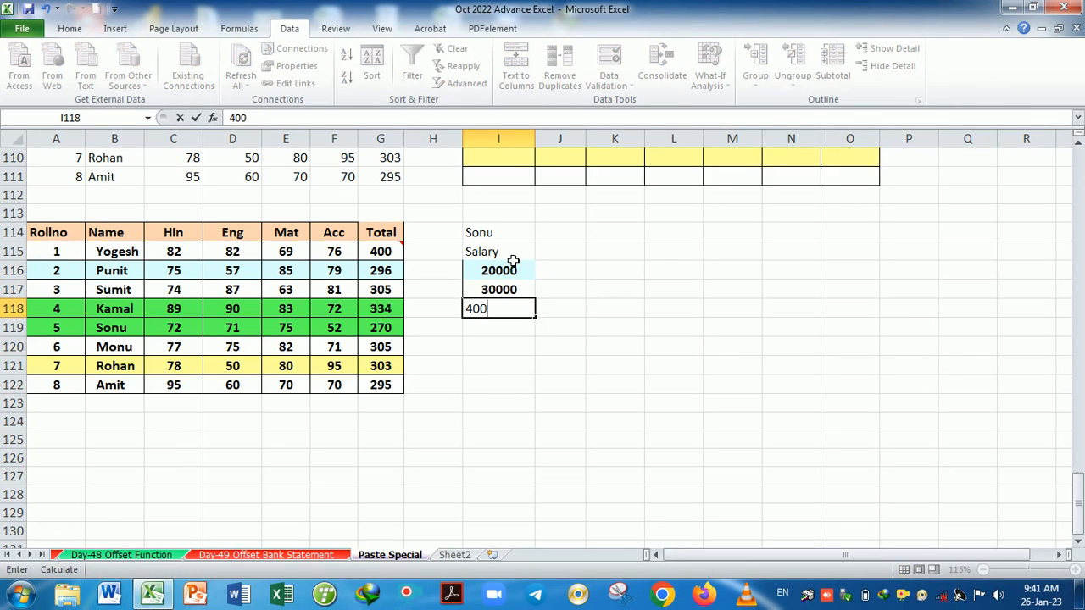
pyautogui.write('00')
pyautogui.press('Return')
# - Continue the Salary column with 50000, 60000, 40000 and 20000 in cells I119:I122
pyautogui.write('50000')
pyautogui.press('Return')
pyautogui.write('6')
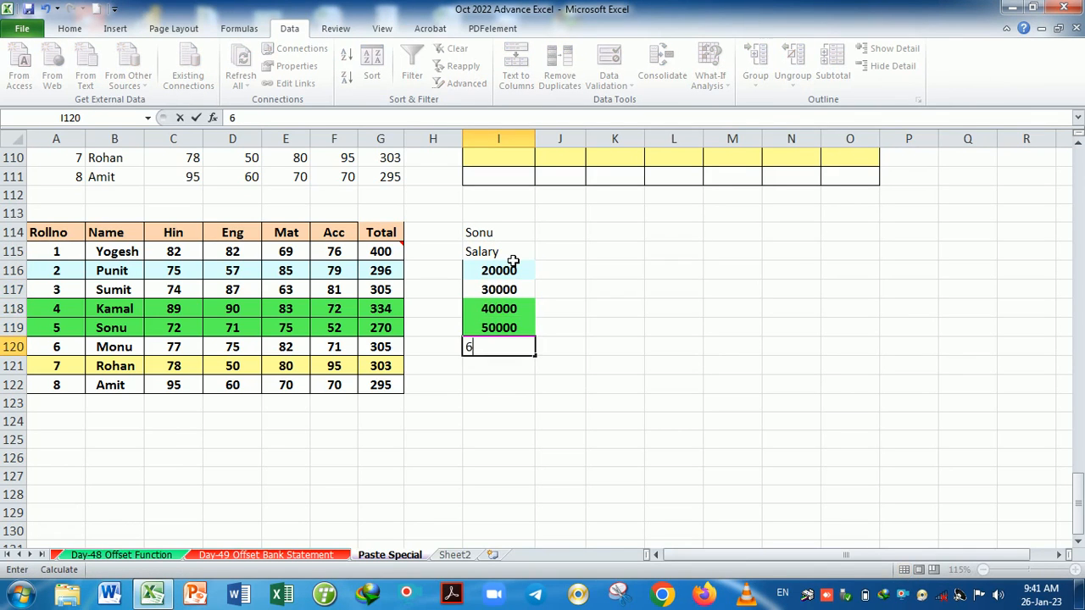
pyautogui.write('0000')
pyautogui.press('Return')
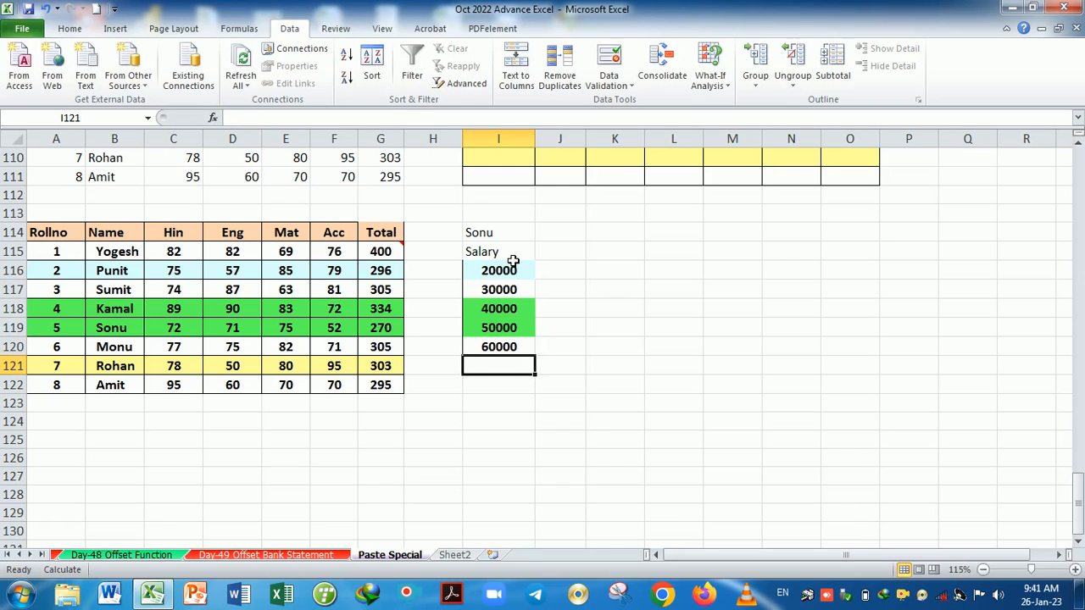
pyautogui.write('40000')
pyautogui.press('Return')
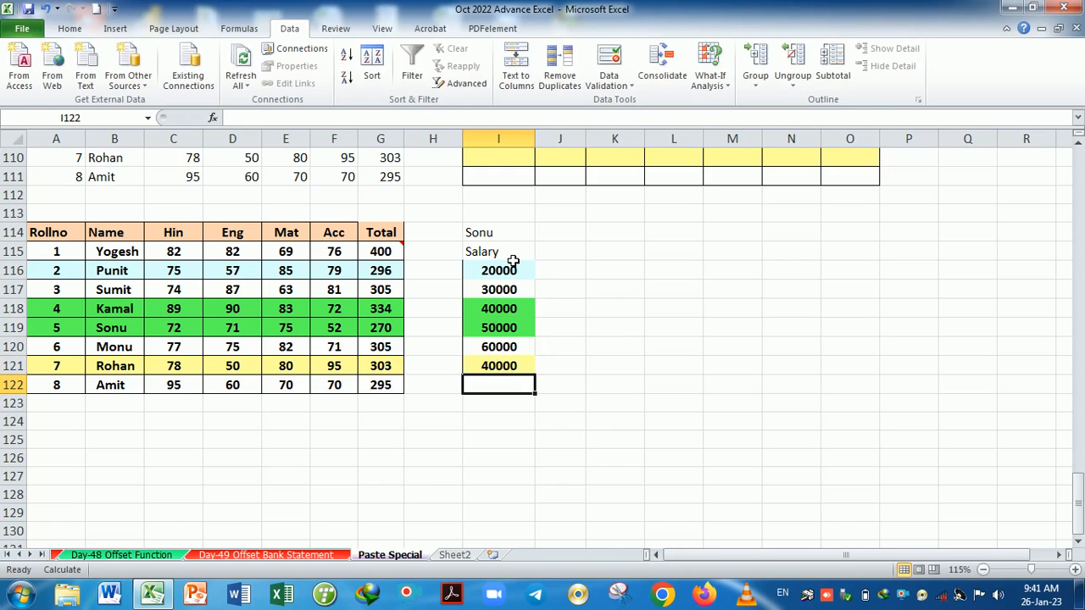
pyautogui.write('200000')
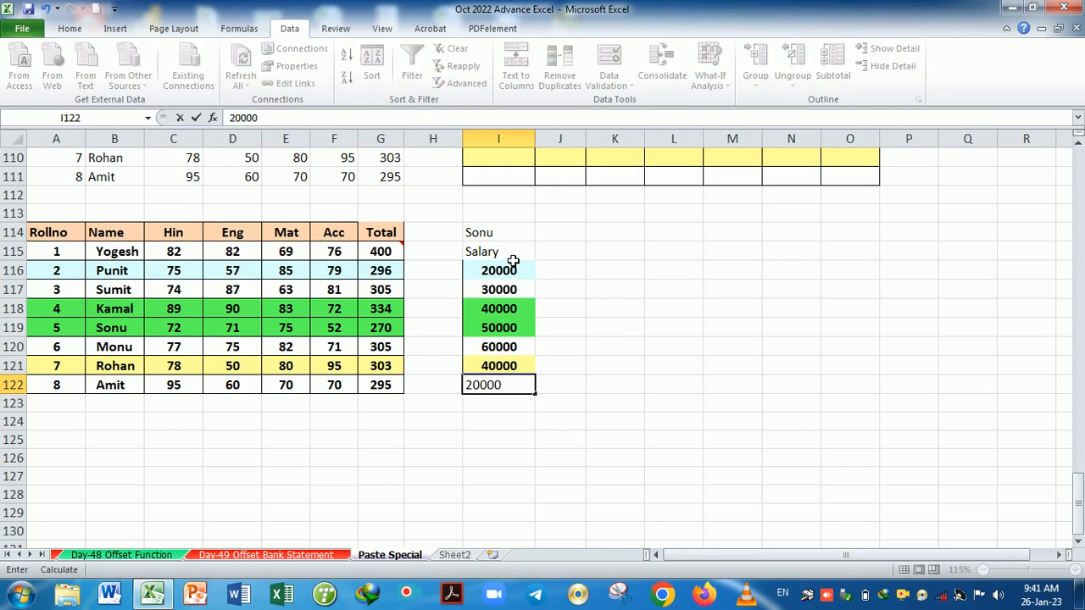
pyautogui.press('Return')
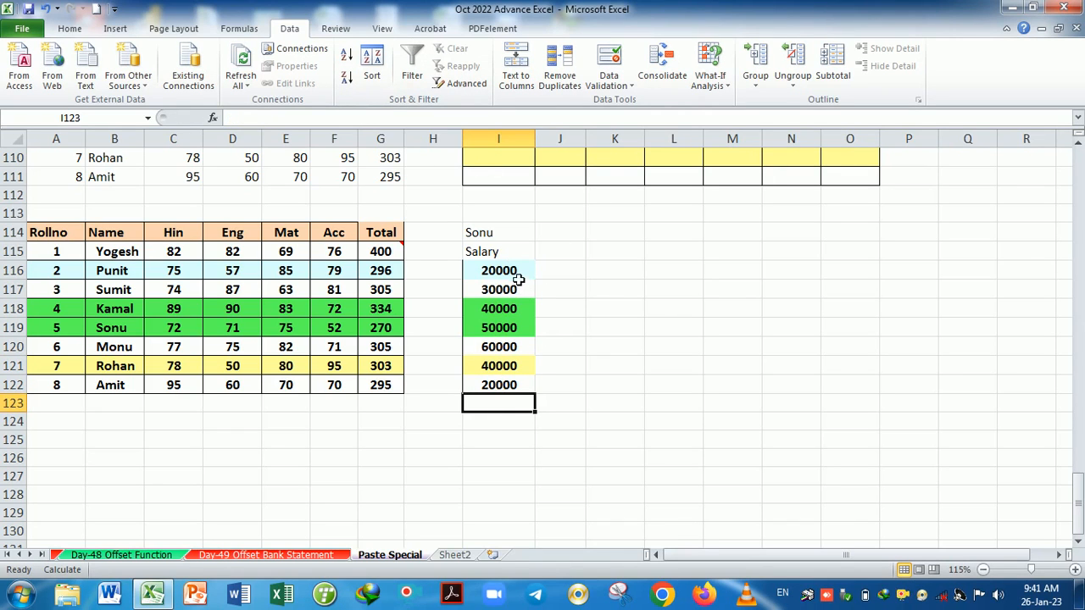
# - Extend the salary series from I116:I117 down to I133 in increments of 10000, and enter 1500 in cell K115
pyautogui.moveTo(519, 280); pyautogui.dragTo(526, 551)
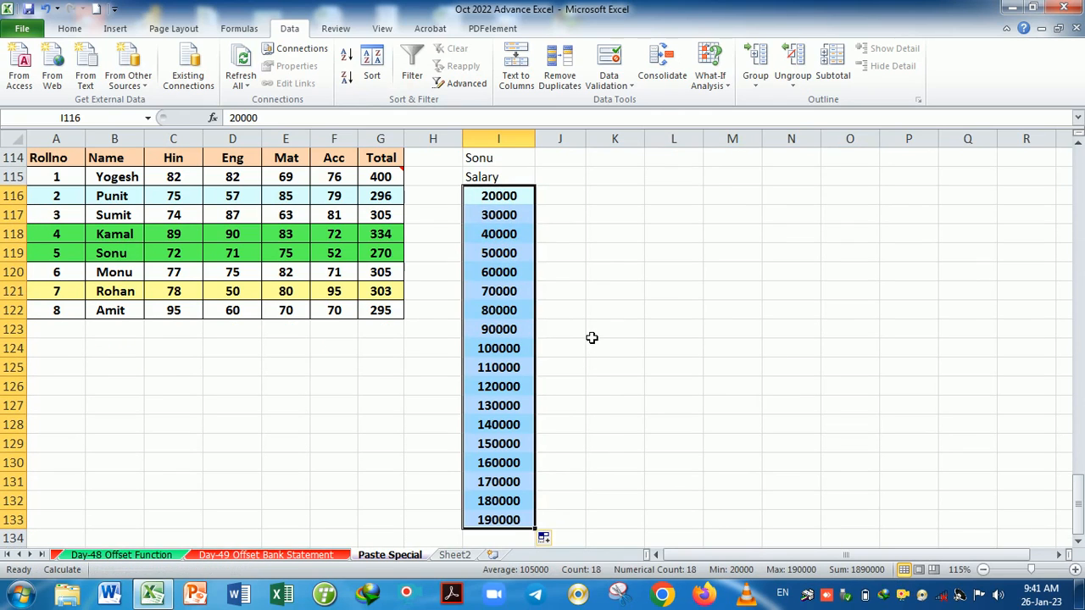
pyautogui.click(610, 181)
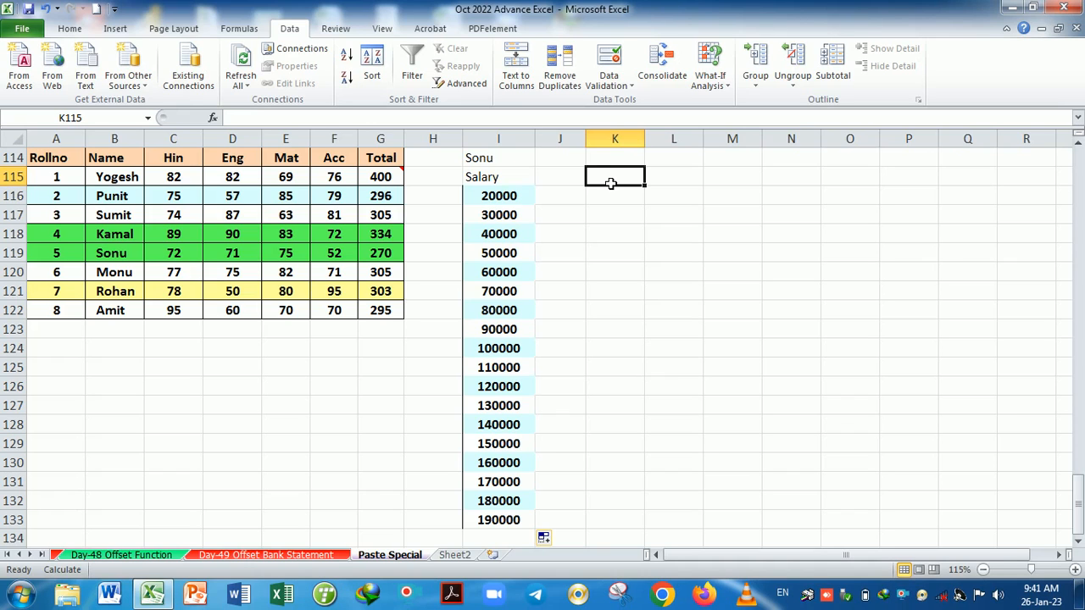
pyautogui.write('150')
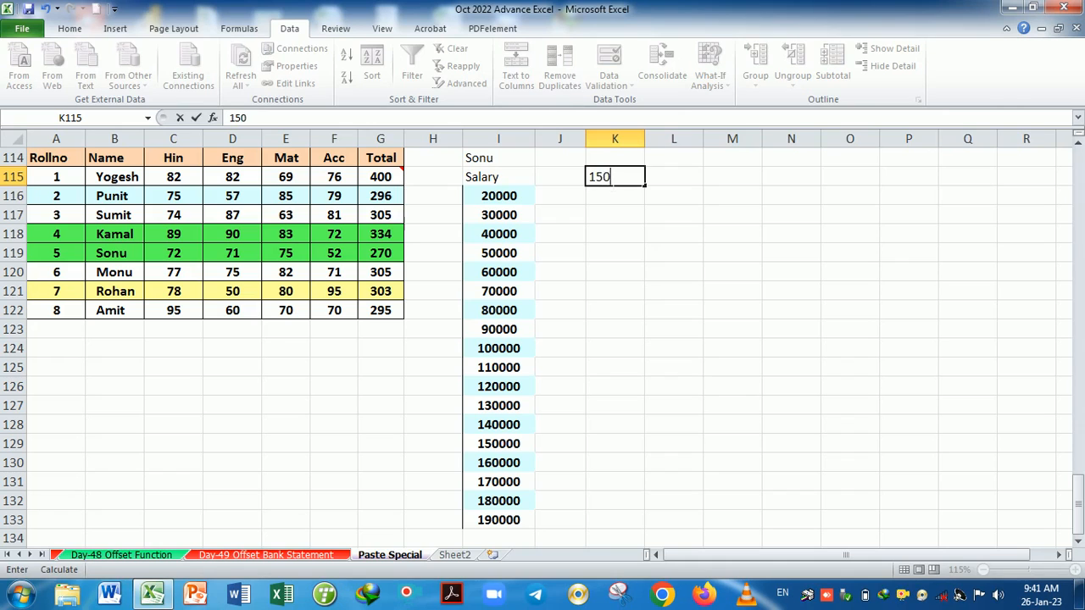
pyautogui.write('0')
pyautogui.press('Return')
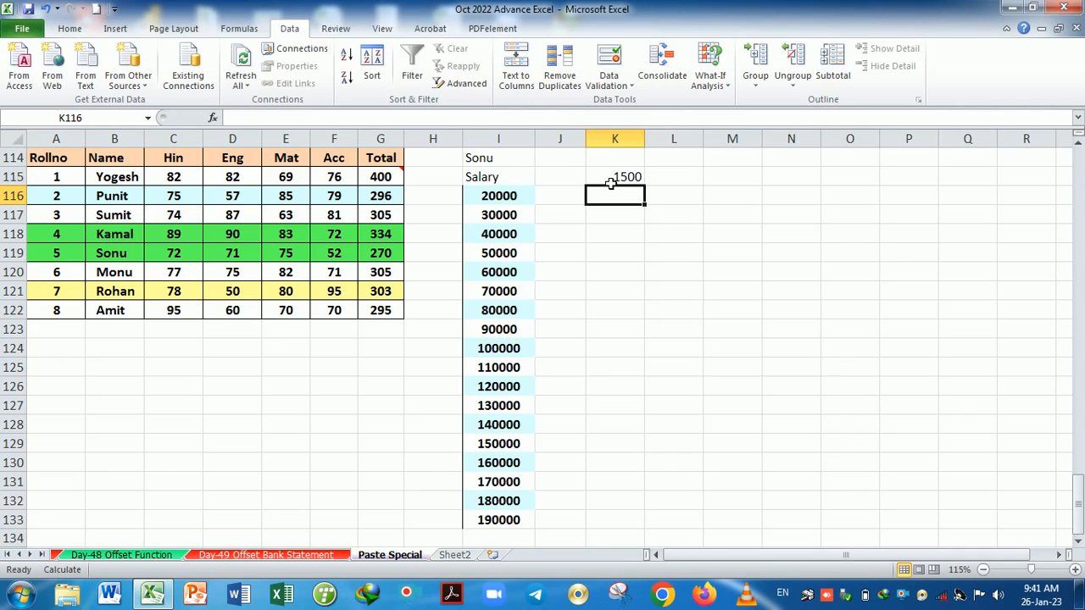
# - Copy the 1500 in K115 and add it to the salaries in I116:I133 using Paste Special's Add operation
pyautogui.click(625, 178)
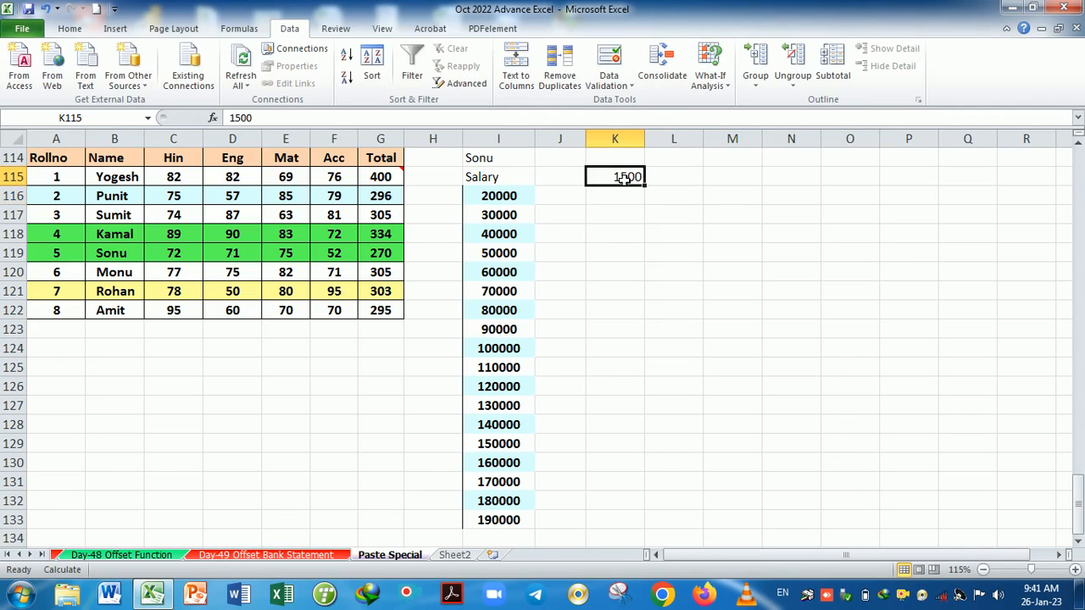
pyautogui.hotkey('ctrl', 'c')
pyautogui.moveTo(518, 198); pyautogui.dragTo(498, 521)
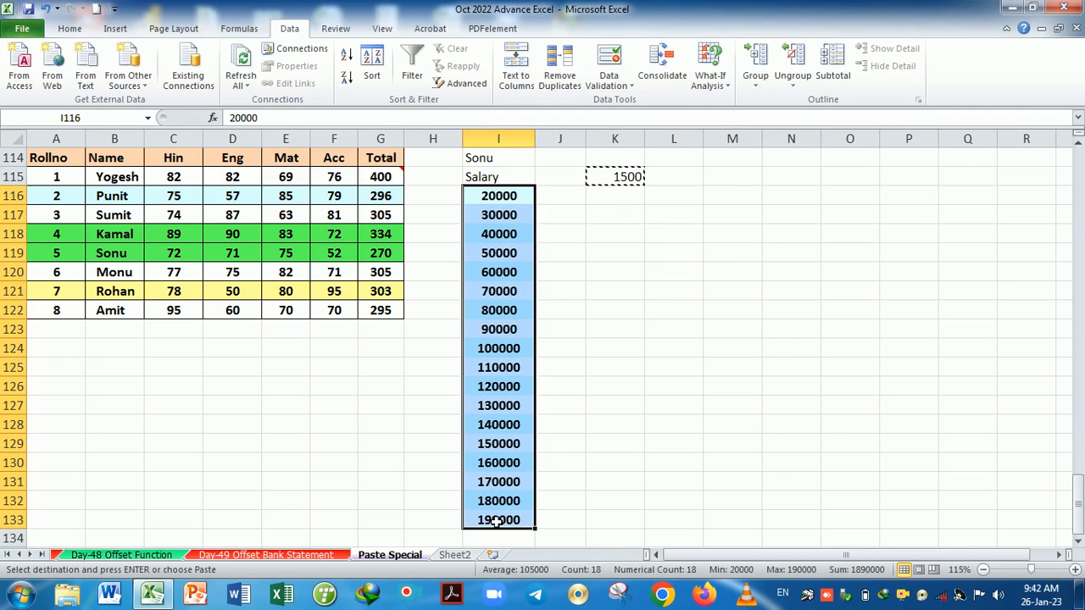
pyautogui.hotkey('ctrl', 'alt', 'v')
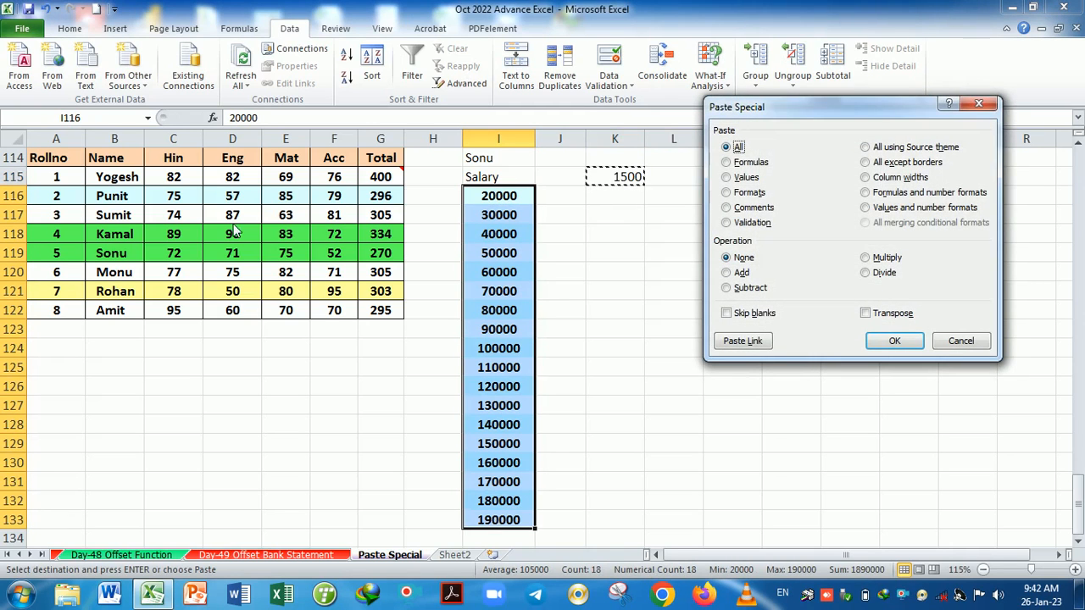
pyautogui.click(726, 273)
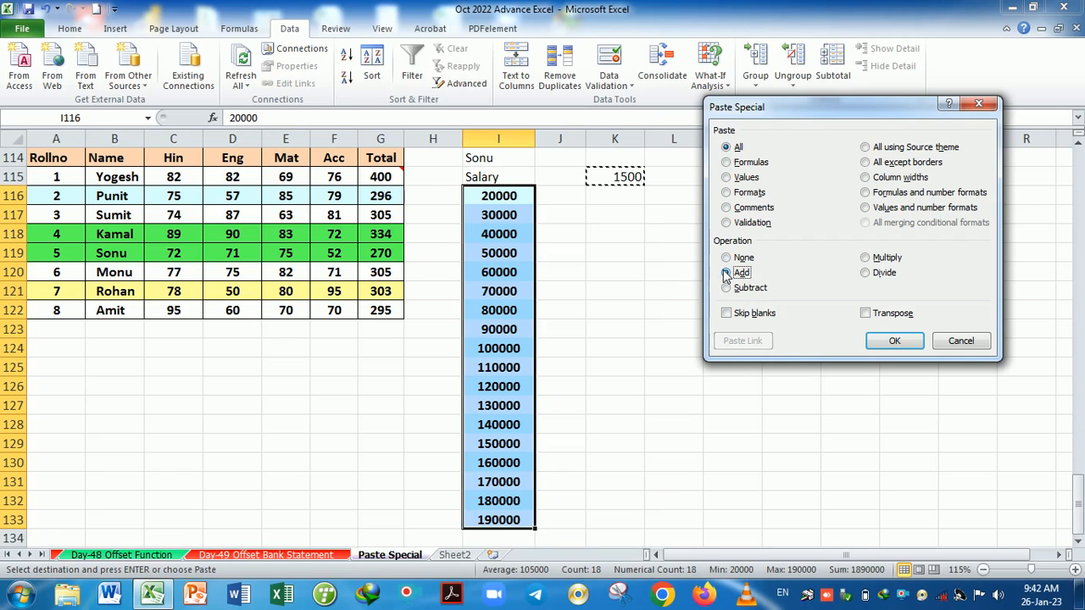
pyautogui.click(893, 341)
pyautogui.click(665, 367)
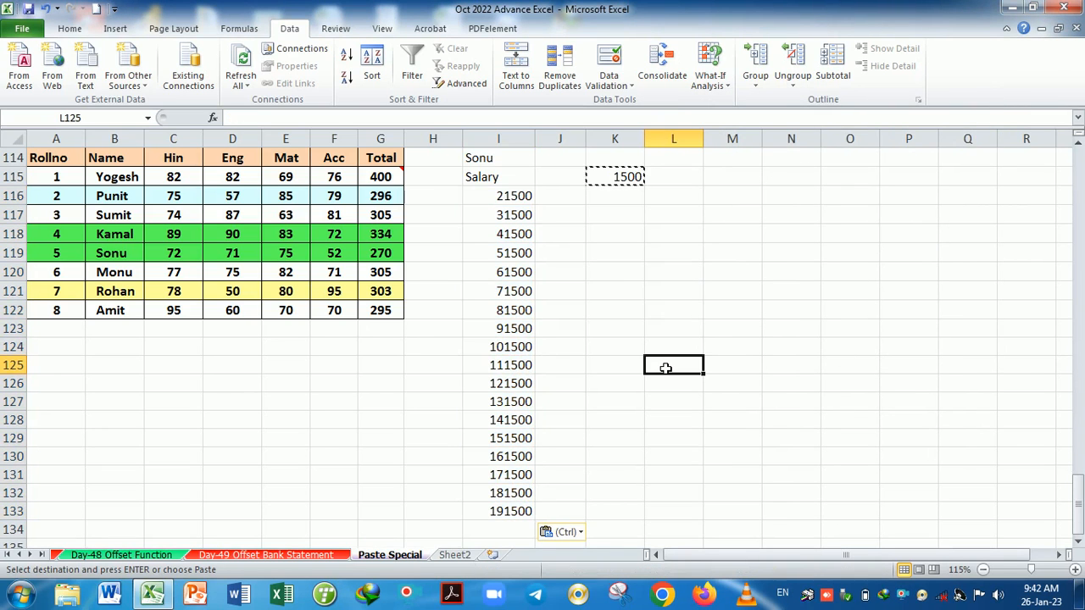
pyautogui.moveTo(523, 194); pyautogui.dragTo(512, 517)
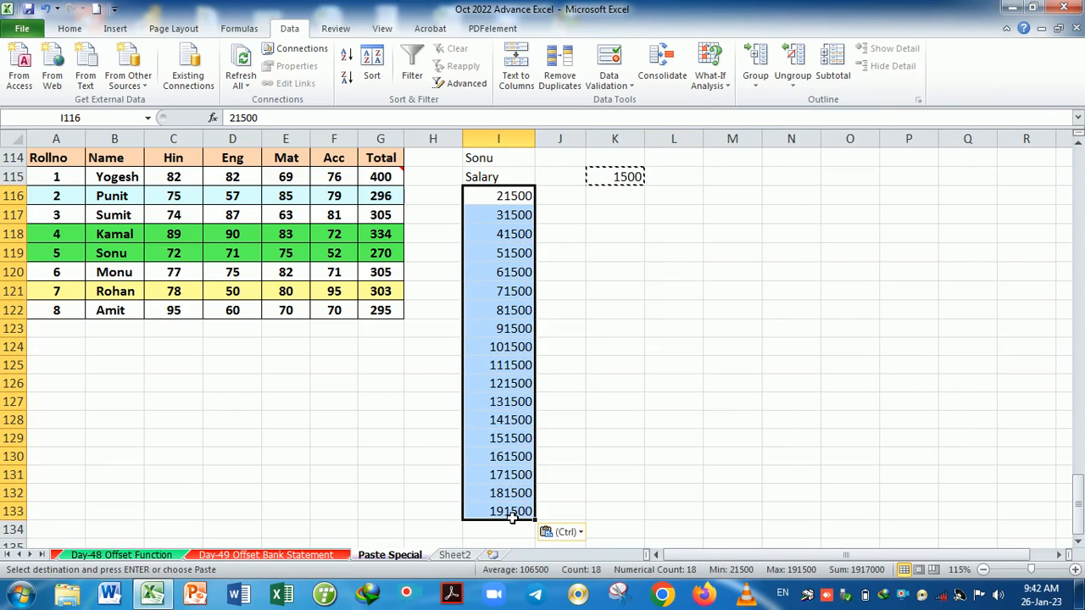
# - Move the 1500 from K115 to K116 and fill it down to K133
pyautogui.click(623, 202)
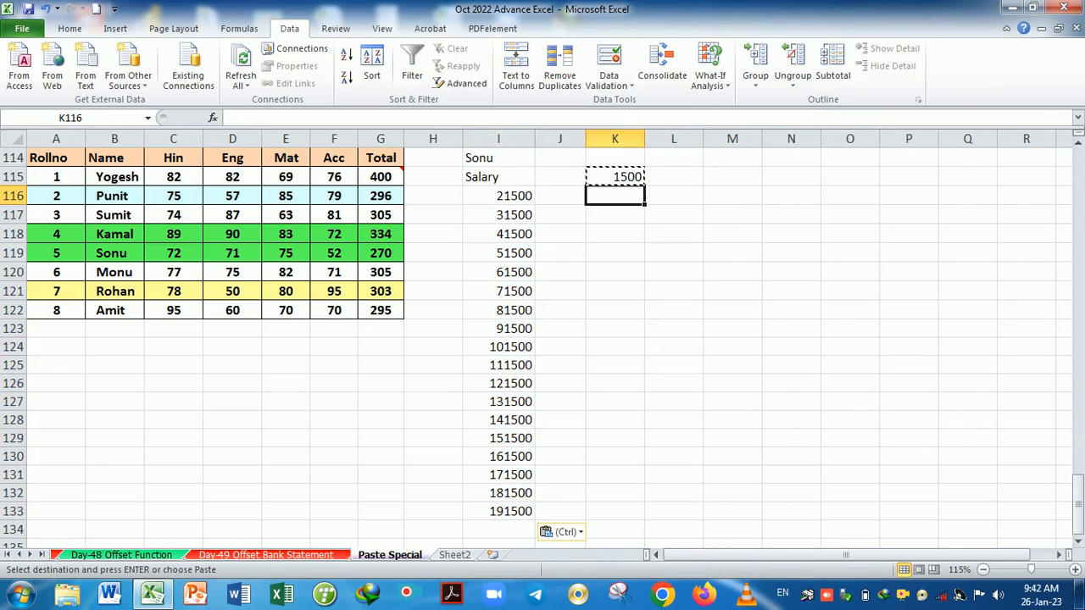
pyautogui.click(628, 184)
pyautogui.moveTo(628, 198); pyautogui.dragTo(642, 214)
pyautogui.moveTo(621, 503); pyautogui.dragTo(621, 511)
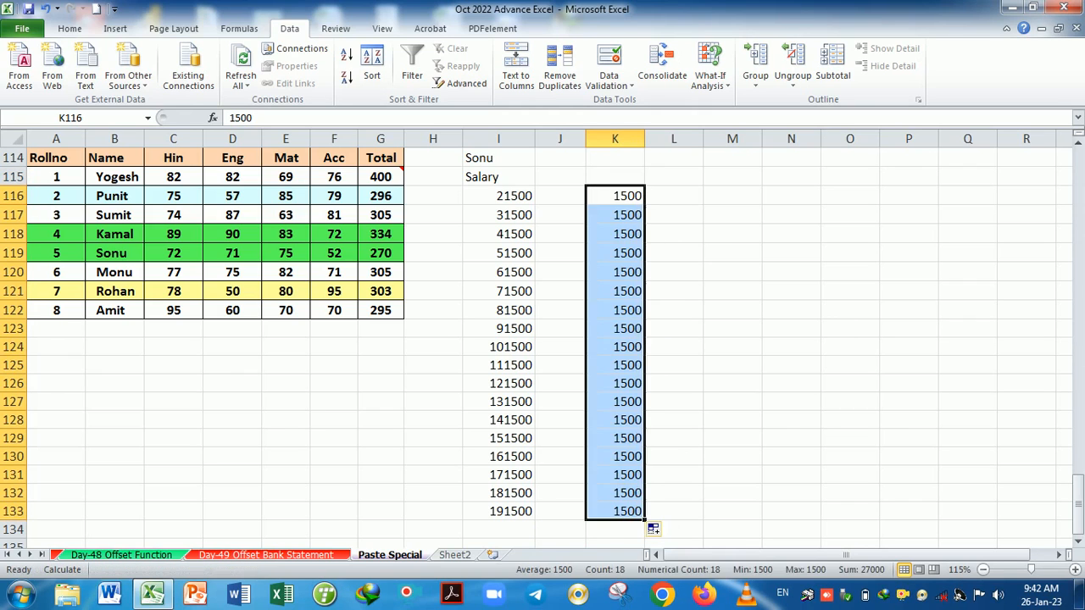
# - Try a SUM formula over I116:K116 in cell L116, and undo it
pyautogui.click(683, 200)
pyautogui.write('=sum')
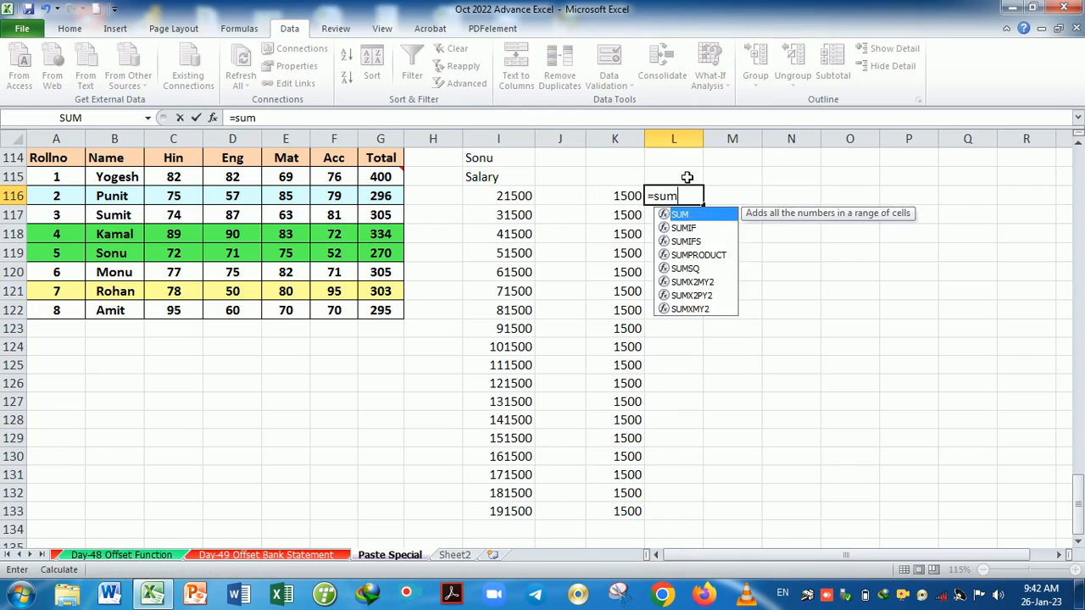
pyautogui.press('Tab')
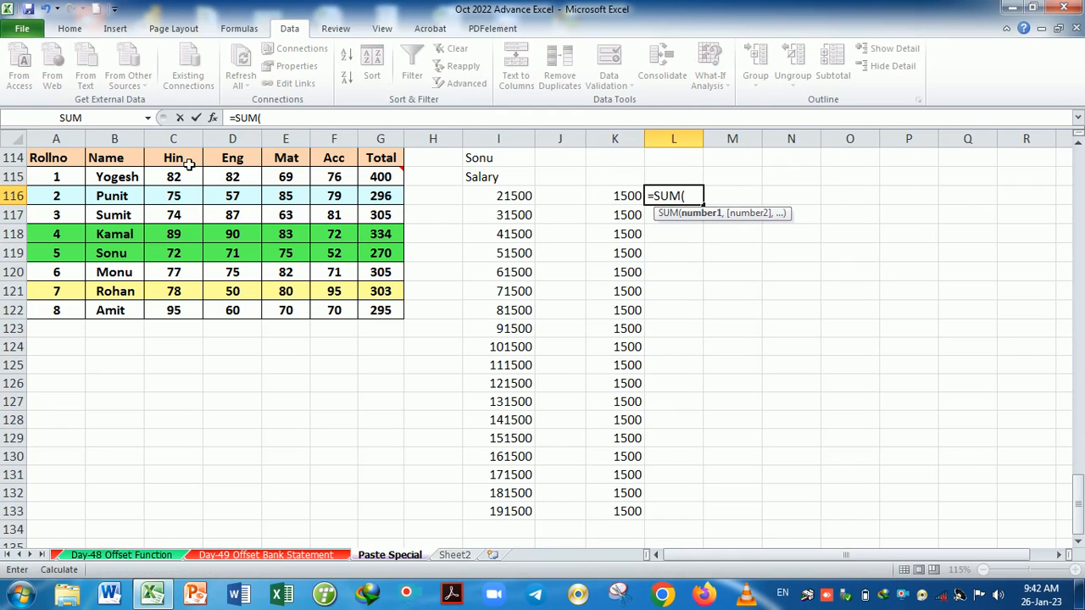
pyautogui.moveTo(501, 199); pyautogui.dragTo(642, 198)
pyautogui.press('Return')
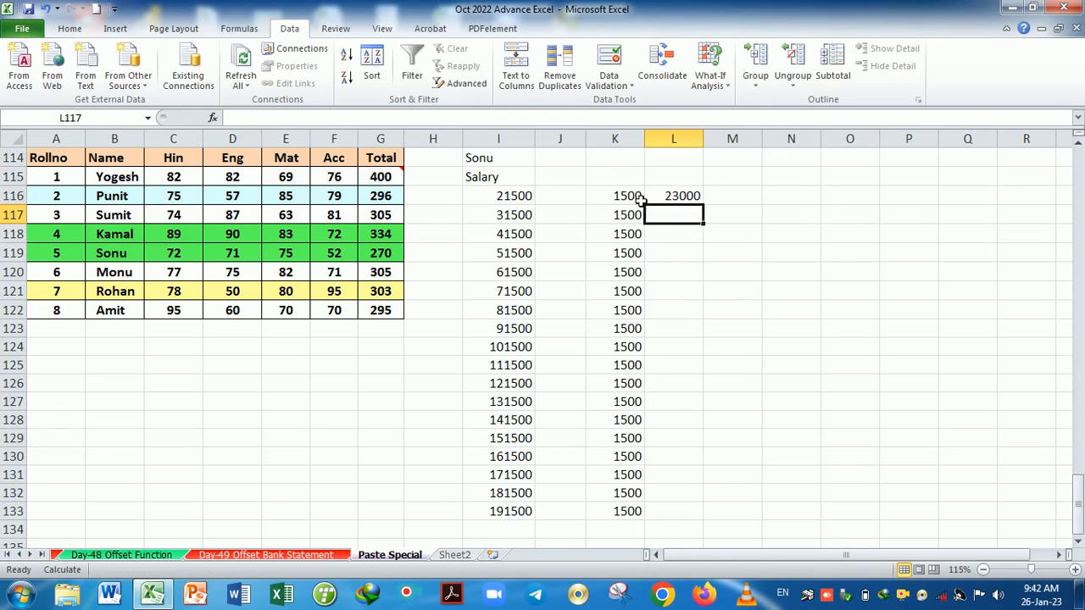
pyautogui.hotkey('ctrl', 'z')
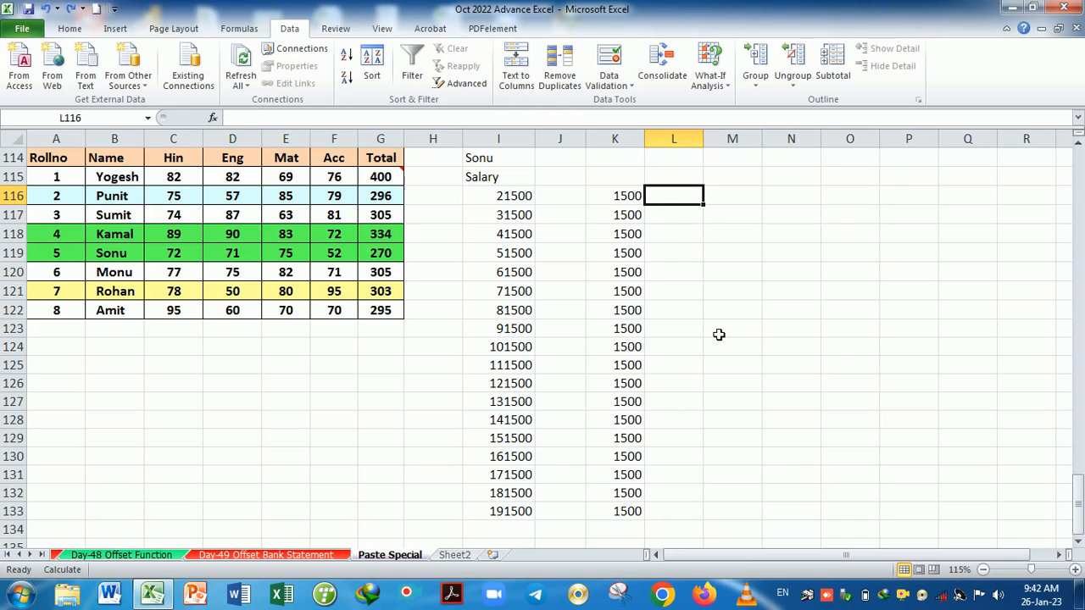
# - Clear the repeated 1500 values from K117 downward, keeping only the one in K116
pyautogui.moveTo(502, 198); pyautogui.dragTo(513, 513)
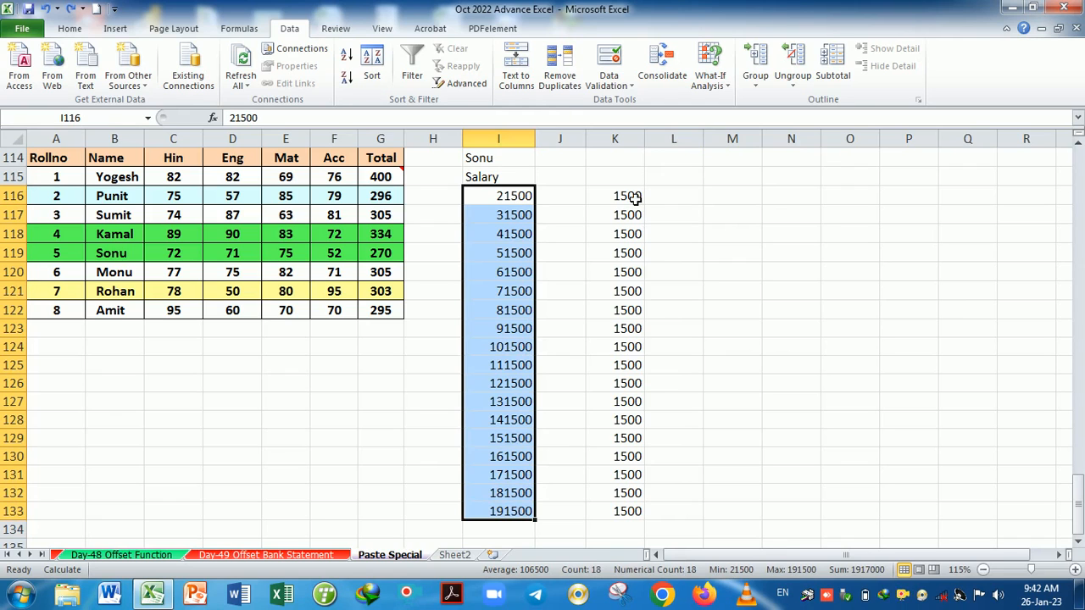
pyautogui.moveTo(633, 209); pyautogui.dragTo(610, 537)
pyautogui.press('Delete')
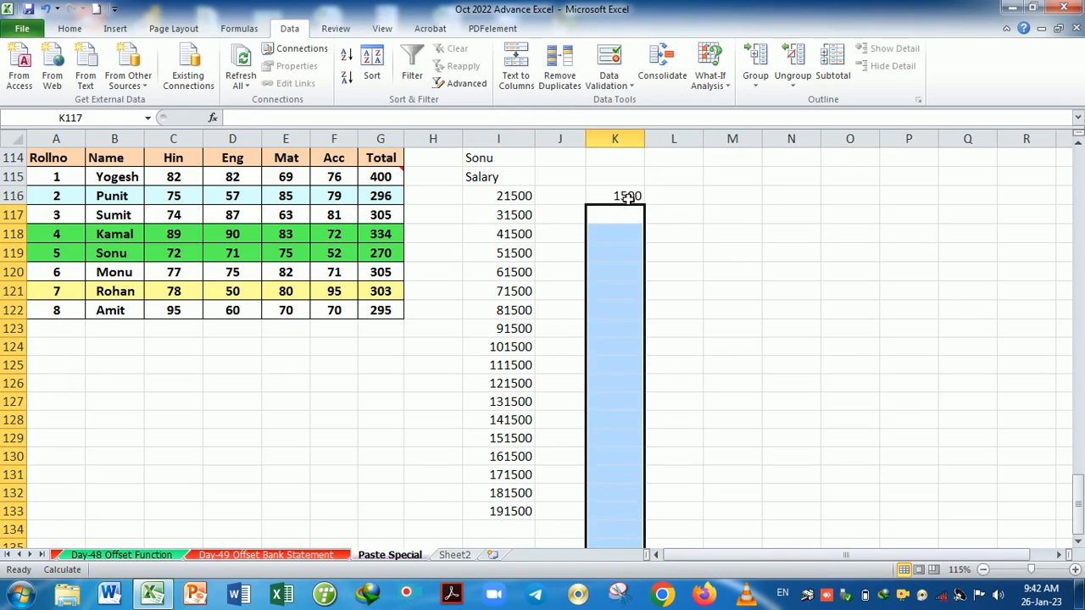
# - Copy the 1500 in K116 and subtract it from the salaries in I116:I133 using Paste Special's Subtract operation
pyautogui.click(628, 197)
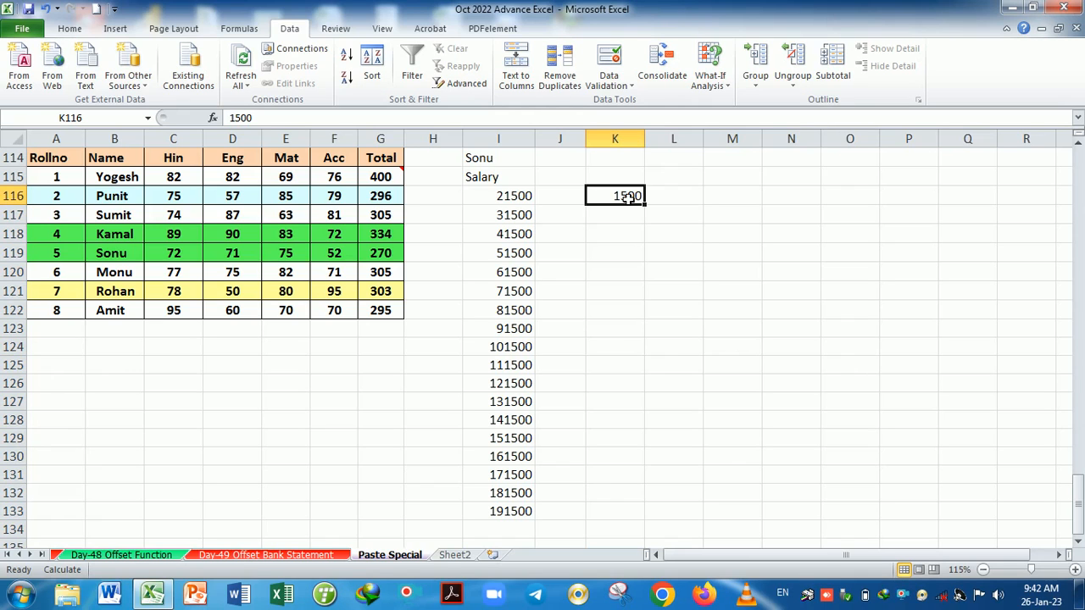
pyautogui.hotkey('ctrl', 'c')
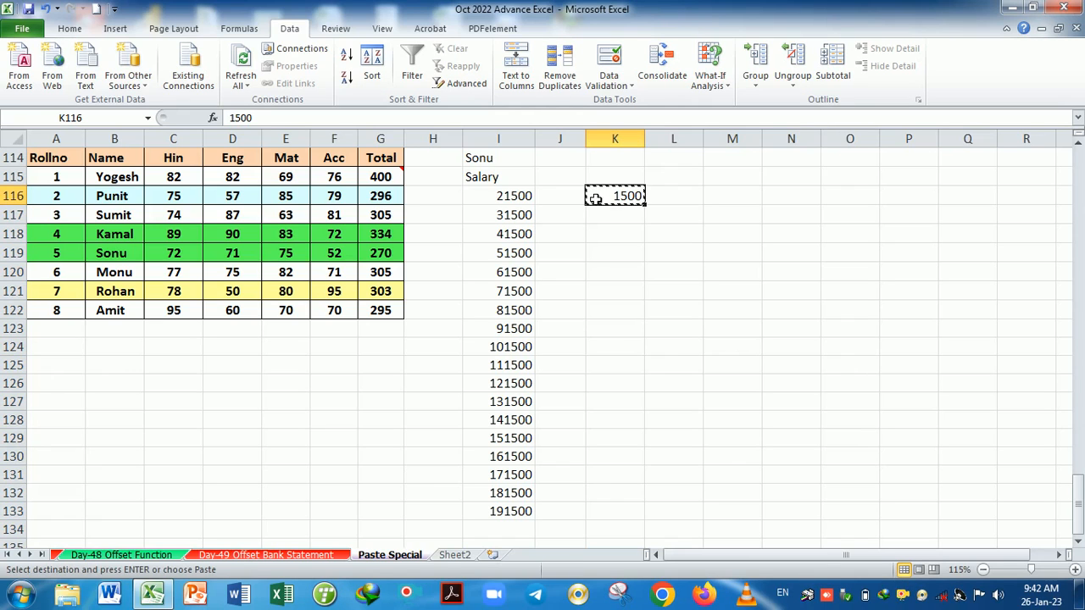
pyautogui.moveTo(517, 203); pyautogui.dragTo(523, 509)
pyautogui.hotkey('ctrl', 'alt', 'v')
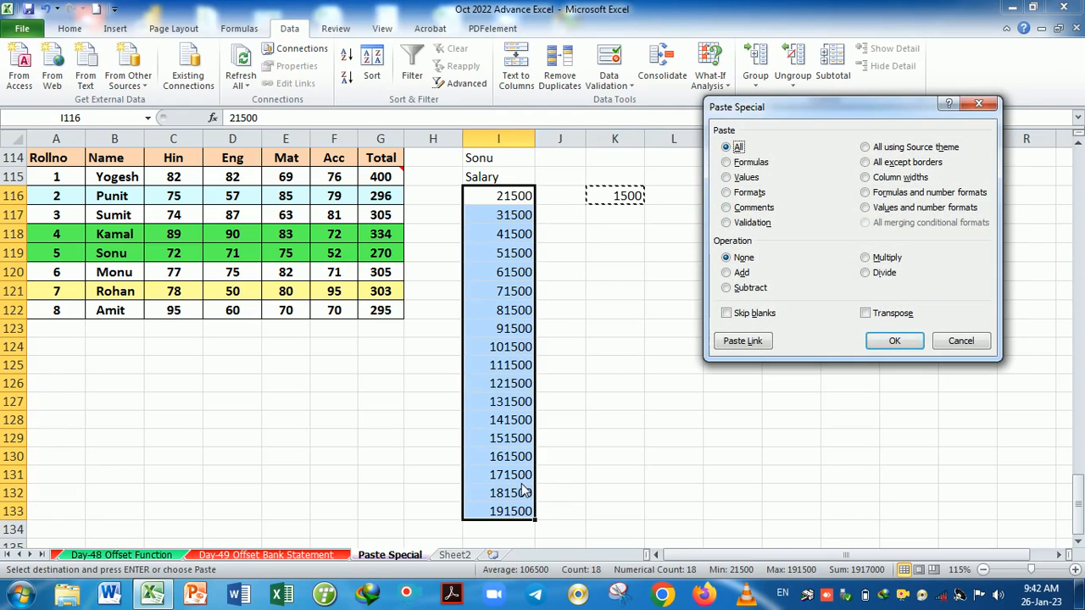
pyautogui.click(726, 288)
pyautogui.click(896, 340)
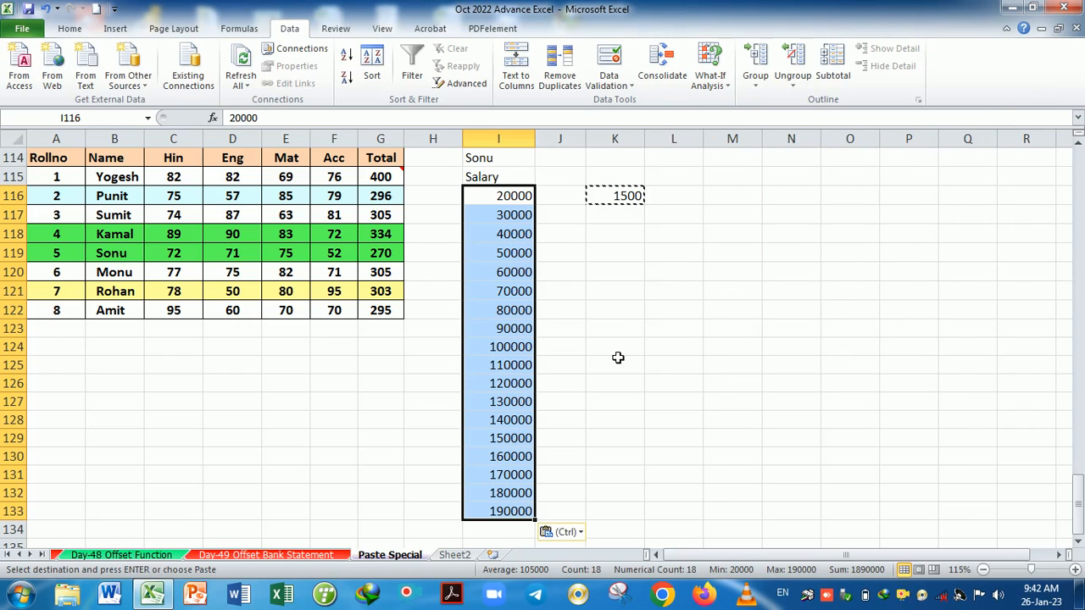
pyautogui.click(616, 311)
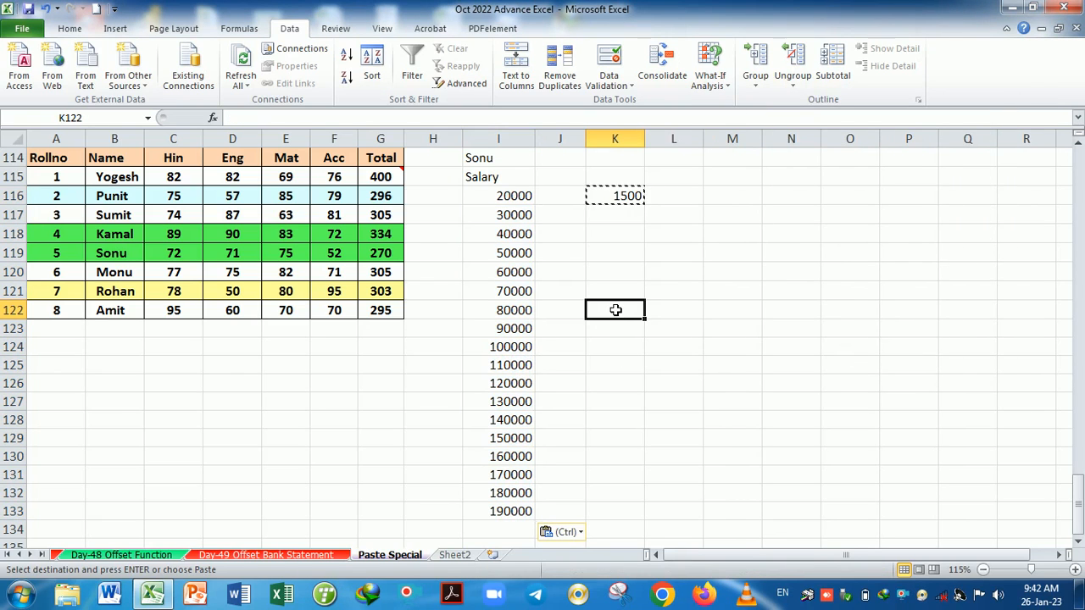
pyautogui.hotkey('ctrl', 'alt', 'v')
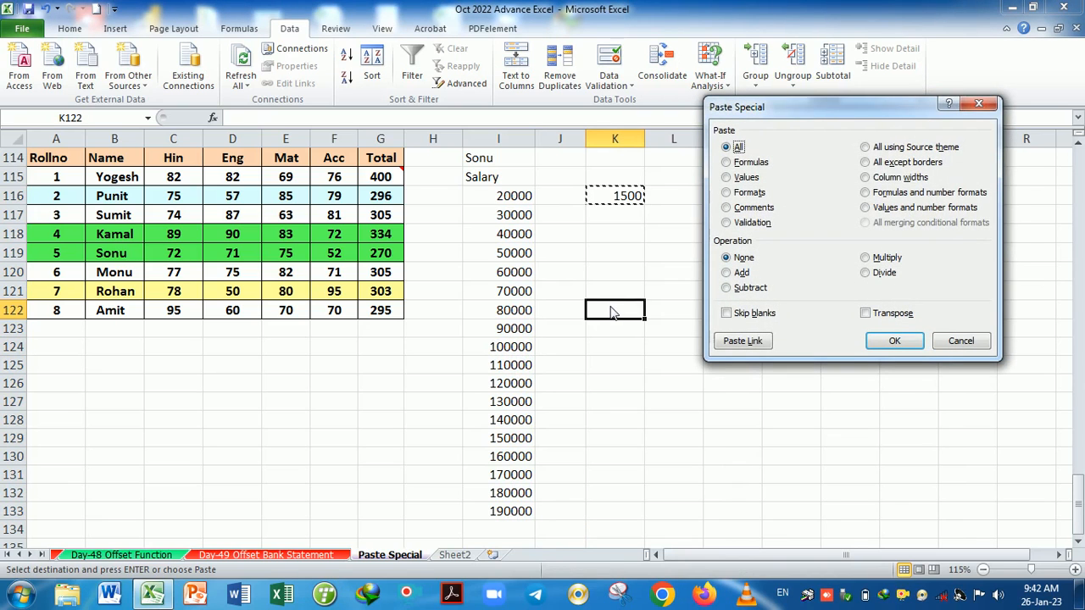
pyautogui.click(961, 347)
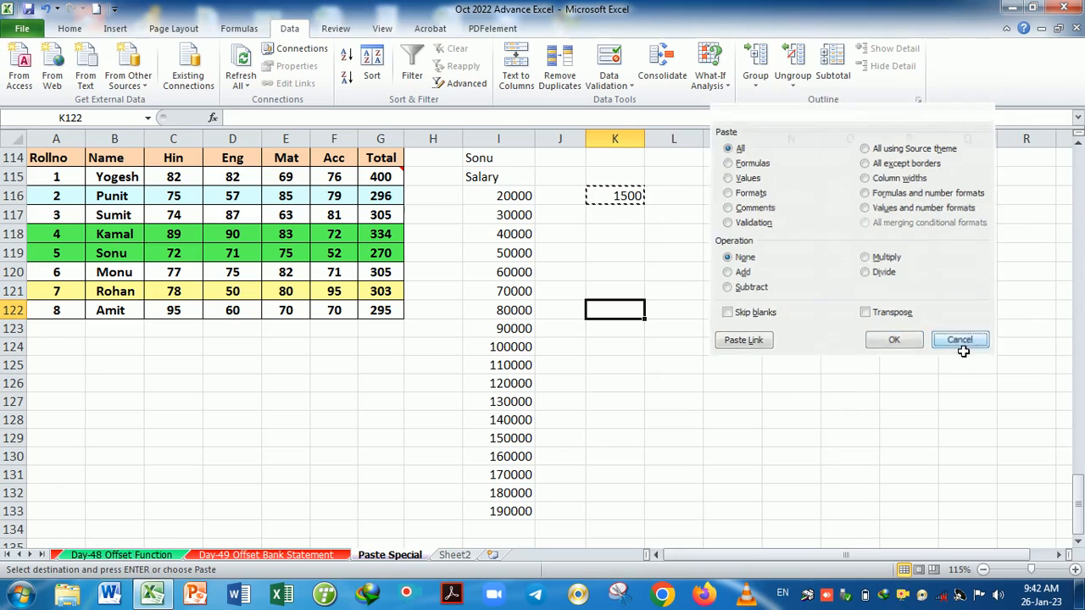
# - Enter 100 in cell Q92 beside the unformatted marks table that starts at row 93
pyautogui.scroll(1, 726, 327)
pyautogui.scroll(7, 727, 326)
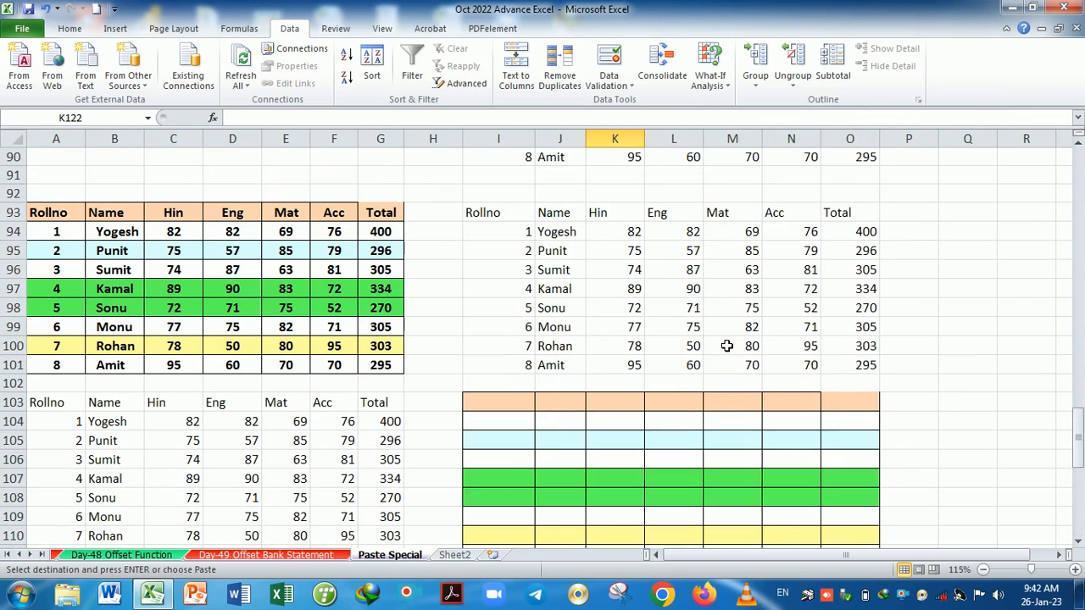
pyautogui.moveTo(614, 239); pyautogui.dragTo(816, 367)
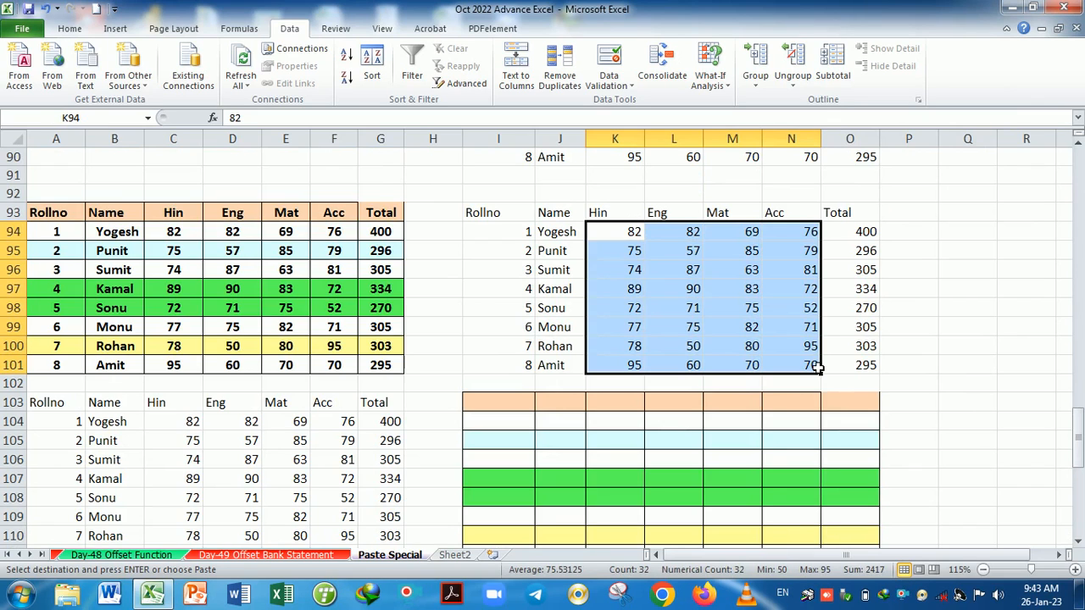
pyautogui.click(976, 196)
pyautogui.write('100')
pyautogui.hotkey('ctrl', 'Return')
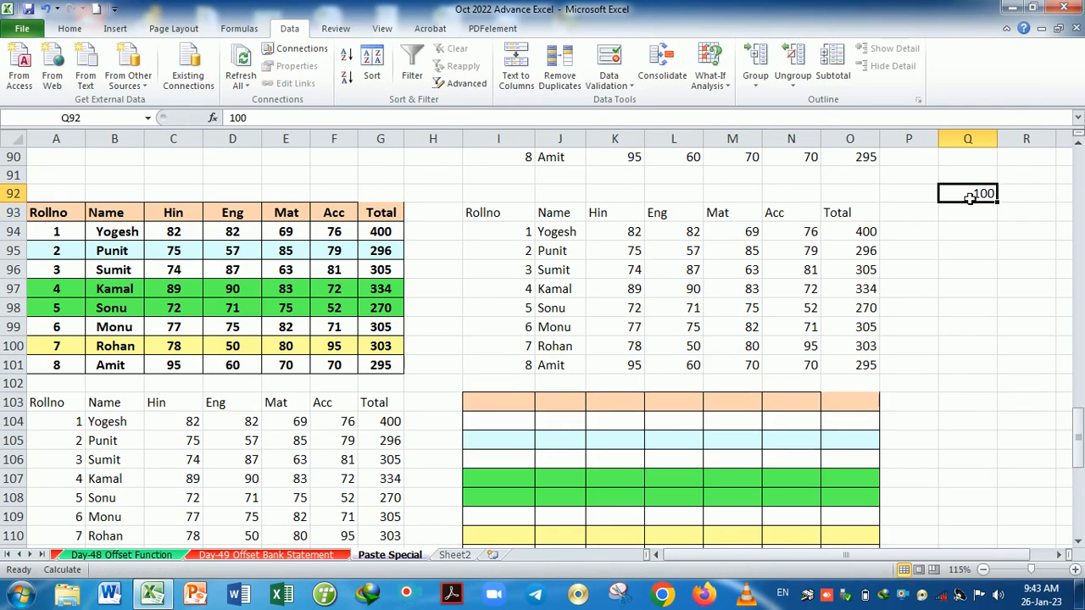
# - Copy the 100 in Q92 and divide the marks in K94:N101 by it using Paste Special's Divide operation
pyautogui.hotkey('ctrl', 'c')
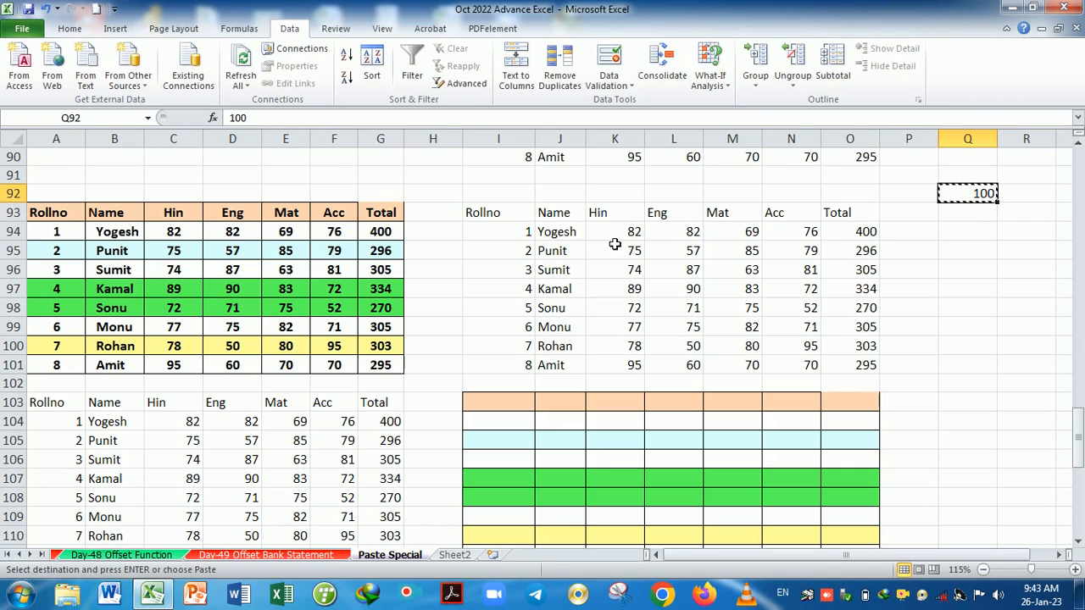
pyautogui.moveTo(604, 234); pyautogui.dragTo(788, 366)
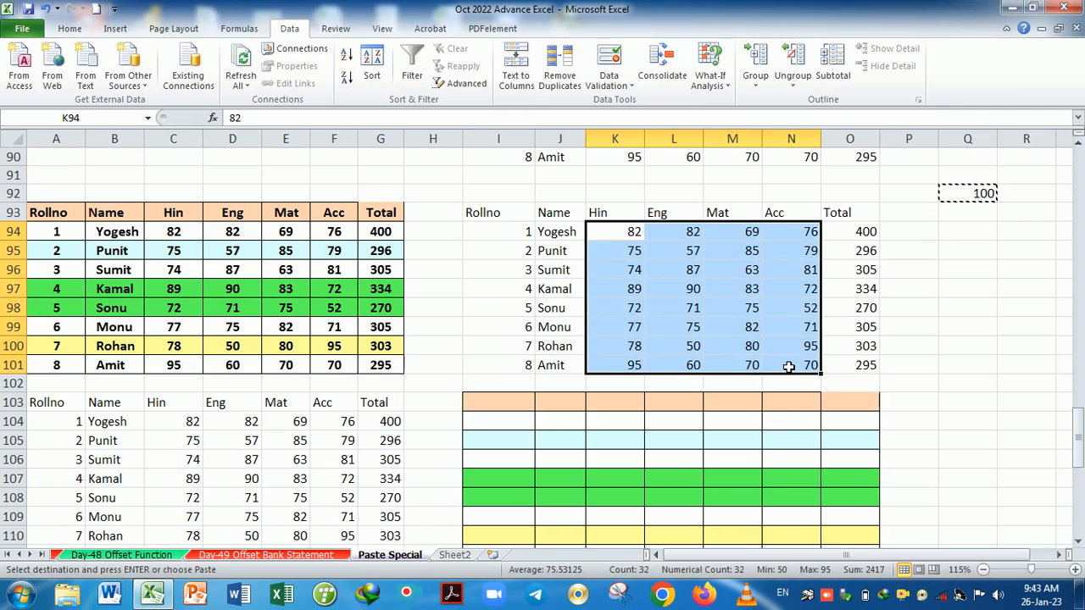
pyautogui.hotkey('ctrl', 'alt', 'v')
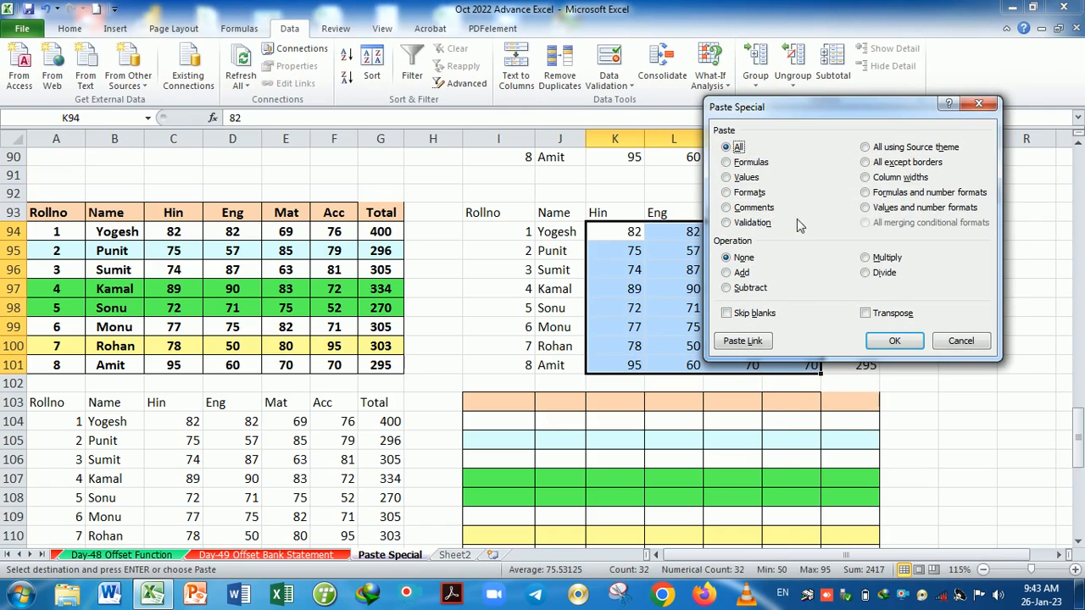
pyautogui.click(867, 275)
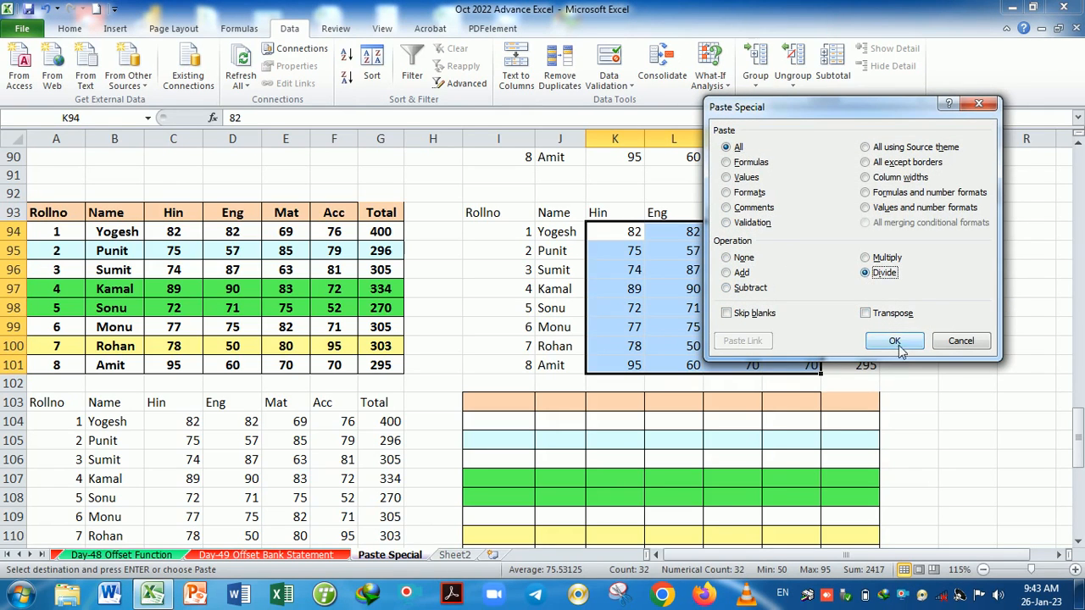
pyautogui.click(894, 340)
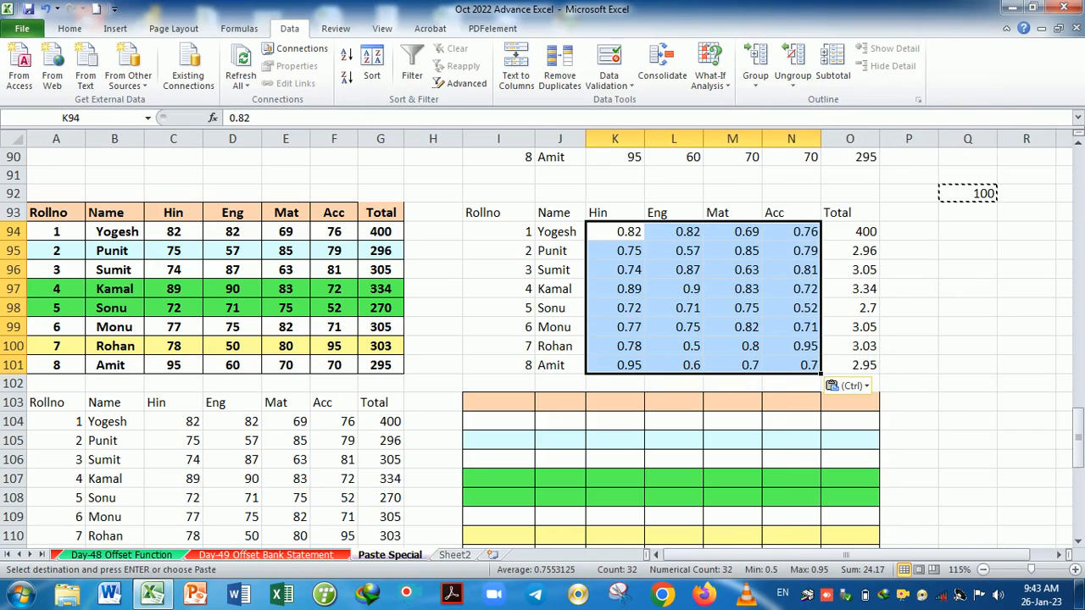
# - Apply the percent number format to the divided marks in K94:N101
pyautogui.click(70, 30)
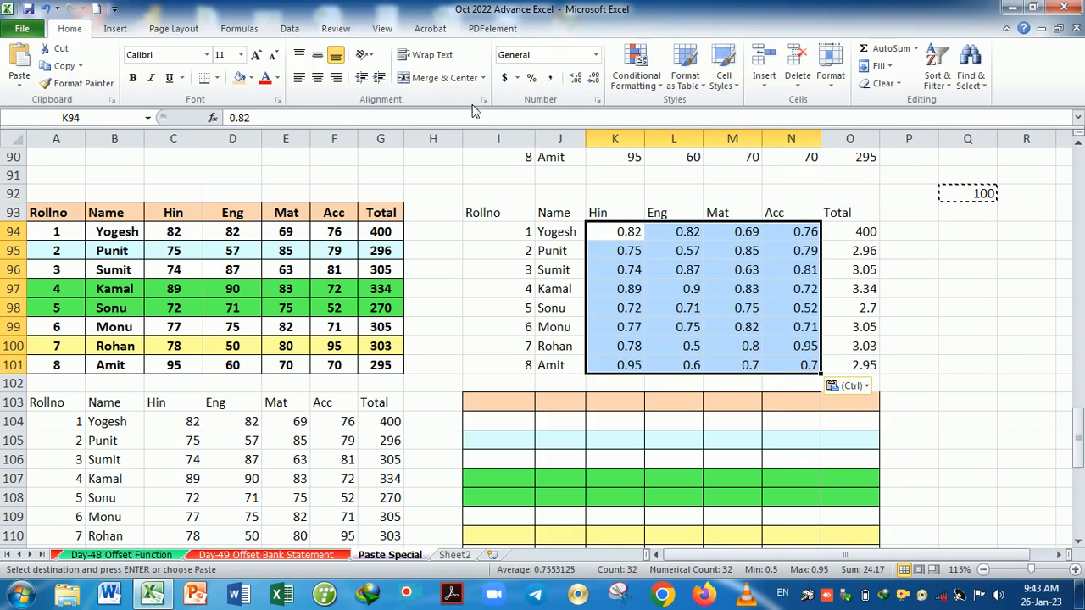
pyautogui.click(532, 77)
pyautogui.click(961, 344)
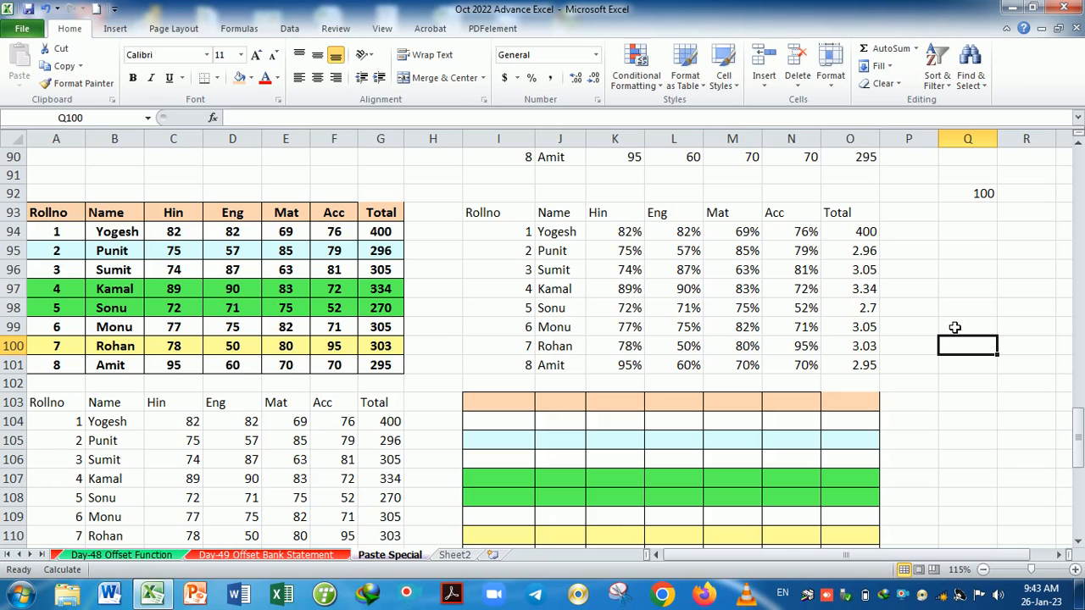
pyautogui.click(932, 368)
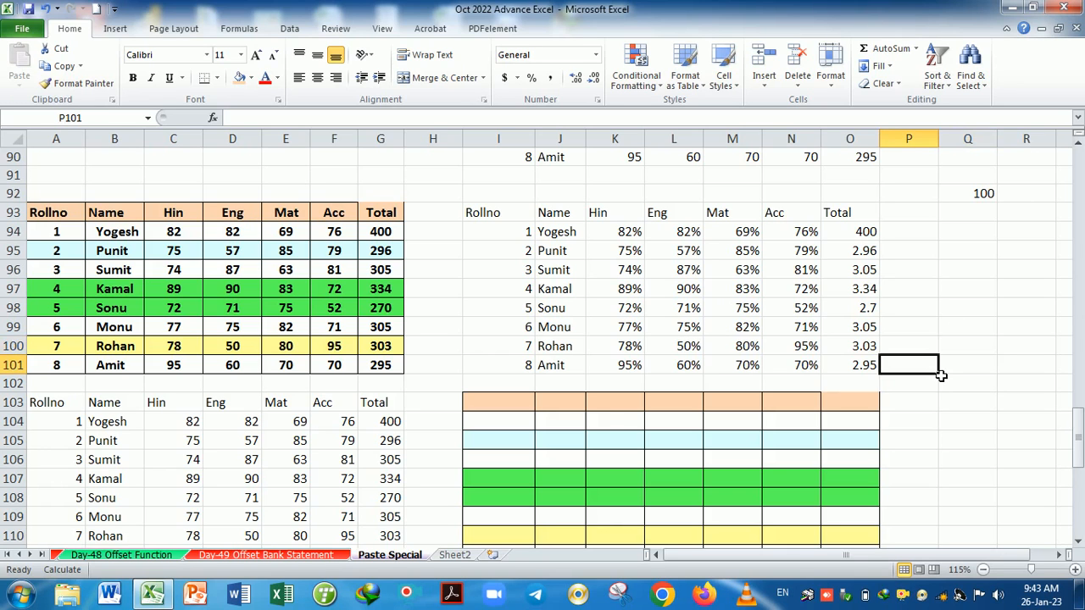
pyautogui.scroll(-6, 939, 376)
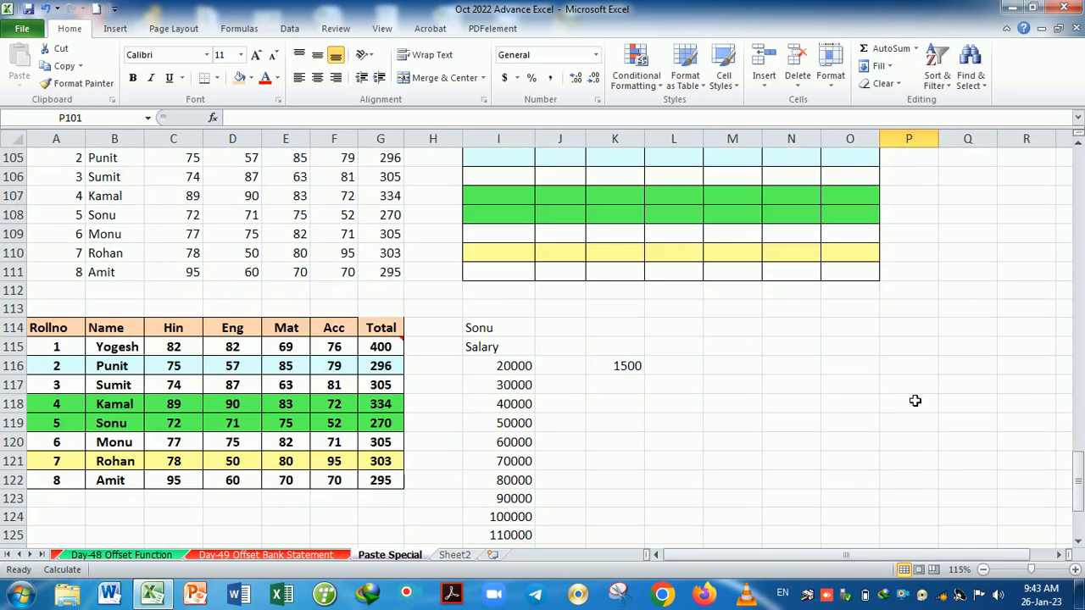
pyautogui.scroll(-2, 732, 425)
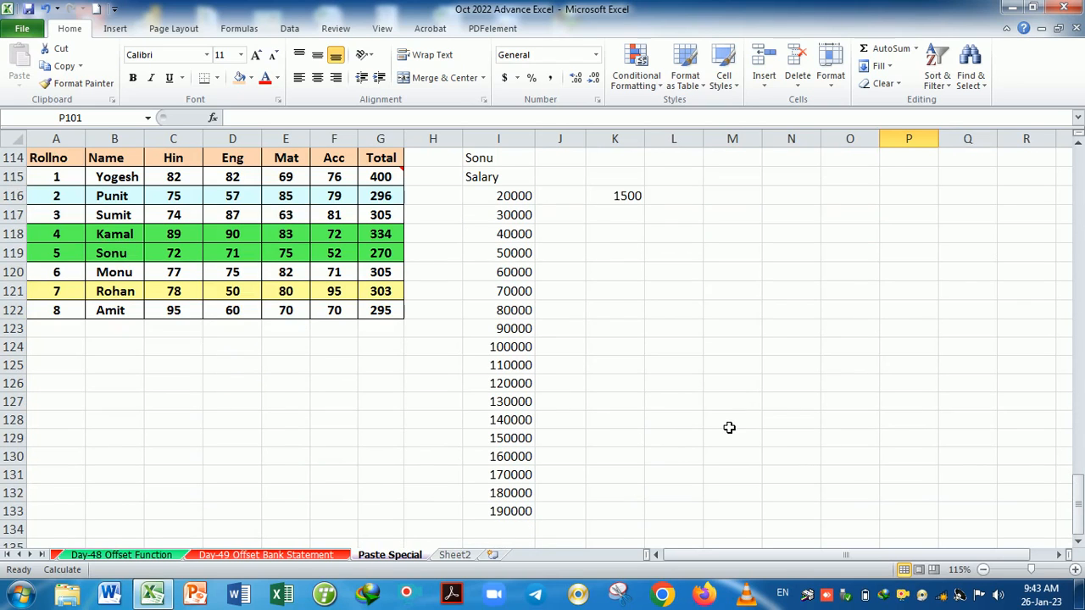
pyautogui.hotkey('ctrl', 'c')
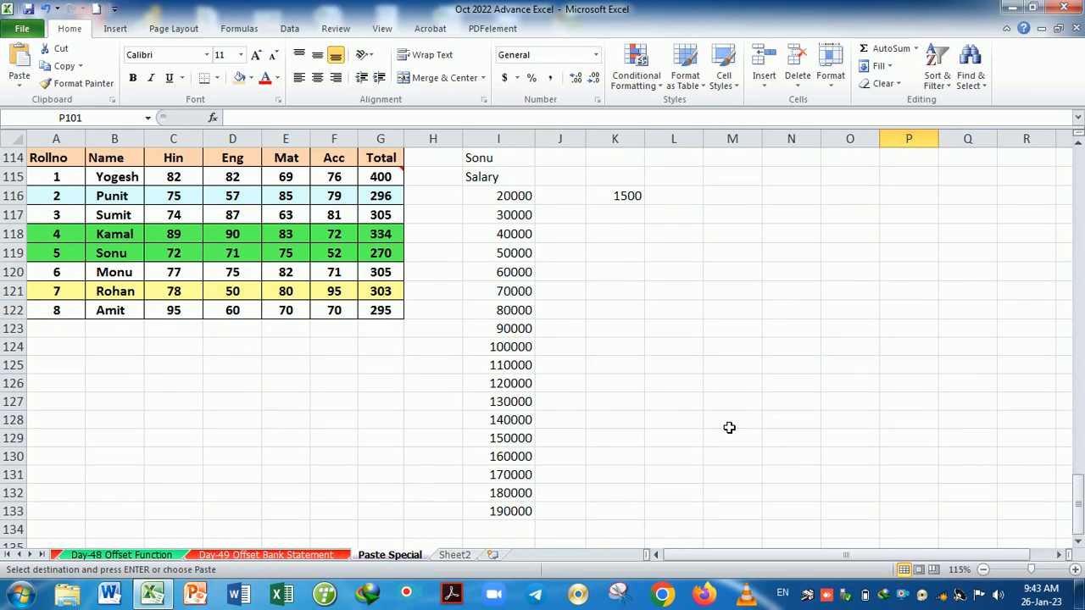
pyautogui.scroll(7, 729, 427)
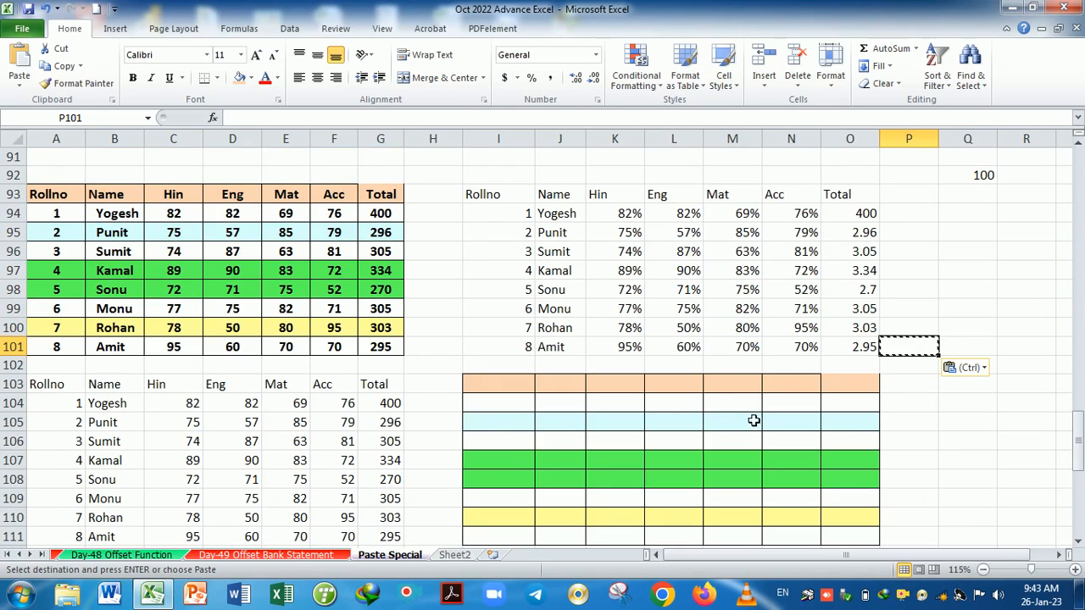
pyautogui.scroll(-1, 788, 424)
pyautogui.scroll(-6, 822, 430)
pyautogui.click(612, 219)
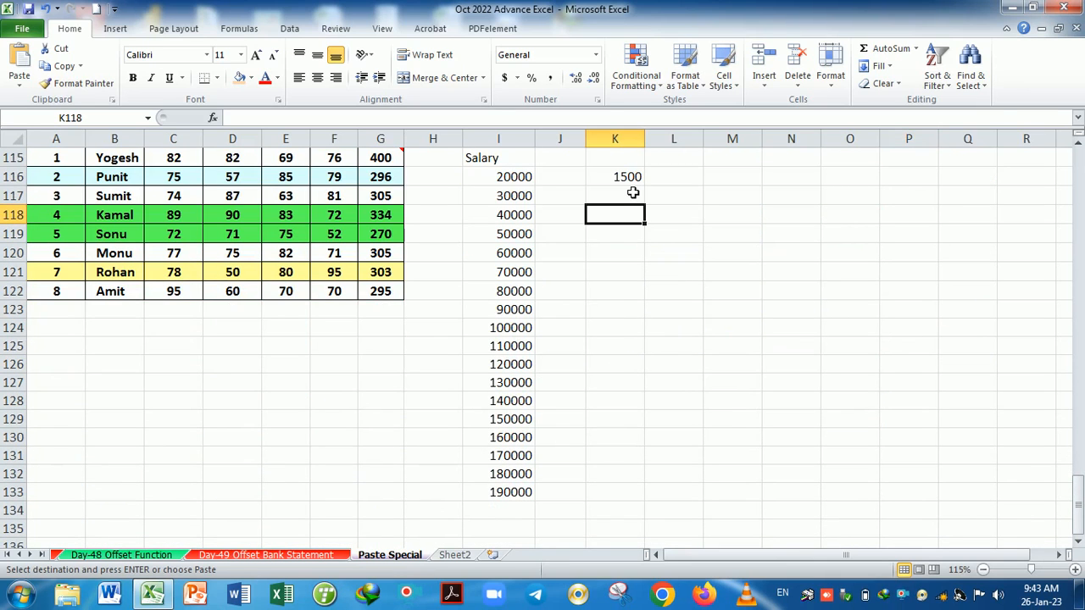
pyautogui.hotkey('ctrl', 'alt', 'v')
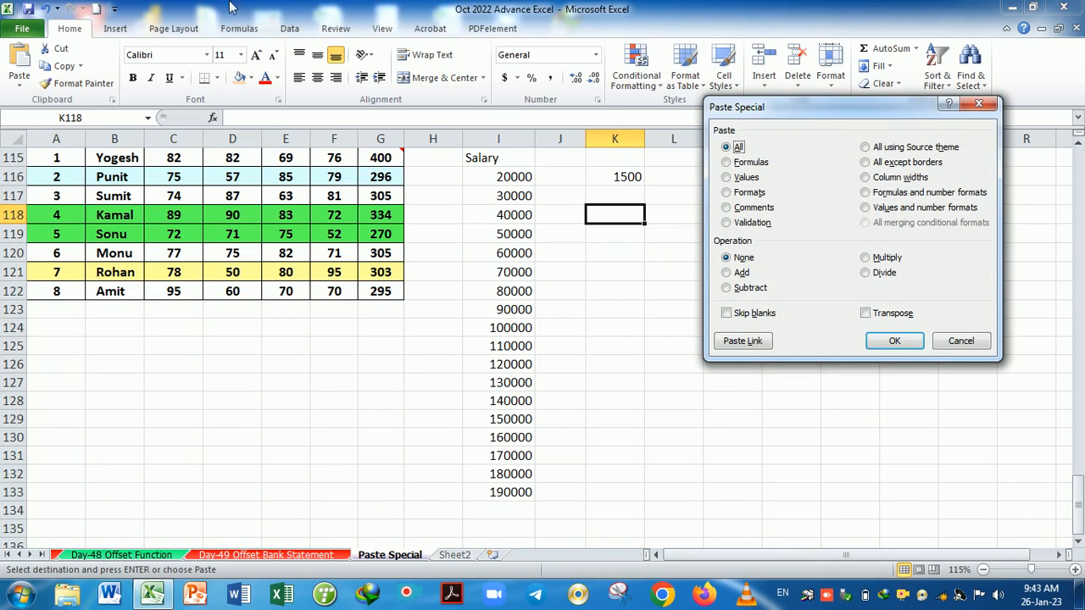
pyautogui.click(963, 344)
pyautogui.click(610, 289)
pyautogui.scroll(1, 627, 273)
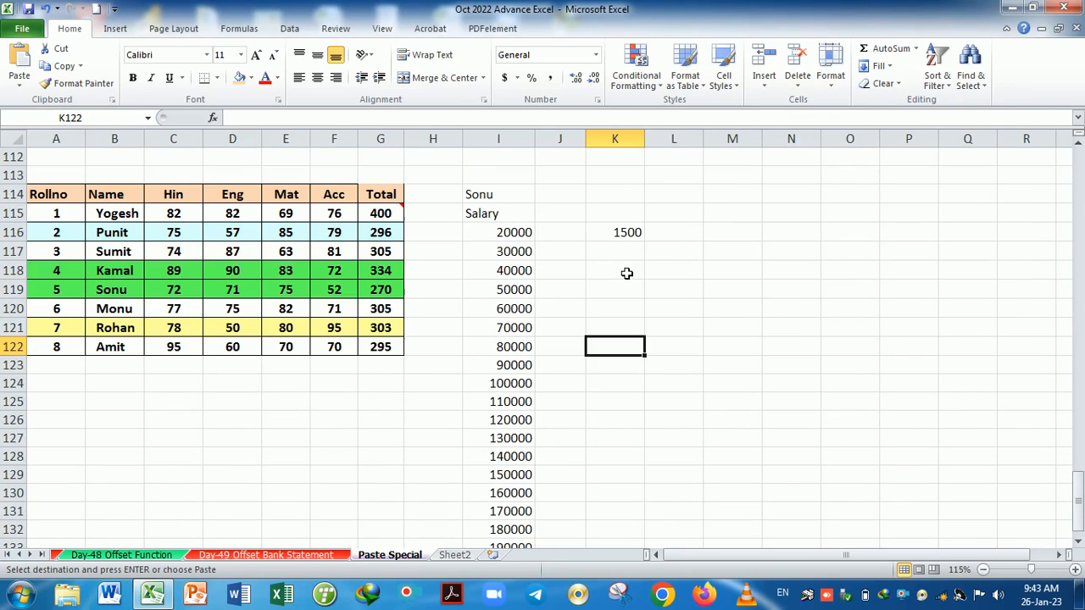
# - Replace the value in K116 with 25000 and enter 75000 in K121
pyautogui.click(623, 234)
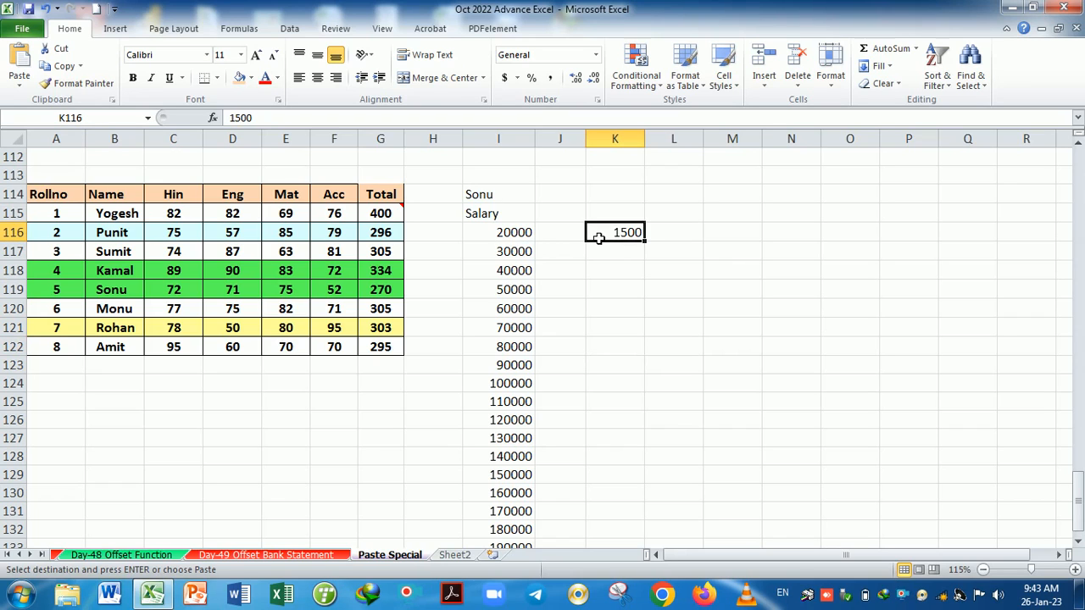
pyautogui.write('25000')
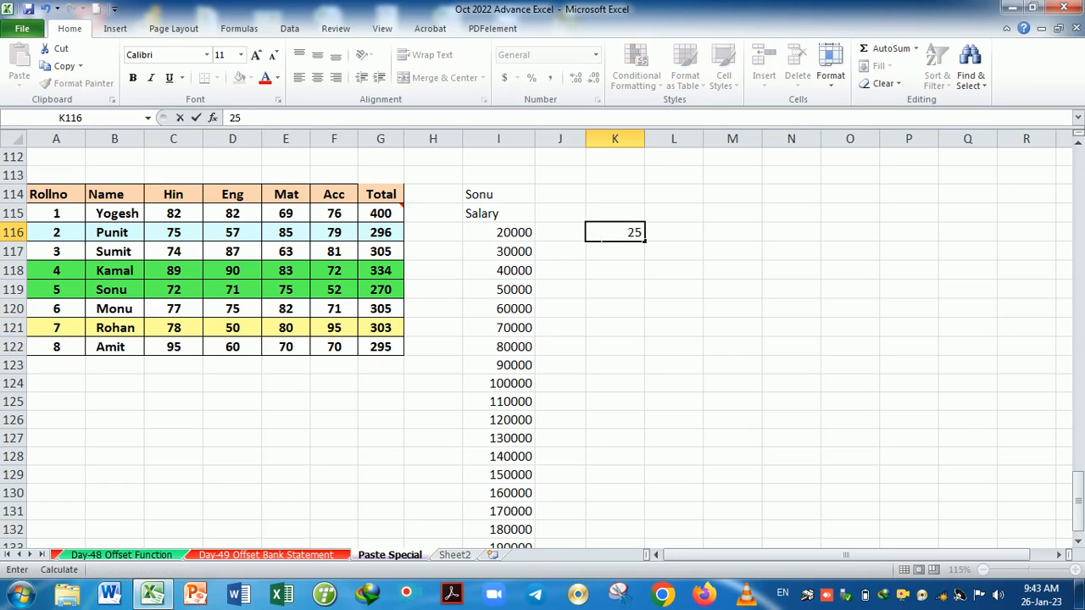
pyautogui.press('Return')
pyautogui.press('Return')
pyautogui.press('Return')
pyautogui.press('Return')
pyautogui.press('Return')
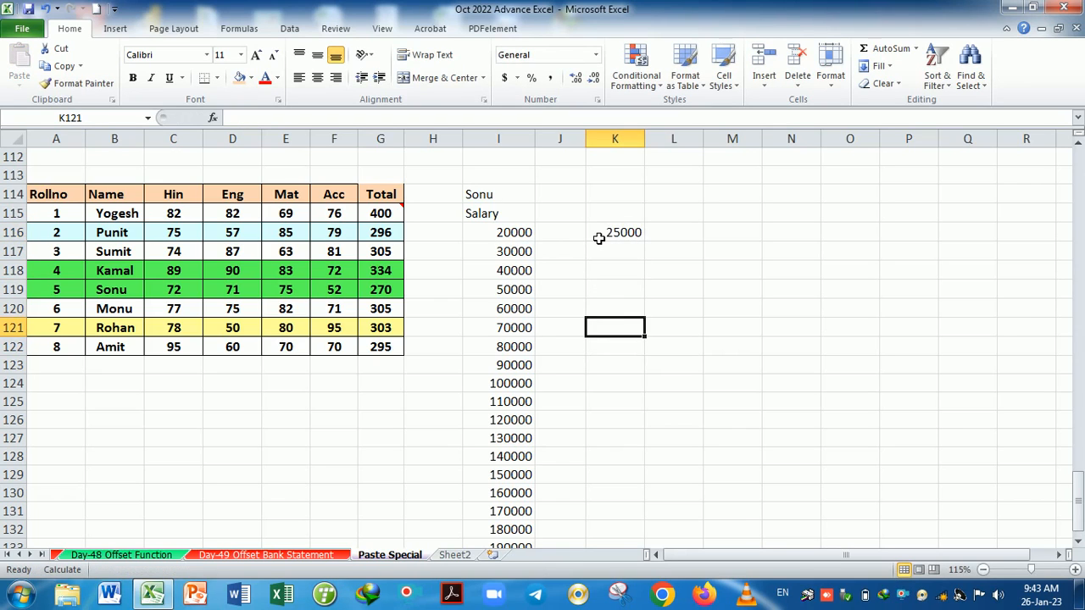
pyautogui.write('4')
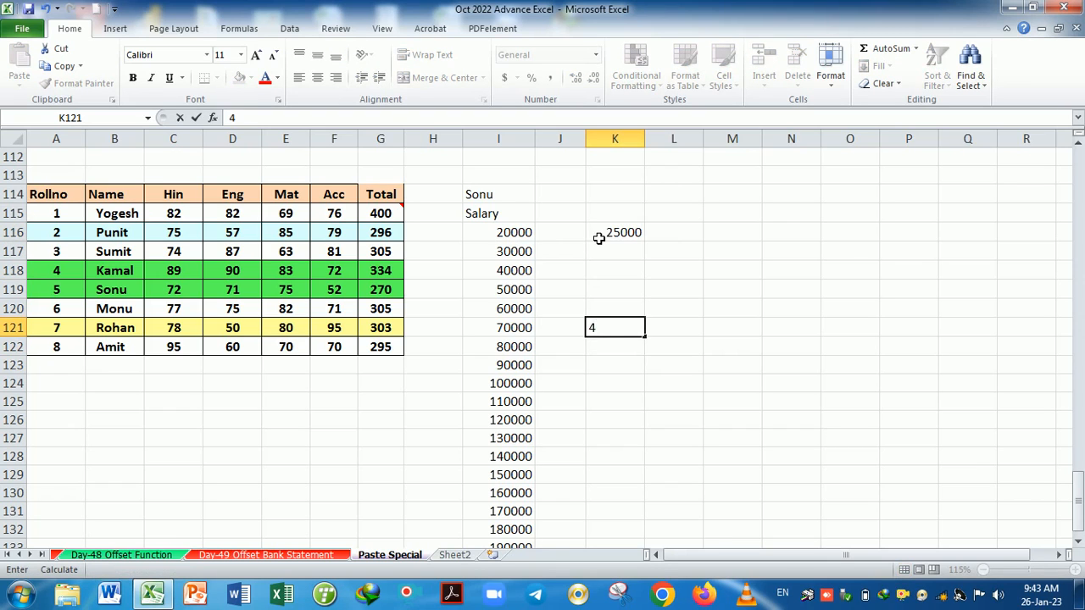
pyautogui.write('75000')
pyautogui.press('Return')
# - Enter 95000 in K123, beside the 90000 salary
pyautogui.press('Return')
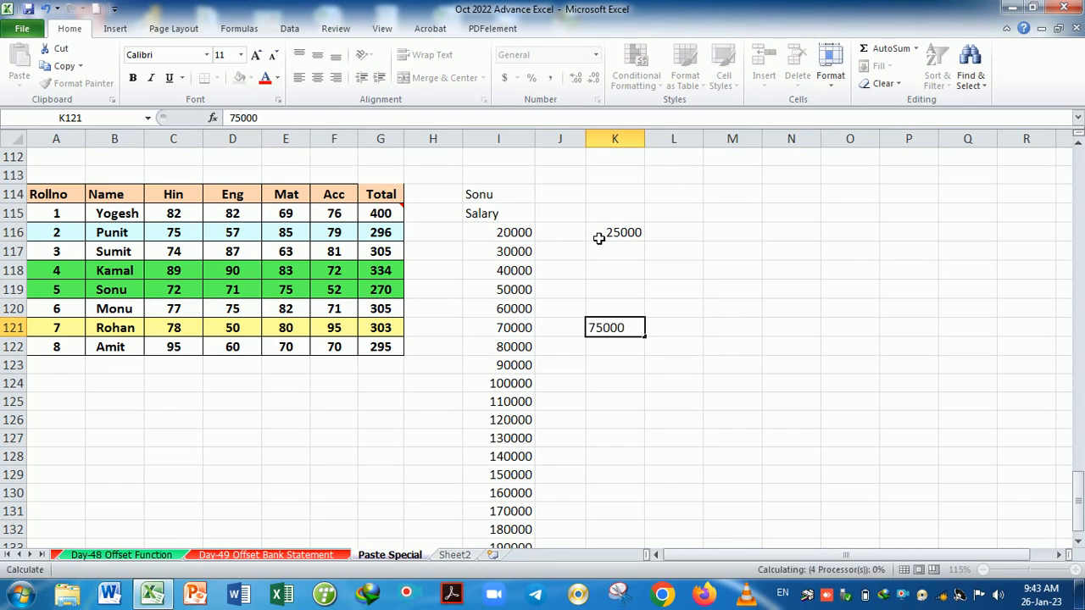
pyautogui.write('9000')
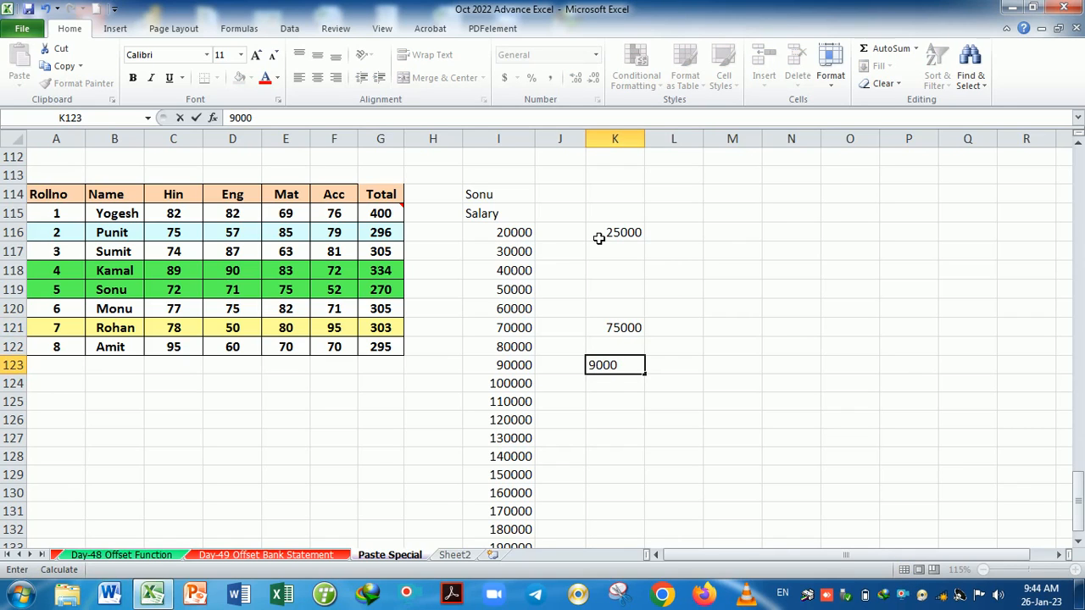
pyautogui.press('BackSpace')
pyautogui.press('BackSpace')
pyautogui.press('Return')
# - Enter 135000 in K127 beside the 130000 salary and 165000 in K130 beside the 160000 salary
pyautogui.press('Return')
pyautogui.press('Return')
pyautogui.press('Return')
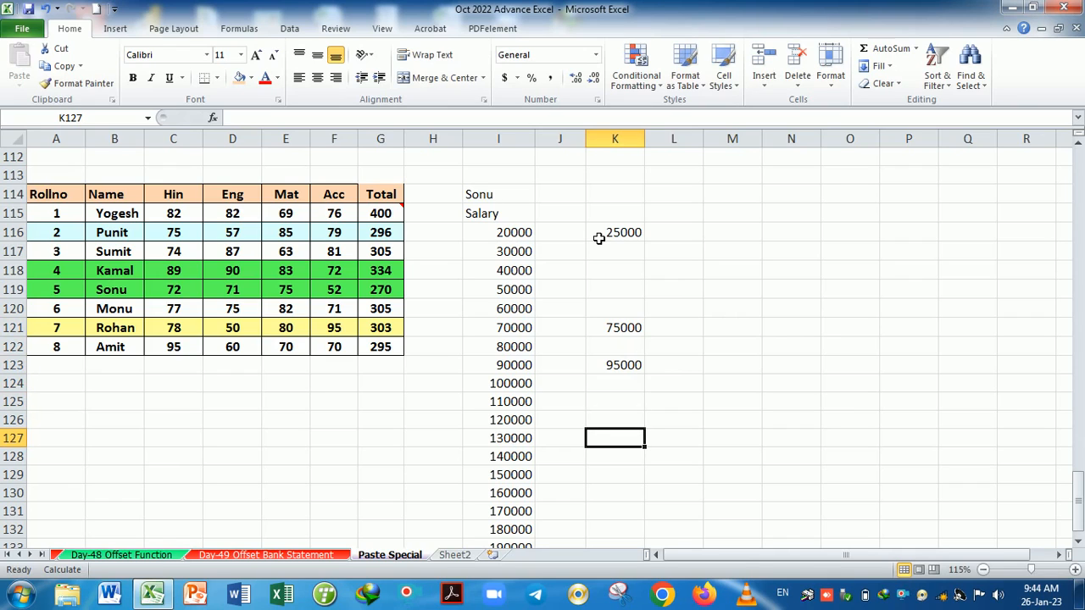
pyautogui.write('135000')
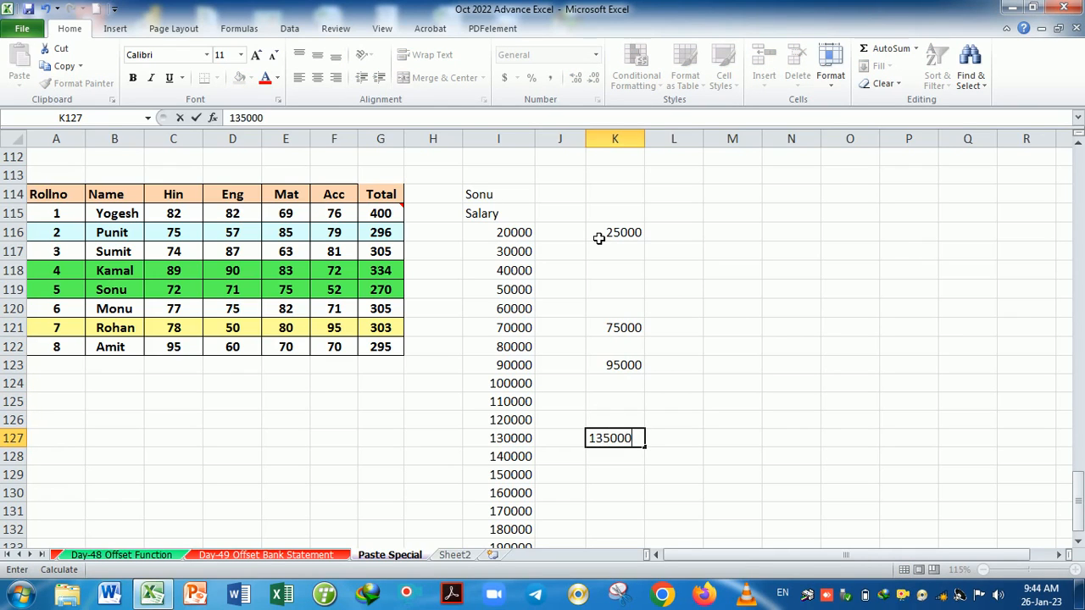
pyautogui.press('Return')
pyautogui.press('Return')
pyautogui.press('Return')
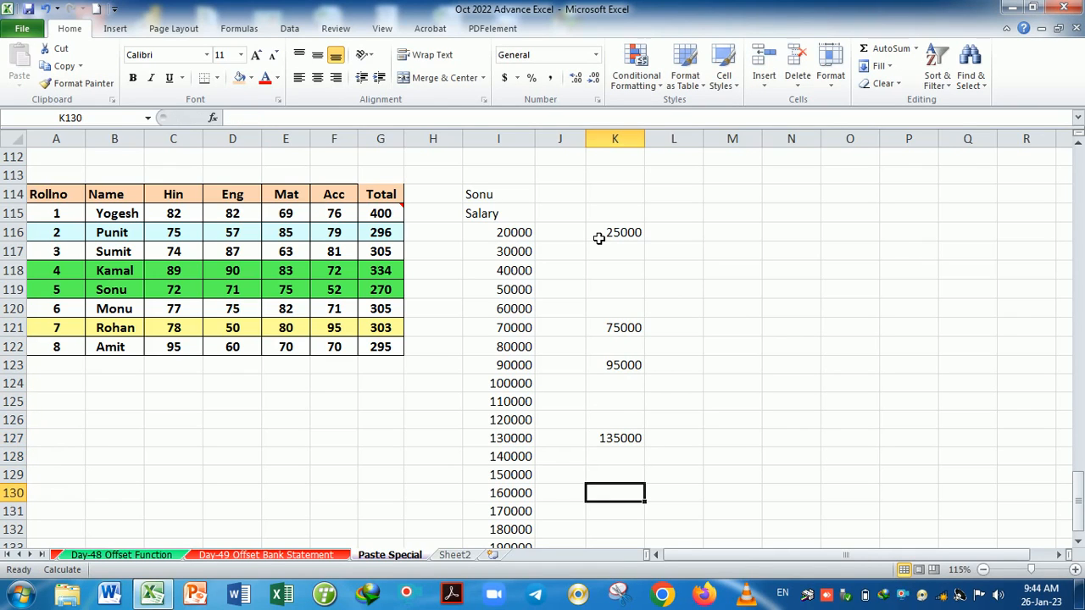
pyautogui.write('165000')
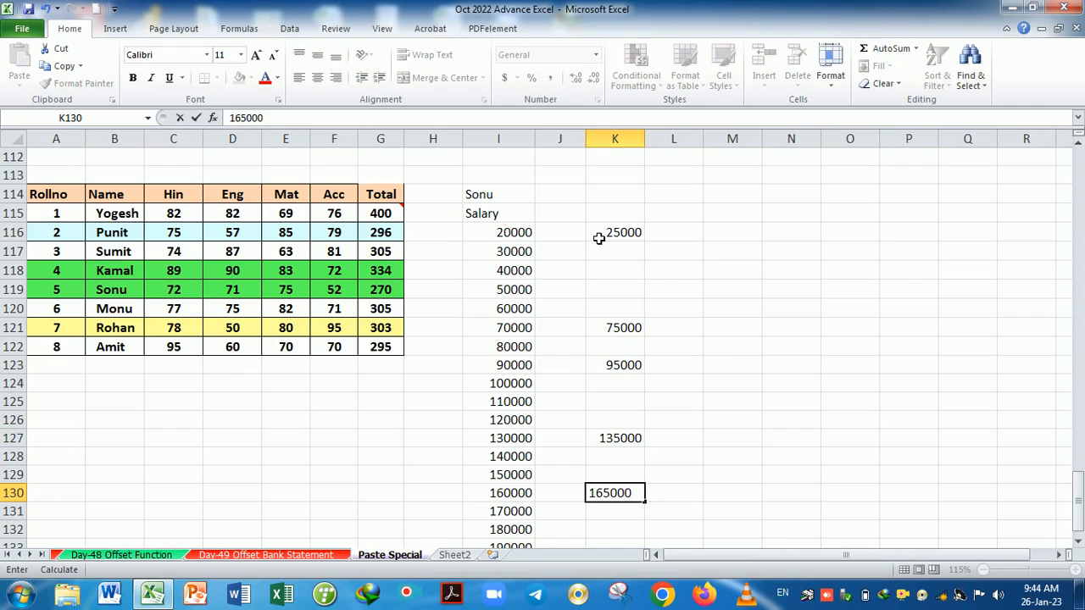
pyautogui.press('Return')
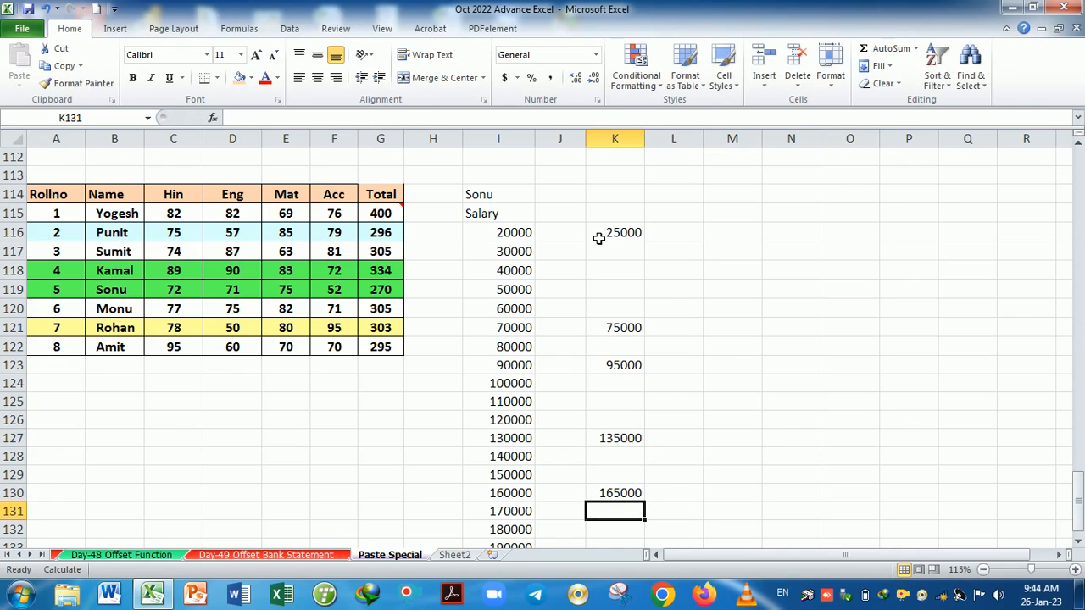
# - Try to move the 165000 in K130 onto the salary in I130, and undo the move
pyautogui.scroll(-2, 528, 297)
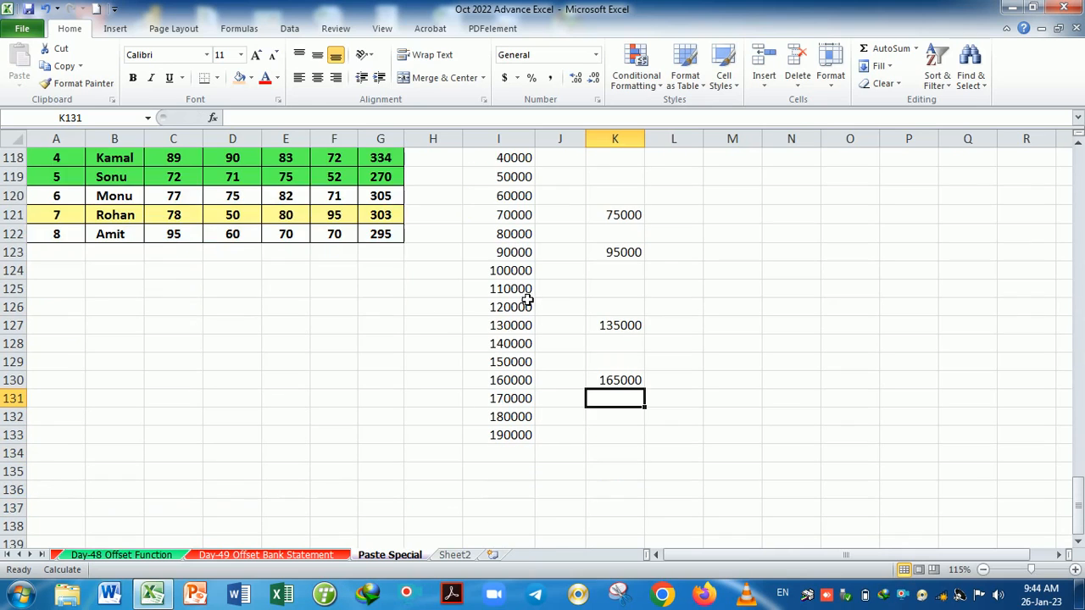
pyautogui.scroll(1, 519, 331)
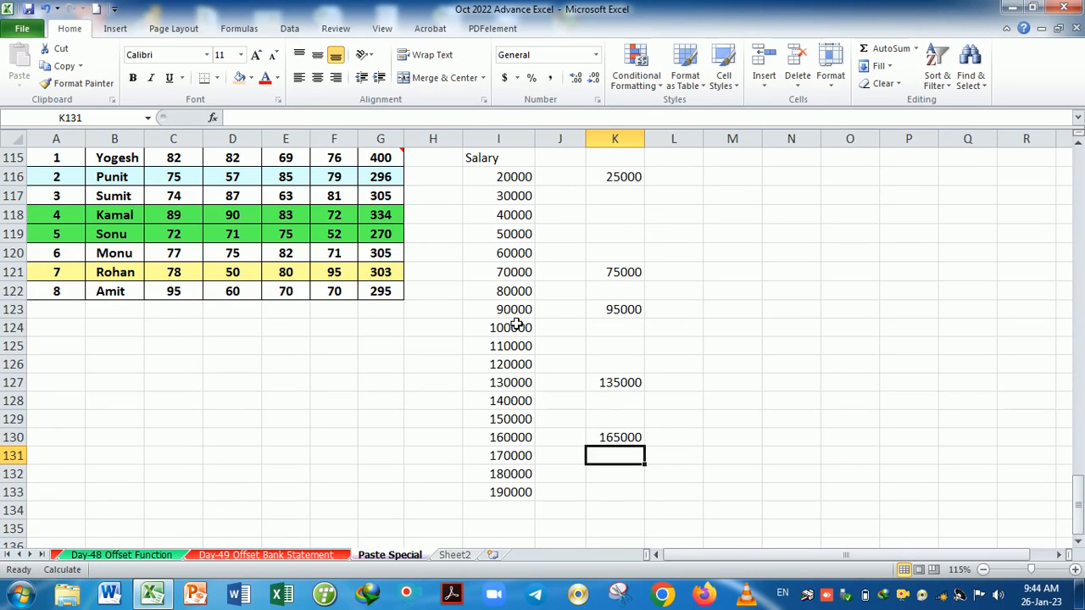
pyautogui.scroll(1, 516, 326)
pyautogui.scroll(-1, 516, 326)
pyautogui.moveTo(519, 176); pyautogui.dragTo(526, 489)
pyautogui.click(625, 444)
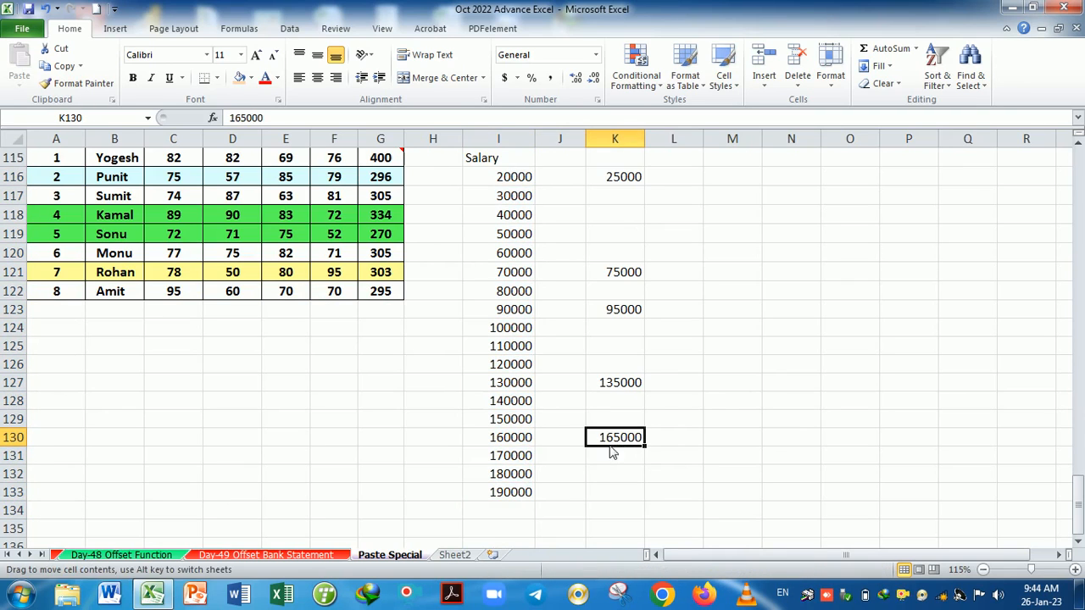
pyautogui.moveTo(612, 447); pyautogui.dragTo(515, 453)
pyautogui.click(513, 337)
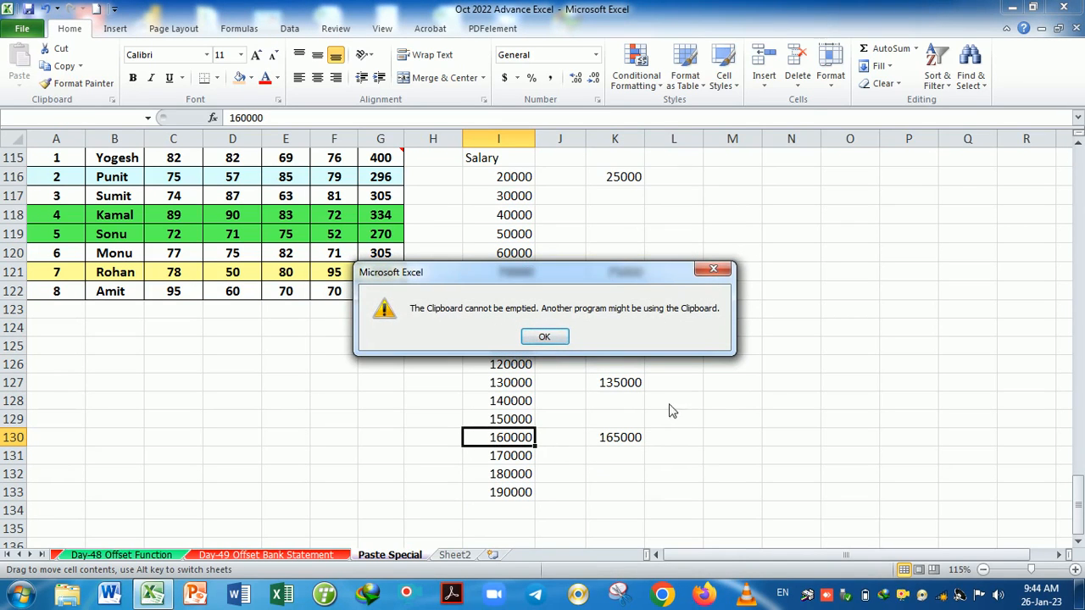
pyautogui.click(549, 337)
pyautogui.hotkey('ctrl', 'z')
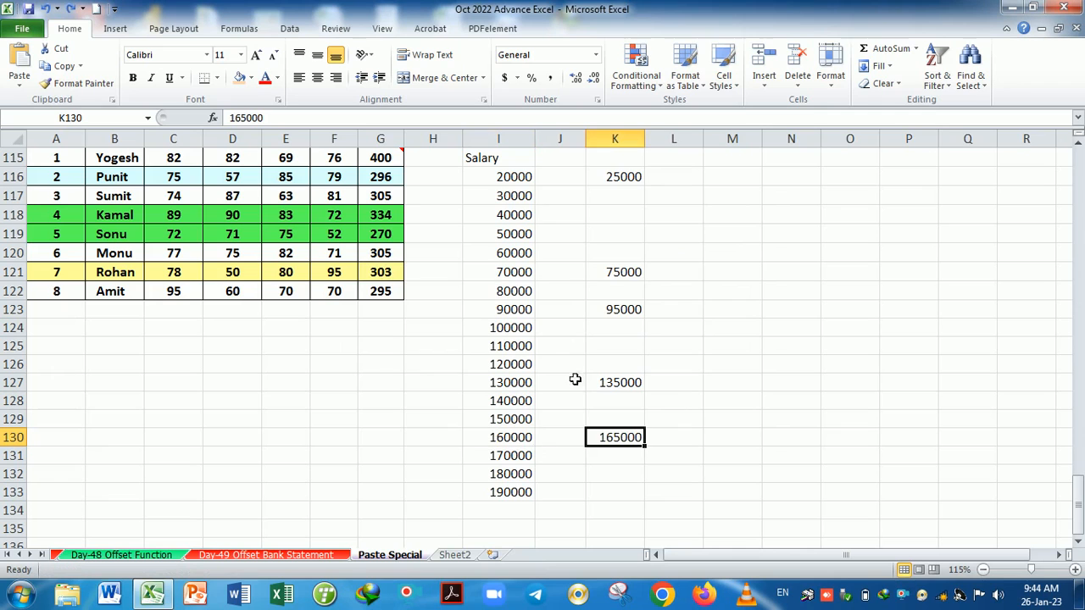
# - Copy K116:K133 and paste it over the salaries in I116:I133 using Paste Special with Skip blanks
pyautogui.scroll(1, 644, 340)
pyautogui.scroll(-1, 637, 338)
pyautogui.moveTo(630, 176); pyautogui.dragTo(626, 501)
pyautogui.hotkey('ctrl', 'c')
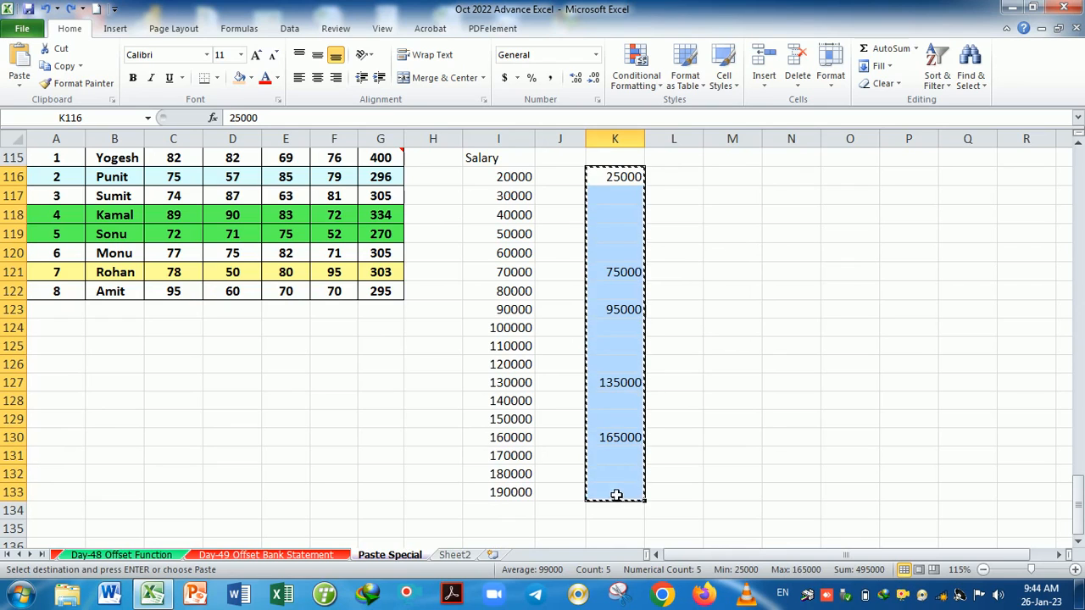
pyautogui.moveTo(507, 179); pyautogui.dragTo(516, 491)
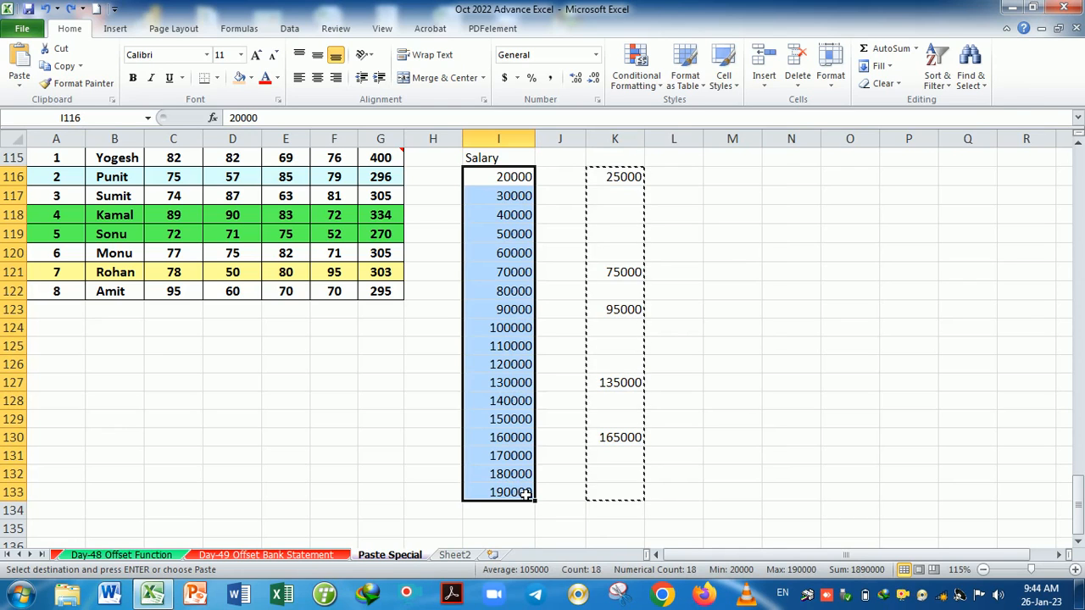
pyautogui.hotkey('ctrl', 'alt', 'v')
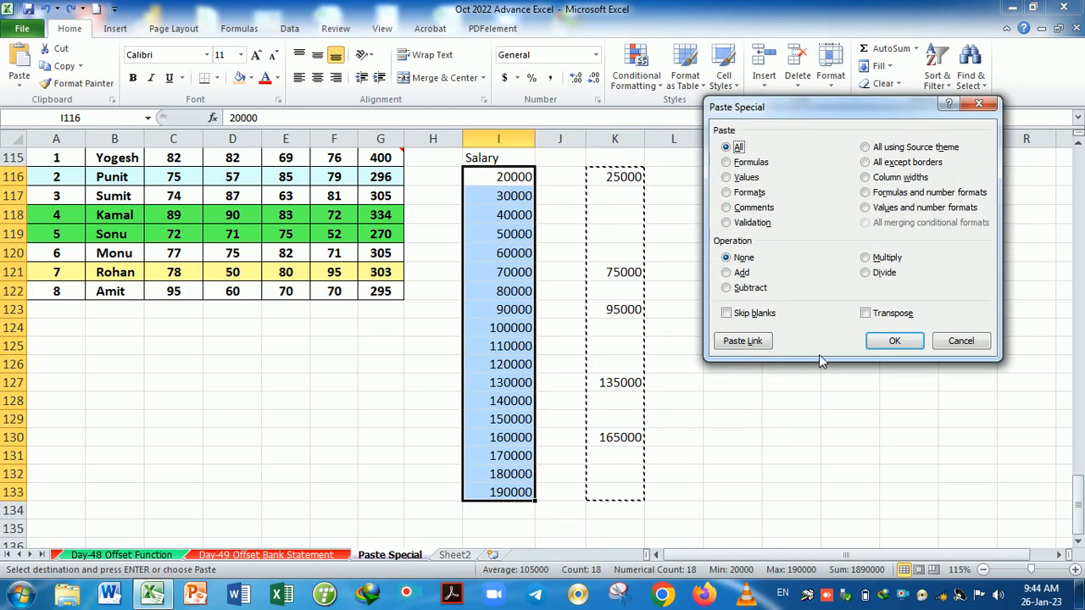
pyautogui.click(726, 314)
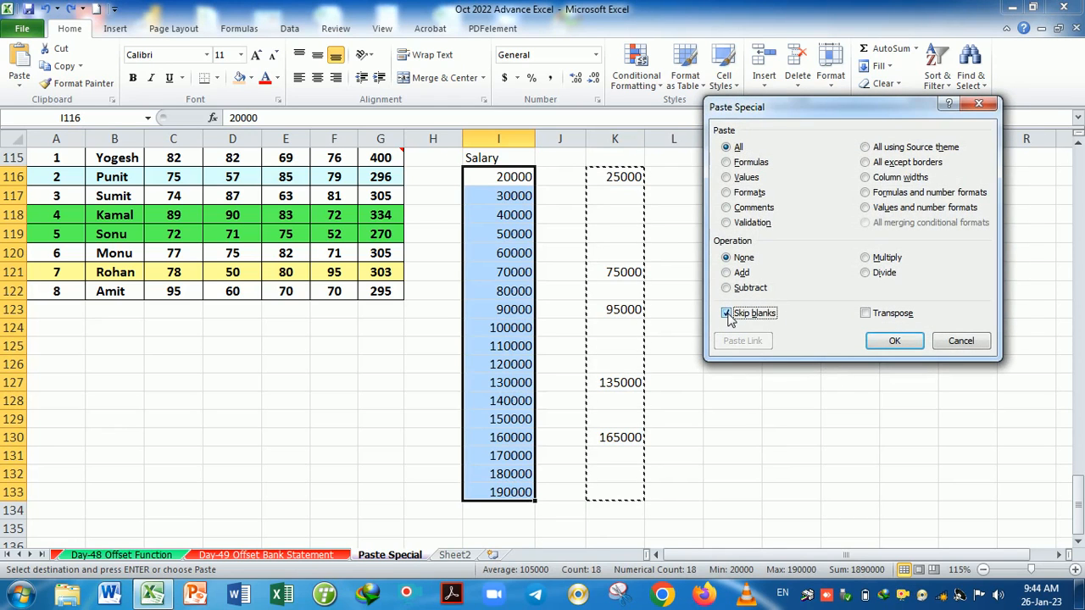
pyautogui.click(899, 343)
pyautogui.click(734, 349)
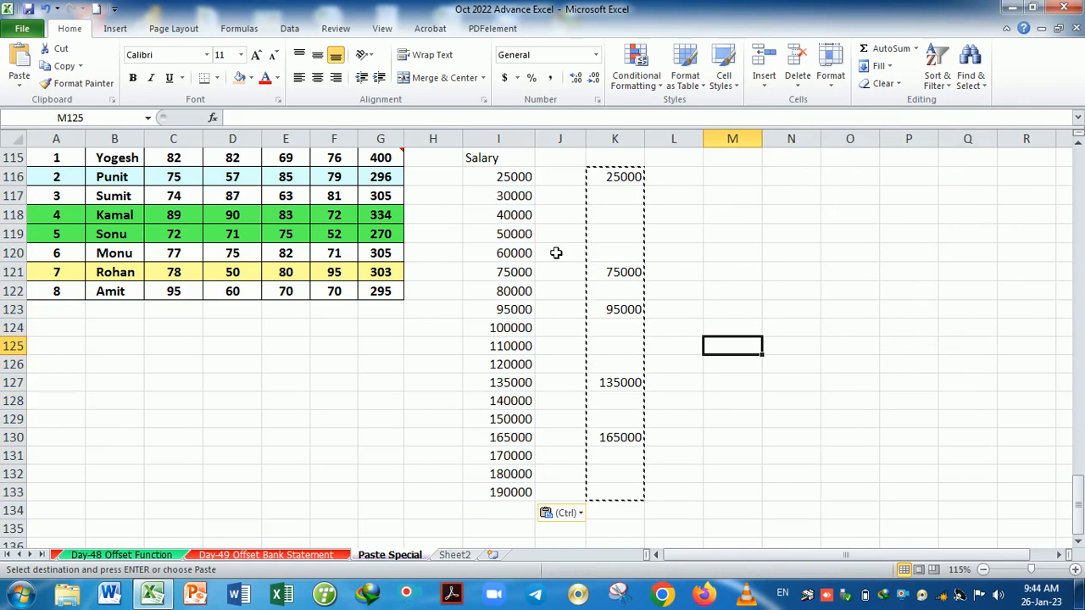
# - Fill the matching 25000 cells I116:K116 with light orange and the 75000 cells I121:K121 with yellow
pyautogui.click(519, 179)
pyautogui.moveTo(520, 179); pyautogui.dragTo(601, 182)
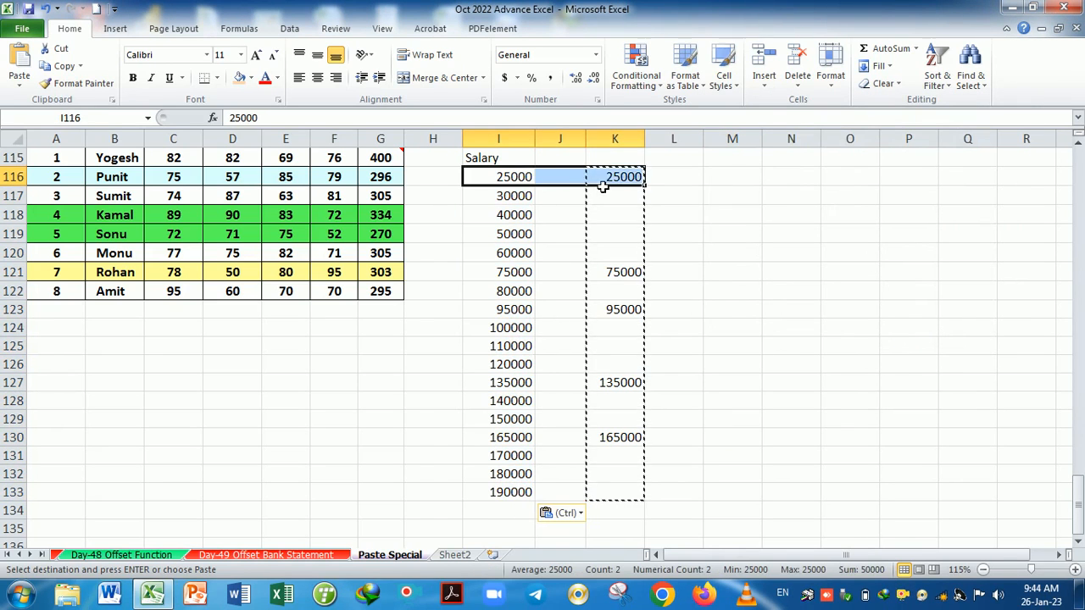
pyautogui.click(536, 278)
pyautogui.moveTo(537, 277); pyautogui.dragTo(628, 272)
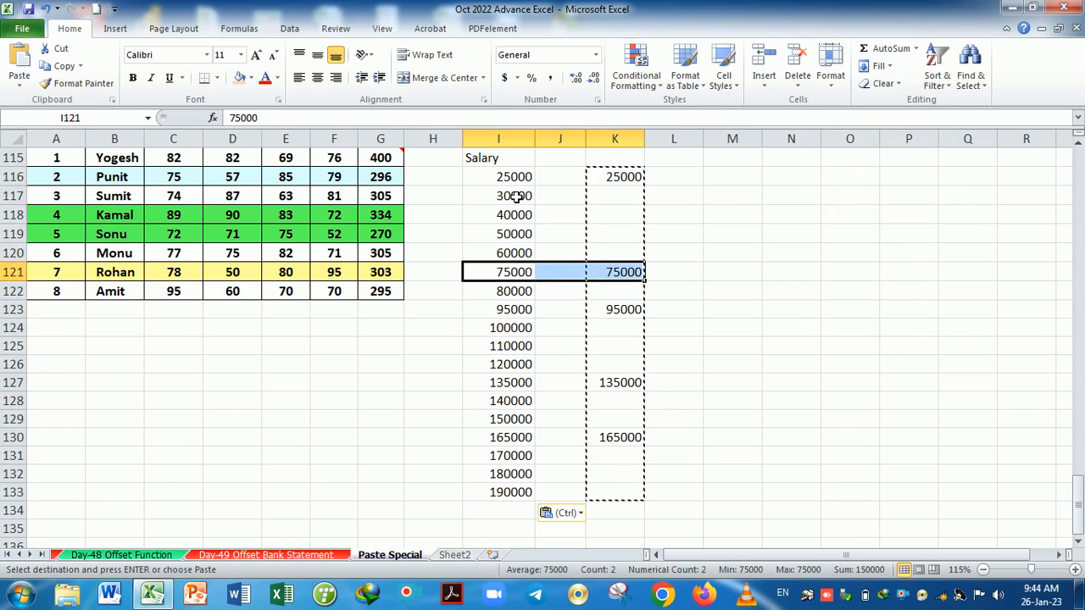
pyautogui.moveTo(497, 179); pyautogui.dragTo(593, 181)
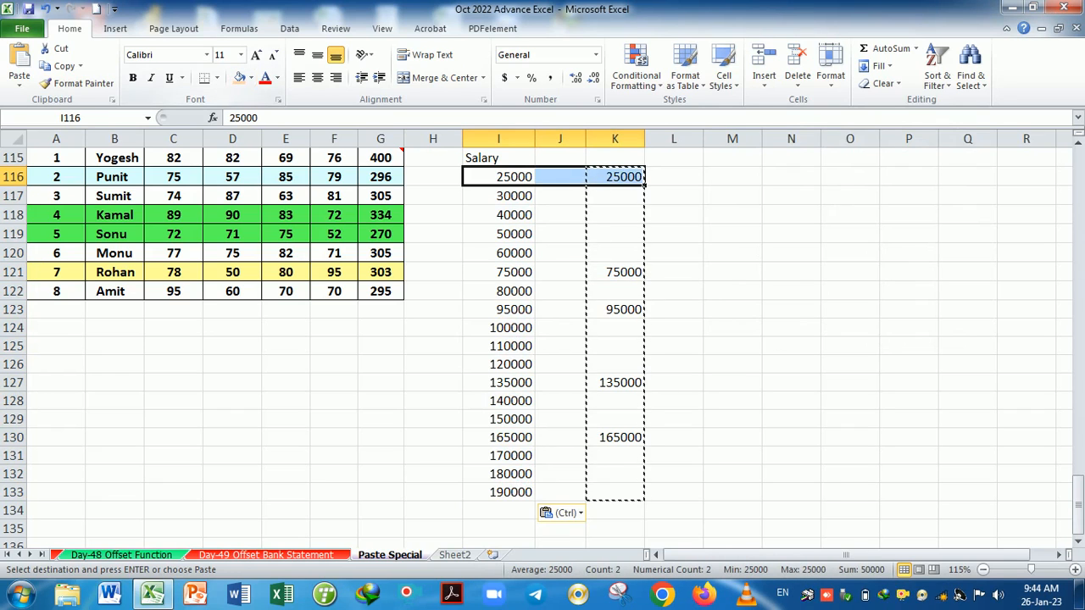
pyautogui.click(240, 78)
pyautogui.moveTo(501, 274); pyautogui.dragTo(625, 274)
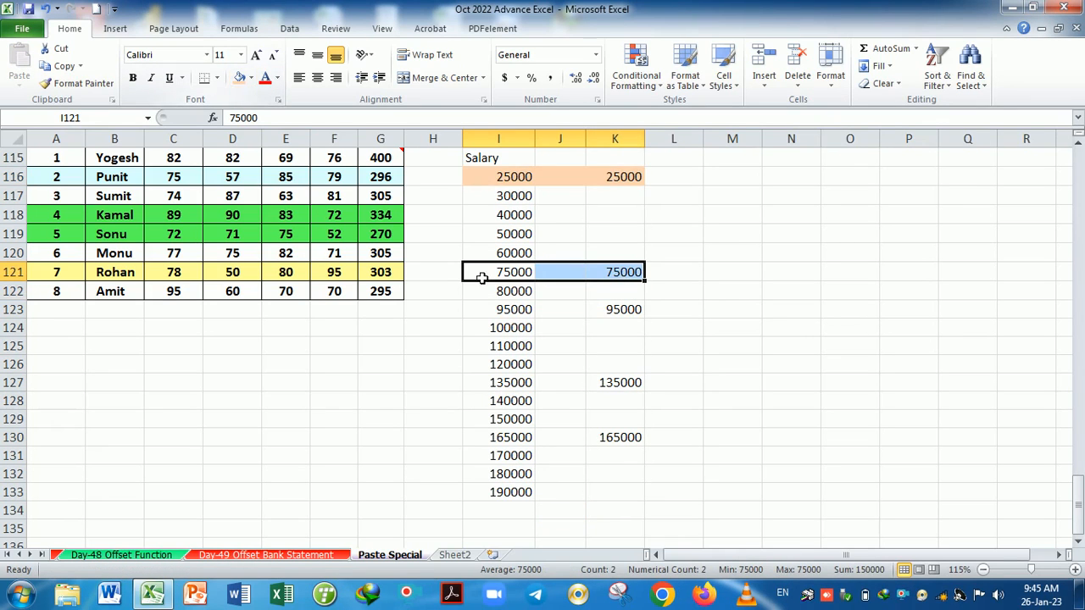
pyautogui.click(251, 77)
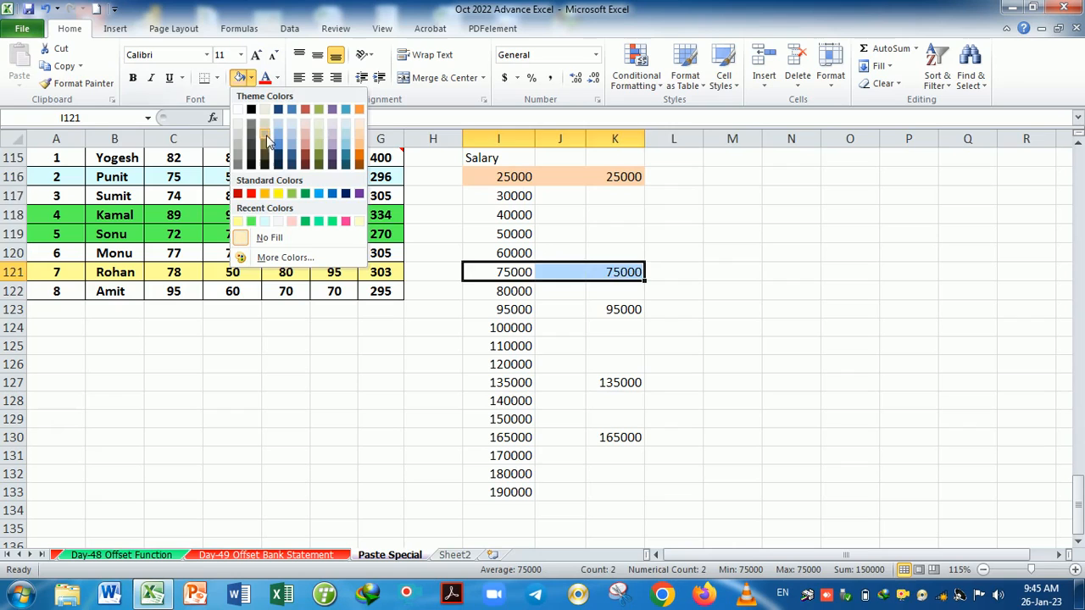
pyautogui.click(280, 195)
# - Fill the 135000 cells I127:K127 with green and the 165000 cells I130:K130 with orange
pyautogui.click(543, 351)
pyautogui.moveTo(511, 382); pyautogui.dragTo(623, 383)
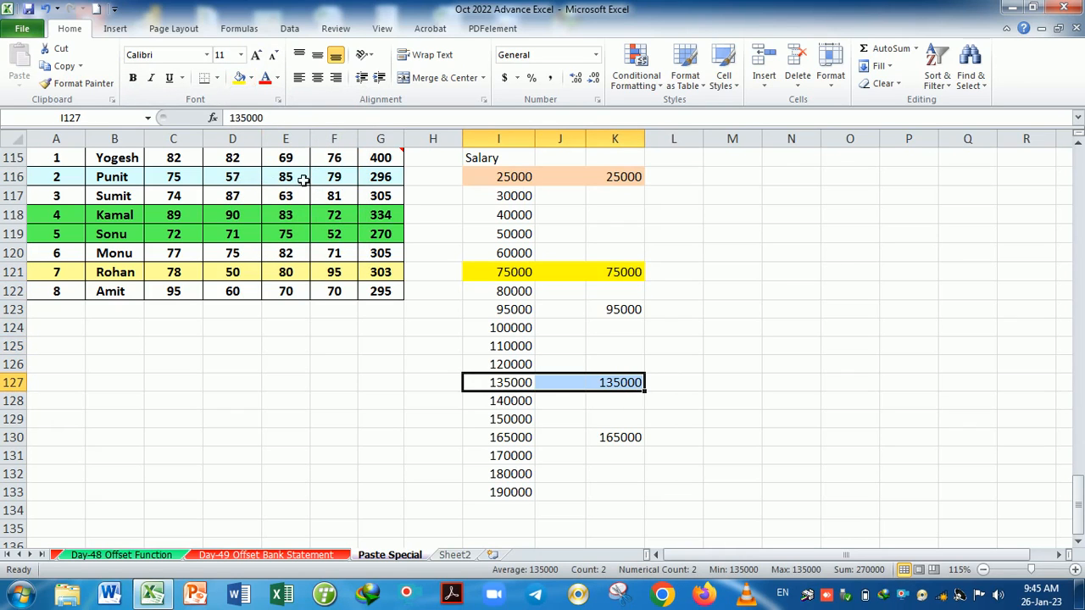
pyautogui.click(251, 77)
pyautogui.click(321, 224)
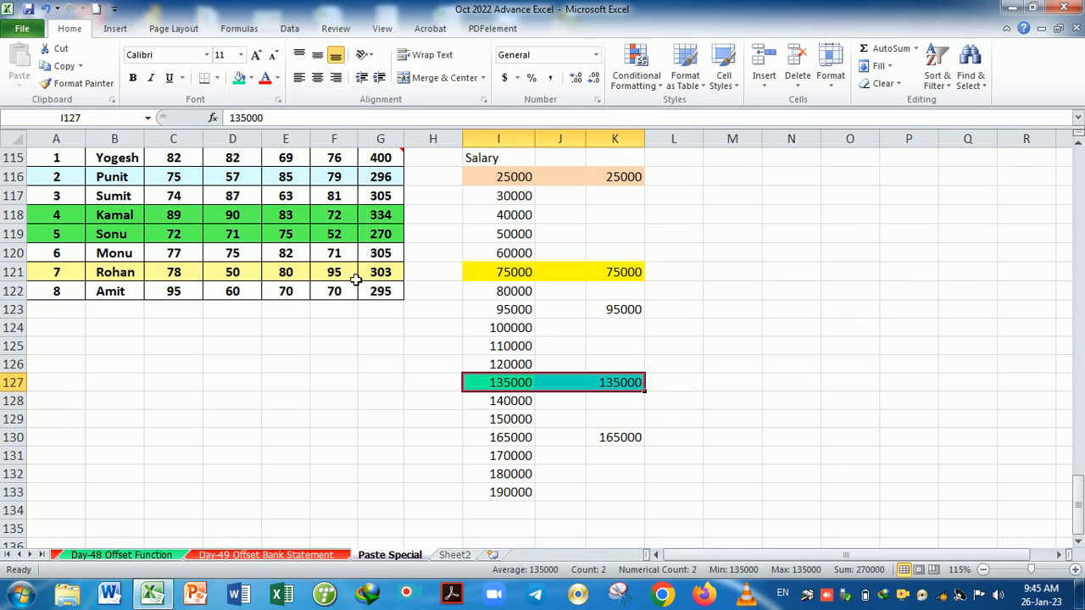
pyautogui.moveTo(509, 437); pyautogui.dragTo(610, 449)
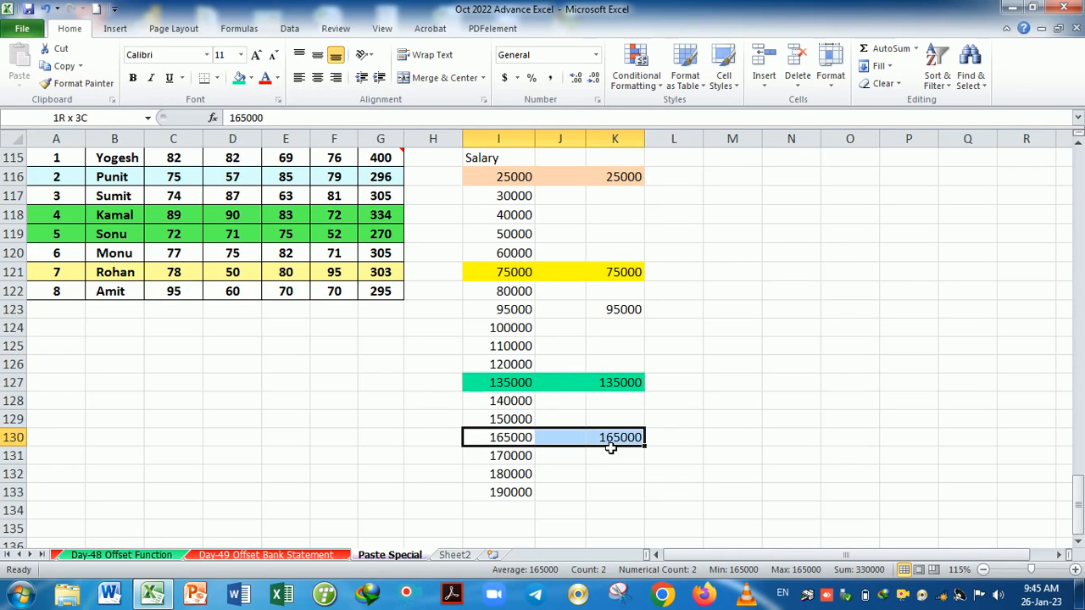
pyautogui.click(251, 77)
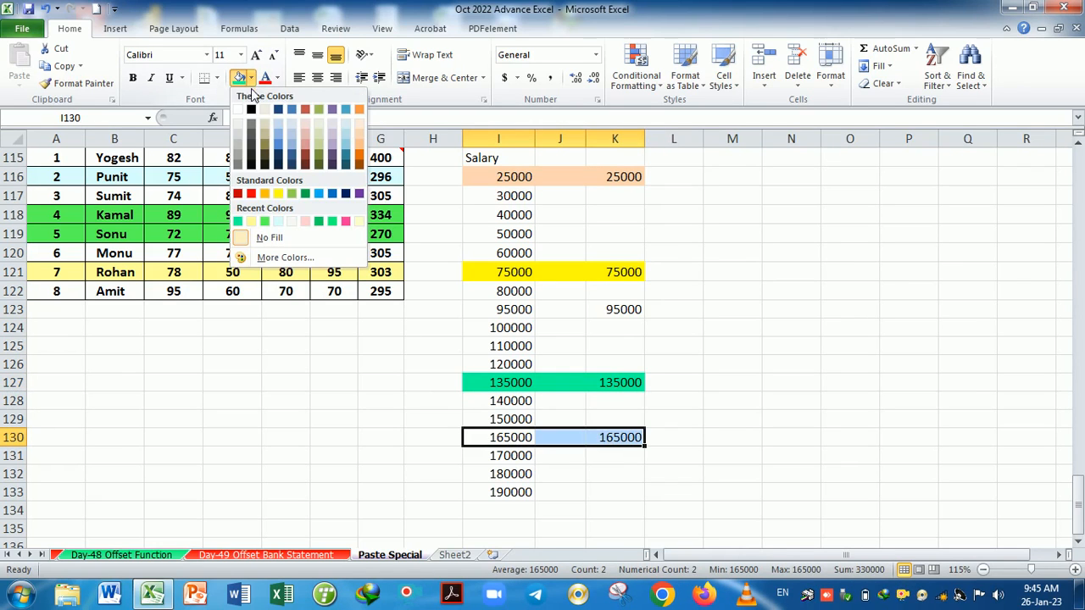
pyautogui.click(264, 194)
pyautogui.click(876, 336)
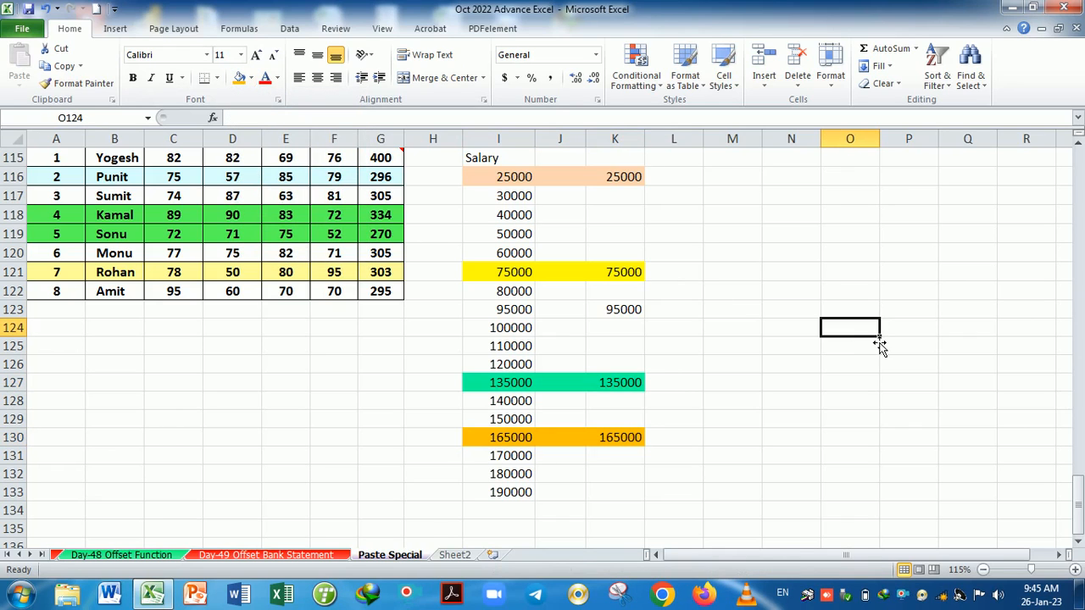